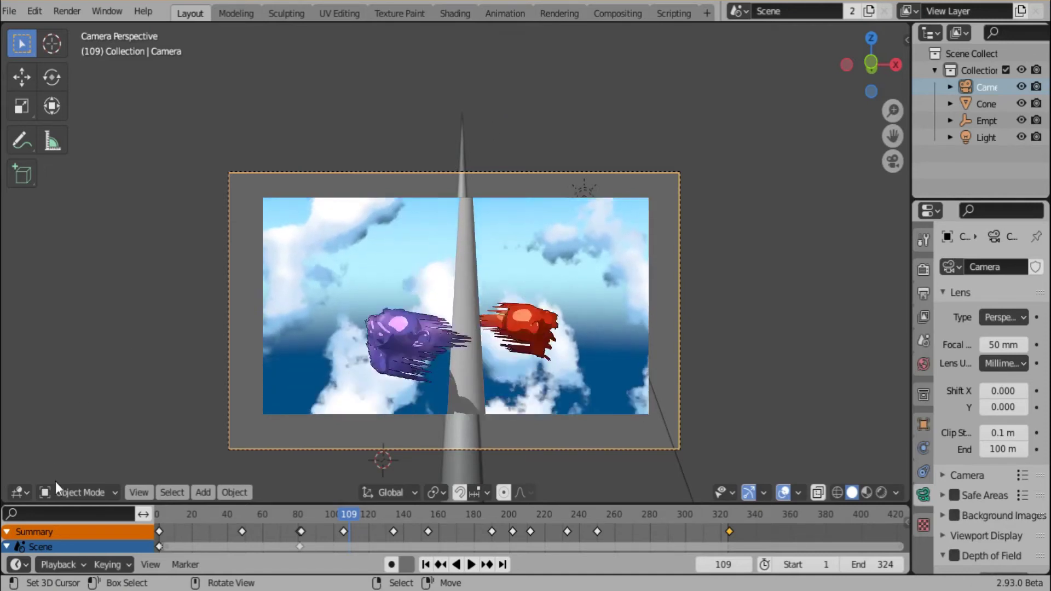
# - Switch the 3D view to the Image Editor, then to the Compositor with the Motion Smear (Spikes) group
pyautogui.click(21, 490)
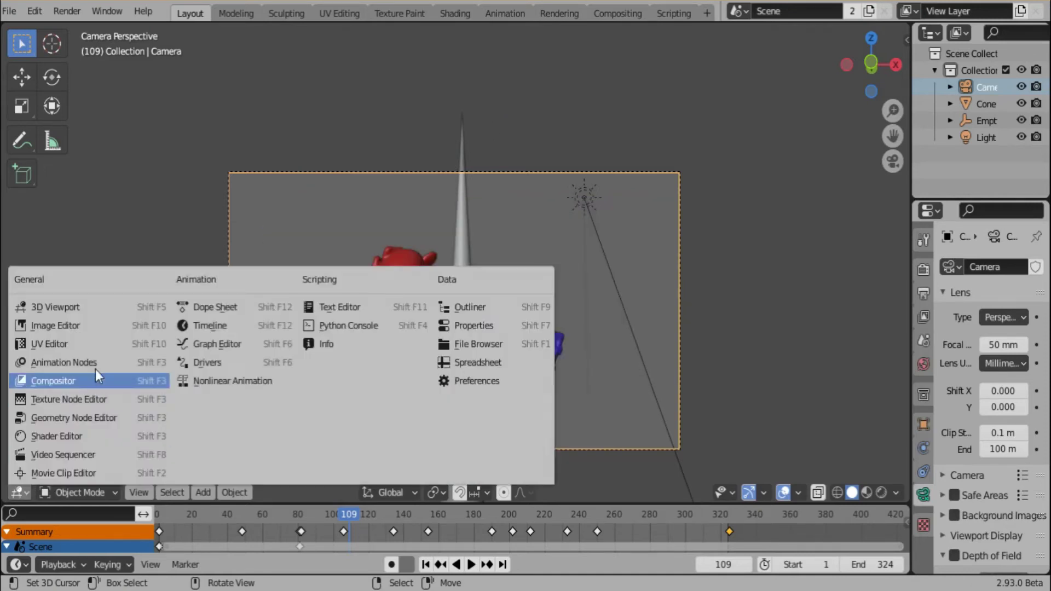
pyautogui.click(96, 322)
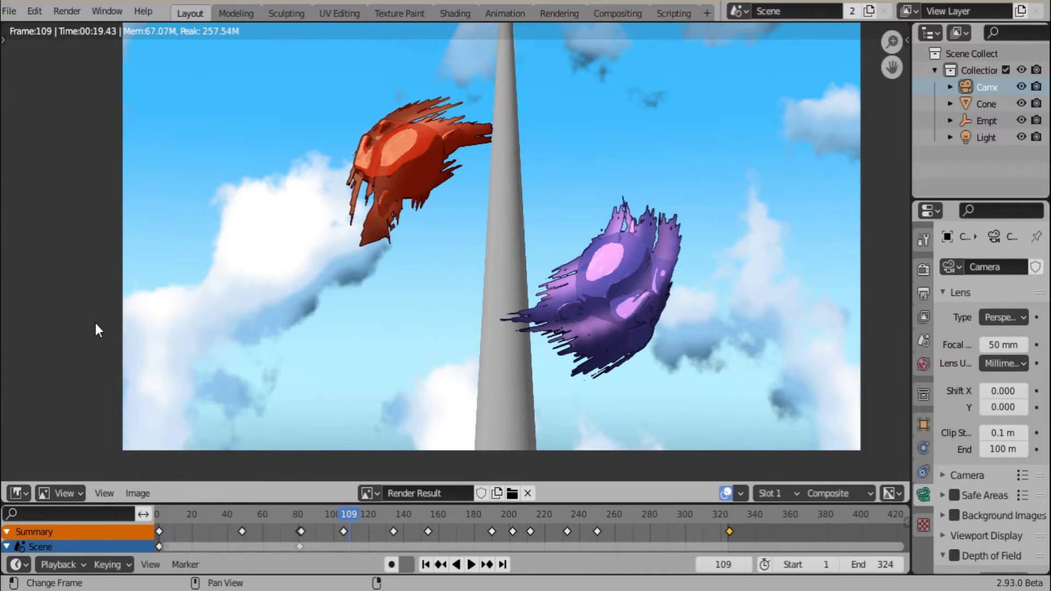
pyautogui.hotkey('shift', 'F3')
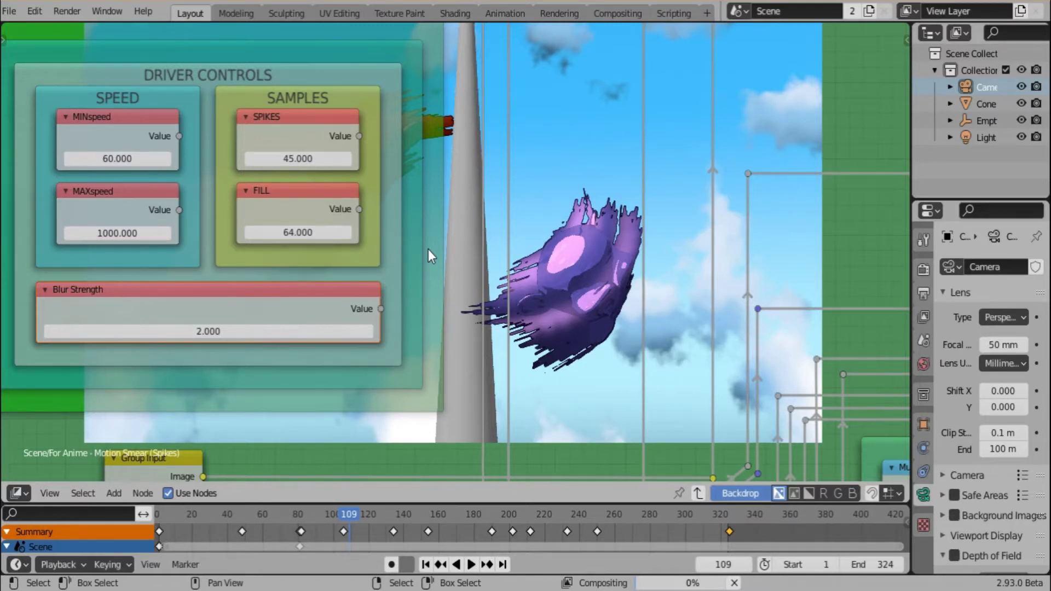
# - Frame the whole node tree and zoom in toward the Group Input node
pyautogui.press('Home')
pyautogui.scroll(3, 395, 333)
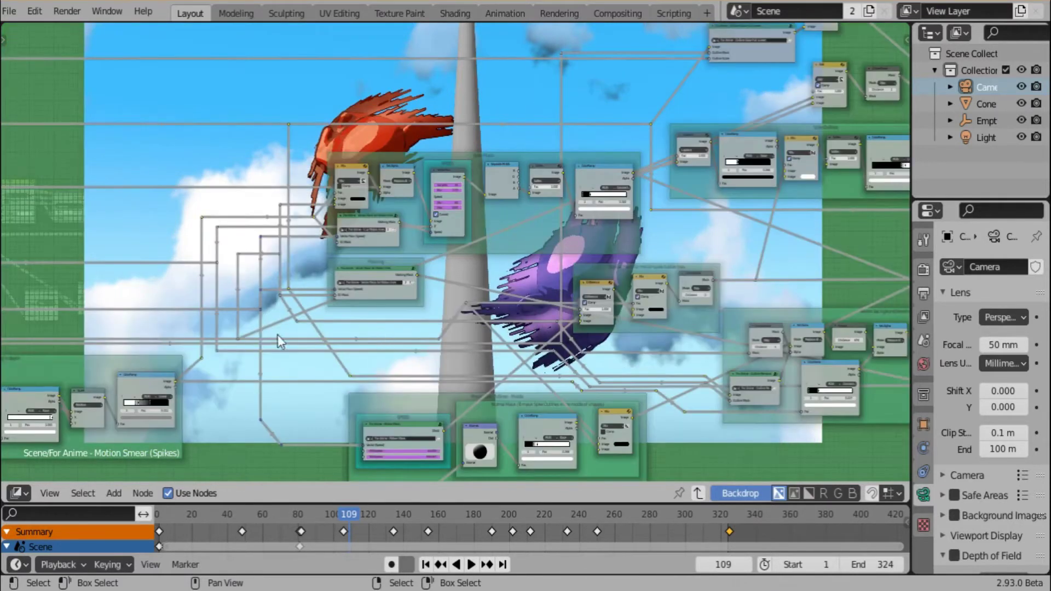
pyautogui.scroll(-2, 323, 325)
pyautogui.scroll(1, 331, 324)
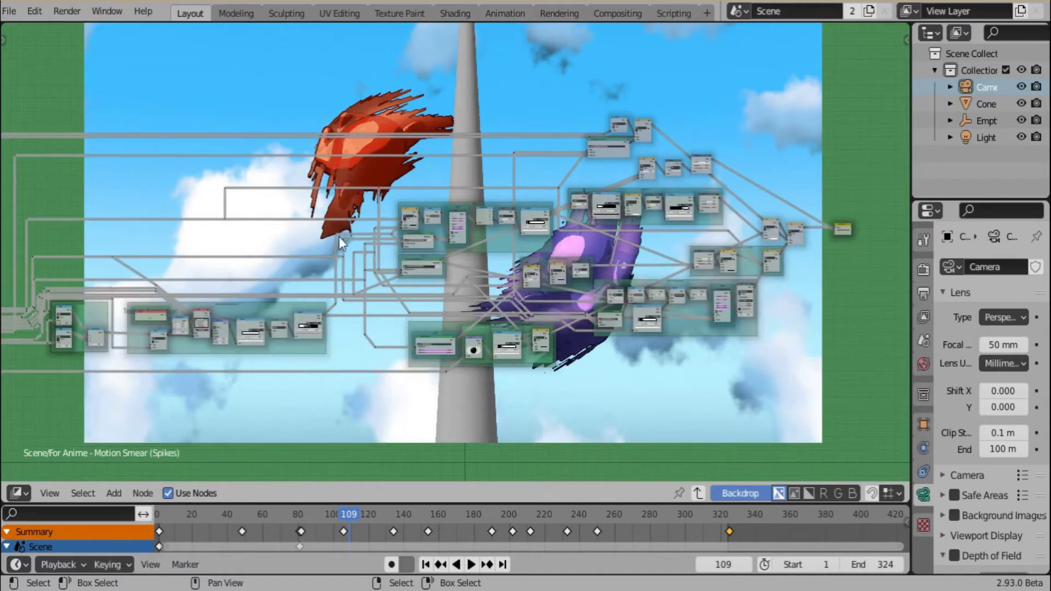
pyautogui.moveTo(360, 251); pyautogui.dragTo(323, 254, button='middle')
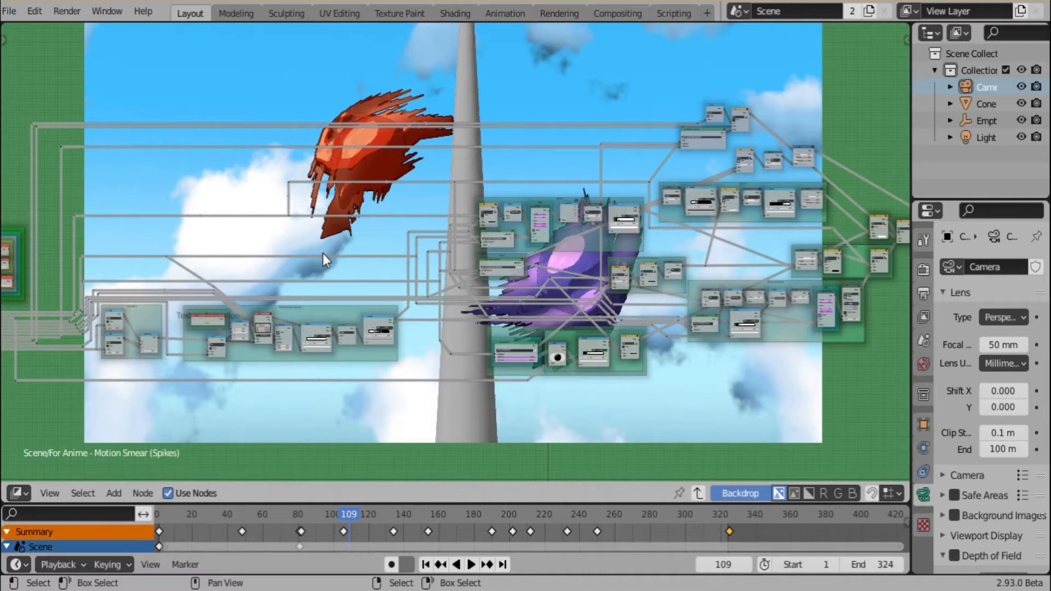
pyautogui.scroll(2, 195, 317)
pyautogui.scroll(2, 393, 317)
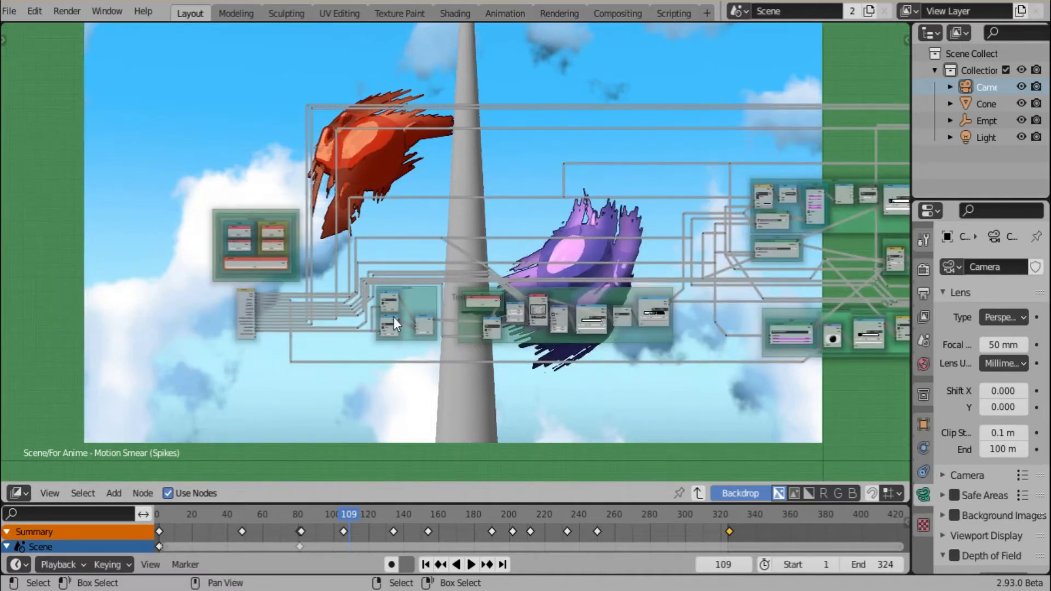
pyautogui.scroll(3, 296, 334)
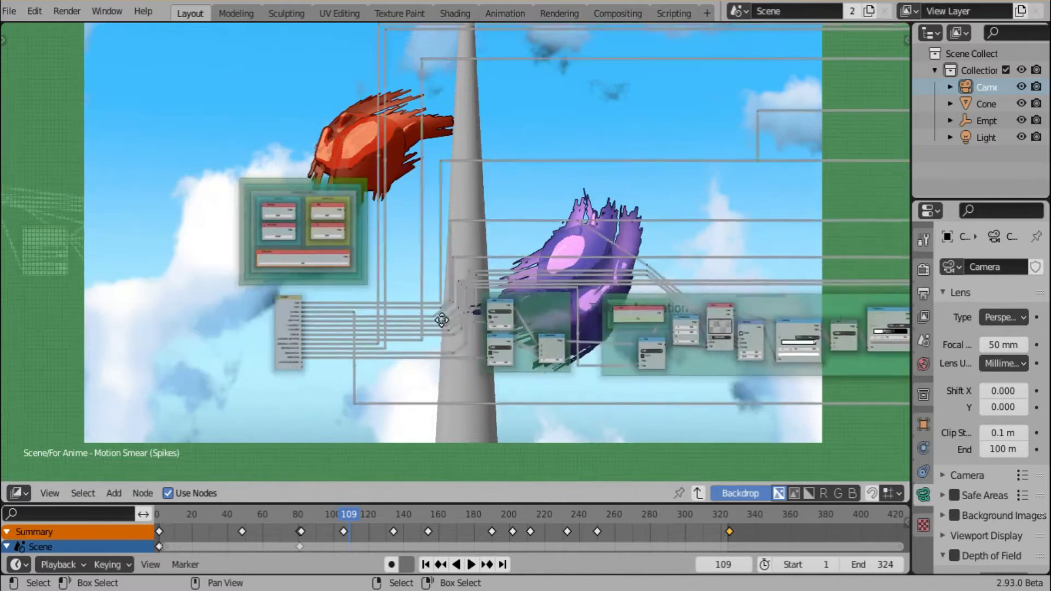
pyautogui.scroll(1, 366, 334)
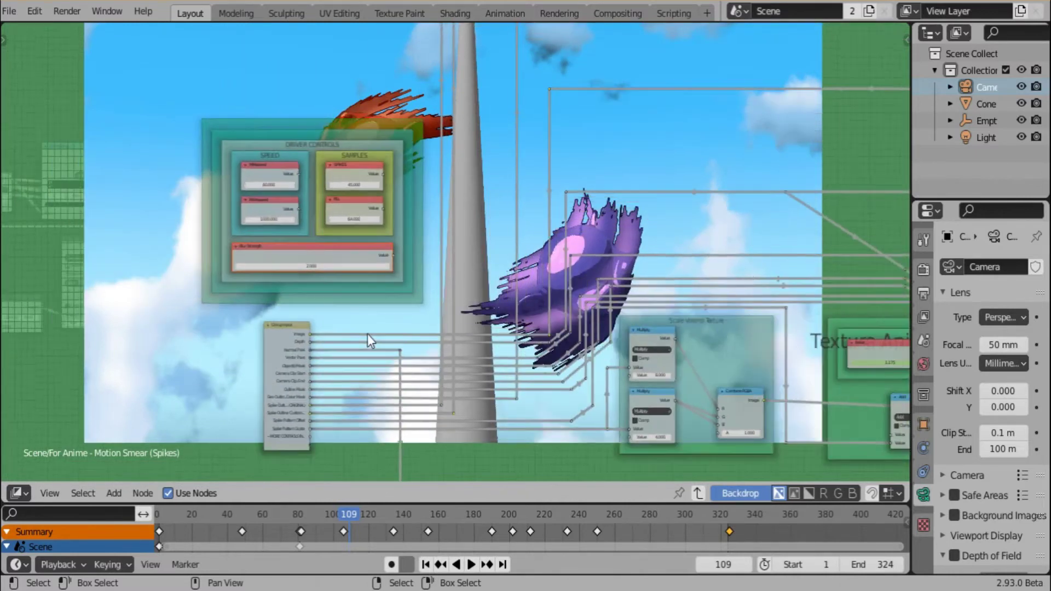
# - Widen the Group Input node to show full socket labels, then pan to the Driver Controls frame
pyautogui.moveTo(485, 354); pyautogui.dragTo(563, 325, button='middle')
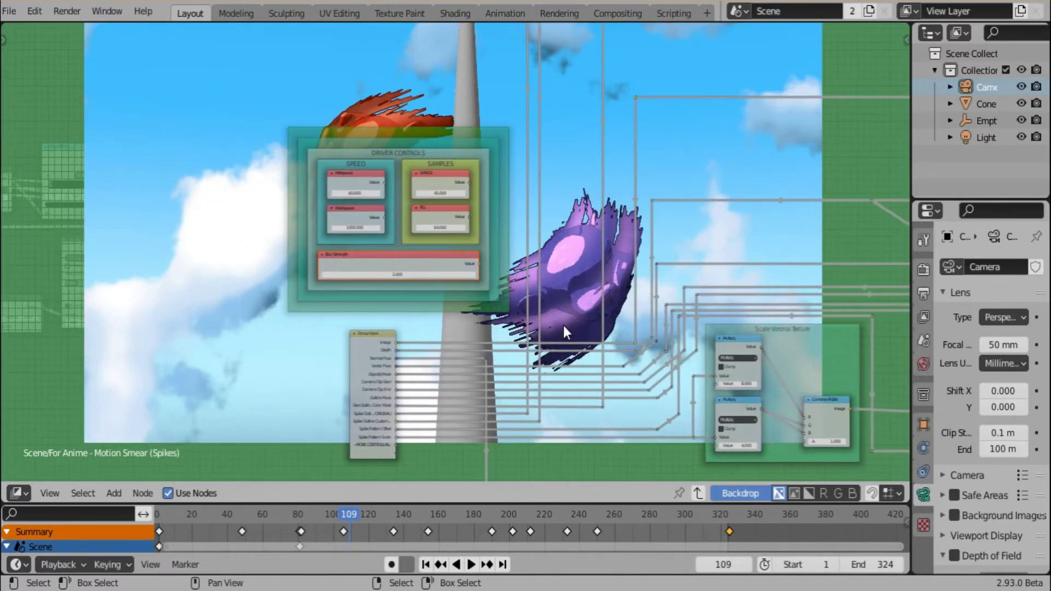
pyautogui.scroll(2, 563, 325)
pyautogui.moveTo(504, 301); pyautogui.dragTo(465, 303, button='middle')
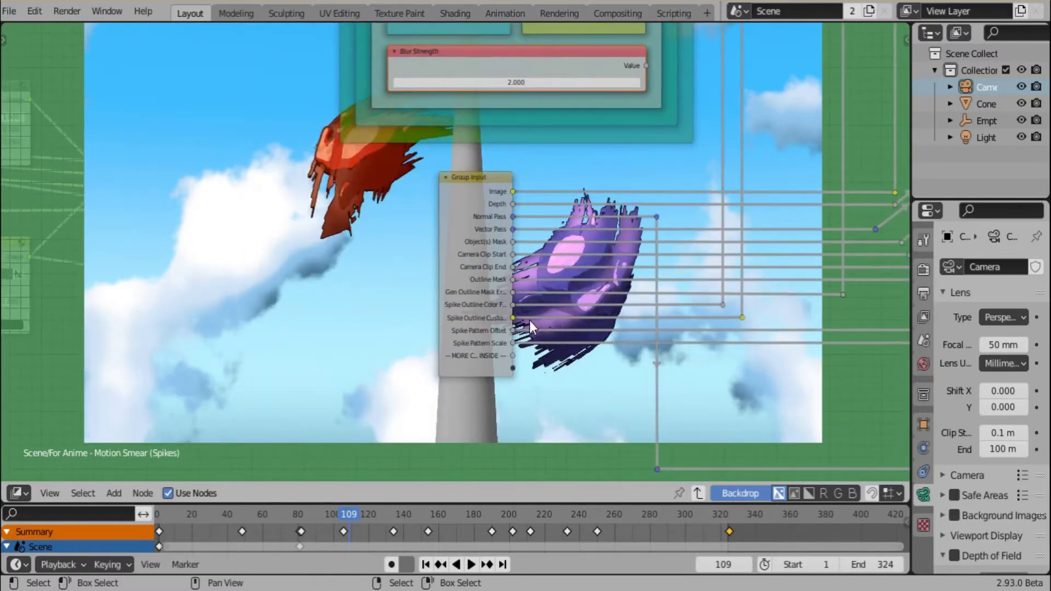
pyautogui.scroll(2, 477, 394)
pyautogui.moveTo(431, 363); pyautogui.dragTo(325, 383)
pyautogui.moveTo(614, 110); pyautogui.dragTo(521, 288, button='middle')
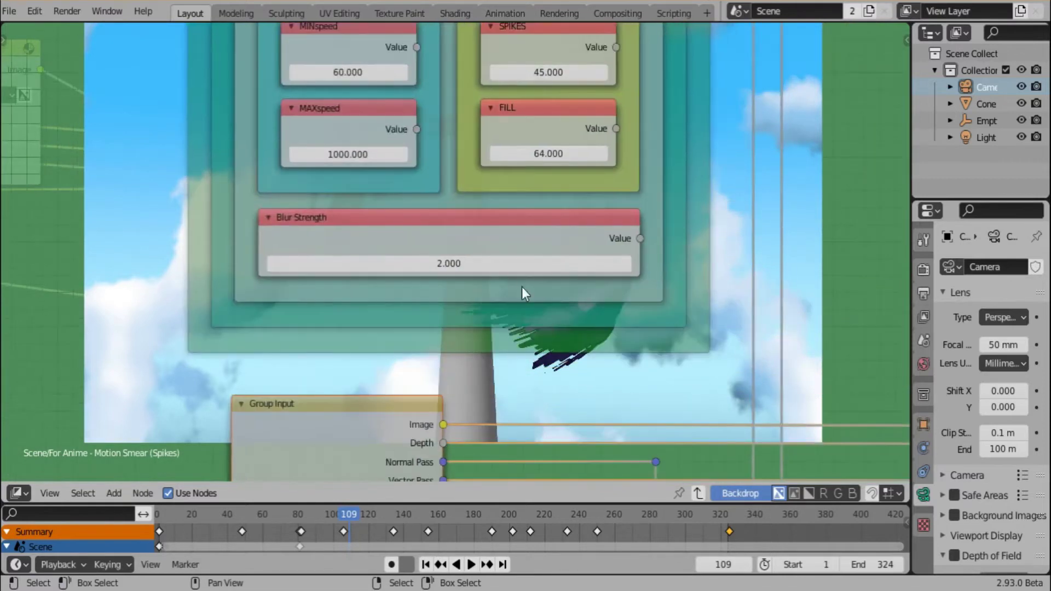
pyautogui.moveTo(540, 201); pyautogui.dragTo(569, 222, button='middle')
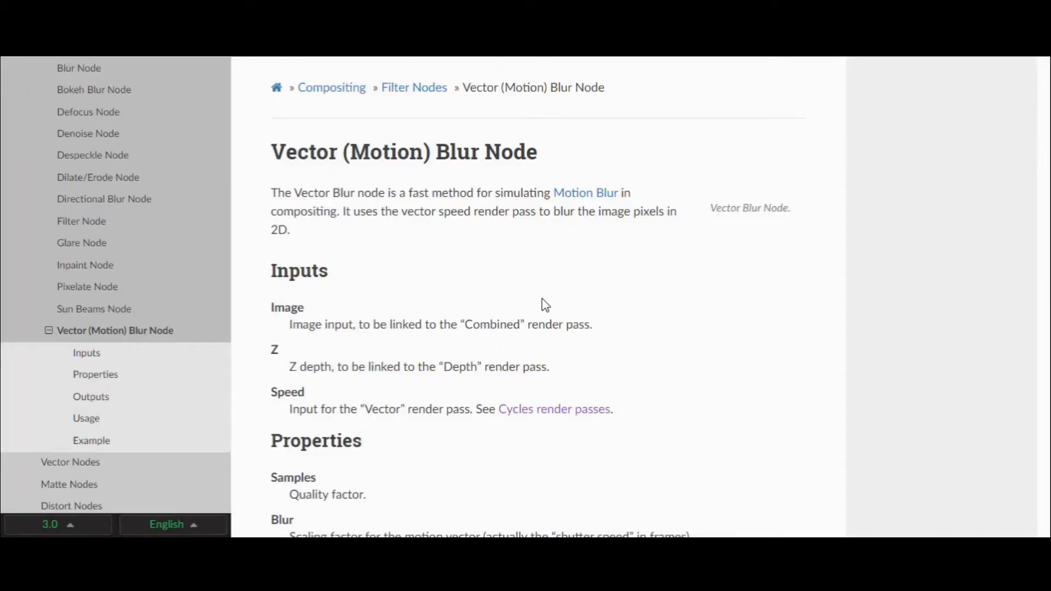
# - Center the Driver Controls frame showing MINspeed, MAXspeed, SPIKES, FILL and Blur Strength
pyautogui.scroll(-6, 498, 286)
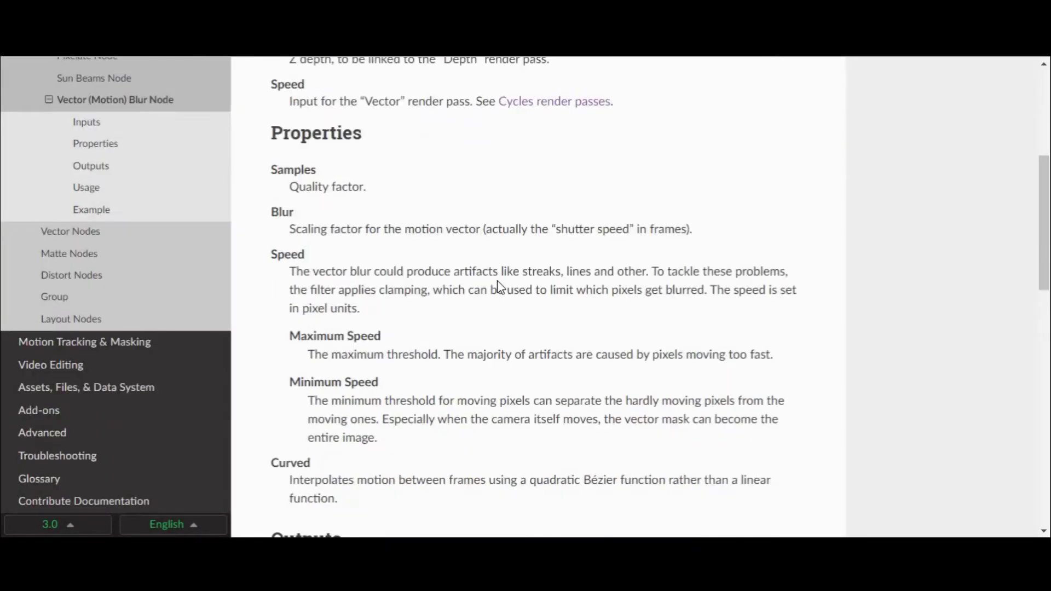
# - Scroll the Vector (Motion) Blur Node manual page down to its Properties section
pyautogui.scroll(-2, 498, 287)
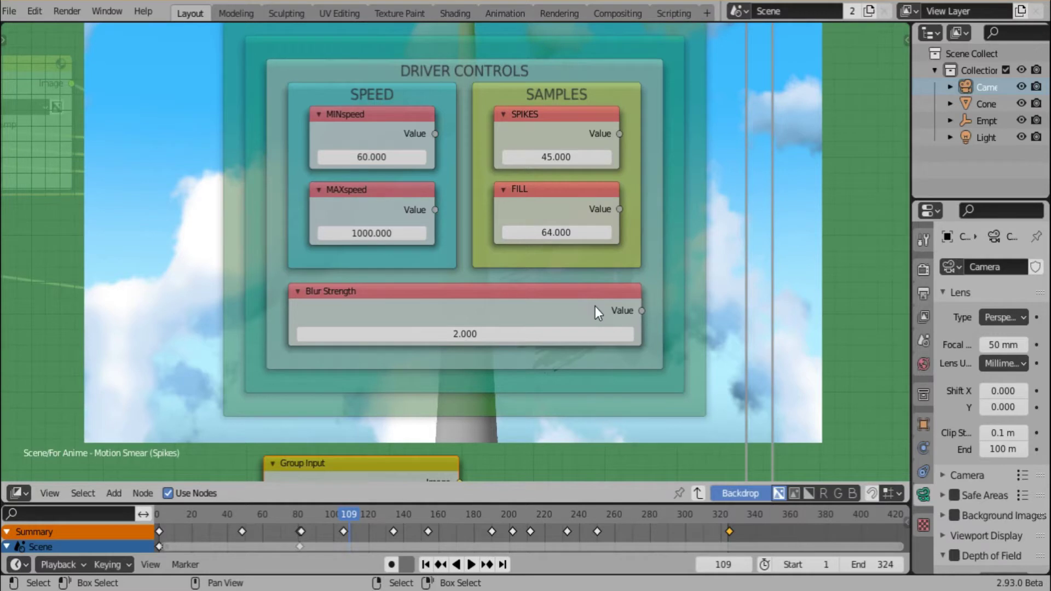
# - Lower MAXspeed from 1000 to 70 in the Driver Controls frame for shorter spikes
pyautogui.moveTo(665, 295); pyautogui.dragTo(444, 309, button='middle')
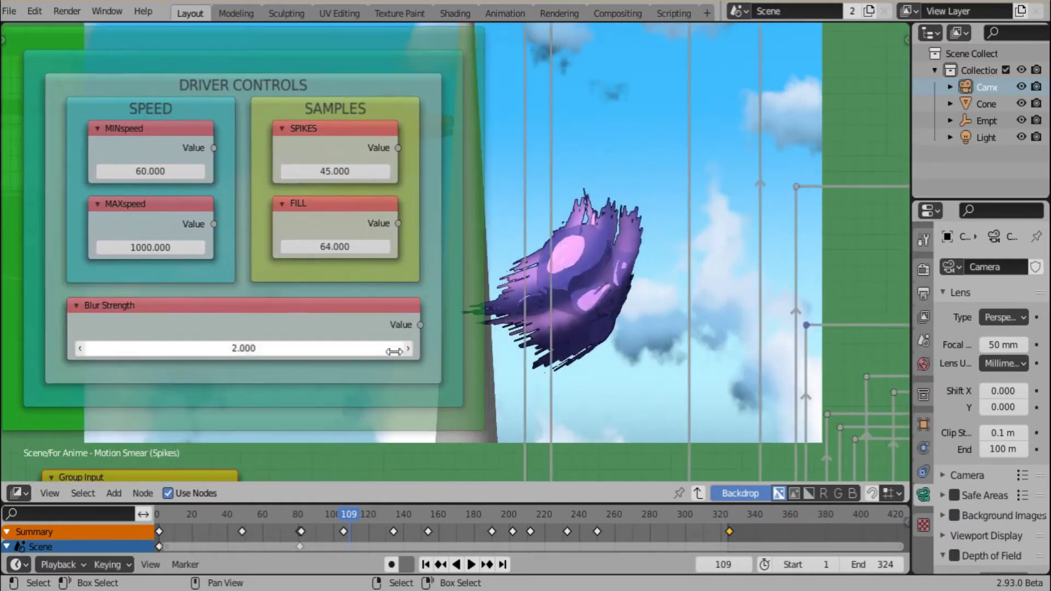
pyautogui.moveTo(150, 247); pyautogui.dragTo(136, 244)
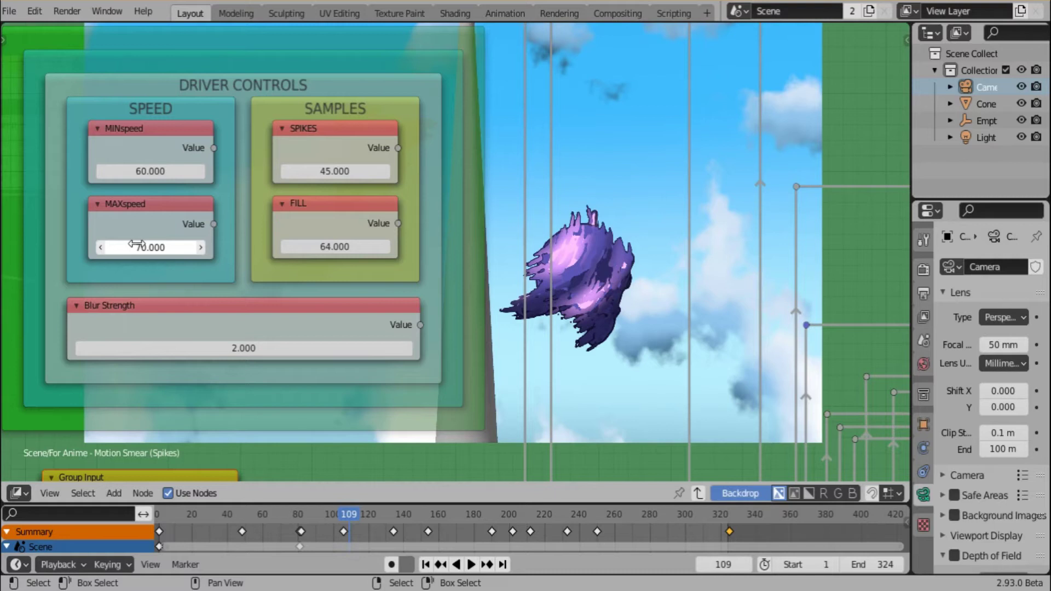
# - Enter 1000 as the MAXspeed value to restore the long smear spikes
pyautogui.click(136, 247)
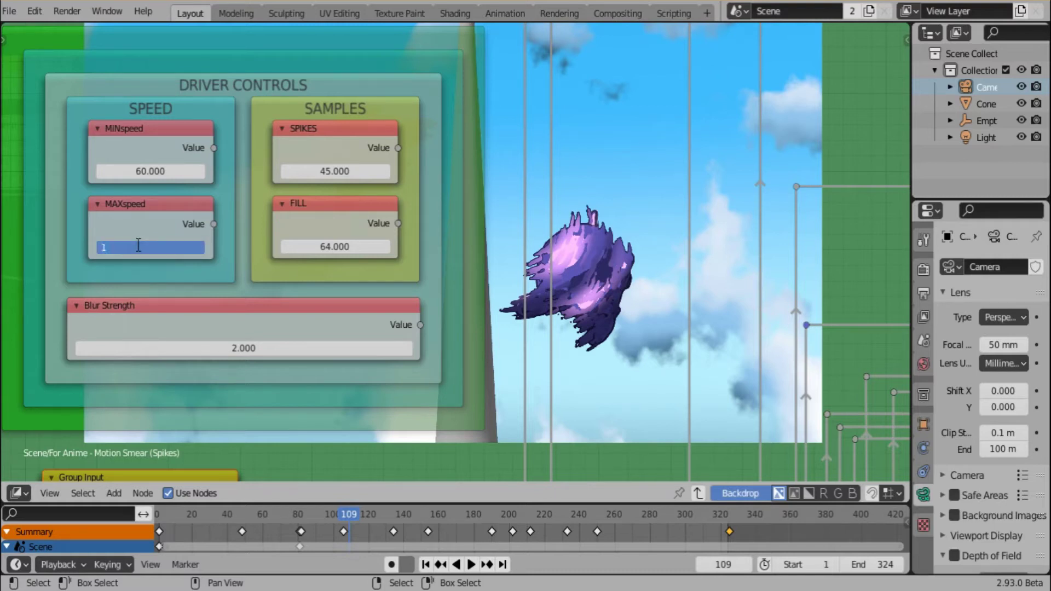
pyautogui.write('1000')
pyautogui.press('Return')
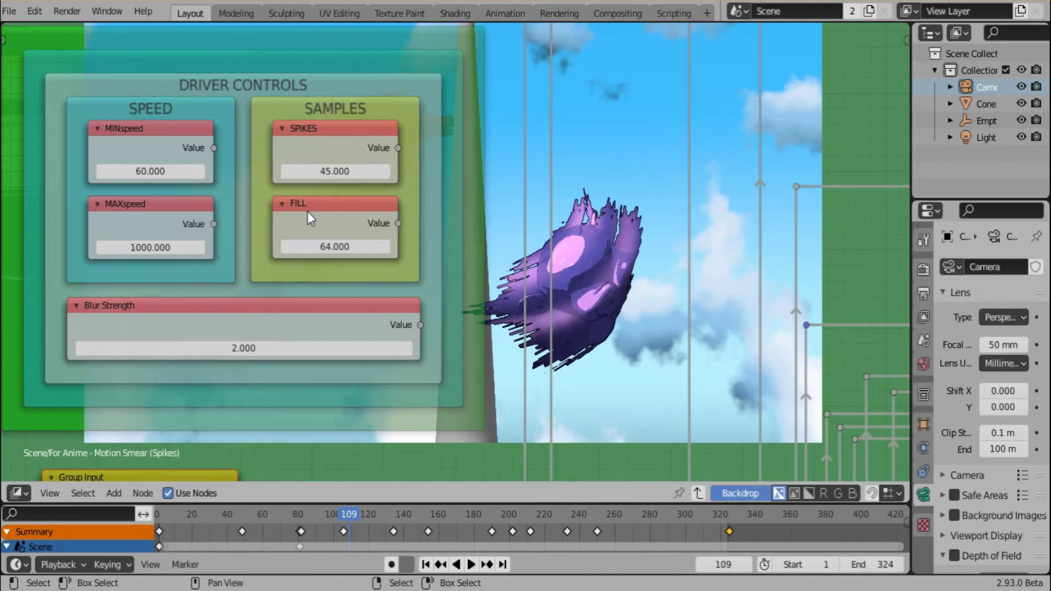
# - Exit the node group to the top-level tree where Motion Smear (Spikes) feeds Composite and Viewer
pyautogui.press('Tab')
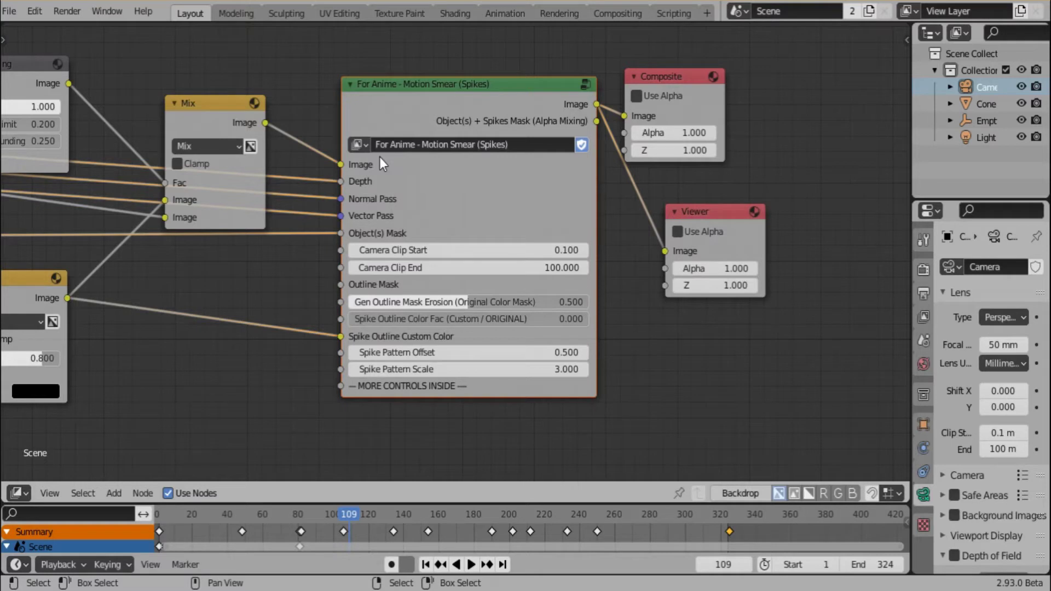
# - Review the output settings, then inspect View Layer passes to confirm Normal and Vector are enabled
pyautogui.click(923, 294)
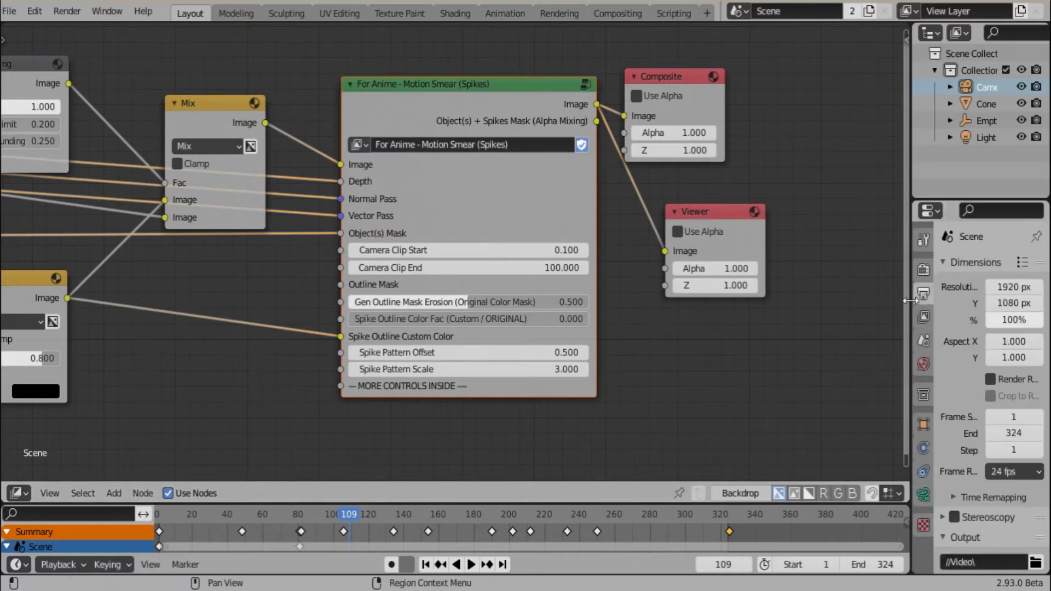
pyautogui.moveTo(911, 320); pyautogui.dragTo(829, 320)
pyautogui.click(836, 316)
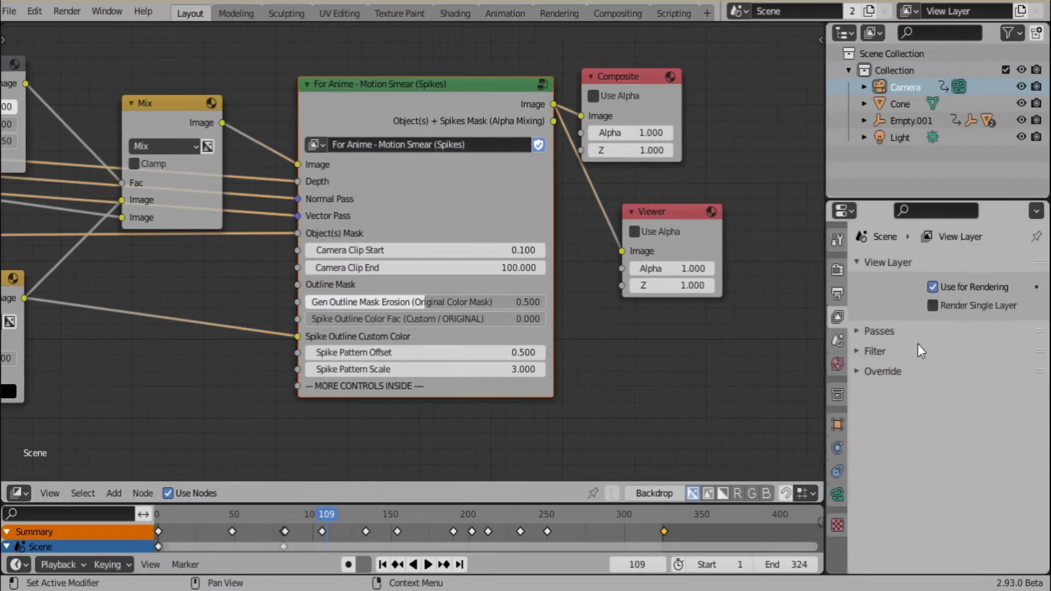
pyautogui.click(878, 331)
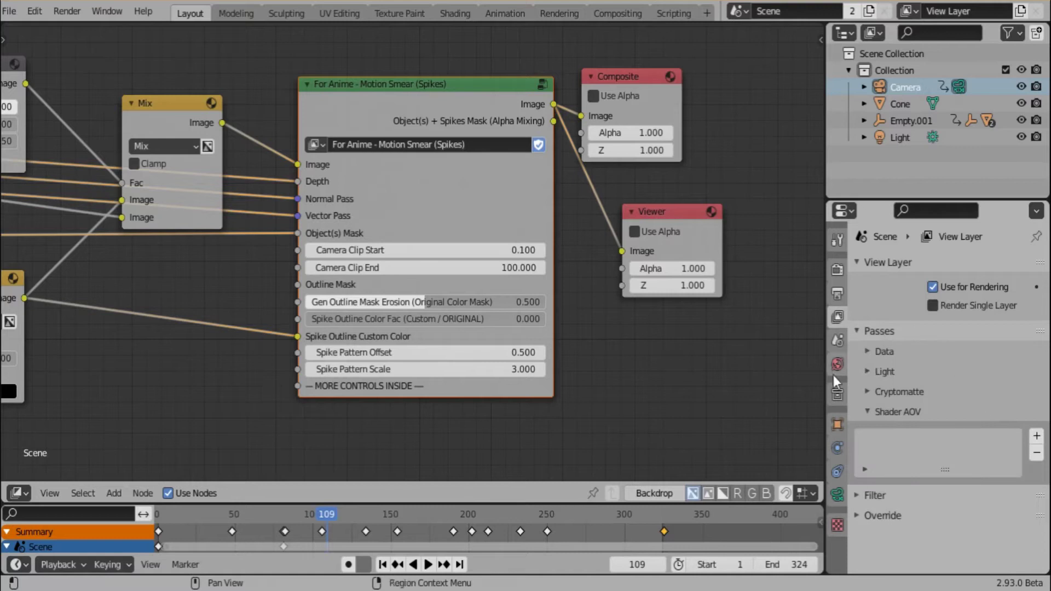
pyautogui.click(881, 351)
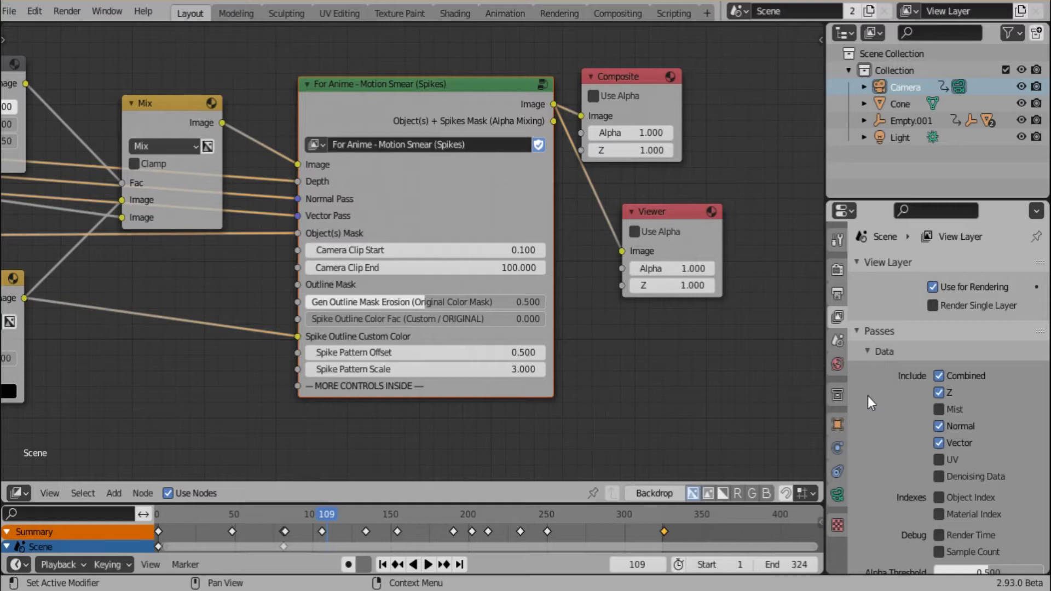
pyautogui.scroll(-2, 892, 396)
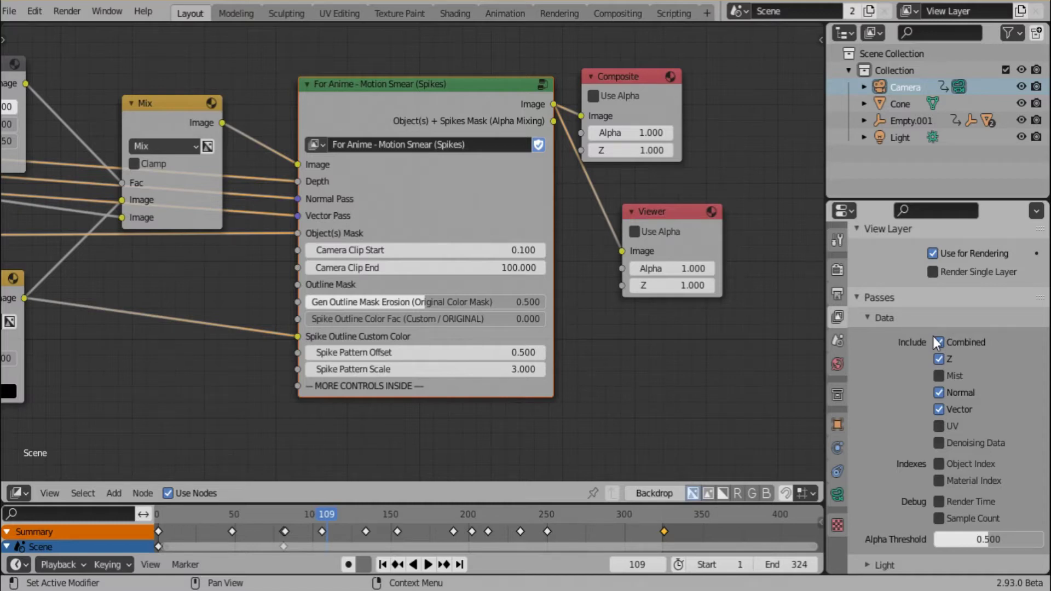
pyautogui.scroll(-8, 888, 389)
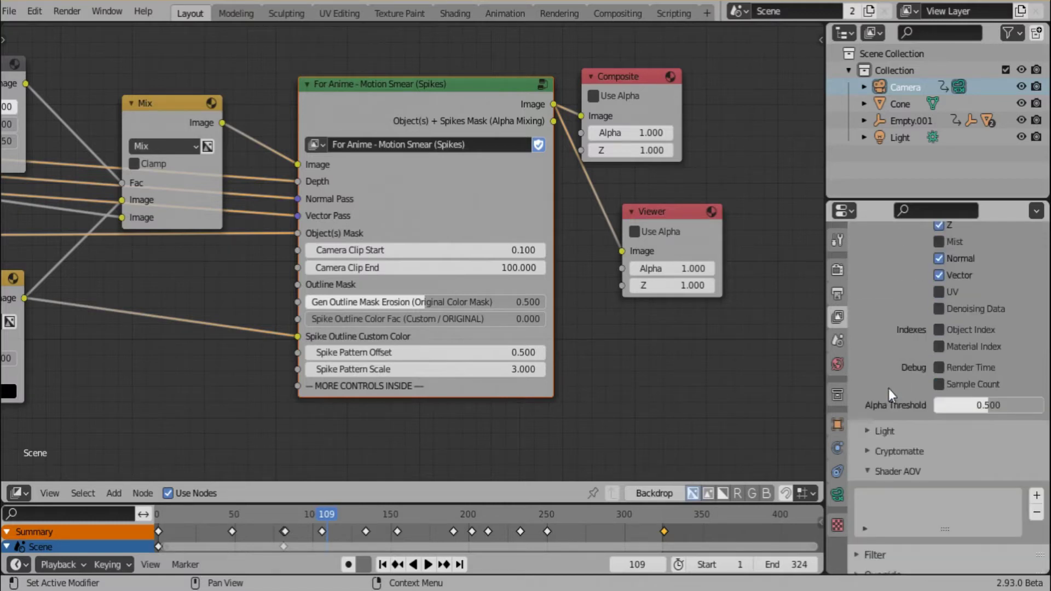
pyautogui.scroll(-1, 898, 425)
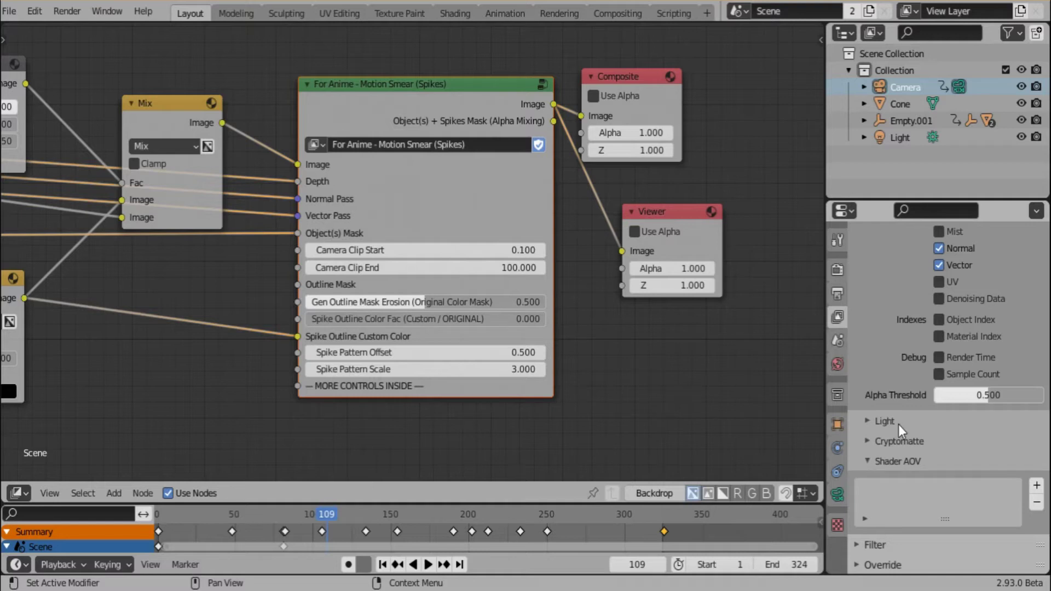
# - Expand the Cryptomatte pass options showing Material enabled with Levels at 6
pyautogui.click(898, 439)
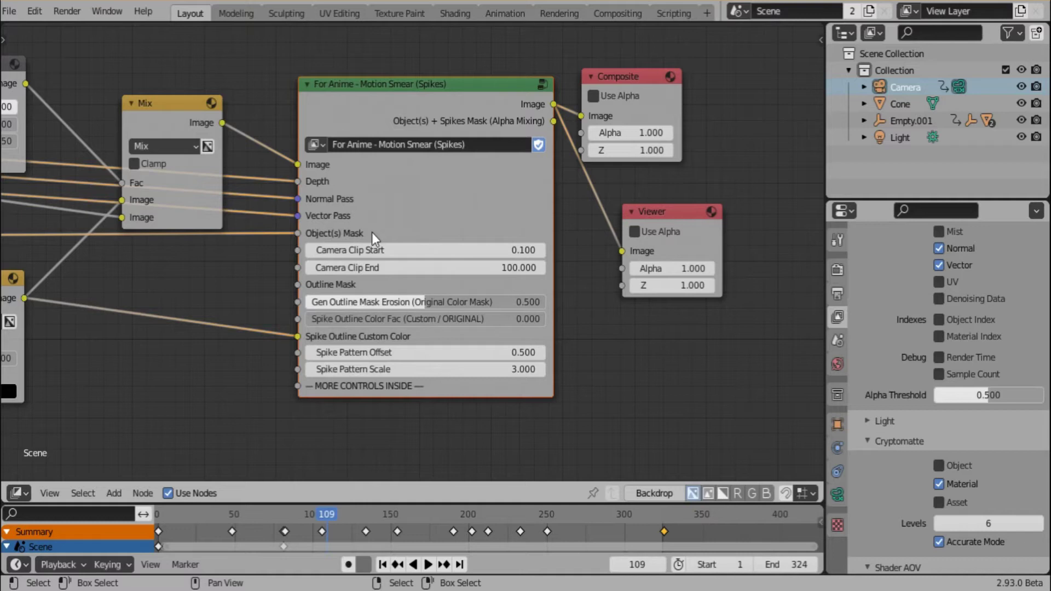
# - Show the camera's Lens panel with its 0.1 m to 100 m clip range
pyautogui.click(838, 494)
pyautogui.scroll(5, 928, 372)
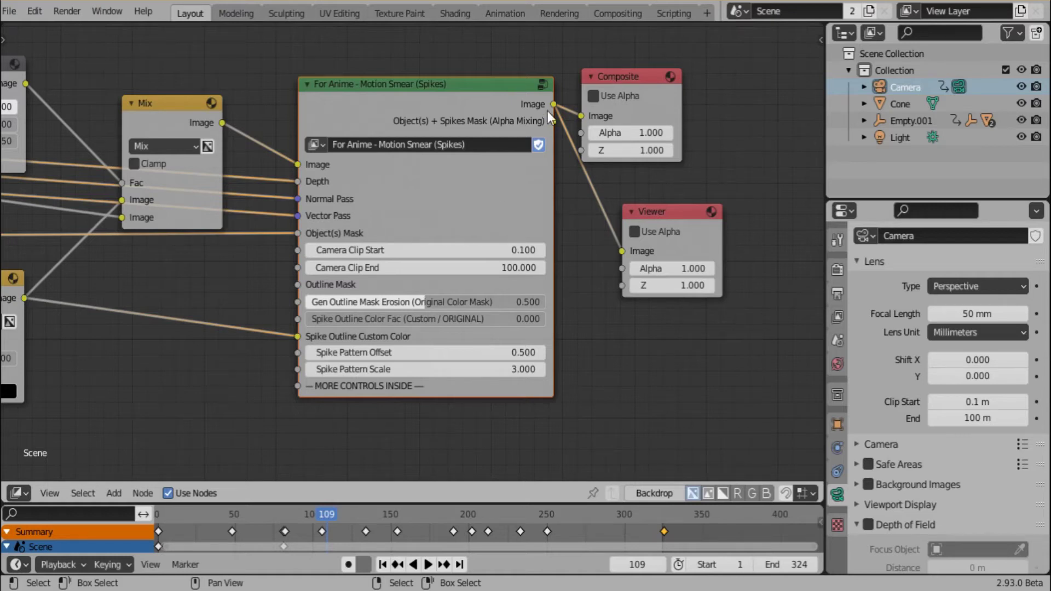
# - Look inside the Motion Smear group's driver controls, then return to the main compositor tree
pyautogui.click(542, 84)
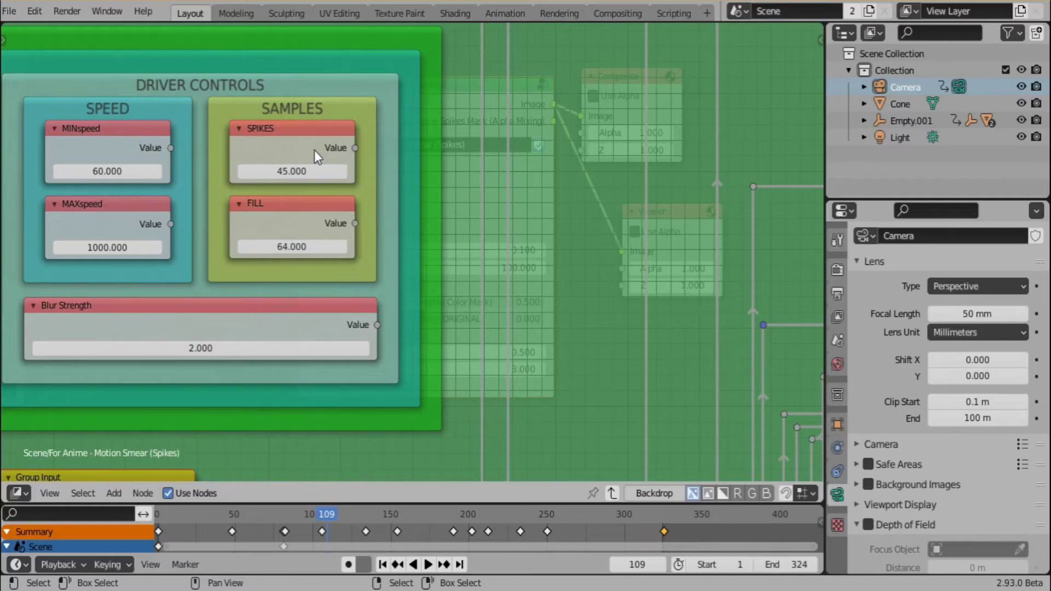
pyautogui.press('Tab')
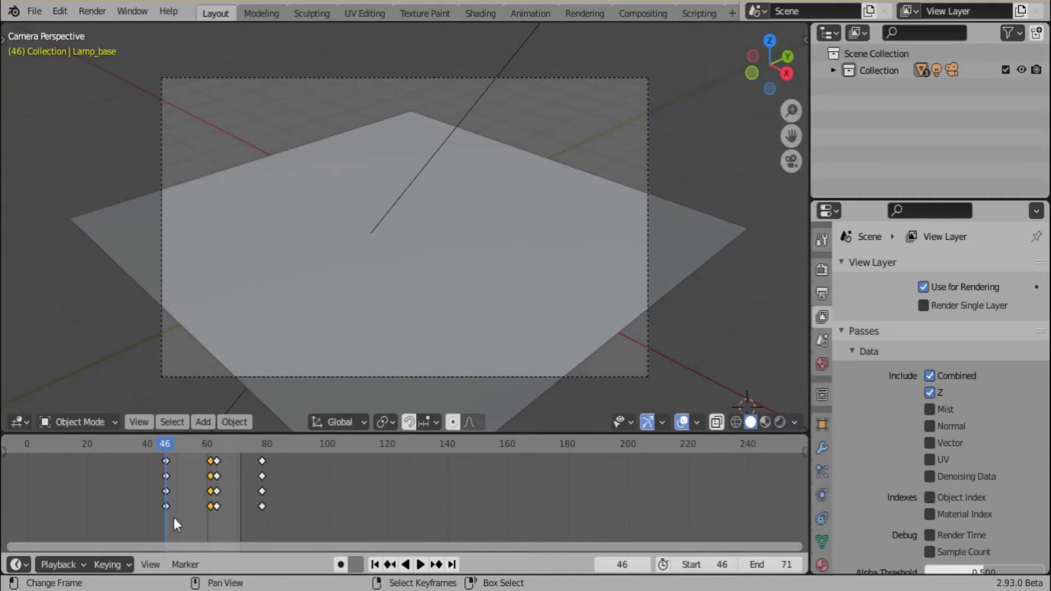
# - Play the lamp animation and scrub the Timeline to frame 50
pyautogui.press('space')
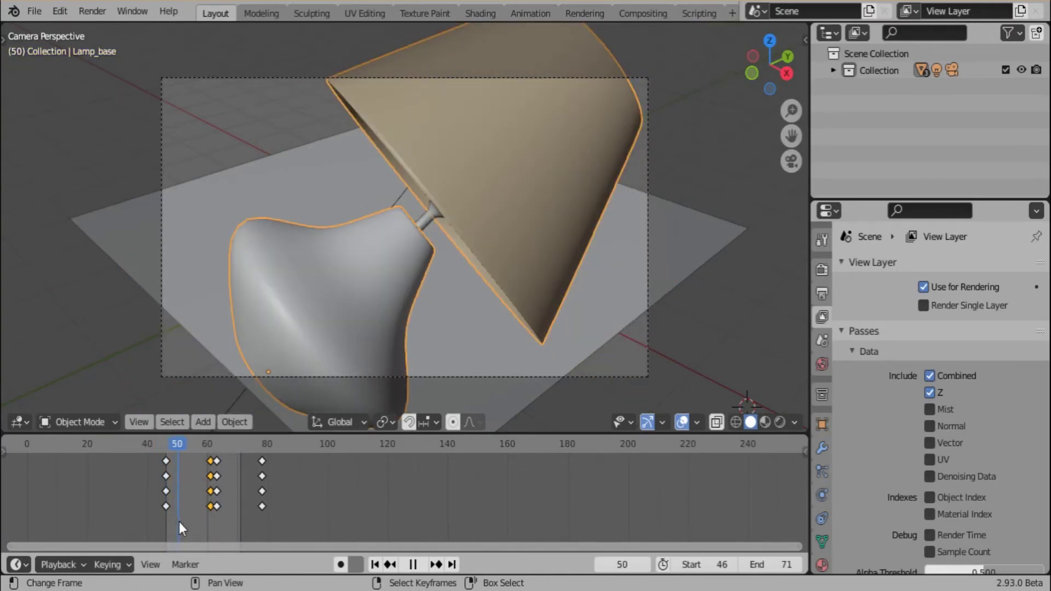
pyautogui.moveTo(199, 521); pyautogui.dragTo(178, 527)
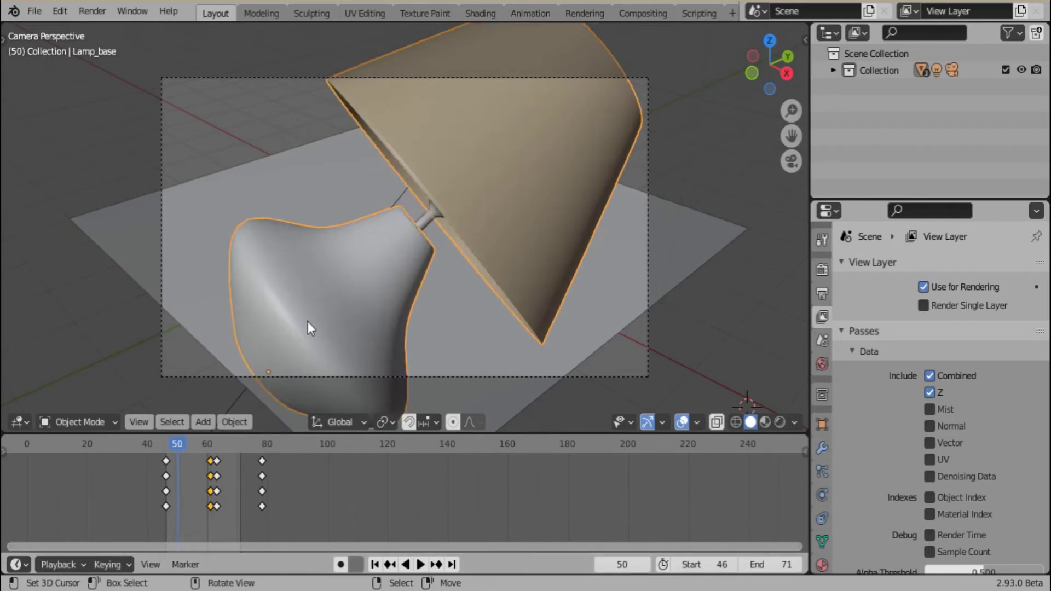
# - Switch the 3D viewport to Rendered shading to show the lamp's red base and green shade
pyautogui.click(778, 421)
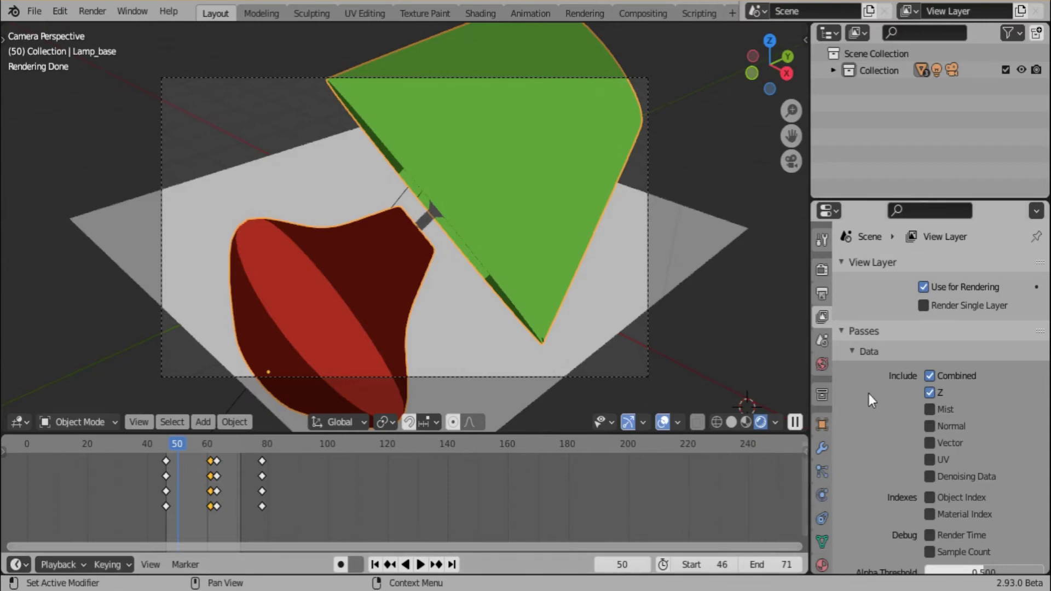
# - Turn the viewport area into the Compositor, showing Render Layers feeding Composite
pyautogui.click(16, 427)
pyautogui.click(67, 307)
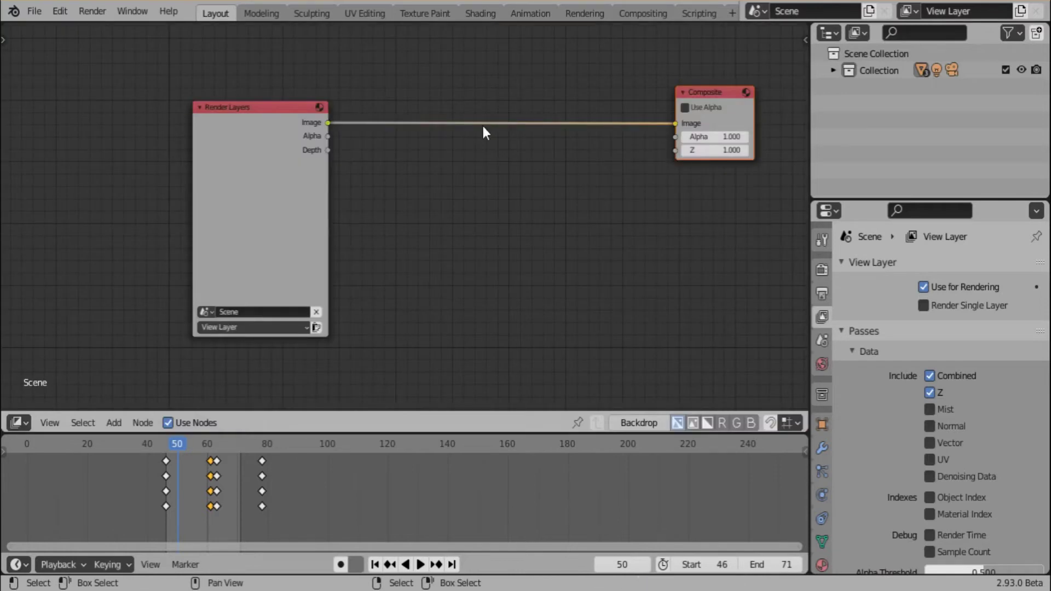
pyautogui.hotkey('shift', 'a')
pyautogui.moveTo(430, 339)
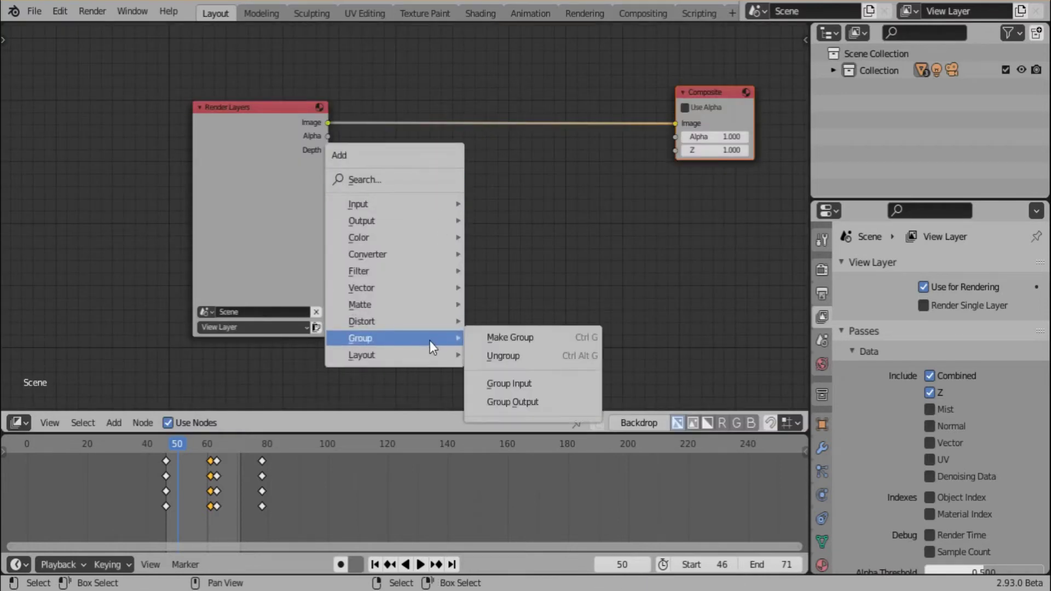
pyautogui.press('Escape')
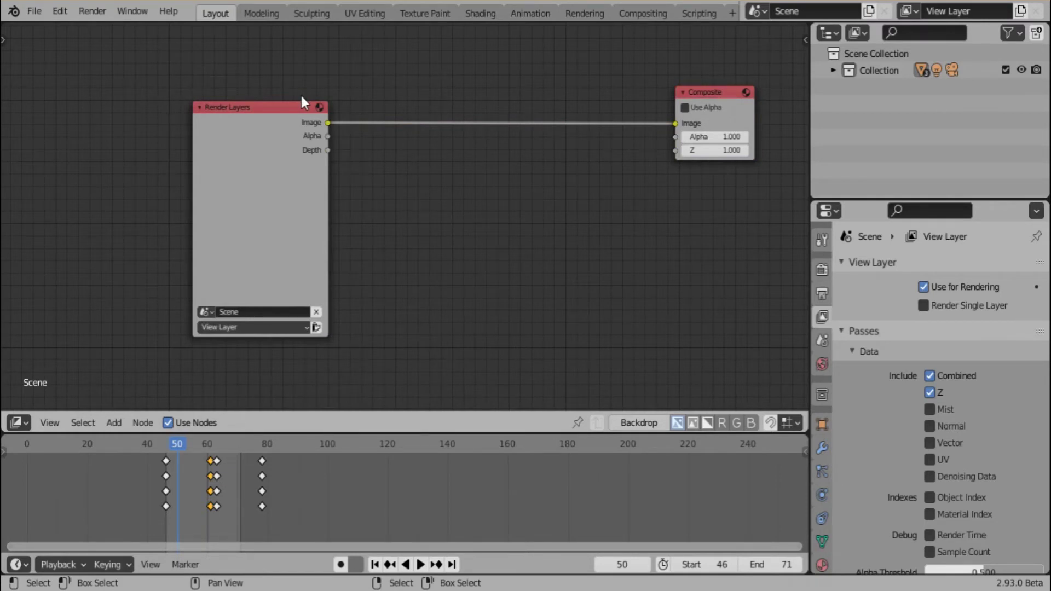
pyautogui.click(33, 12)
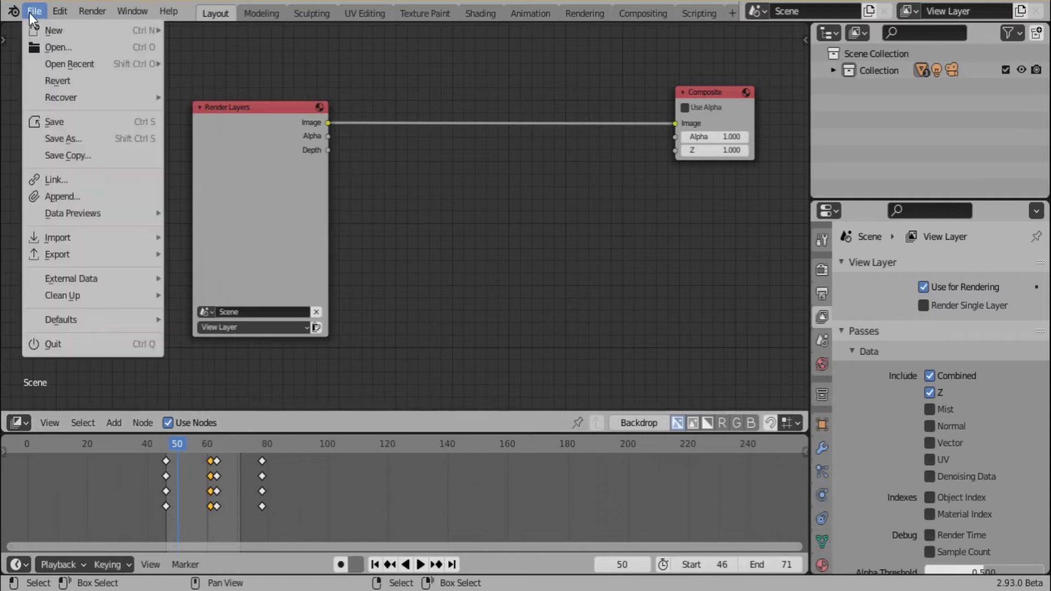
# - Append the For Anime - Motion Smear (Spikes) node group from For Anime In Blender - Motion Smear.blend
pyautogui.click(68, 197)
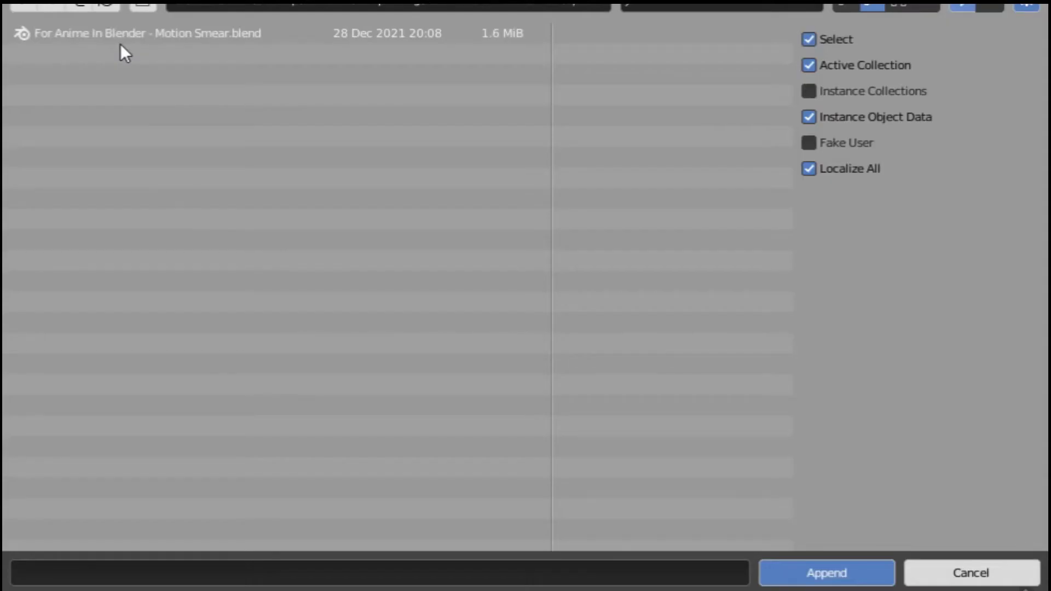
pyautogui.doubleClick(218, 37)
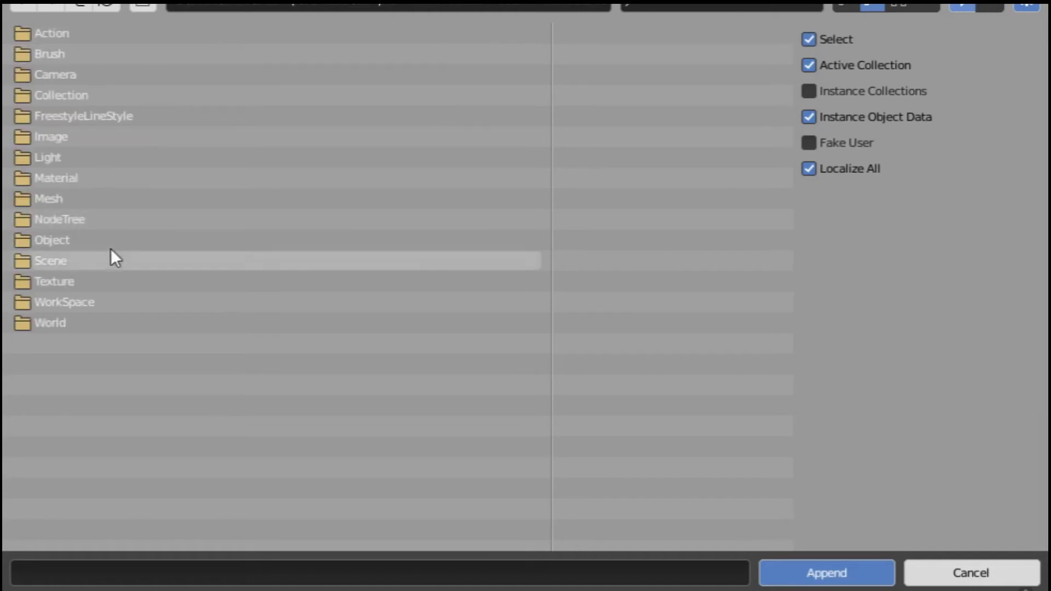
pyautogui.doubleClick(111, 219)
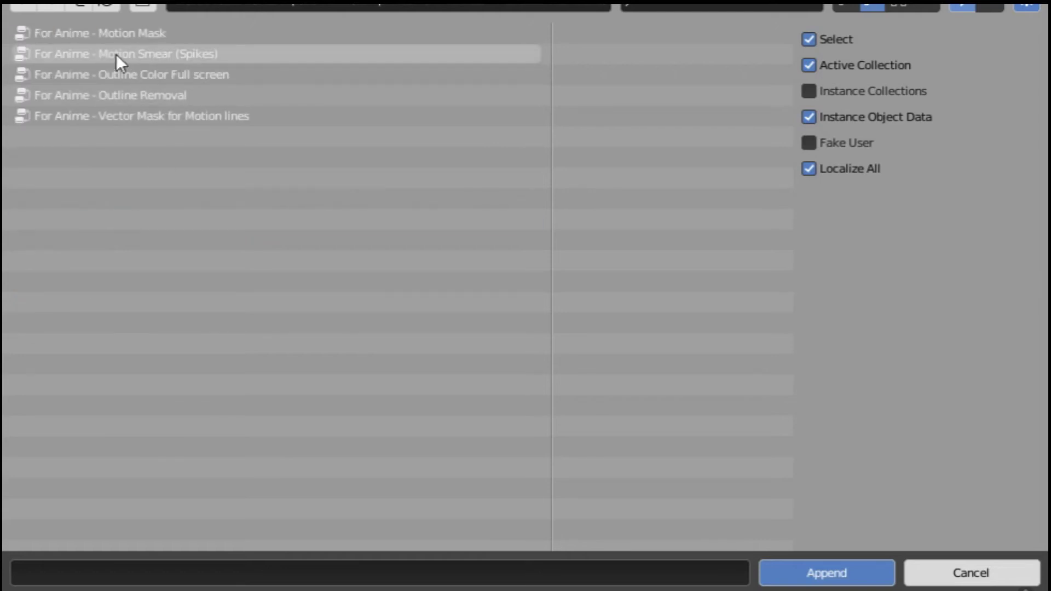
pyautogui.click(228, 53)
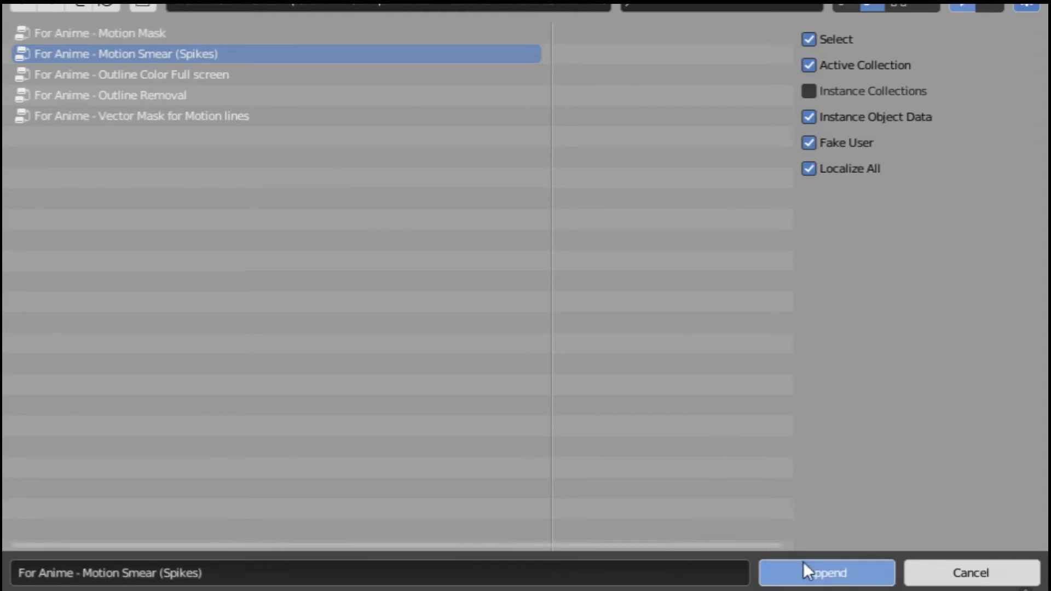
pyautogui.click(819, 570)
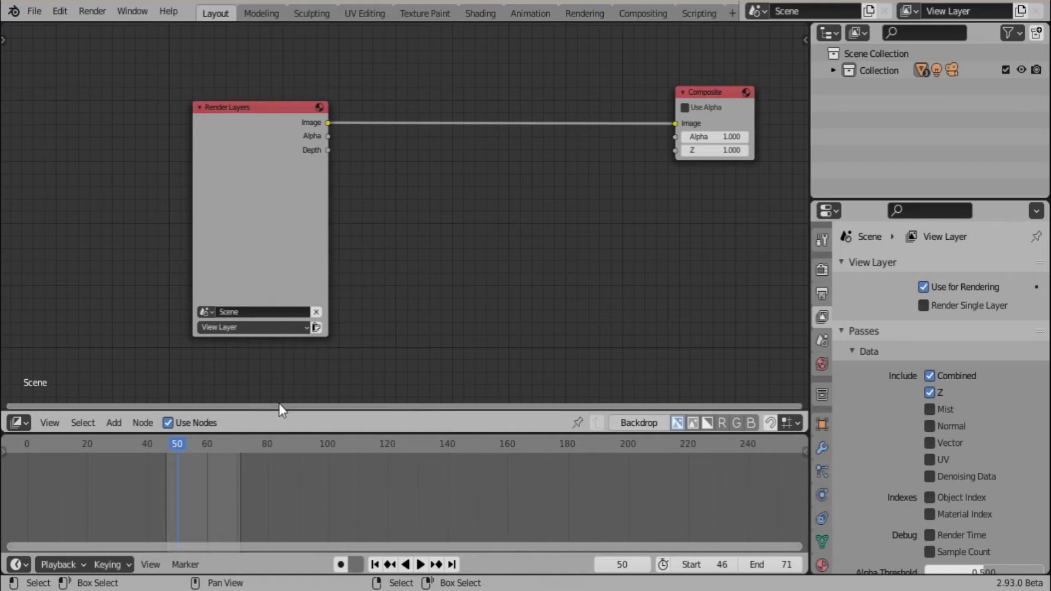
# - Add and widen a For Anime - Motion Smear (Spikes) group node, inserting it on the Render Layers–Composite link
pyautogui.hotkey('shift', 'a')
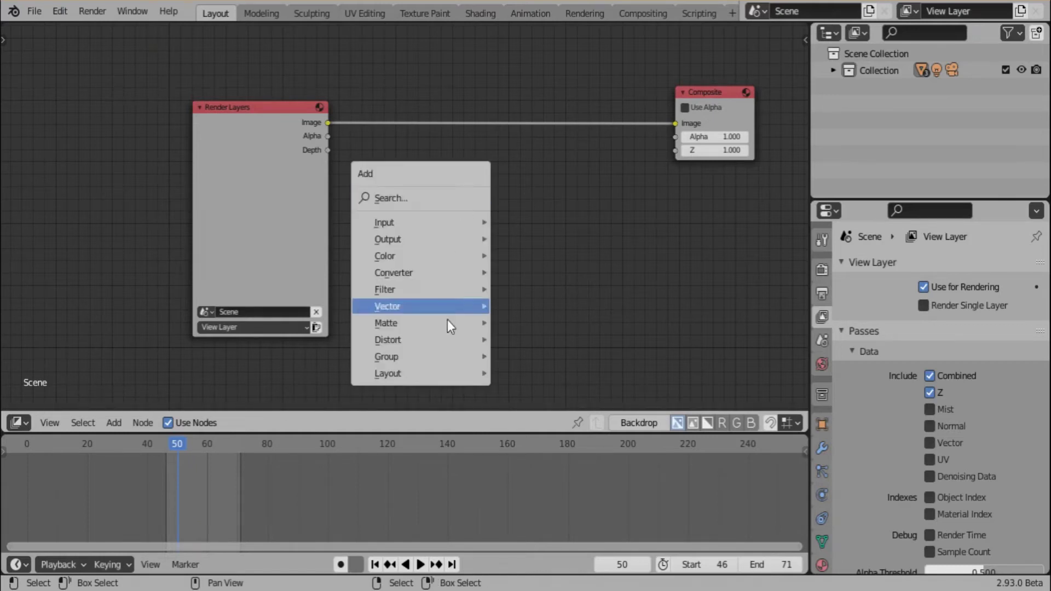
pyautogui.moveTo(441, 359)
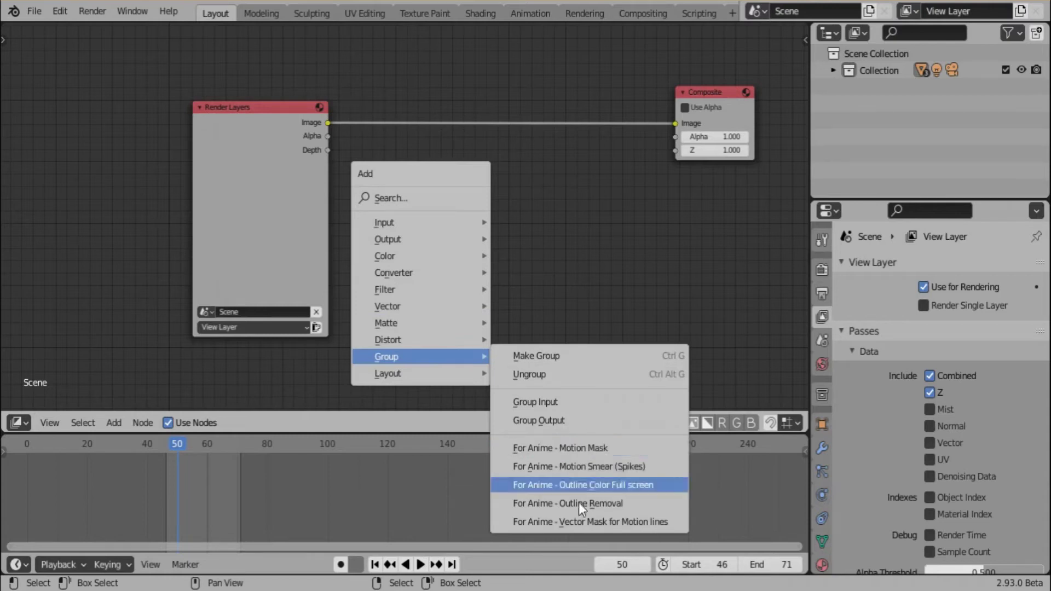
pyautogui.click(589, 469)
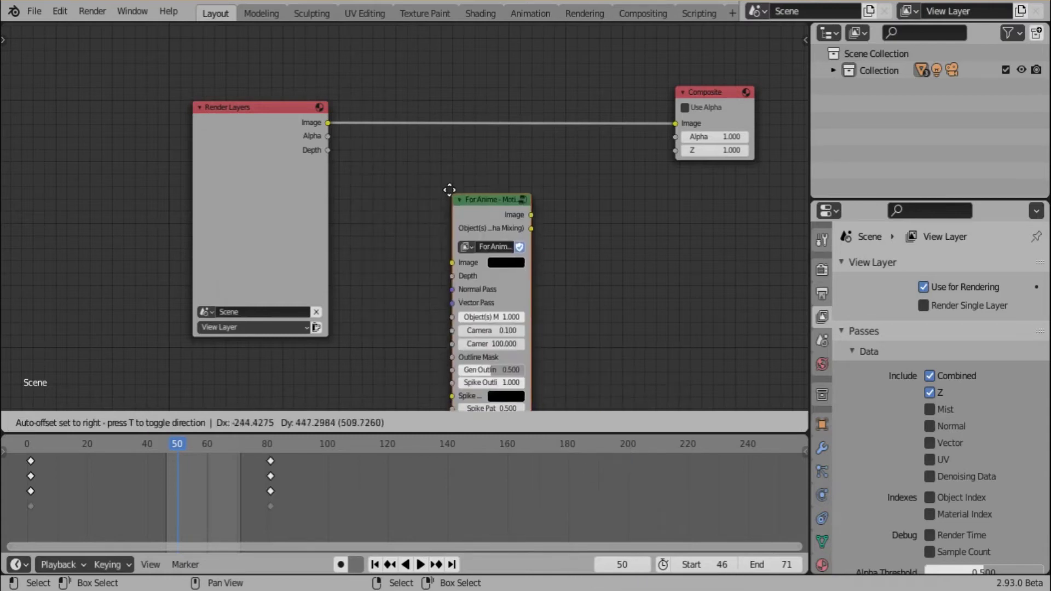
pyautogui.click(454, 171)
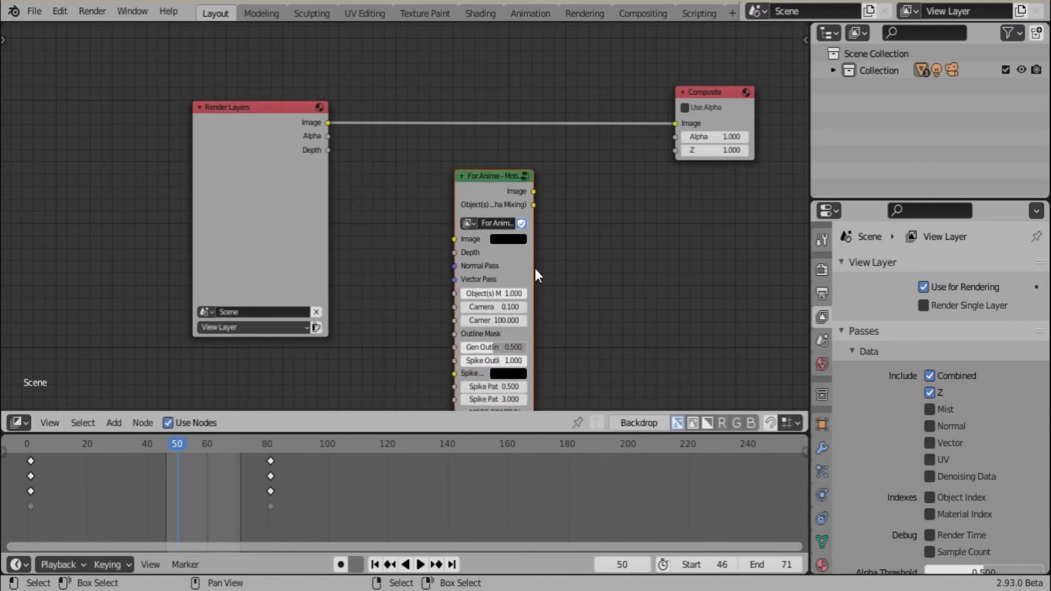
pyautogui.moveTo(534, 268); pyautogui.dragTo(639, 268)
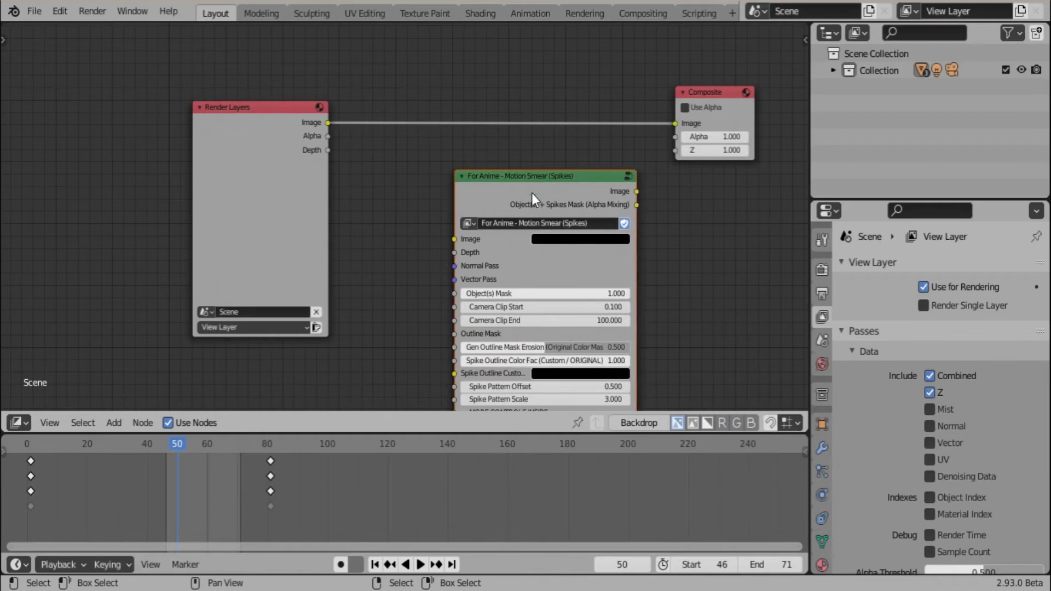
pyautogui.moveTo(531, 192); pyautogui.dragTo(523, 186)
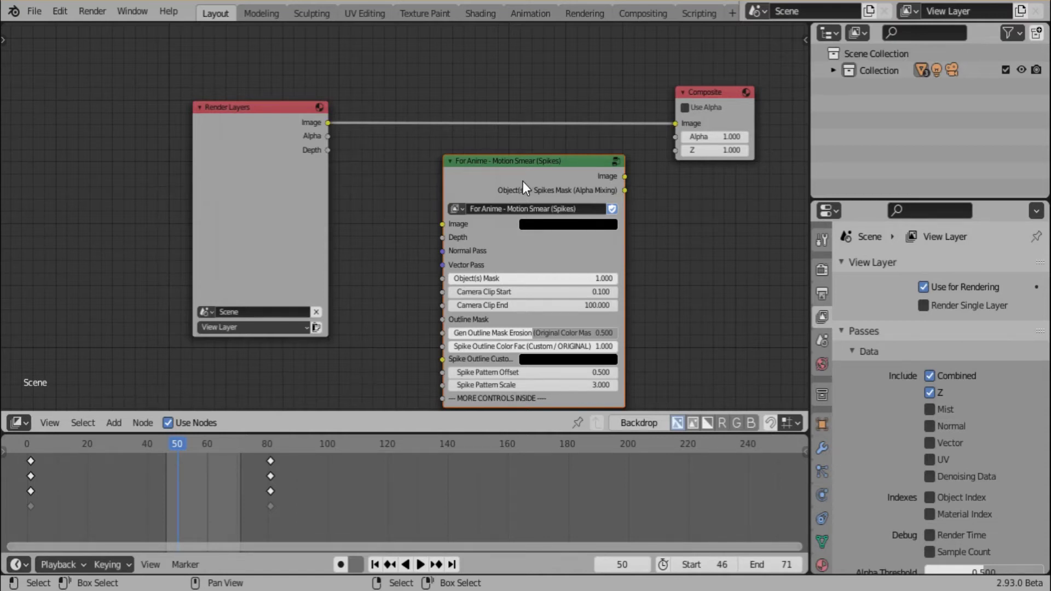
pyautogui.moveTo(523, 182); pyautogui.dragTo(516, 108)
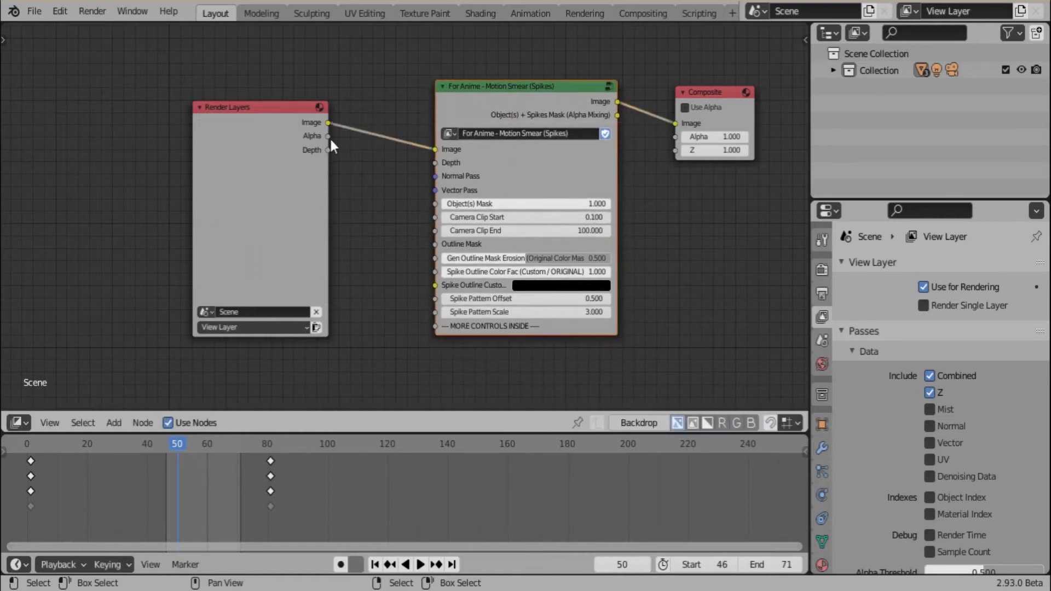
# - Link Depth to the Motion Smear node and enable the Normal, Vector and Cryptomatte Material passes
pyautogui.moveTo(327, 150); pyautogui.dragTo(435, 162)
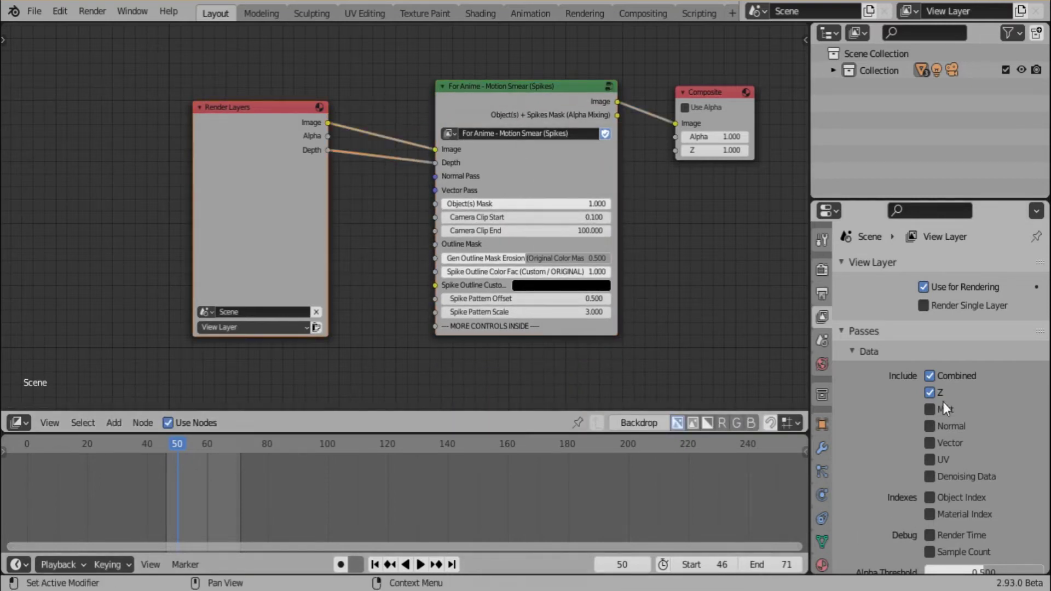
pyautogui.click(928, 426)
pyautogui.click(928, 443)
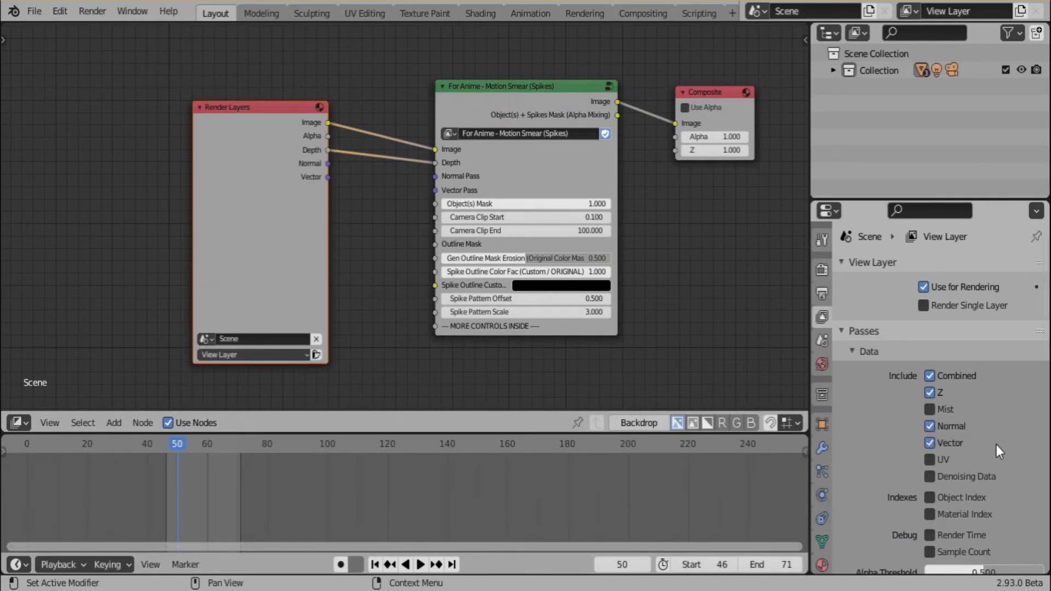
pyautogui.scroll(-15, 996, 444)
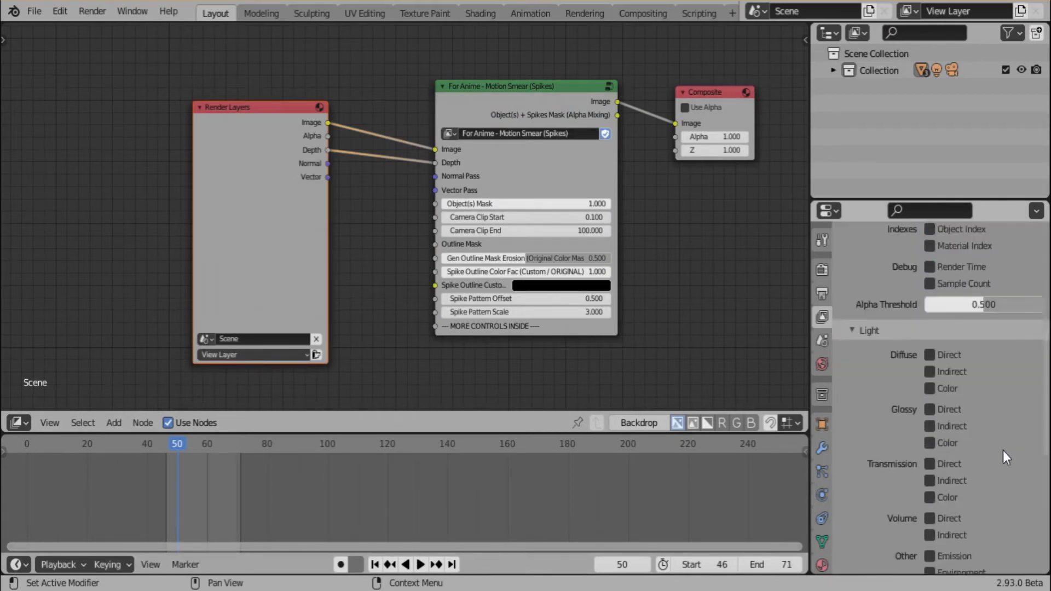
pyautogui.scroll(-5, 995, 447)
pyautogui.click(928, 406)
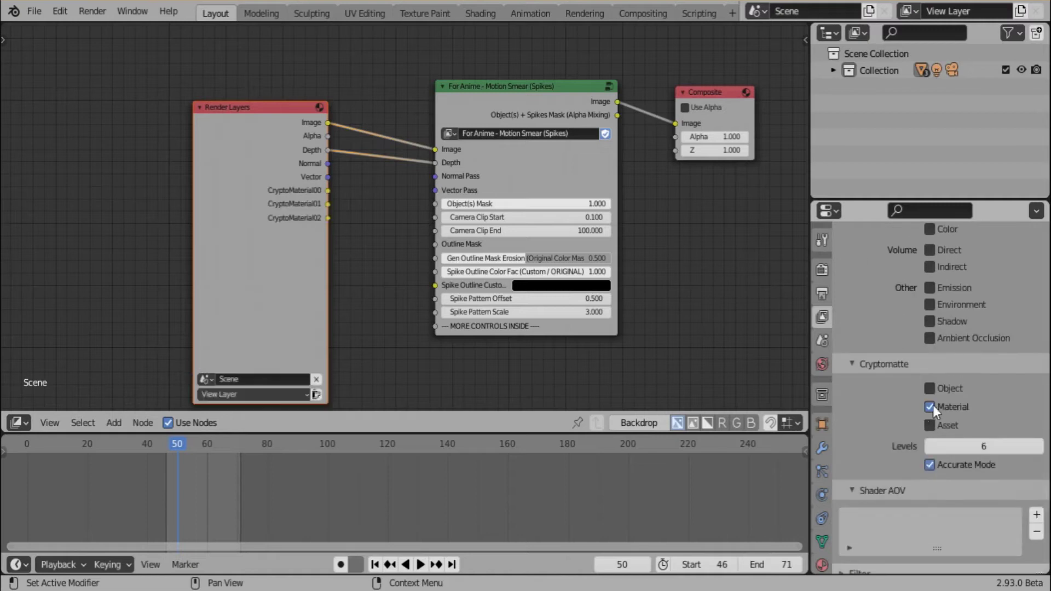
pyautogui.scroll(-2, 991, 408)
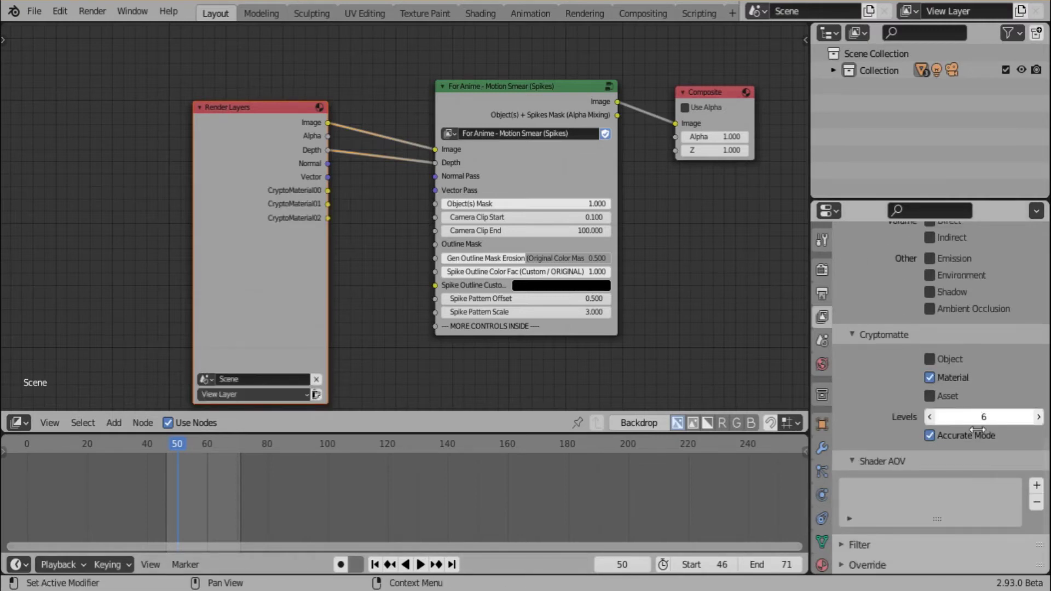
pyautogui.scroll(3, 966, 468)
pyautogui.scroll(15, 966, 468)
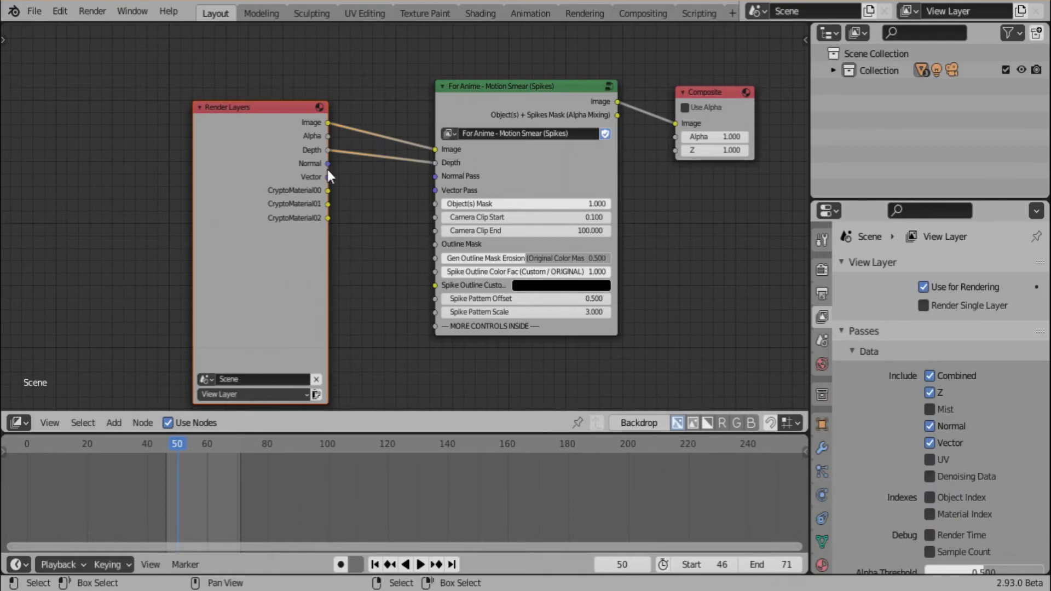
# - Connect Render Layers Normal and Vector to the node's Normal Pass and Vector Pass inputs
pyautogui.moveTo(327, 168); pyautogui.dragTo(435, 176)
pyautogui.moveTo(327, 177); pyautogui.dragTo(441, 190)
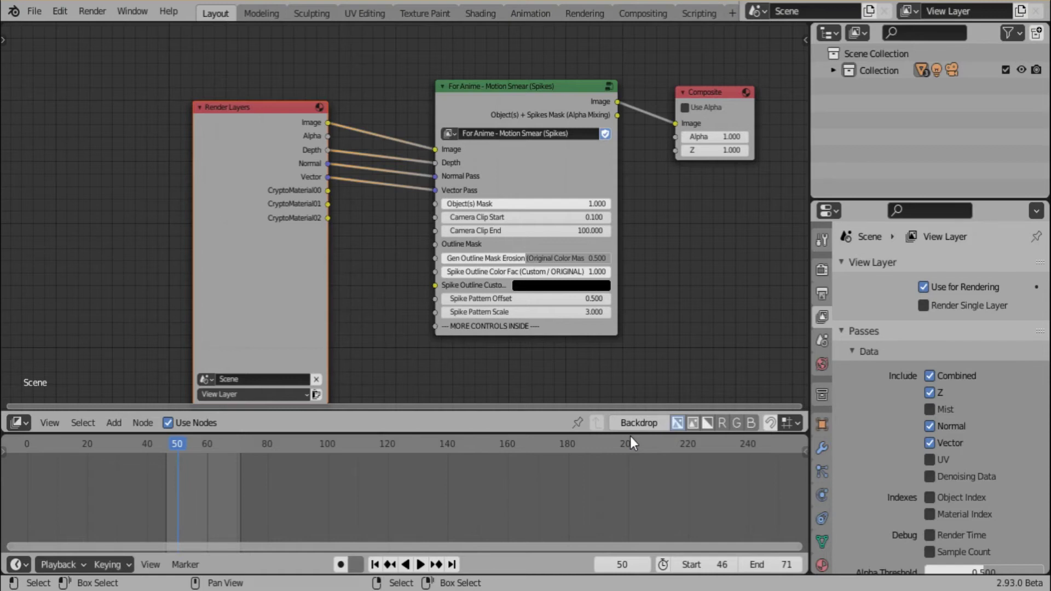
pyautogui.moveTo(542, 106); pyautogui.dragTo(542, 89)
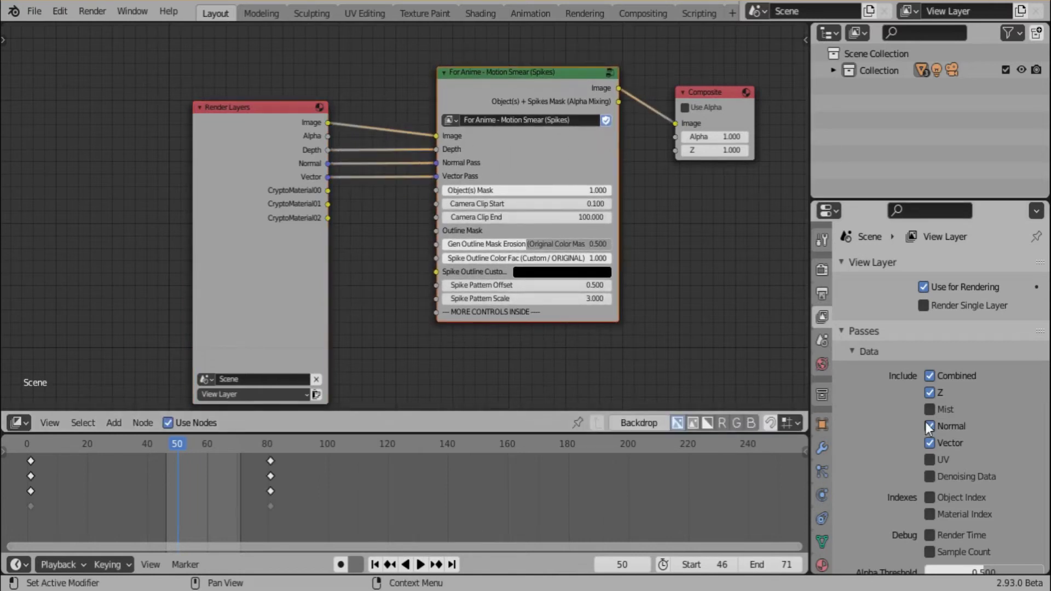
# - Switch Cryptomatte from the Material pass to the Object pass
pyautogui.scroll(-15, 925, 418)
pyautogui.scroll(-5, 924, 415)
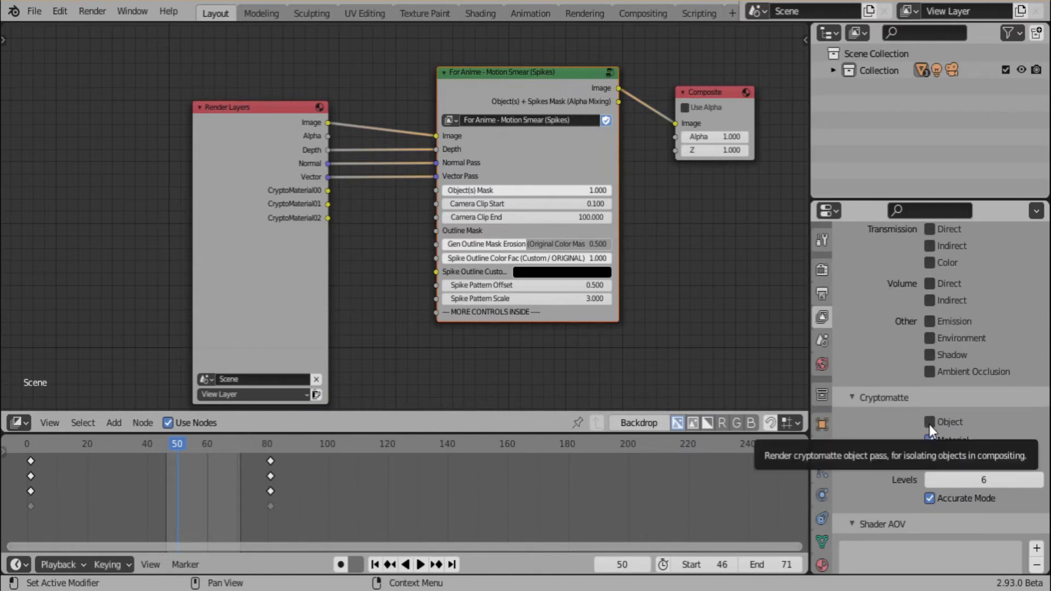
pyautogui.click(928, 422)
pyautogui.click(930, 440)
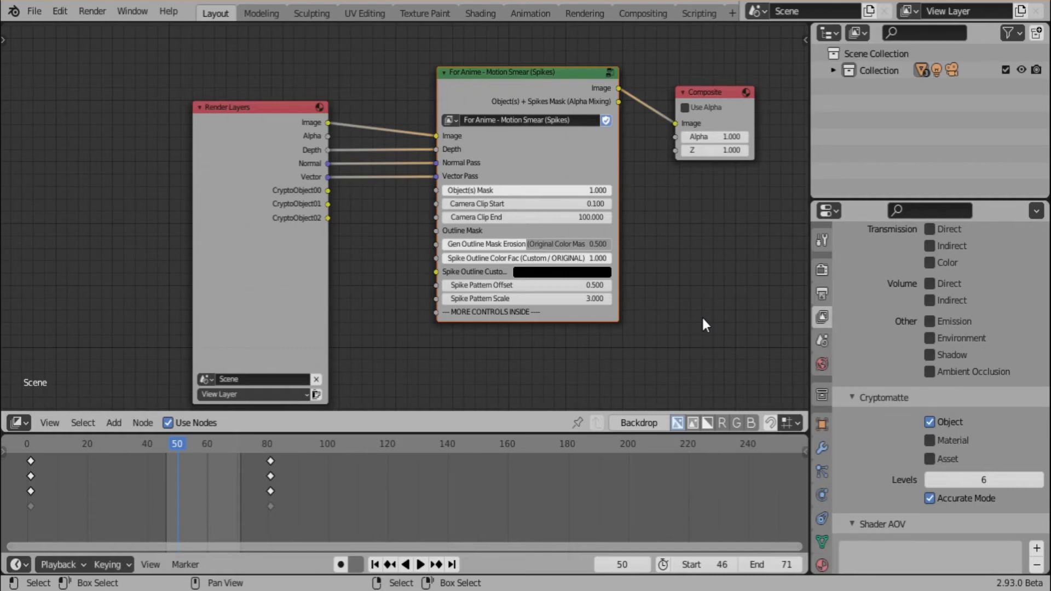
# - Add a Cryptomatte node below the Motion Smear group and feed it the Render Layers Image
pyautogui.moveTo(622, 298); pyautogui.dragTo(610, 205, button='middle')
pyautogui.hotkey('shift', 'a')
pyautogui.moveTo(565, 272)
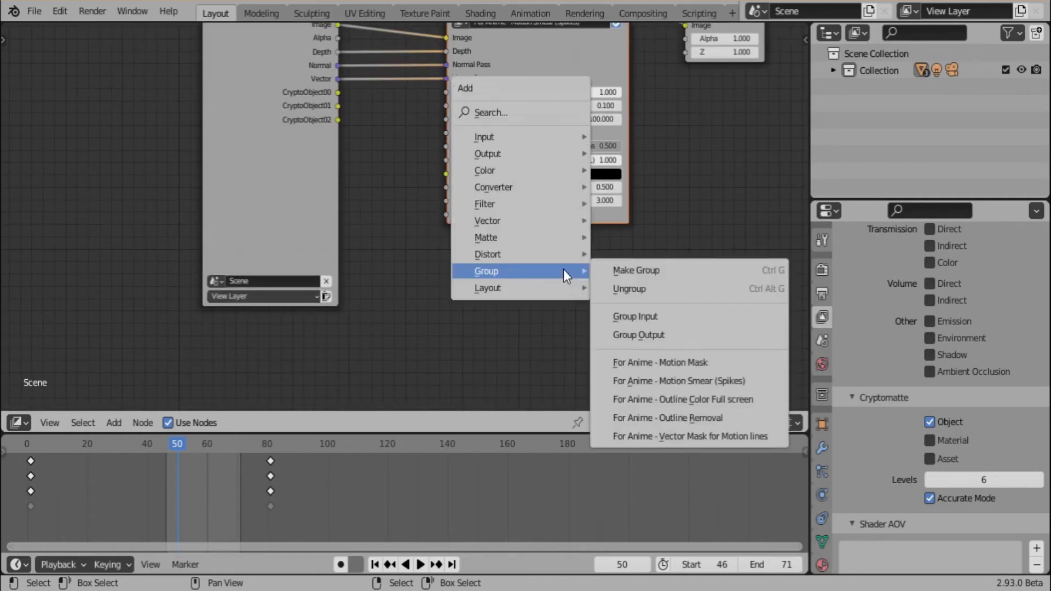
pyautogui.moveTo(539, 202)
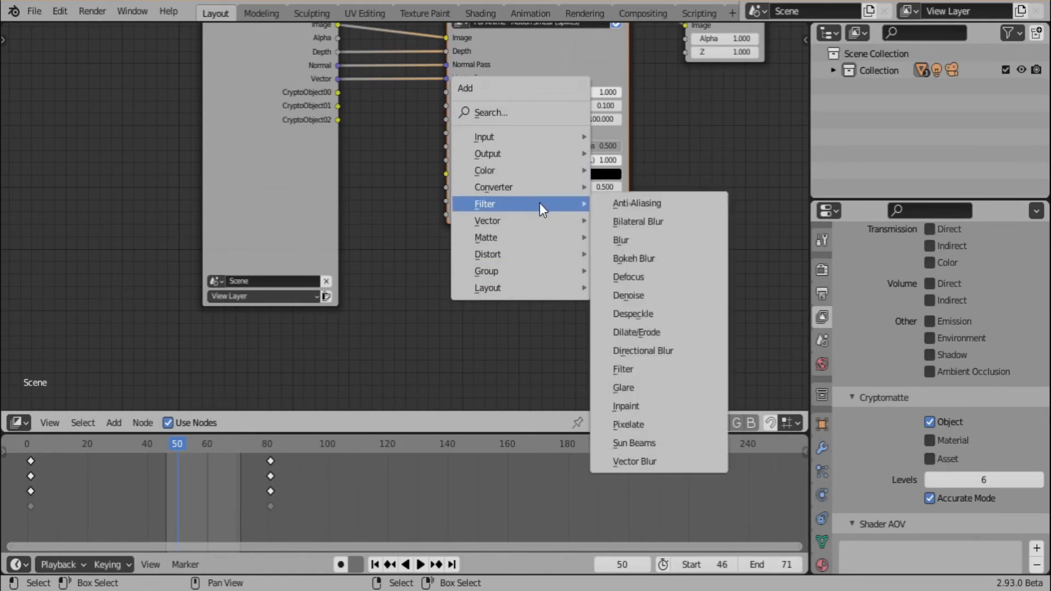
pyautogui.moveTo(510, 238)
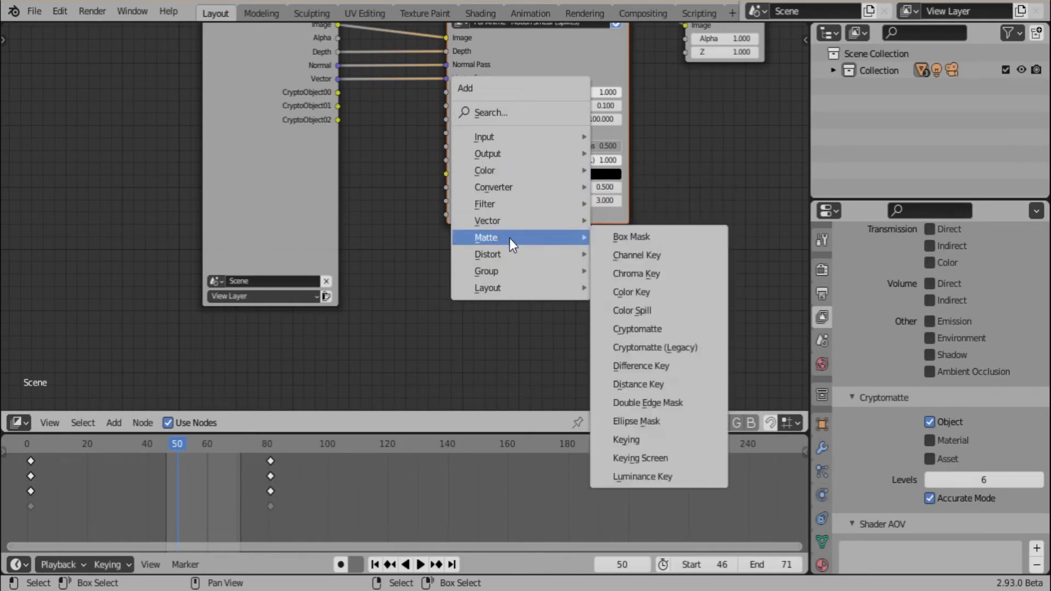
pyautogui.click(685, 331)
pyautogui.click(458, 274)
pyautogui.scroll(-1, 377, 121)
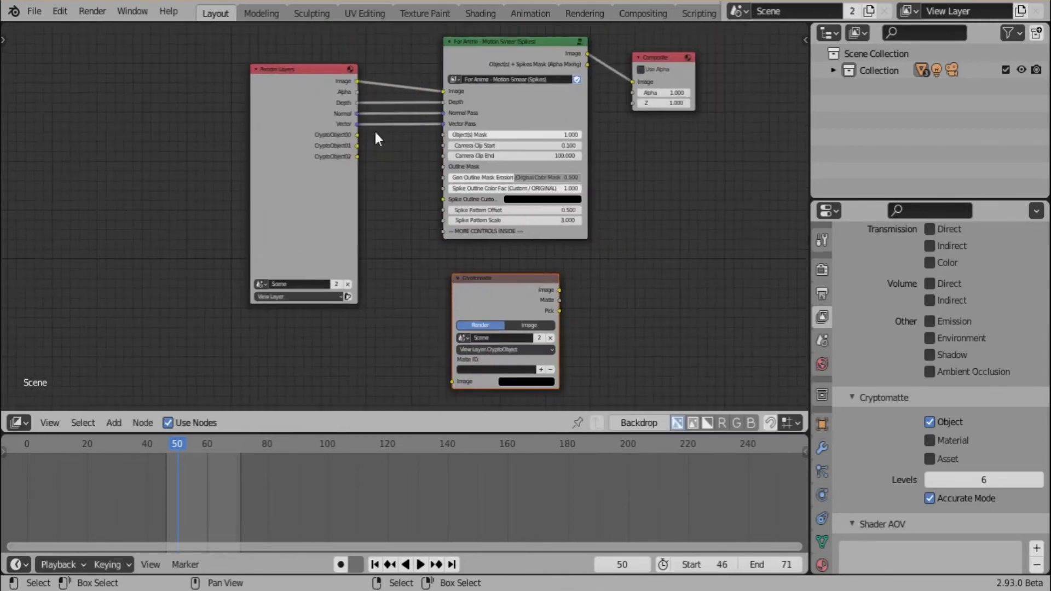
pyautogui.moveTo(356, 81); pyautogui.dragTo(452, 382)
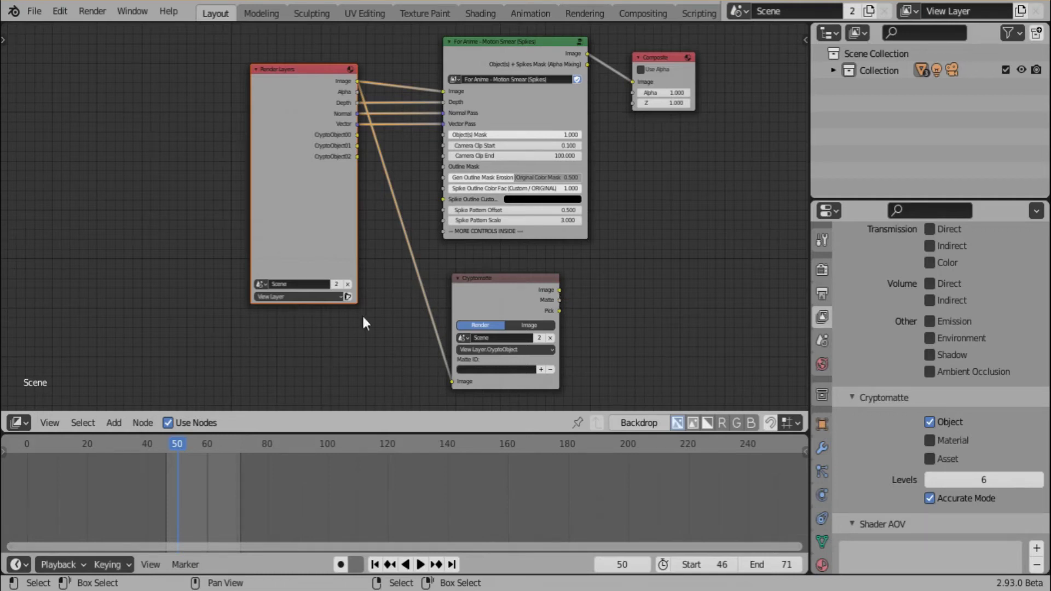
# - Nudge the Cryptomatte node up-left and review the Output properties settings
pyautogui.moveTo(498, 294); pyautogui.dragTo(483, 280)
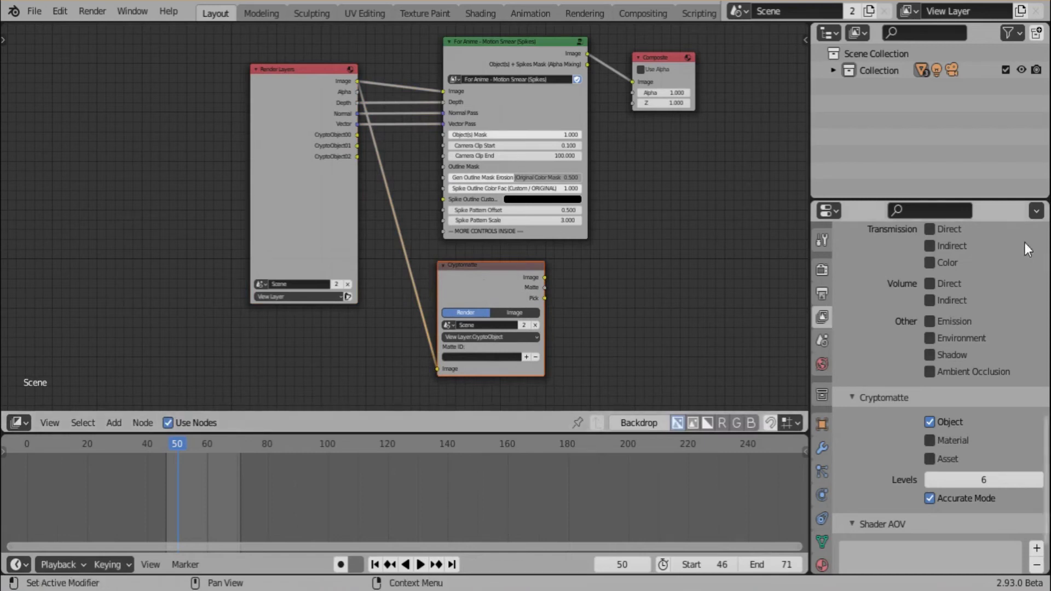
pyautogui.click(822, 293)
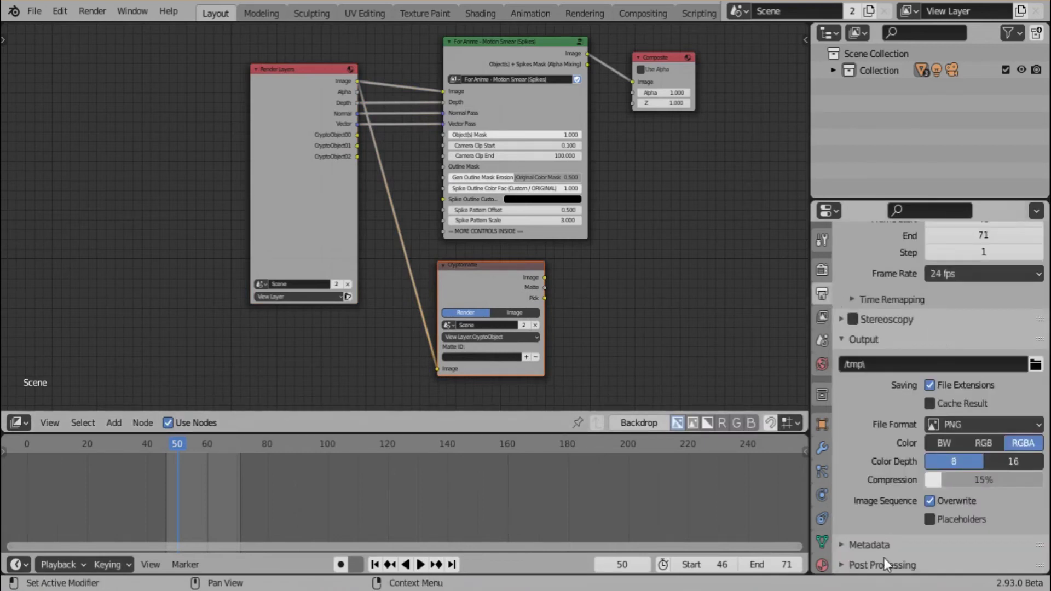
pyautogui.moveTo(899, 476); pyautogui.dragTo(907, 401, button='middle')
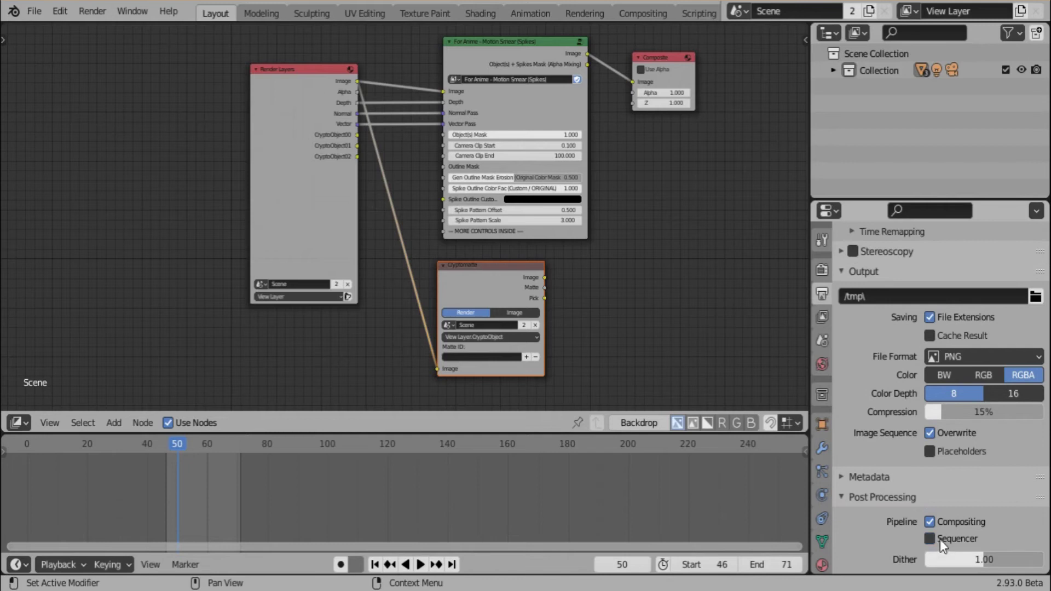
pyautogui.scroll(12, 940, 460)
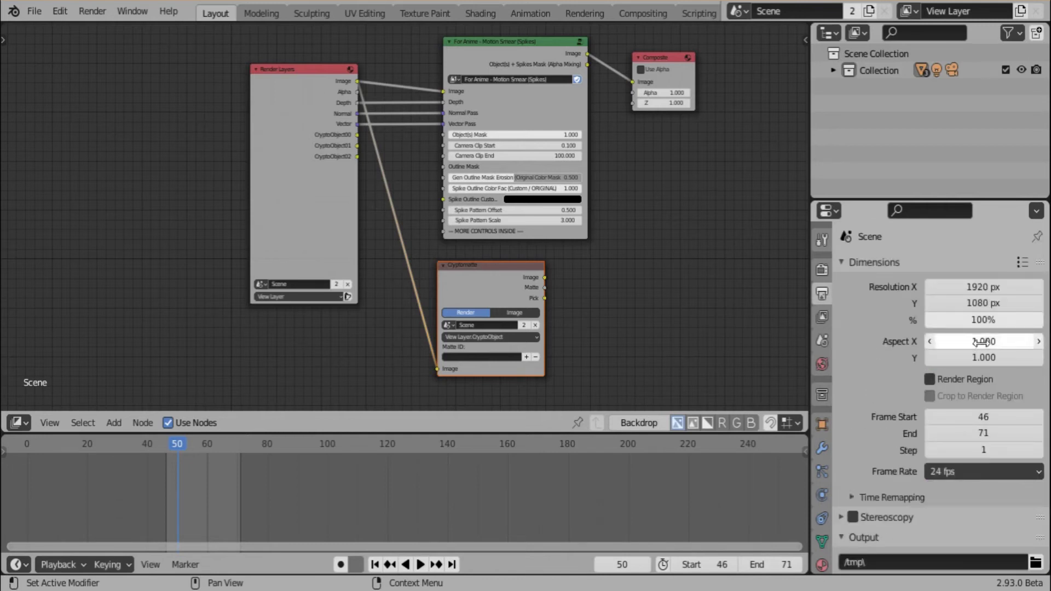
pyautogui.scroll(-9, 933, 353)
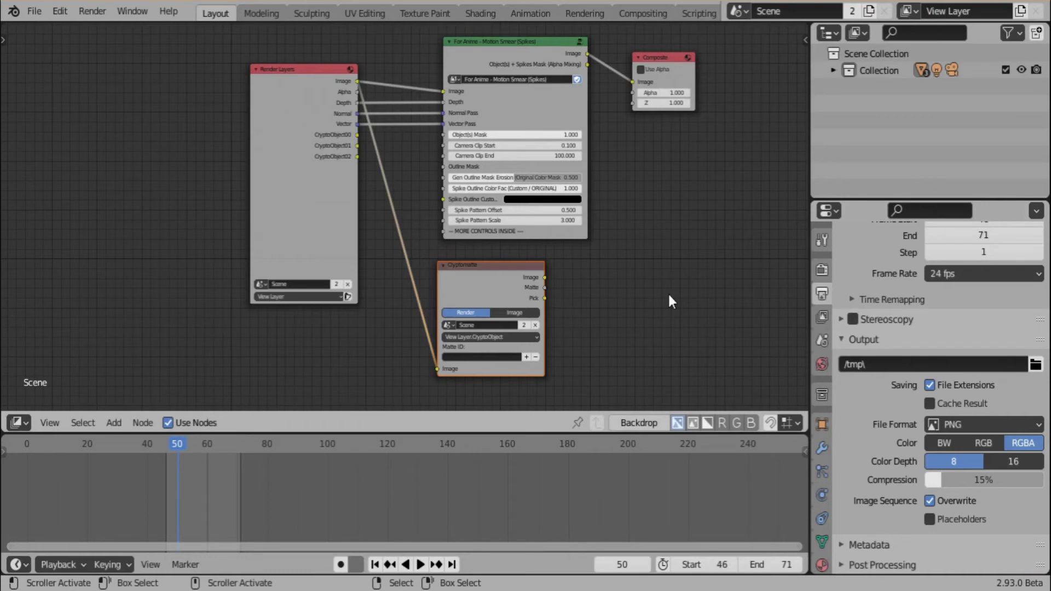
# - Save the project as New.blend and link Render Layers Image directly to Composite
pyautogui.click(34, 11)
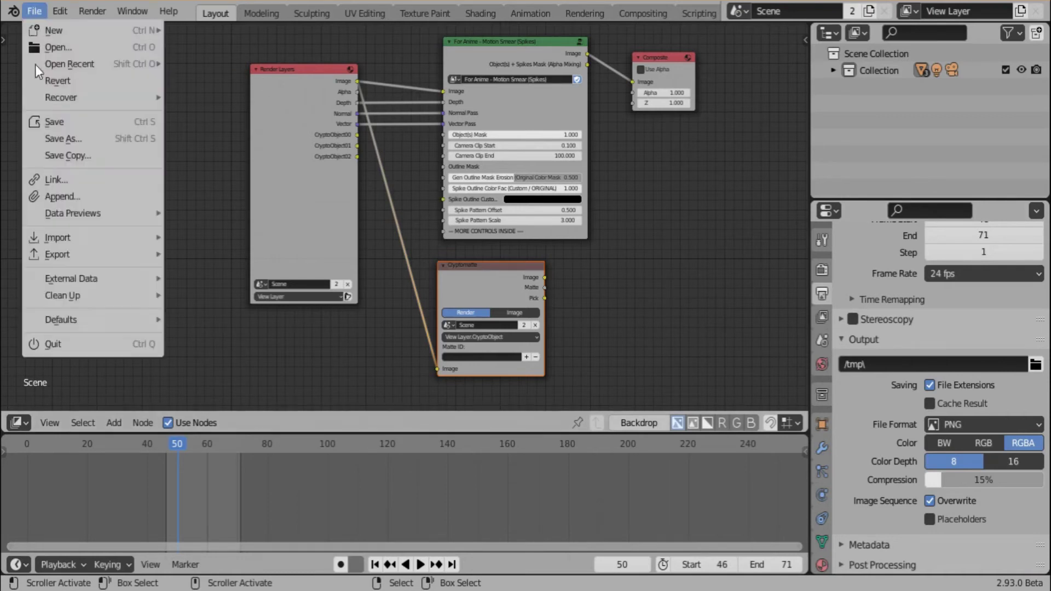
pyautogui.click(54, 117)
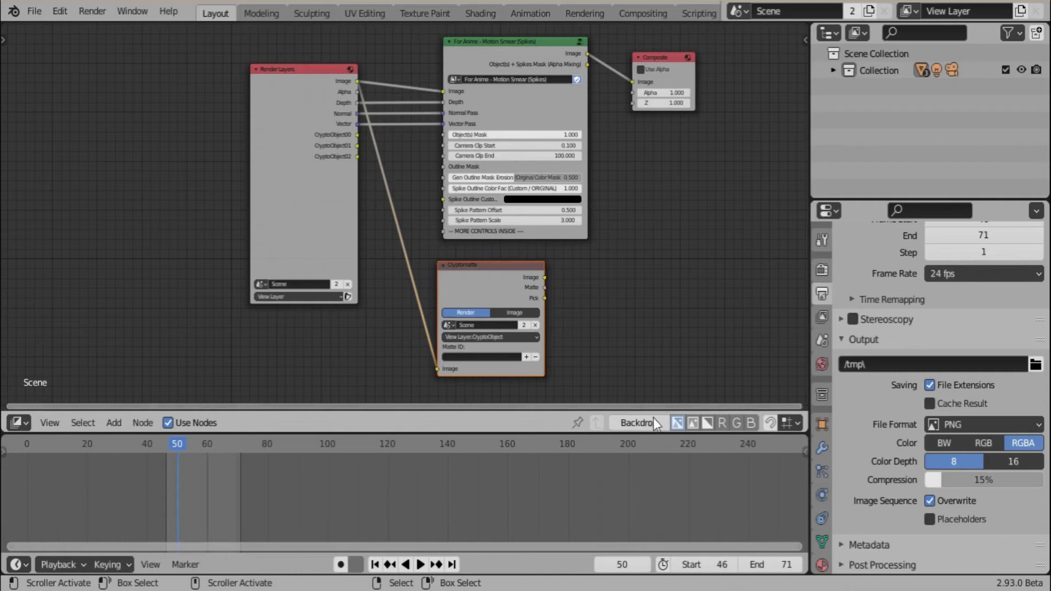
pyautogui.moveTo(357, 81); pyautogui.dragTo(633, 82)
# - Add a Viewer node right of the group node and feed it the Cryptomatte Image output
pyautogui.hotkey('shift', 'a')
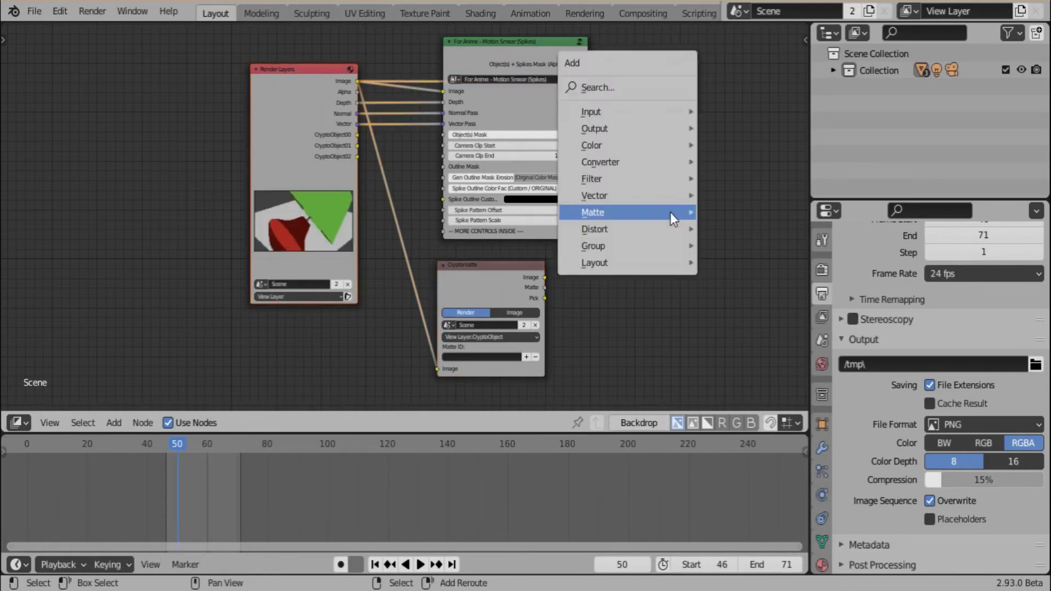
pyautogui.moveTo(658, 129)
pyautogui.click(729, 199)
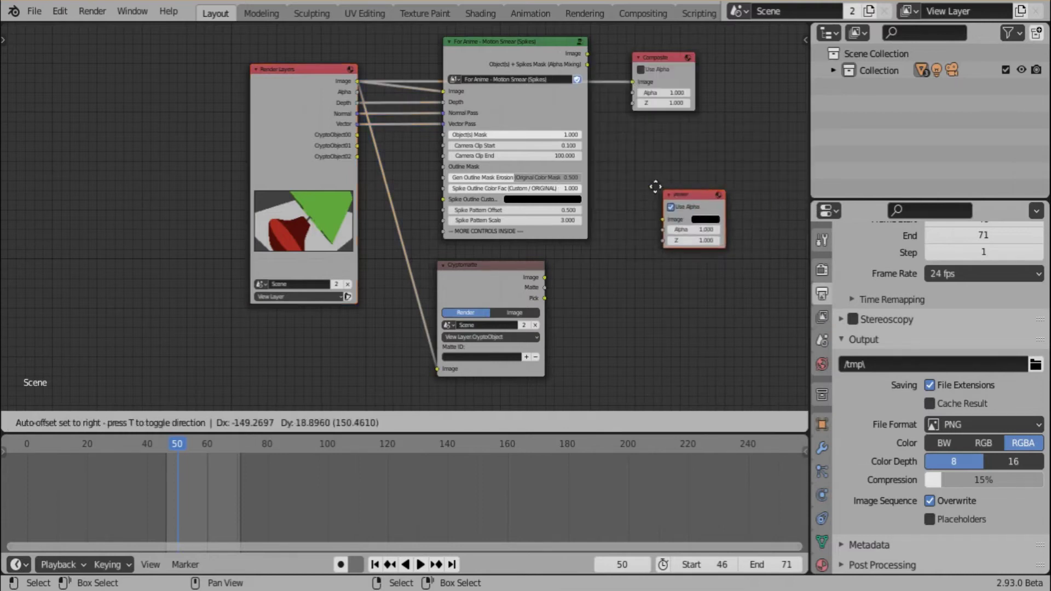
pyautogui.click(692, 189)
pyautogui.moveTo(358, 81); pyautogui.dragTo(648, 208)
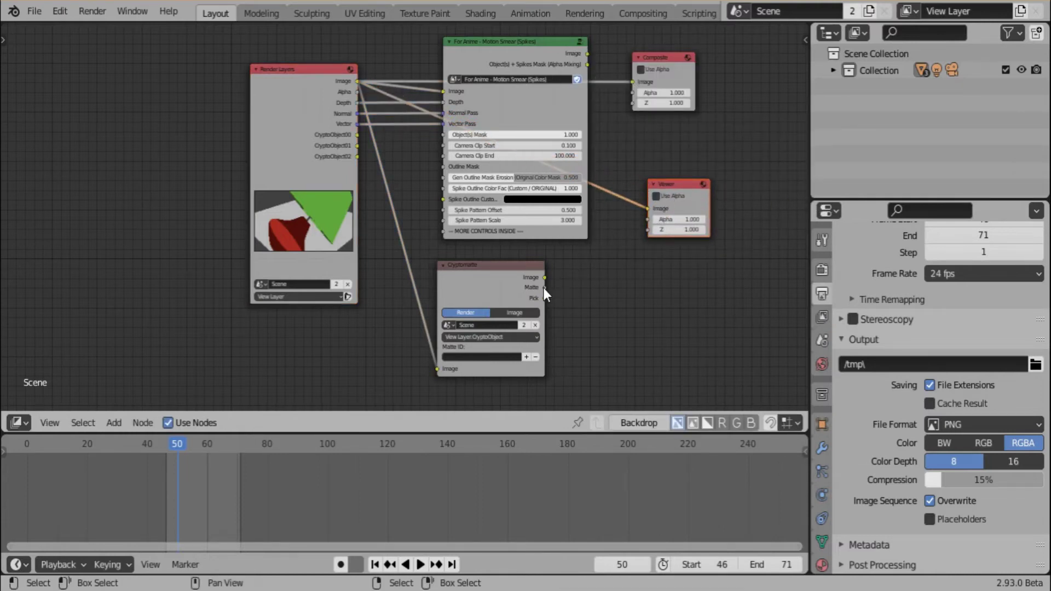
pyautogui.moveTo(544, 288); pyautogui.dragTo(651, 209)
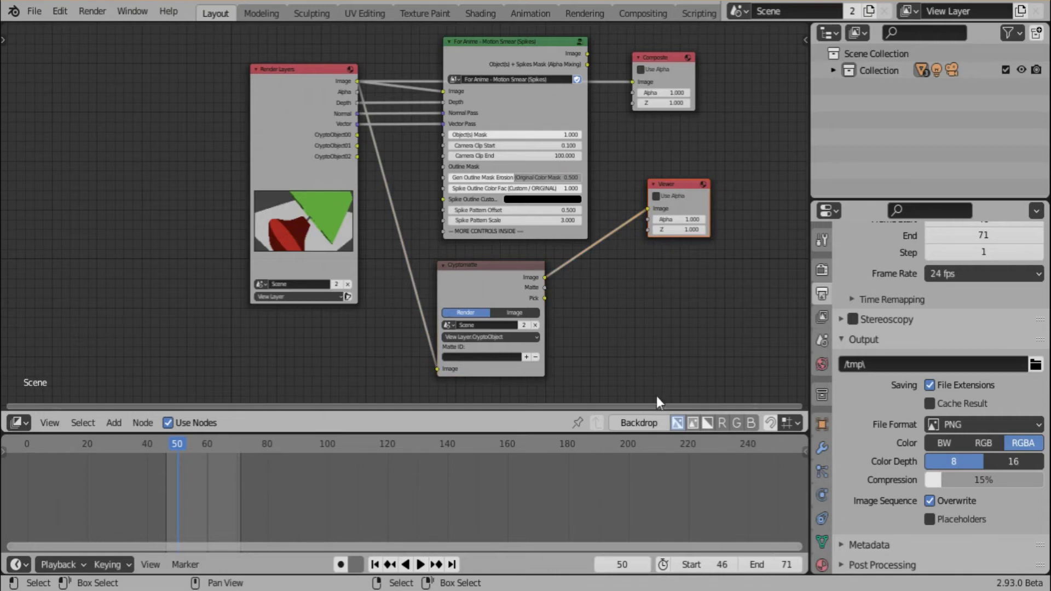
# - Turn on the node editor backdrop and shift the viewer image up into view
pyautogui.click(652, 422)
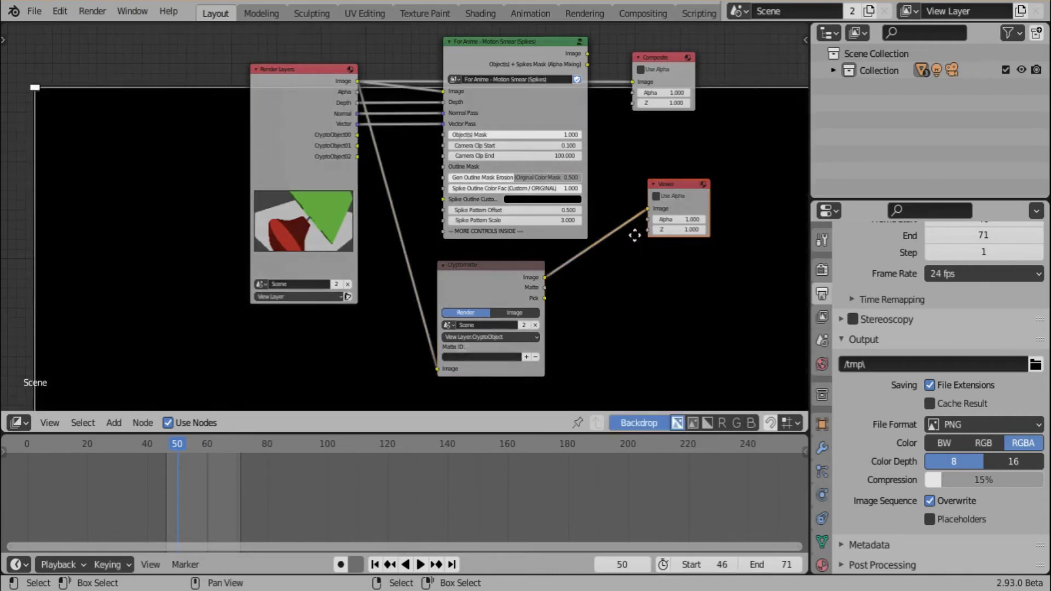
pyautogui.moveTo(638, 234); pyautogui.dragTo(517, 148, button='middle')
pyautogui.moveTo(564, 318)
pyautogui.keyDown('alt'); pyautogui.mouseDown(button='middle')
pyautogui.moveTo(526, 140)
pyautogui.moveTo(636, 284)
pyautogui.mouseUp(button='middle'); pyautogui.keyUp('alt')
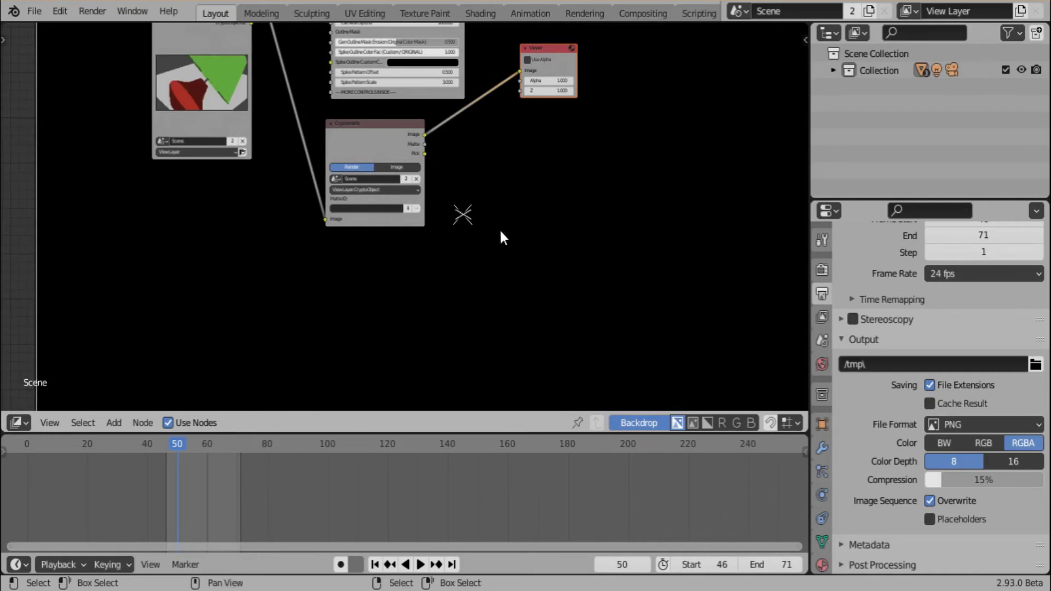
# - Eyedrop the lamp base for the Cryptomatte matte, adding Lamp_base and Lampholder to Matte ID
pyautogui.click(407, 209)
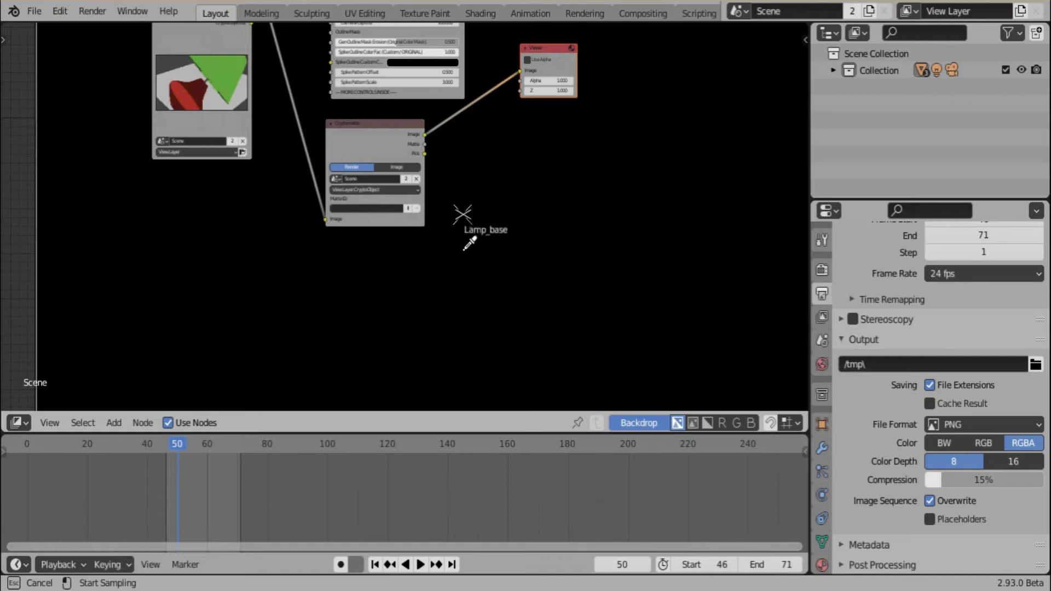
pyautogui.click(462, 212)
pyautogui.scroll(3, 463, 213)
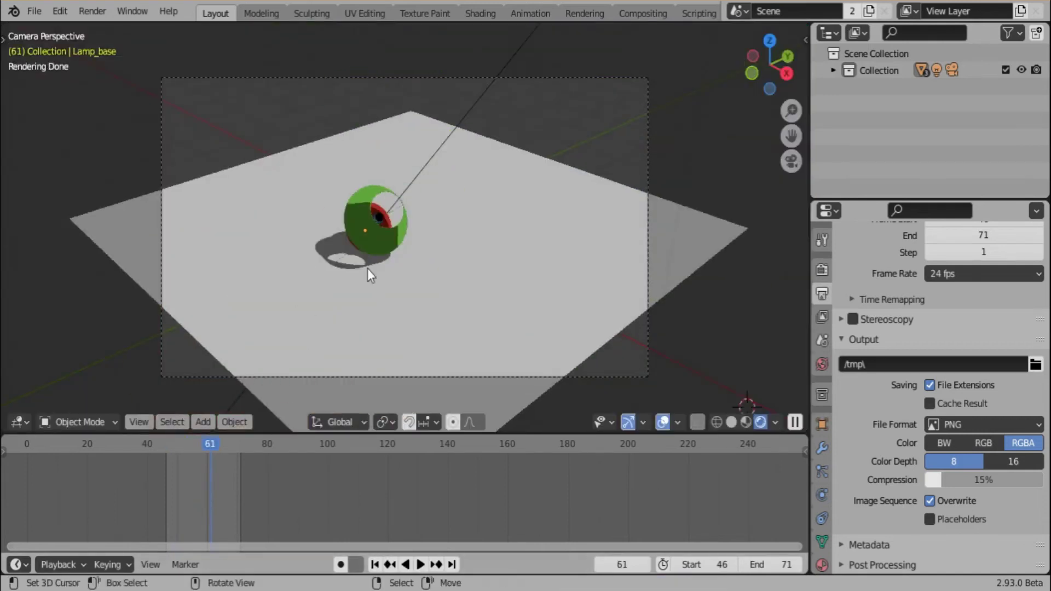
pyautogui.click(19, 421)
# - Switch the area to the compositor and place the Cryptomatte node below the Motion Smear group
pyautogui.click(51, 242)
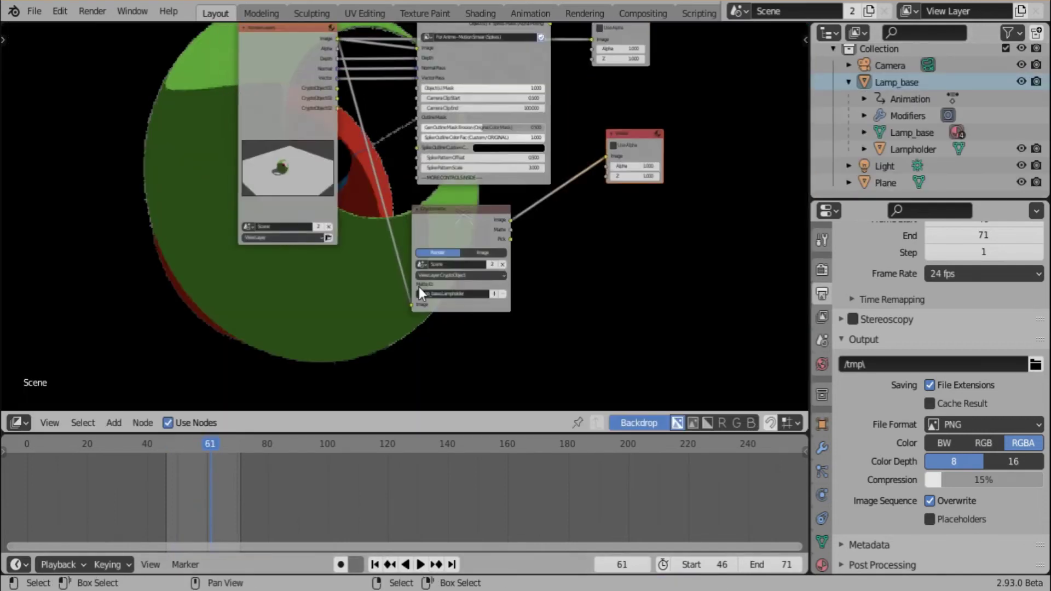
pyautogui.moveTo(465, 235); pyautogui.dragTo(427, 238)
pyautogui.moveTo(508, 197); pyautogui.dragTo(465, 292, button='middle')
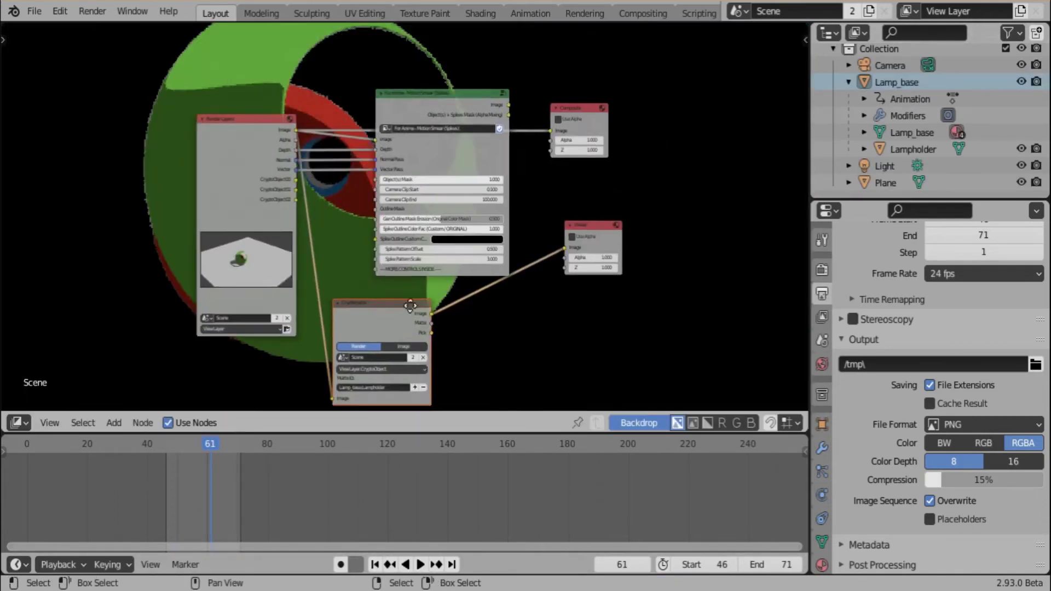
pyautogui.scroll(2, 462, 270)
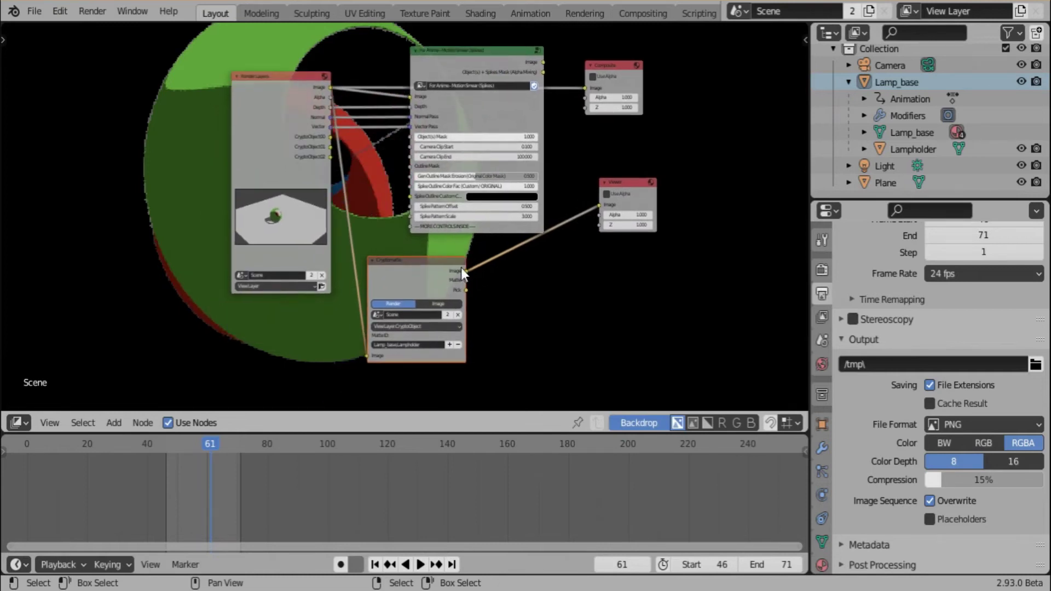
# - Link Cryptomatte Matte to the Object(s) Mask input and to the Viewer's Image input
pyautogui.moveTo(481, 297); pyautogui.dragTo(409, 117)
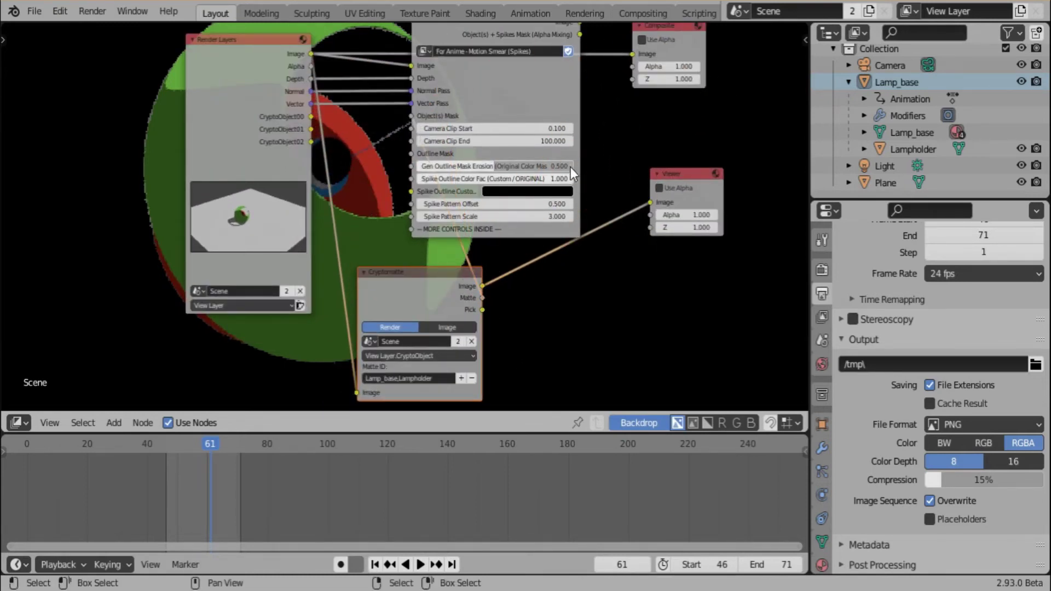
pyautogui.moveTo(531, 179); pyautogui.dragTo(504, 245, button='middle')
pyautogui.moveTo(454, 365); pyautogui.dragTo(626, 269)
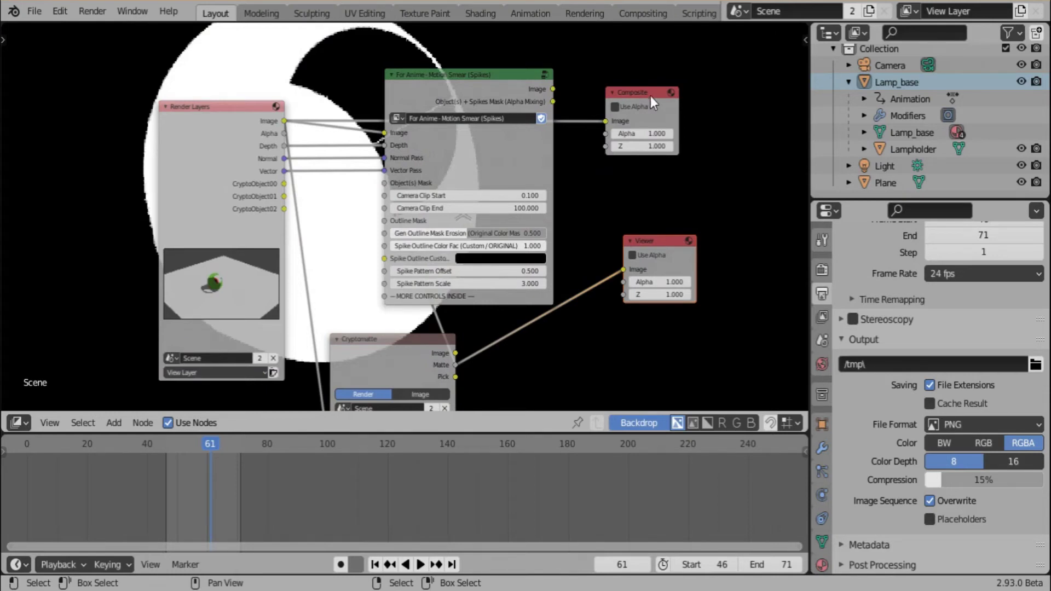
# - Rearrange the Composite, Motion Smear, Viewer and Cryptomatte nodes and recentre the tree
pyautogui.moveTo(650, 96); pyautogui.dragTo(764, 79)
pyautogui.moveTo(566, 300); pyautogui.dragTo(650, 277)
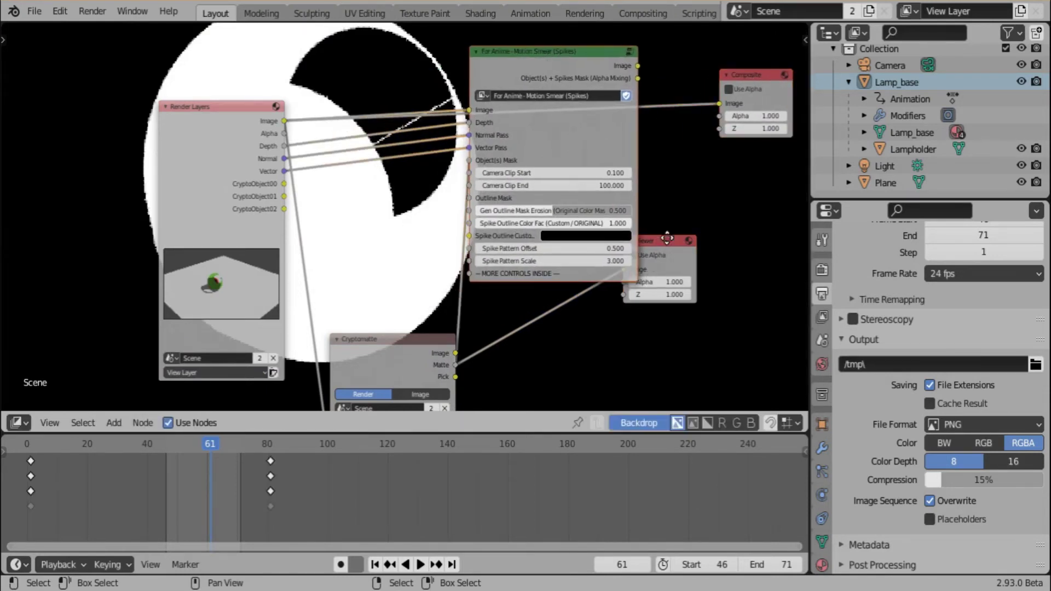
pyautogui.moveTo(666, 238); pyautogui.dragTo(731, 217)
pyautogui.moveTo(372, 340)
pyautogui.mouseDown()
pyautogui.moveTo(377, 196)
pyautogui.moveTo(362, 189)
pyautogui.mouseUp()
pyautogui.moveTo(634, 127); pyautogui.dragTo(534, 189, button='middle')
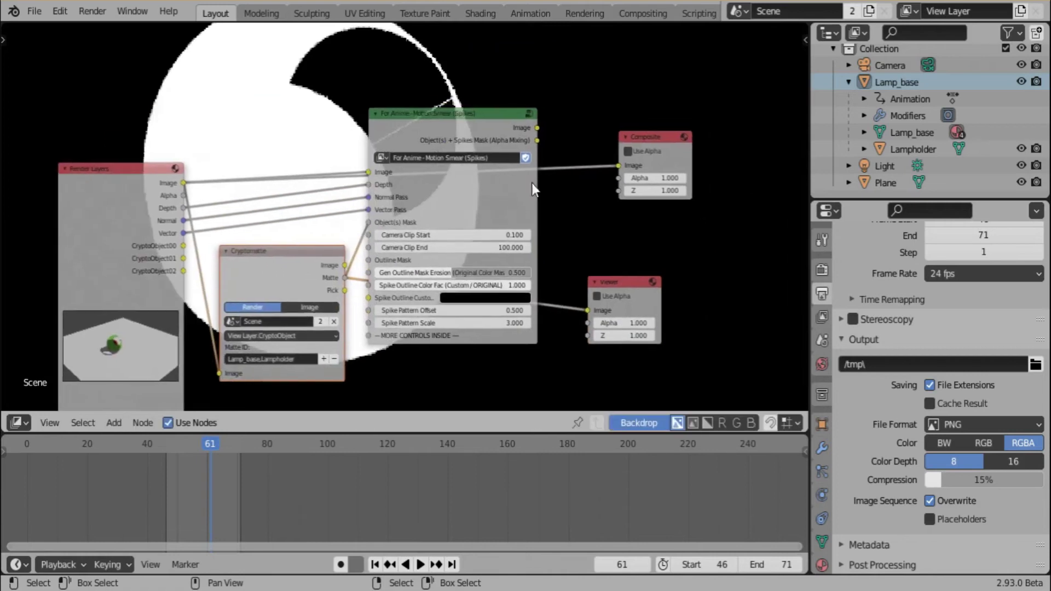
# - Connect the Motion Smear Image output to the Viewer to preview the spiky lamp
pyautogui.moveTo(505, 127); pyautogui.dragTo(522, 136)
pyautogui.moveTo(604, 282)
pyautogui.mouseDown()
pyautogui.moveTo(637, 269)
pyautogui.moveTo(654, 234)
pyautogui.mouseUp()
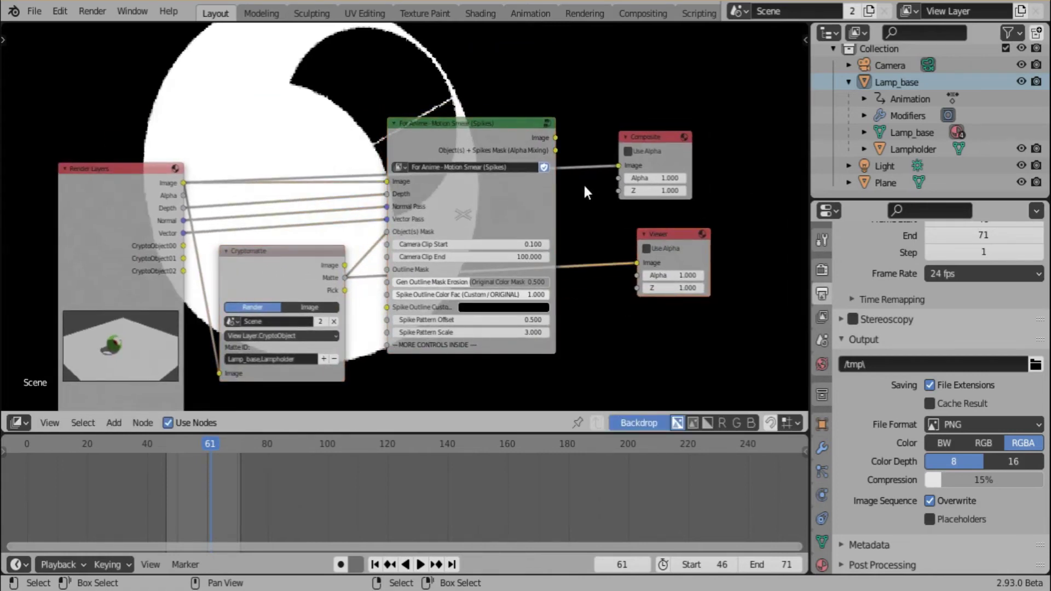
pyautogui.moveTo(555, 138)
pyautogui.mouseDown()
pyautogui.moveTo(607, 268)
pyautogui.moveTo(642, 264)
pyautogui.mouseUp()
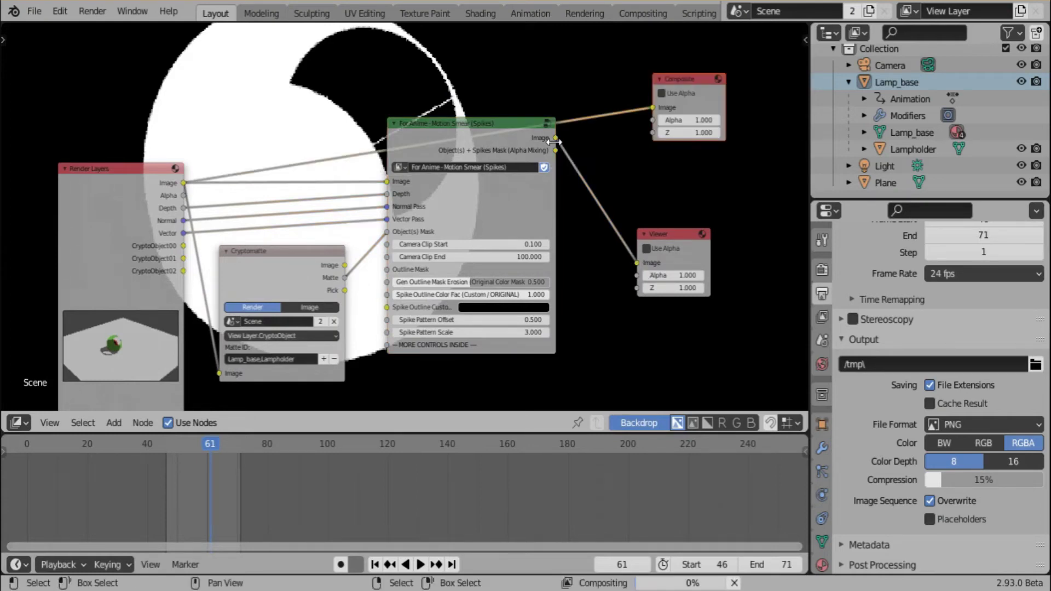
pyautogui.moveTo(551, 300); pyautogui.dragTo(587, 178, button='middle')
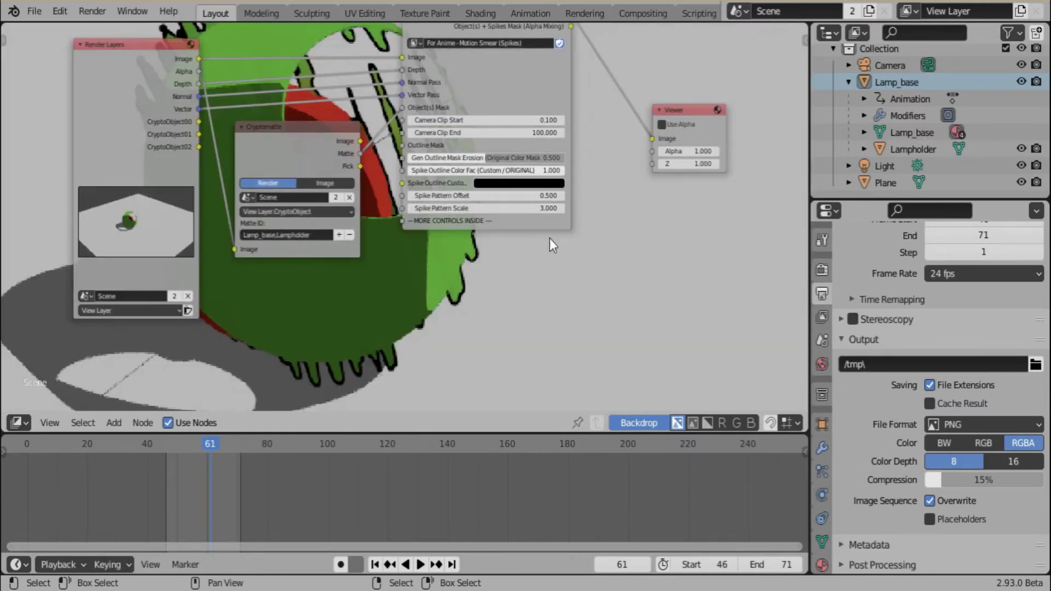
# - Slide the backdrop so the spiky lamp preview is fully visible, then frame all nodes
pyautogui.scroll(5, 550, 238)
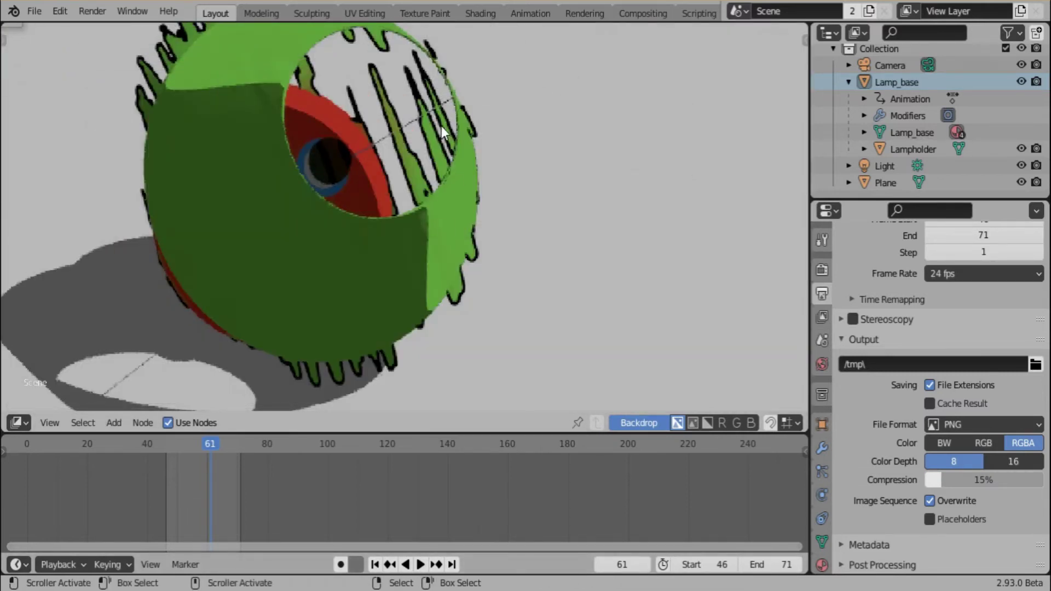
pyautogui.keyDown('alt'); pyautogui.moveTo(441, 126); pyautogui.dragTo(514, 201, button='middle'); pyautogui.keyUp('alt')
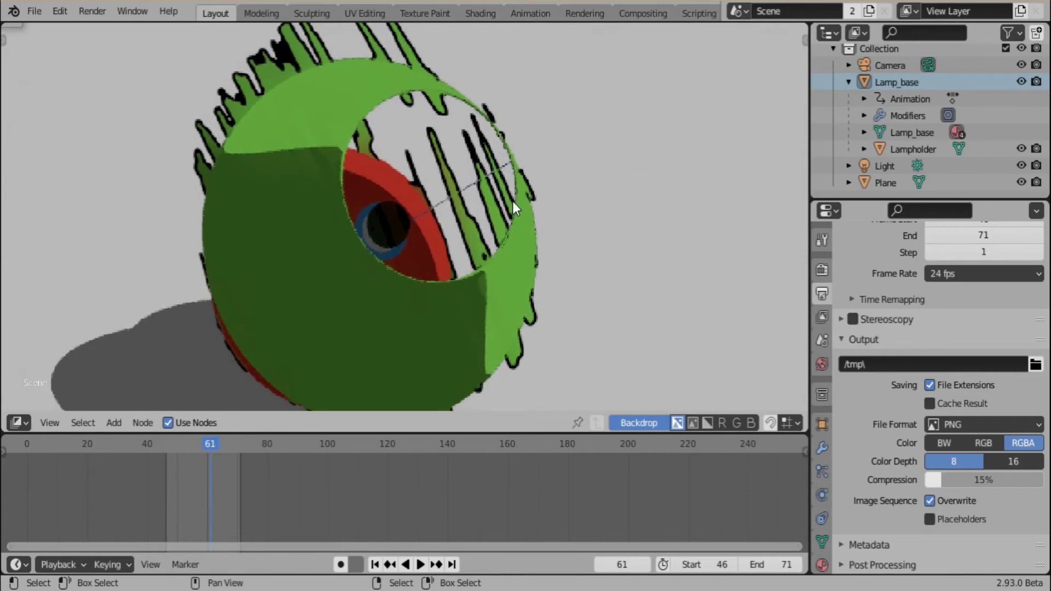
pyautogui.moveTo(417, 201); pyautogui.dragTo(503, 290, button='middle')
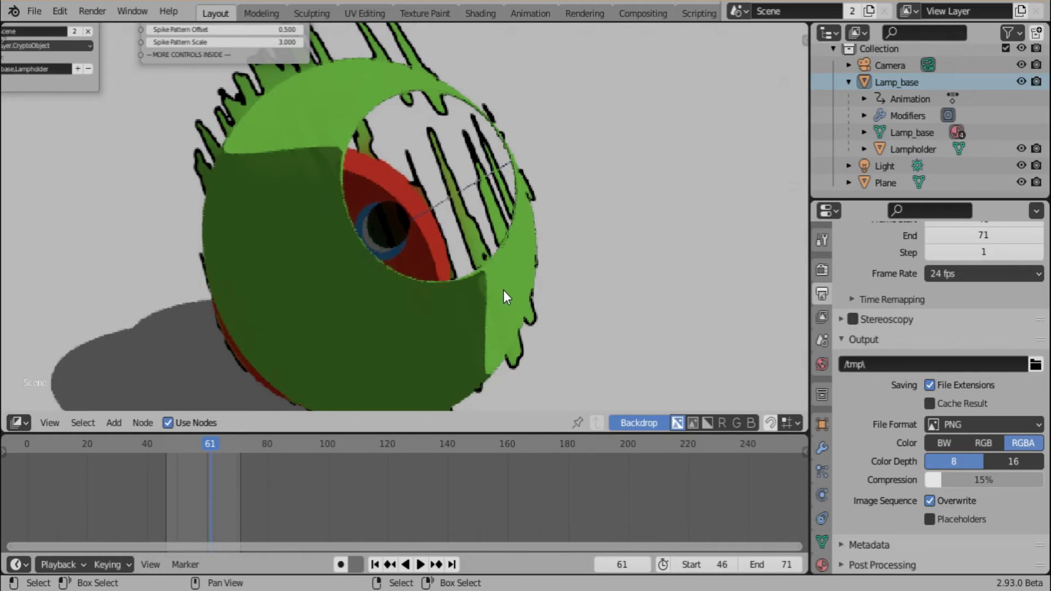
pyautogui.press('Home')
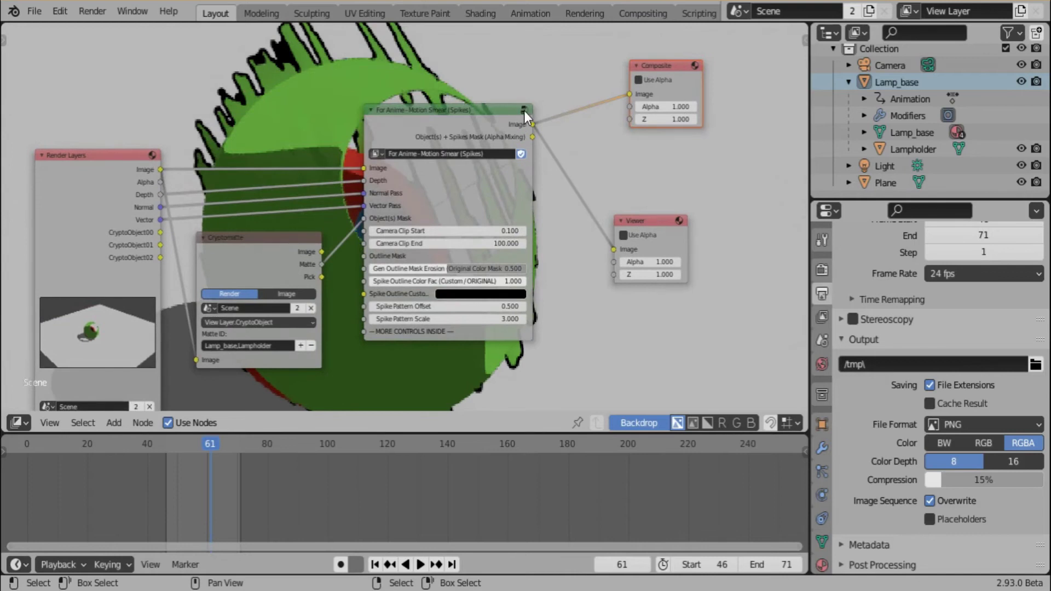
# - Enter the Motion Smear (Spikes) group and zoom to its SPEED Motion Mask (MINspeed 60, MAXspeed 666.667)
pyautogui.click(523, 110)
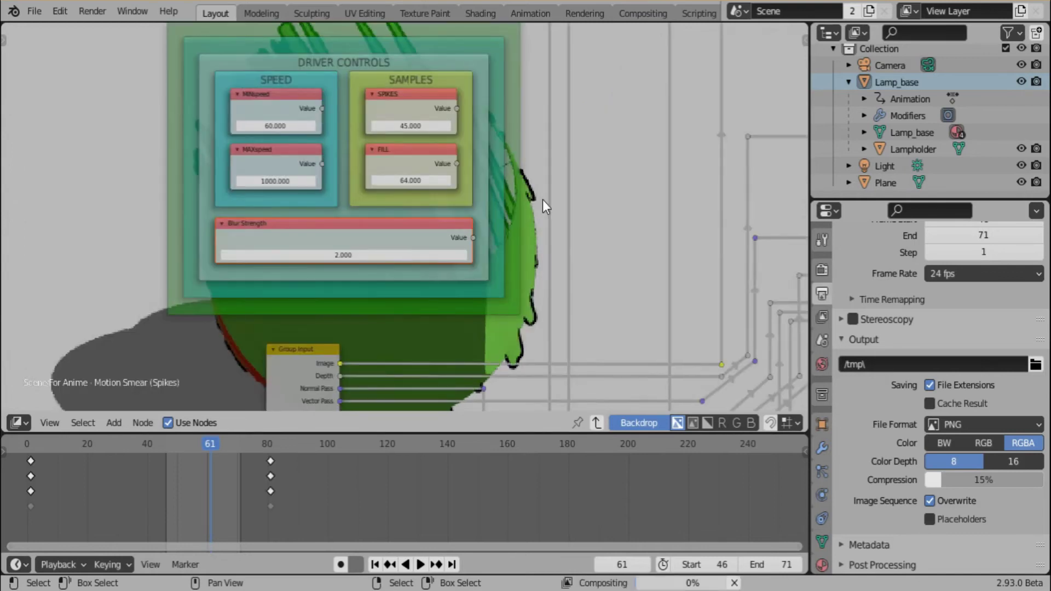
pyautogui.scroll(-6, 725, 271)
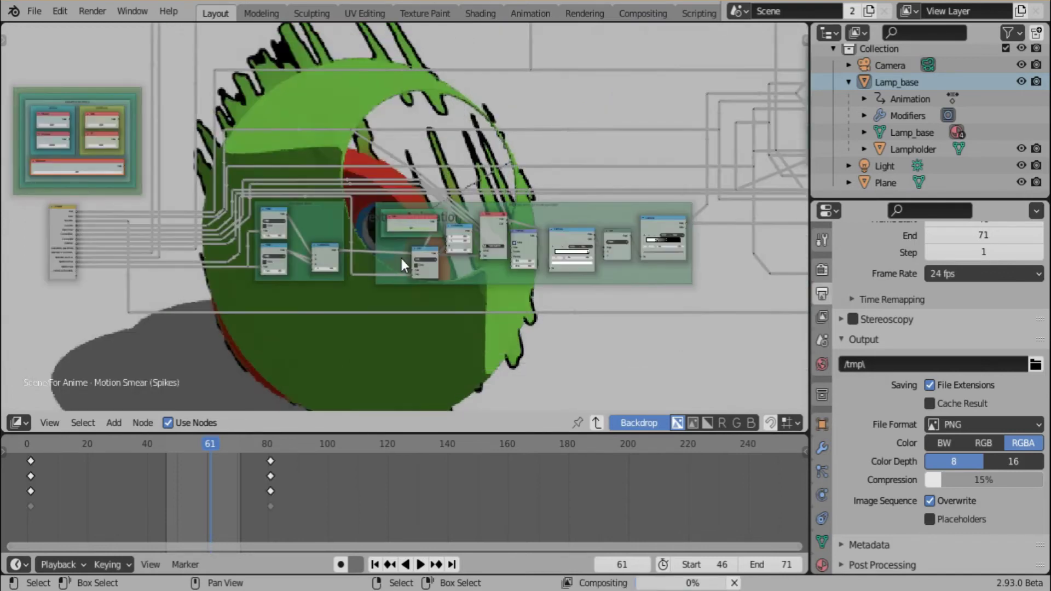
pyautogui.scroll(4, 491, 274)
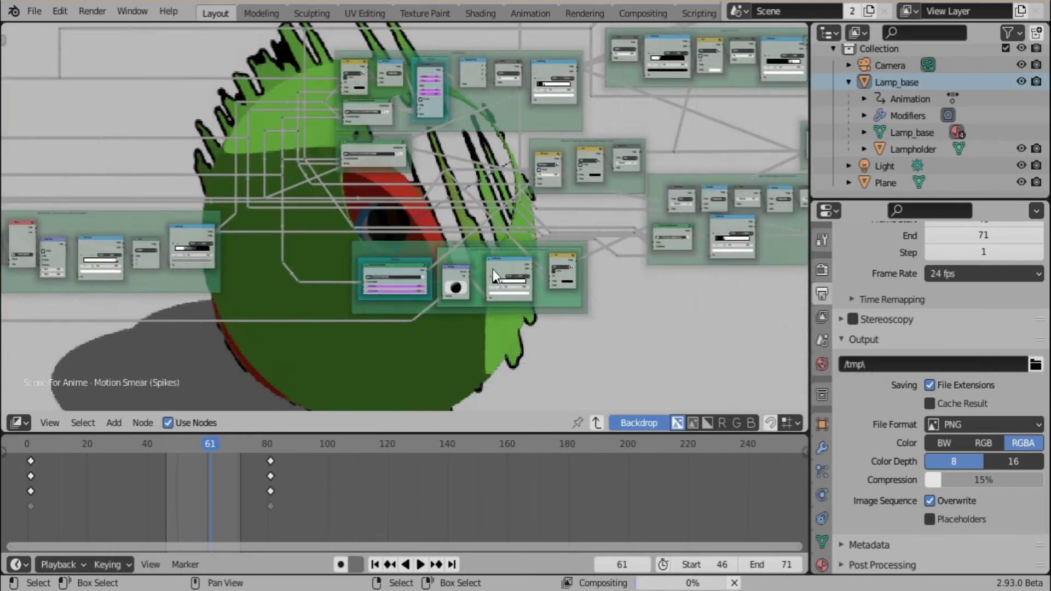
pyautogui.scroll(7, 394, 279)
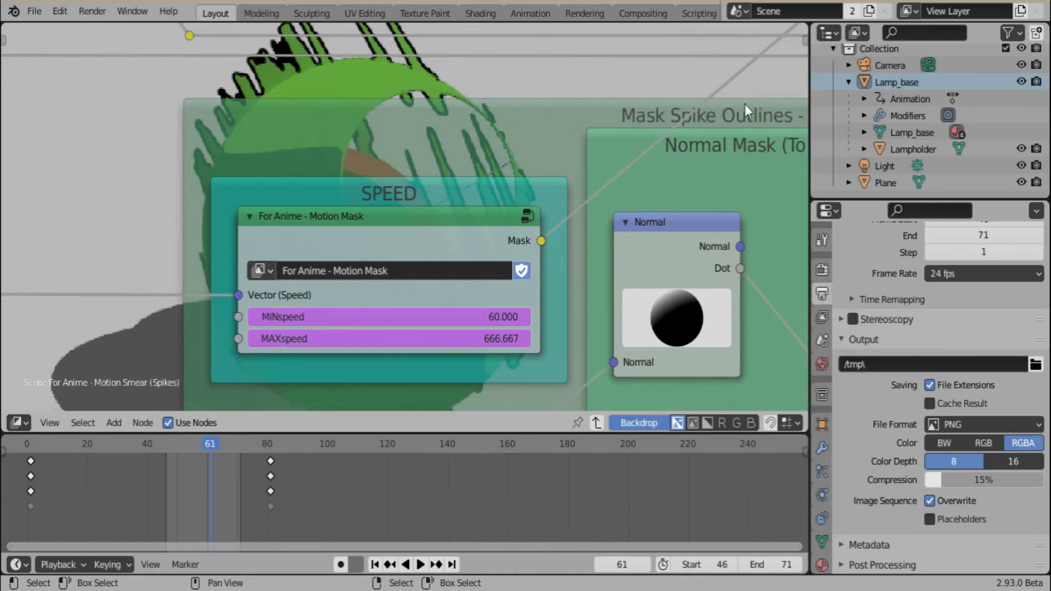
pyautogui.moveTo(812, 31); pyautogui.dragTo(495, 328)
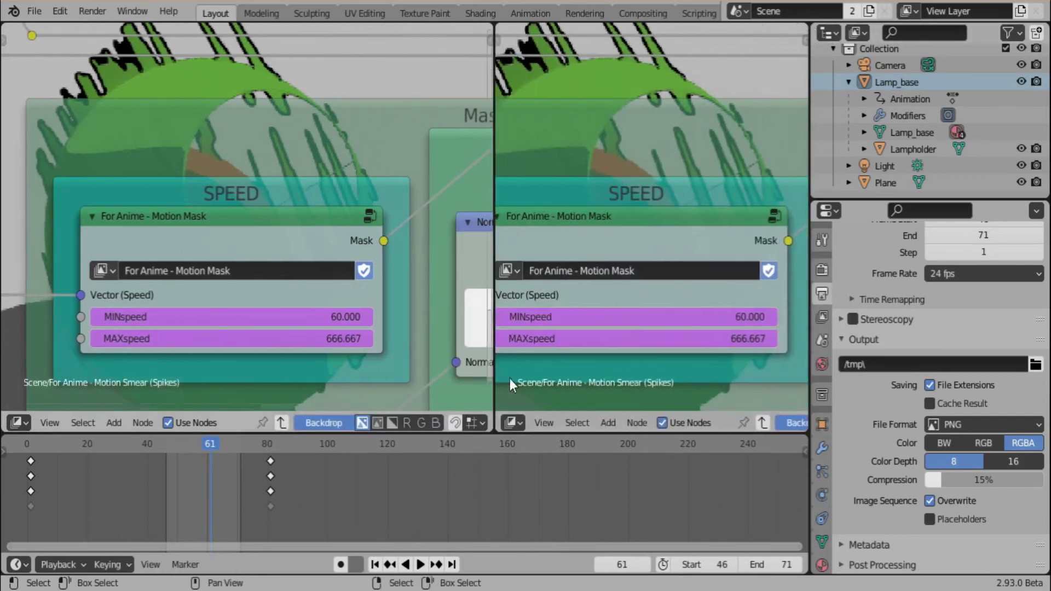
pyautogui.click(515, 423)
pyautogui.click(750, 294)
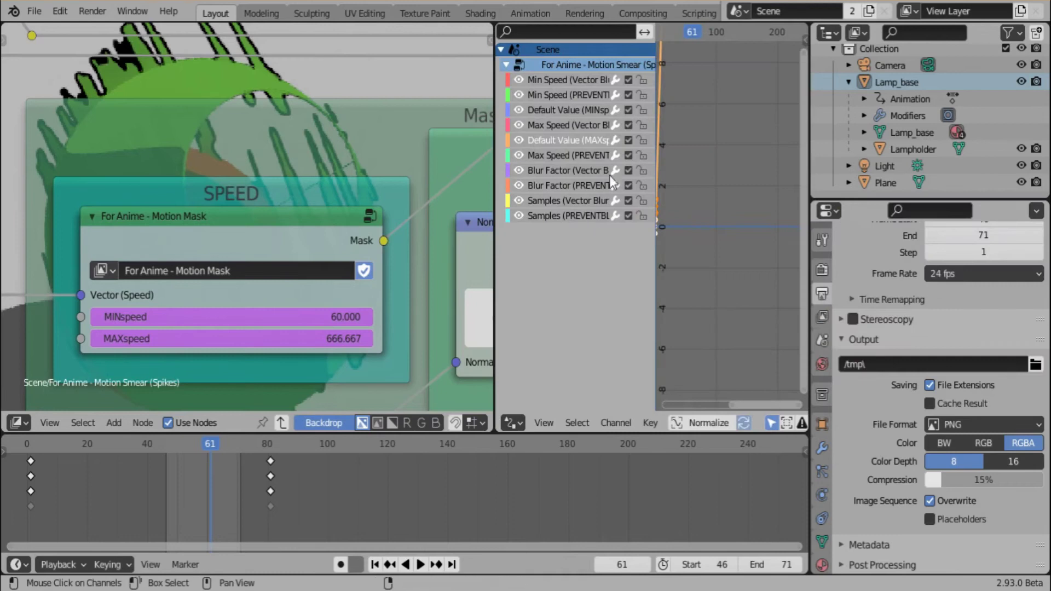
pyautogui.moveTo(494, 129); pyautogui.dragTo(410, 130)
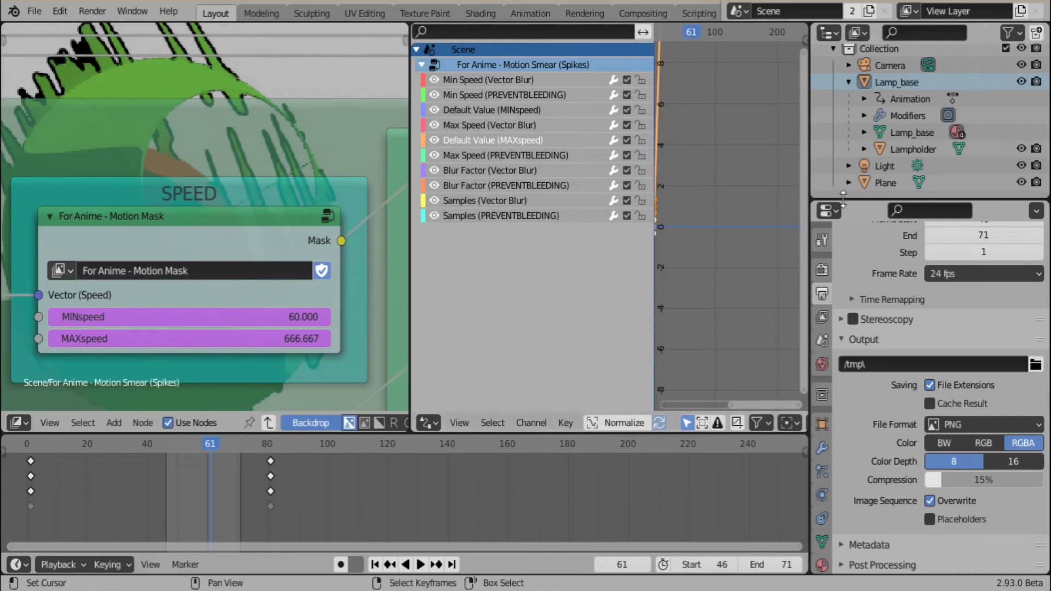
pyautogui.moveTo(810, 160); pyautogui.dragTo(985, 154)
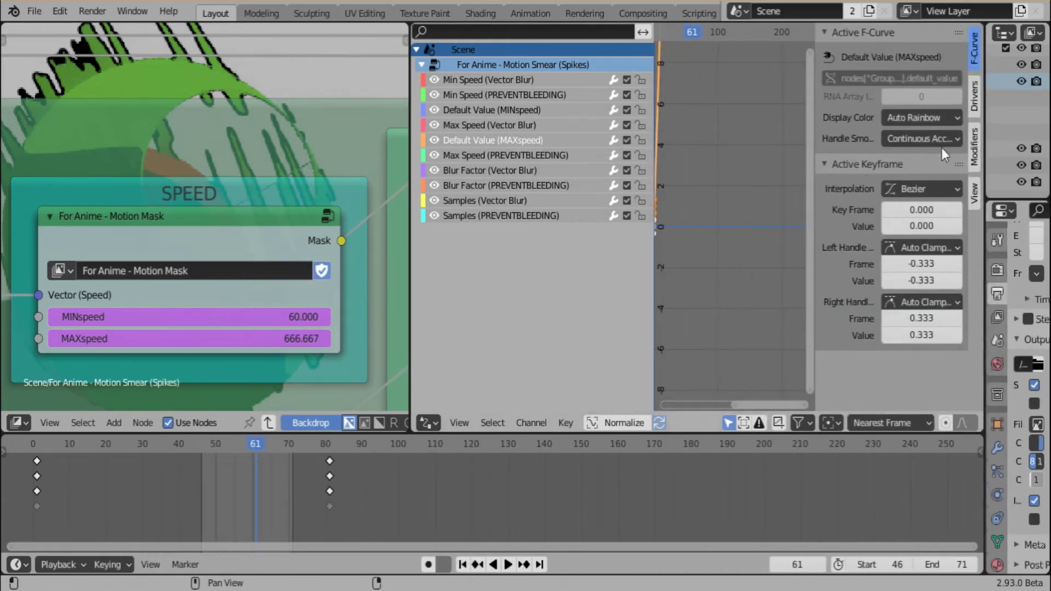
pyautogui.click(974, 94)
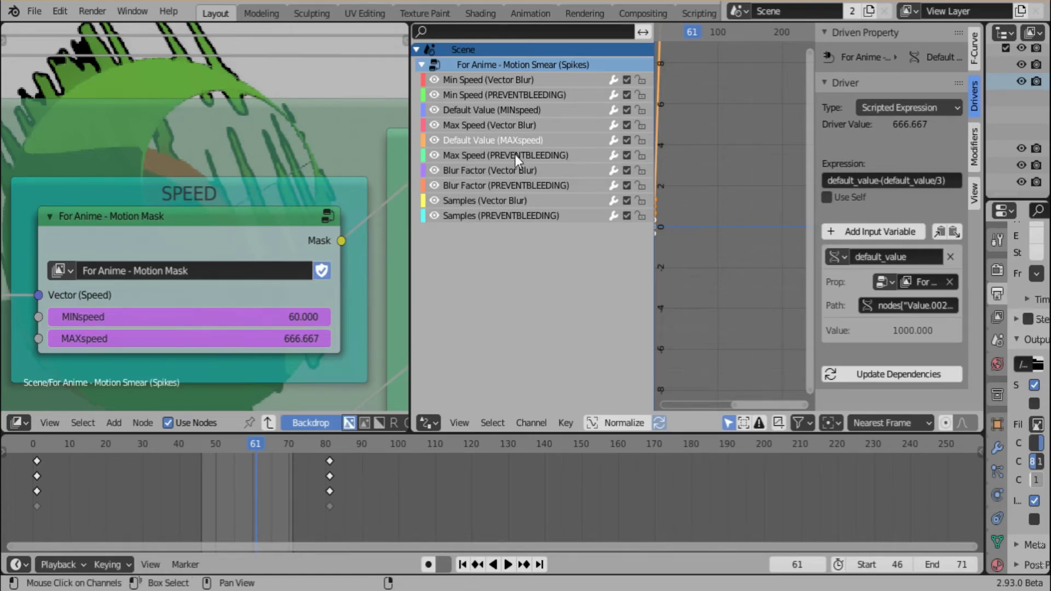
# - Close the Drivers area and exit the group to the top-level compositor tree
pyautogui.moveTo(406, 25); pyautogui.dragTo(644, 47)
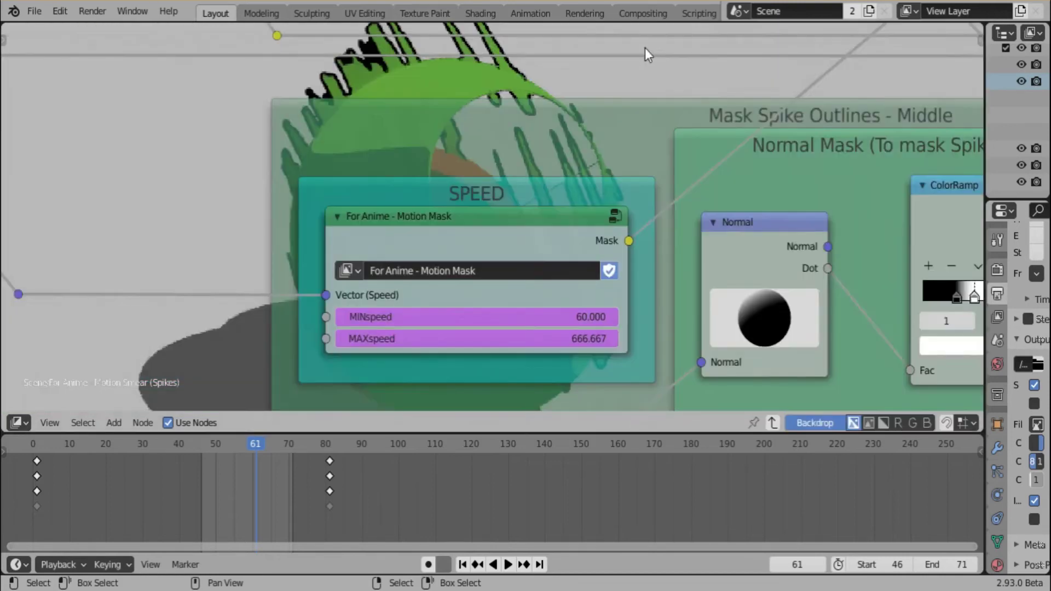
pyautogui.scroll(-3, 572, 133)
pyautogui.scroll(2, 524, 231)
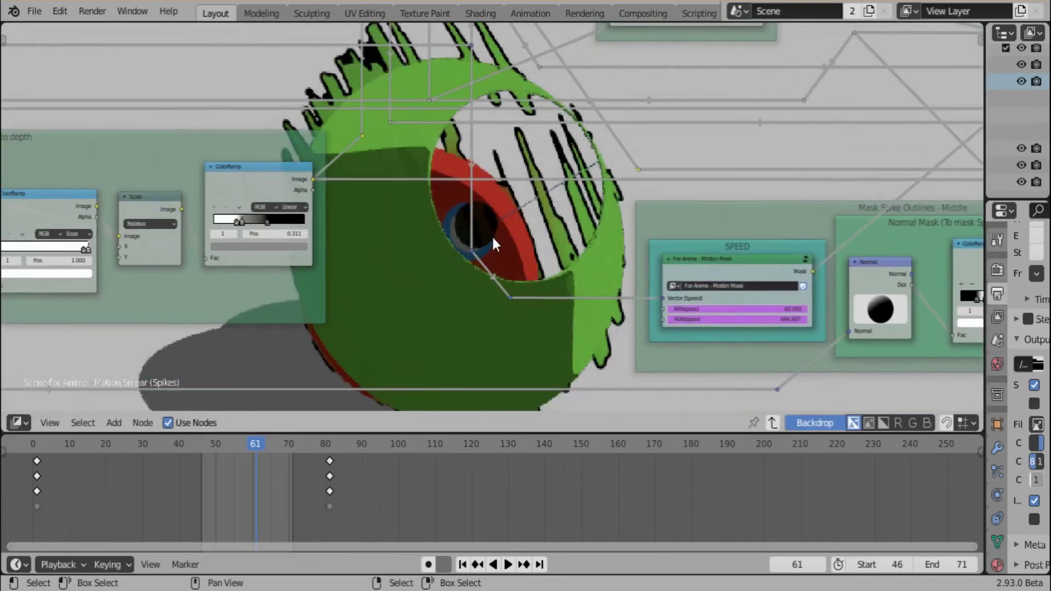
pyautogui.press('Tab')
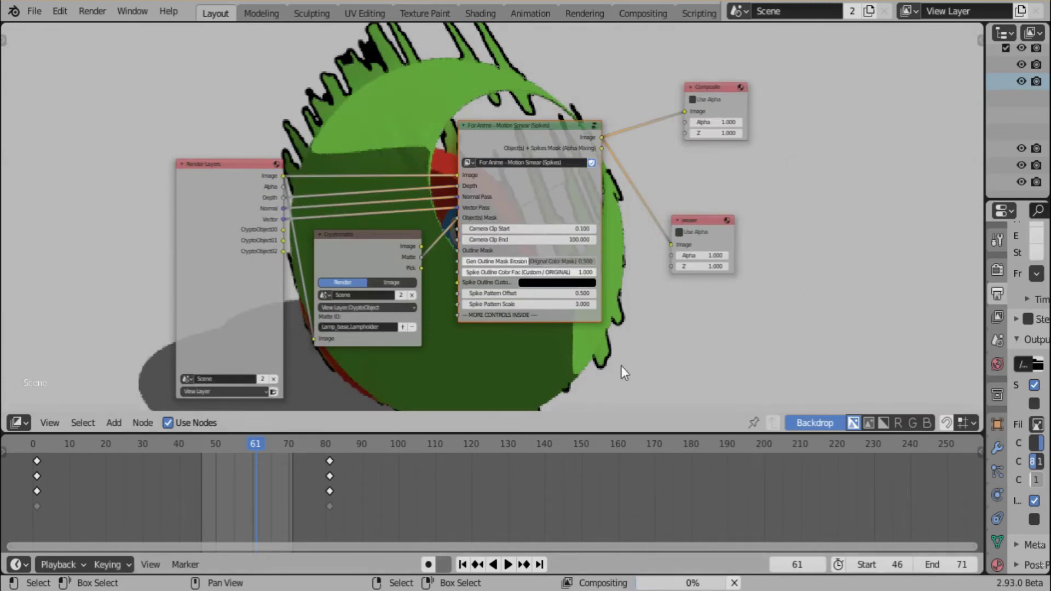
# - Zoom in on the Motion Smear node and widen the Outliner and Properties panels
pyautogui.scroll(2, 542, 107)
pyautogui.moveTo(530, 164); pyautogui.dragTo(497, 82, button='middle')
pyautogui.scroll(1, 522, 290)
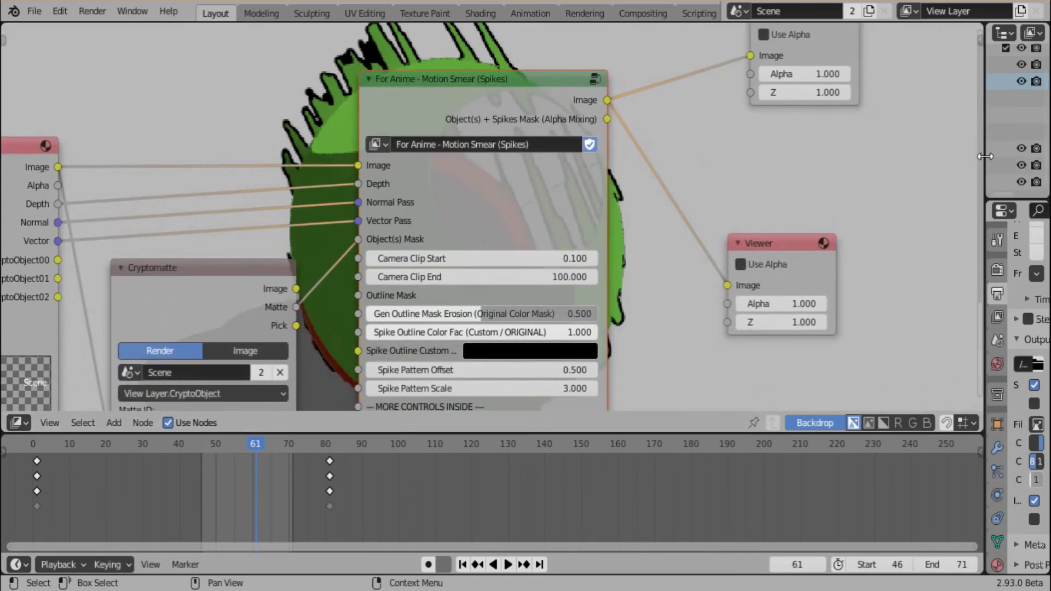
pyautogui.moveTo(984, 156); pyautogui.dragTo(833, 159)
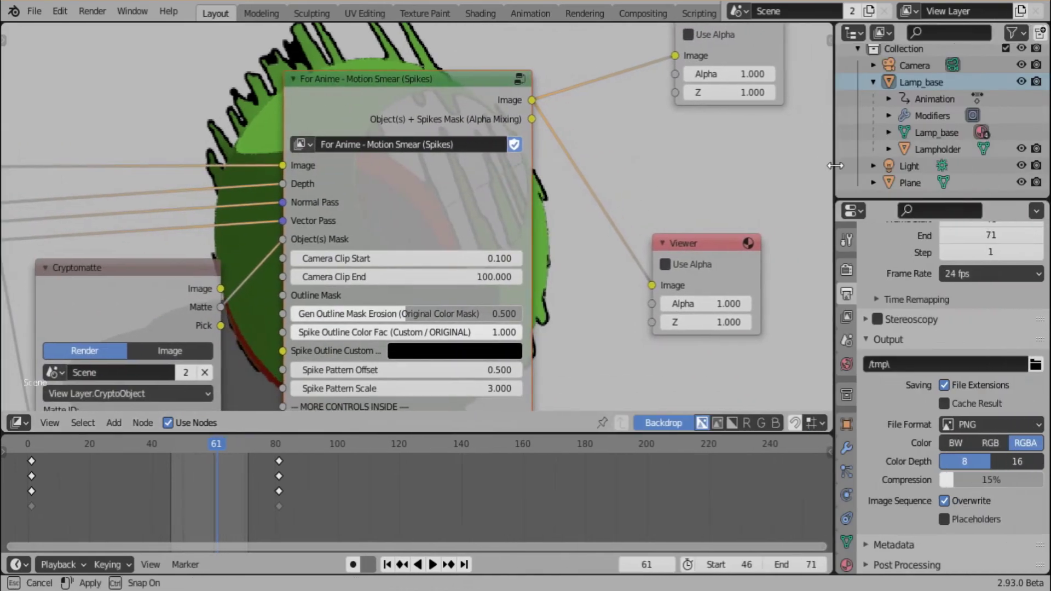
# - Select the Camera and show its Lens settings with the 0.1 m and 100 m clip range
pyautogui.click(924, 70)
pyautogui.click(846, 494)
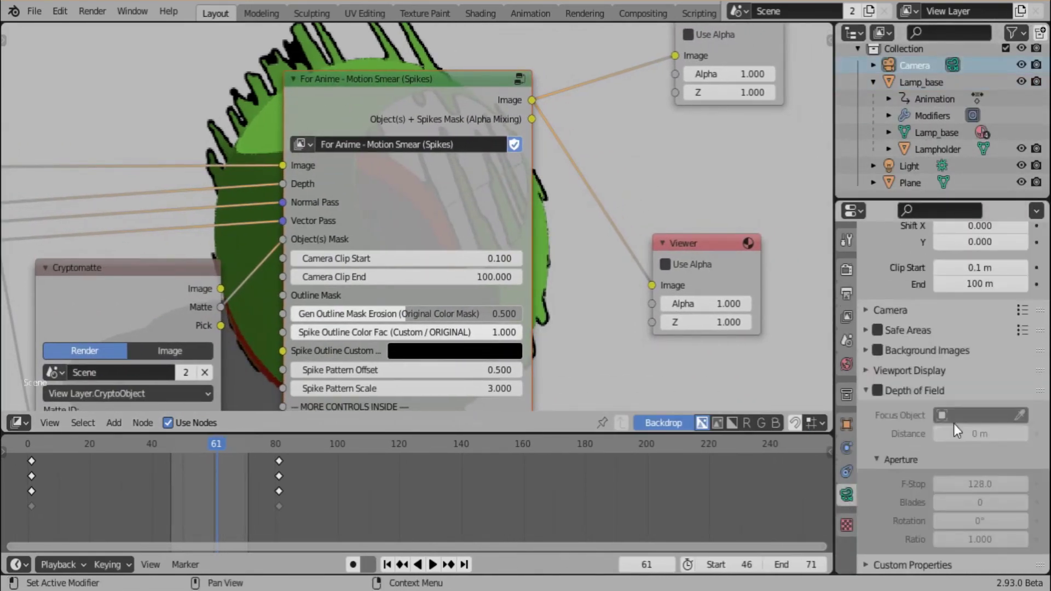
pyautogui.scroll(6, 953, 424)
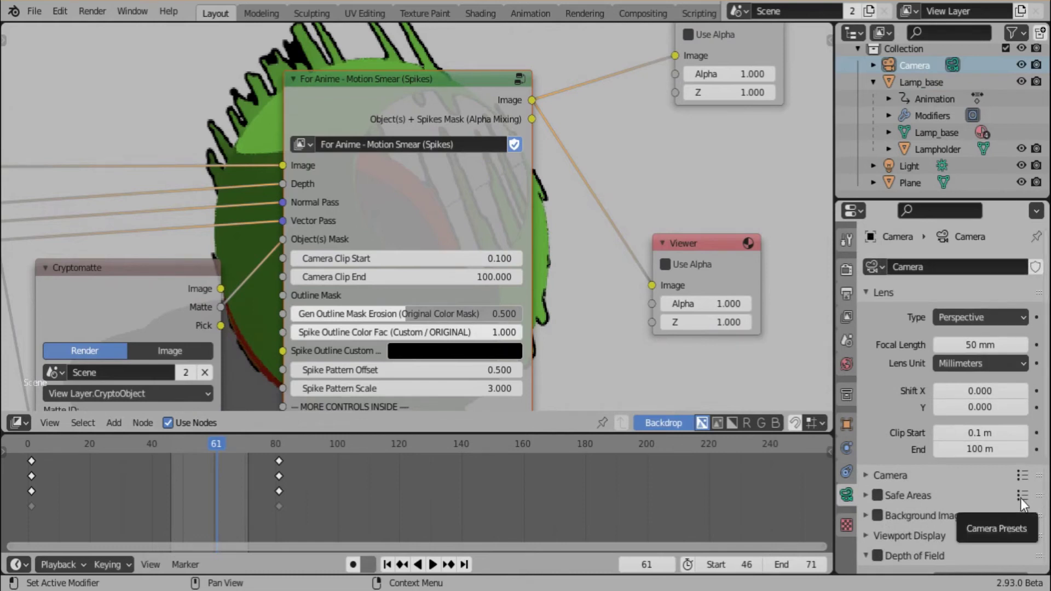
# - Pan the node editor to show the whole Render Layers node beside the Motion Smear node
pyautogui.moveTo(423, 202); pyautogui.dragTo(504, 236, button='middle')
pyautogui.scroll(-1, 402, 199)
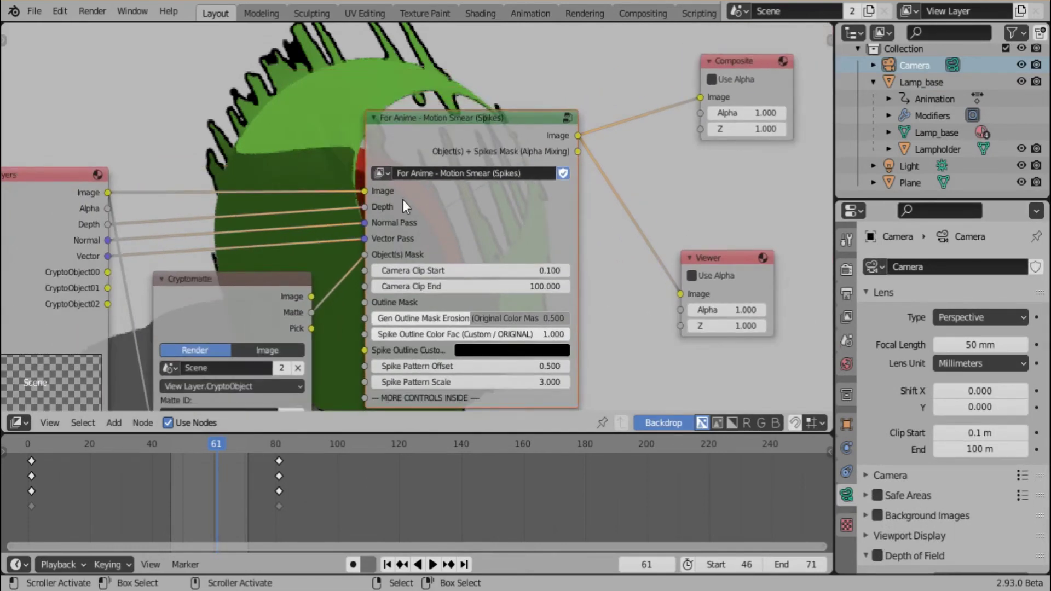
pyautogui.moveTo(402, 200); pyautogui.dragTo(494, 255, button='middle')
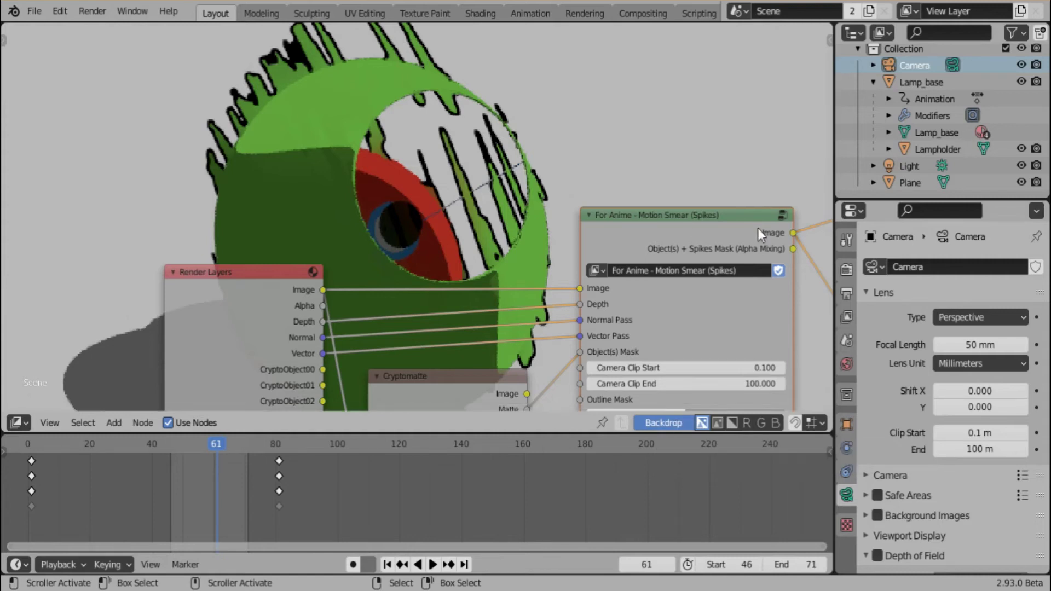
pyautogui.moveTo(757, 229); pyautogui.dragTo(736, 110, button='middle')
pyautogui.moveTo(656, 94); pyautogui.dragTo(669, 113, button='middle')
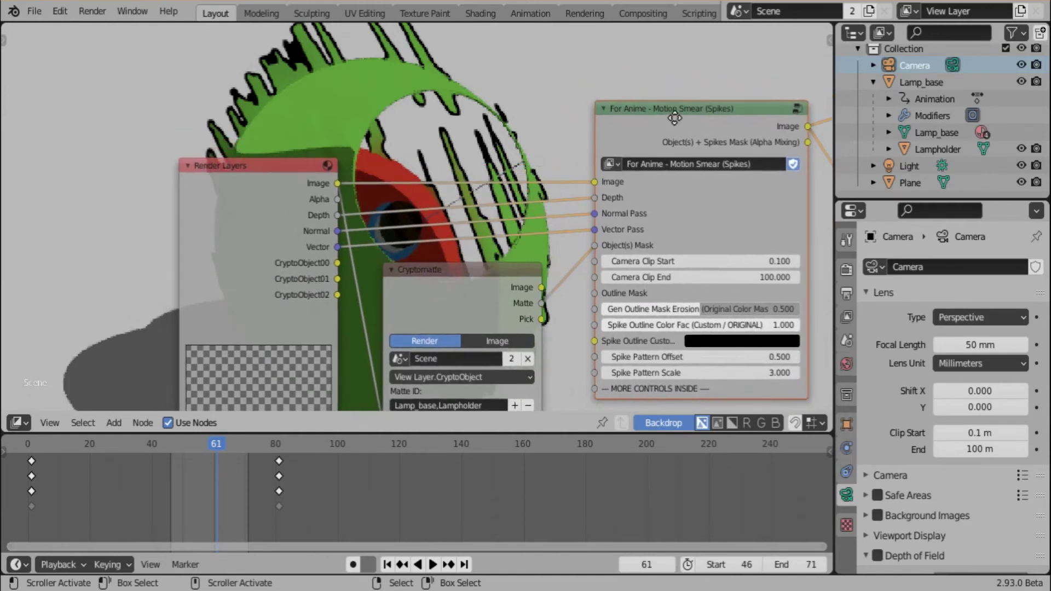
# - Set the Motion Smear spike outline custom colour to bright blue and view the result
pyautogui.click(742, 346)
pyautogui.moveTo(796, 183); pyautogui.dragTo(798, 137)
pyautogui.click(760, 170)
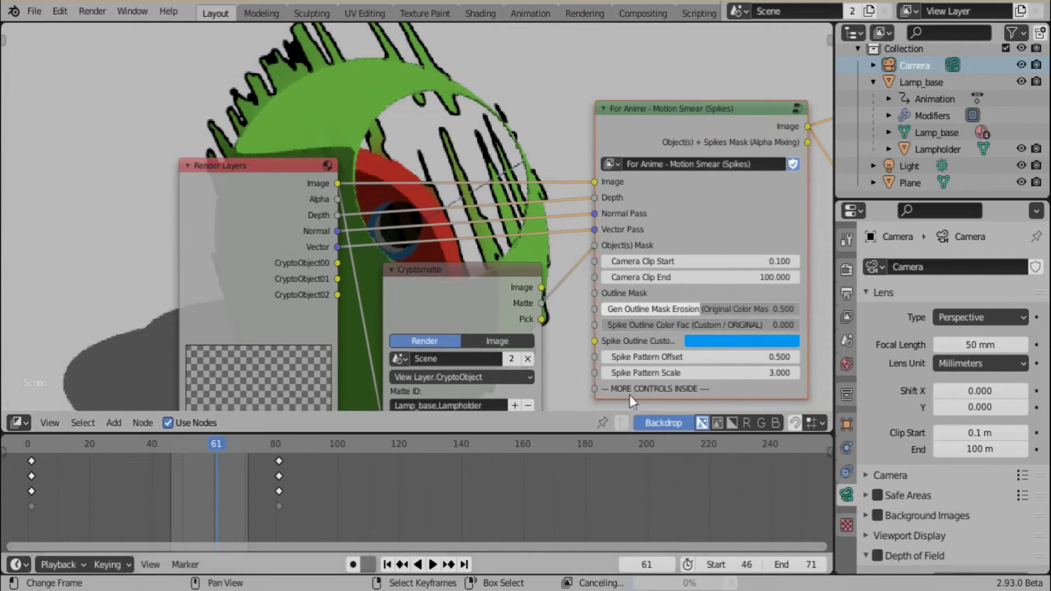
pyautogui.moveTo(705, 162); pyautogui.dragTo(600, 381, button='middle')
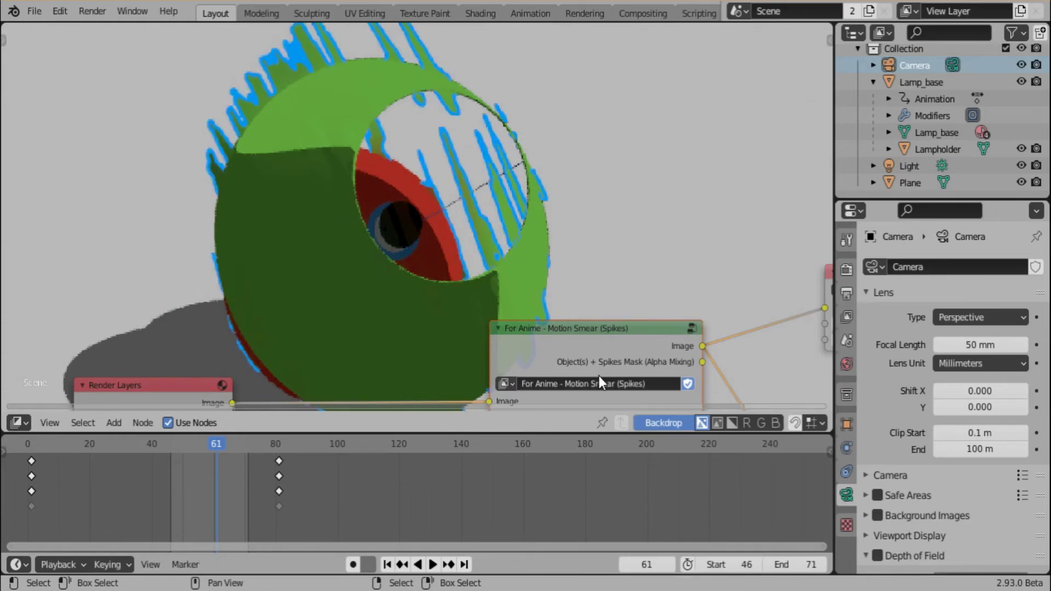
pyautogui.moveTo(580, 360); pyautogui.dragTo(671, 170, button='middle')
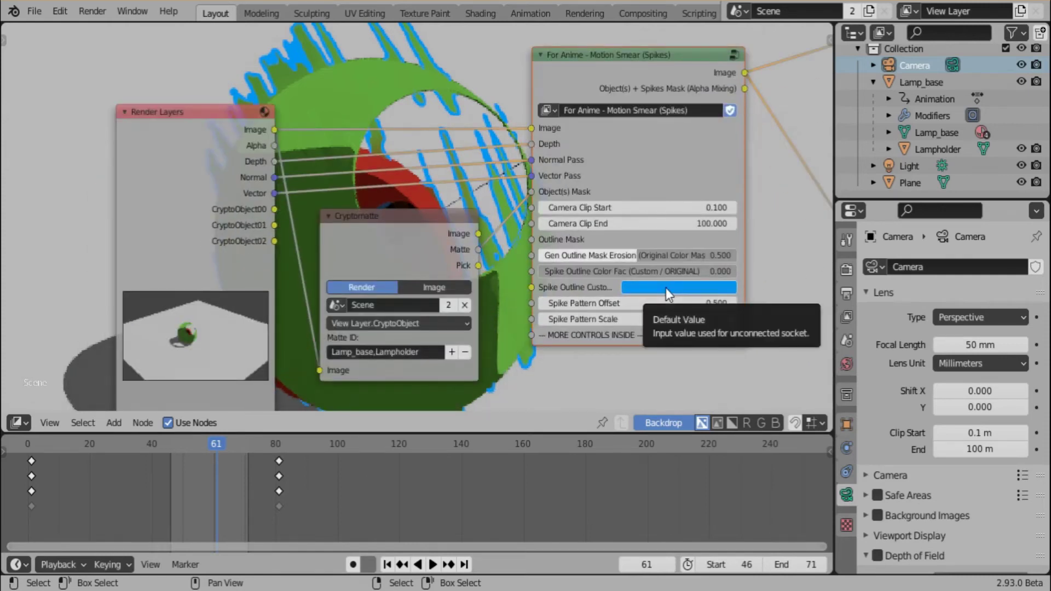
# - Add a Viewer fed by the Render Layers Normal pass, with Use Alpha turned off
pyautogui.scroll(5, 574, 180)
pyautogui.hotkey('shift', 'a')
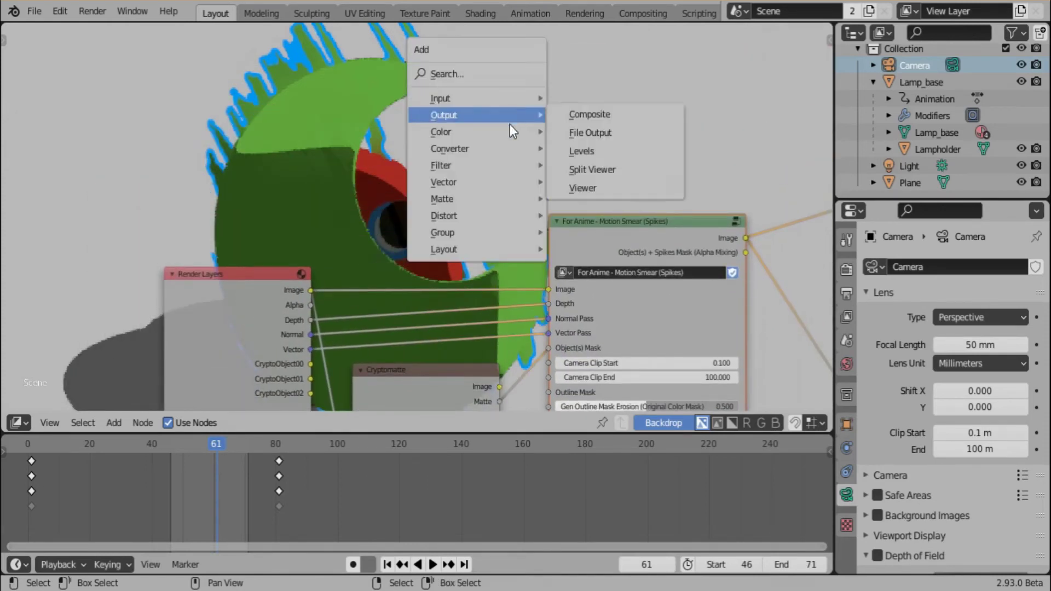
pyautogui.moveTo(479, 161)
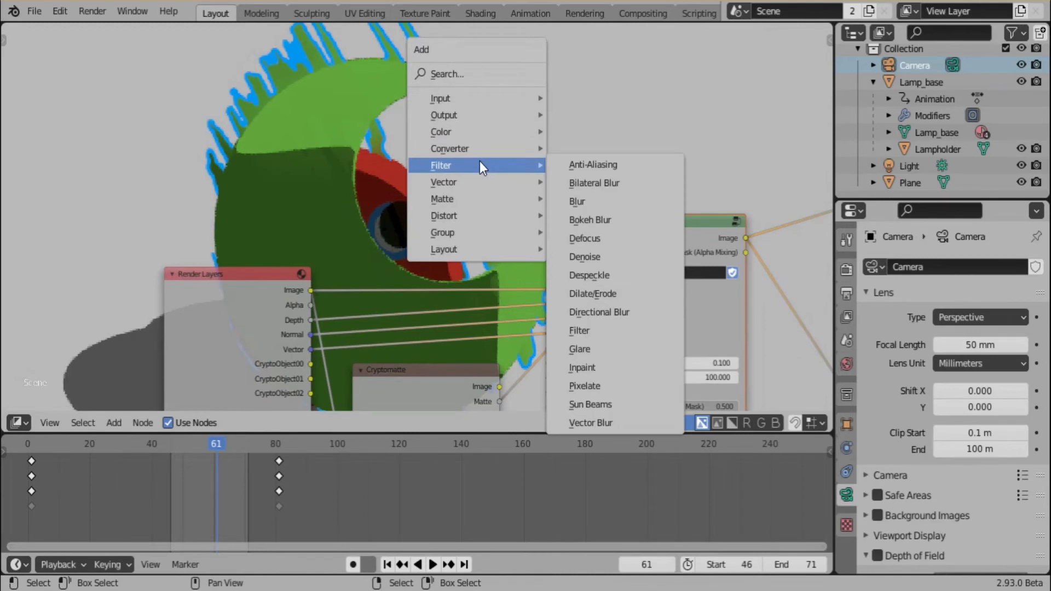
pyautogui.moveTo(484, 116)
pyautogui.click(603, 185)
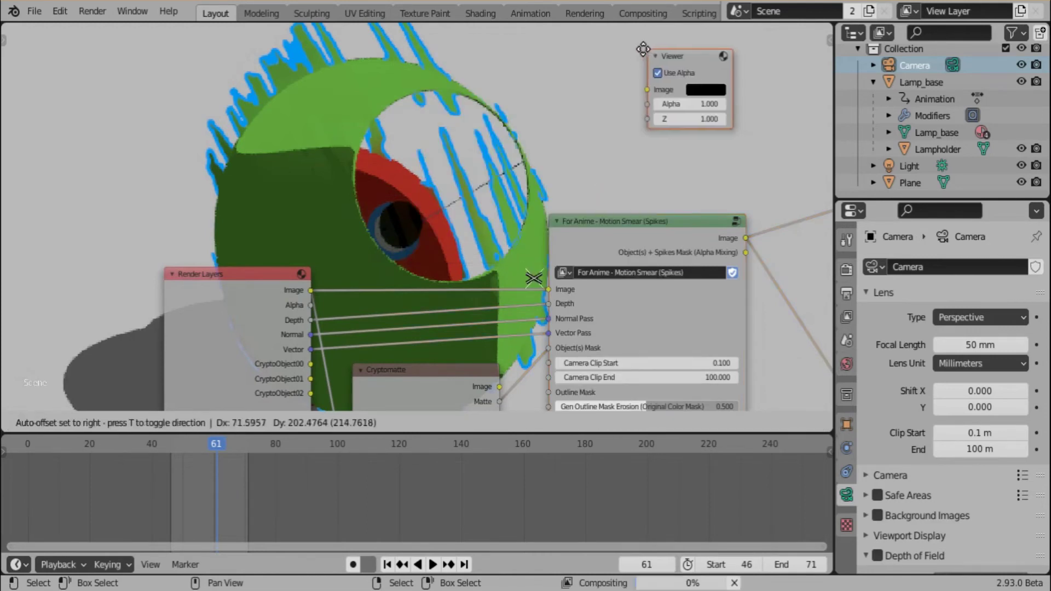
pyautogui.click(673, 82)
pyautogui.moveTo(310, 335); pyautogui.dragTo(640, 83)
pyautogui.click(648, 75)
# - Insert a Mix colour node onto the link into the new Viewer
pyautogui.moveTo(477, 57); pyautogui.dragTo(522, 135, button='middle')
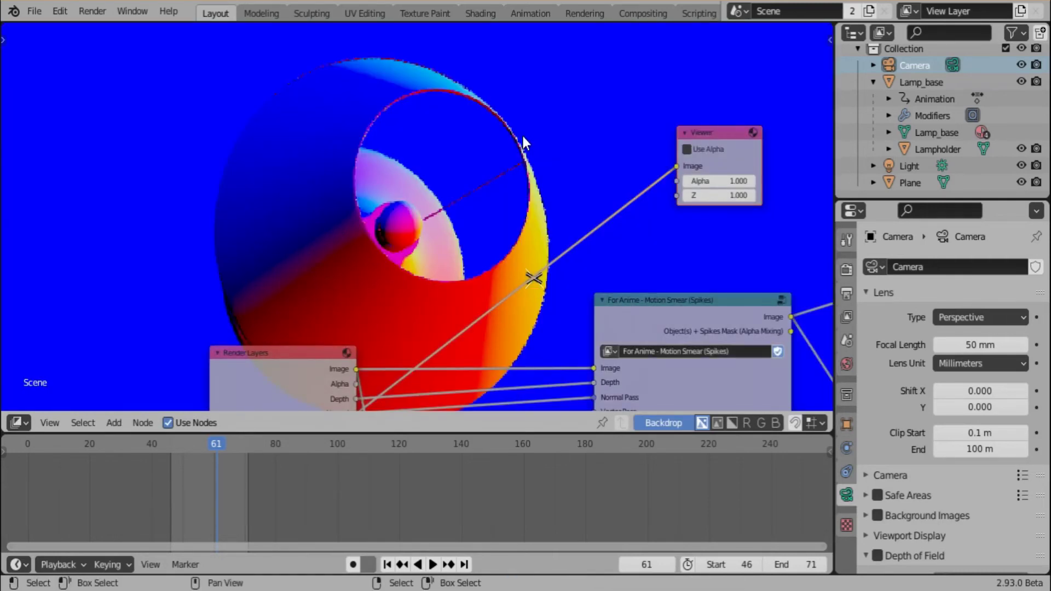
pyautogui.scroll(-3, 562, 108)
pyautogui.hotkey('shift', 'a')
pyautogui.moveTo(509, 111)
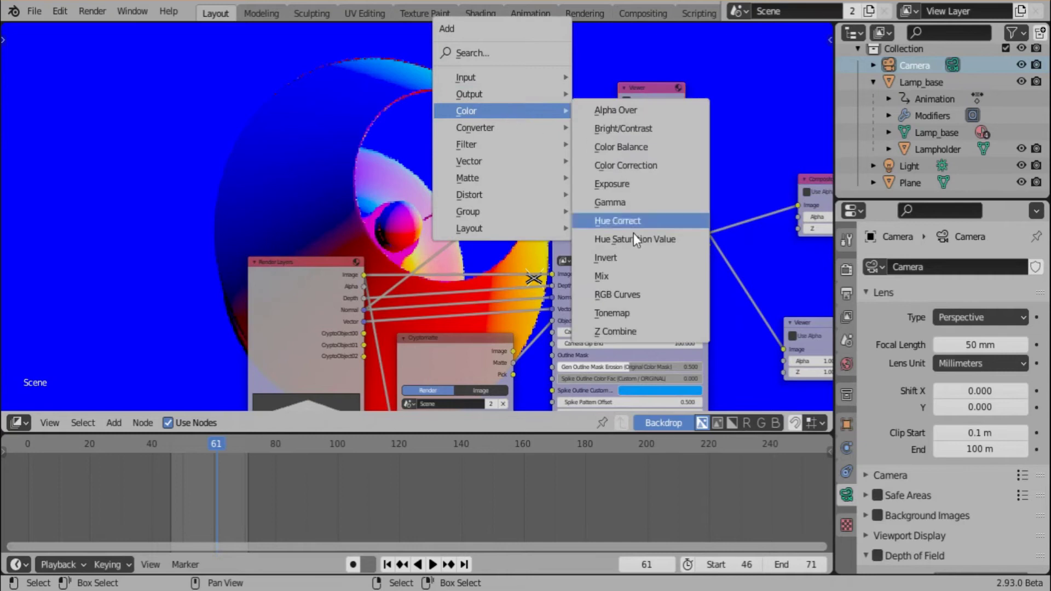
pyautogui.click(596, 275)
pyautogui.click(520, 116)
pyautogui.moveTo(597, 262); pyautogui.dragTo(594, 197, button='middle')
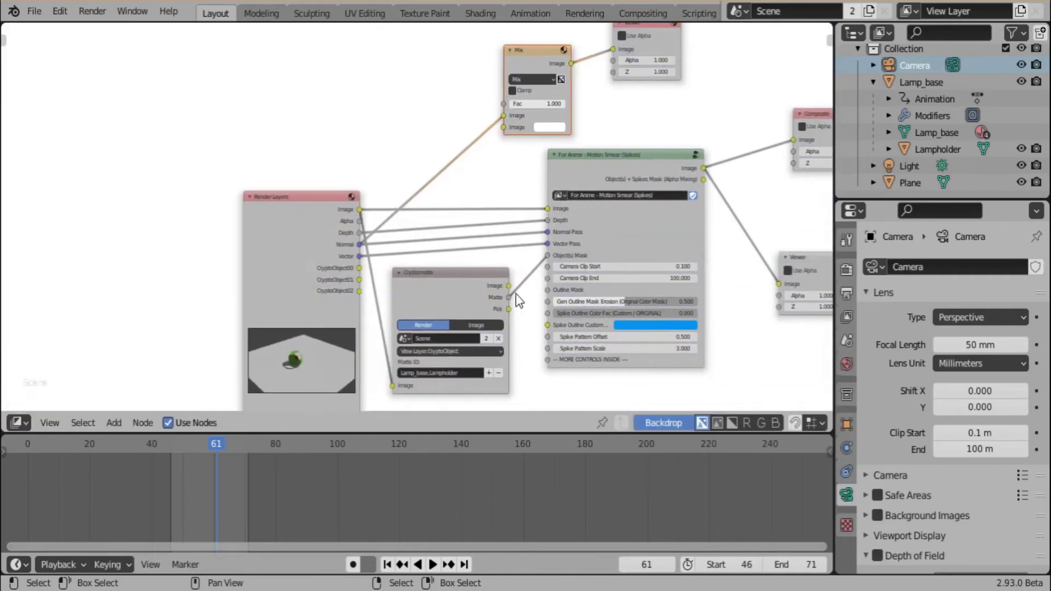
# - Connect the Cryptomatte Image output to the Mix node's second image input
pyautogui.moveTo(510, 288); pyautogui.dragTo(504, 107)
pyautogui.moveTo(504, 106); pyautogui.dragTo(543, 126, button='middle')
pyautogui.scroll(3, 569, 196)
pyautogui.moveTo(543, 131); pyautogui.dragTo(540, 151)
pyautogui.moveTo(624, 139); pyautogui.dragTo(579, 224, button='middle')
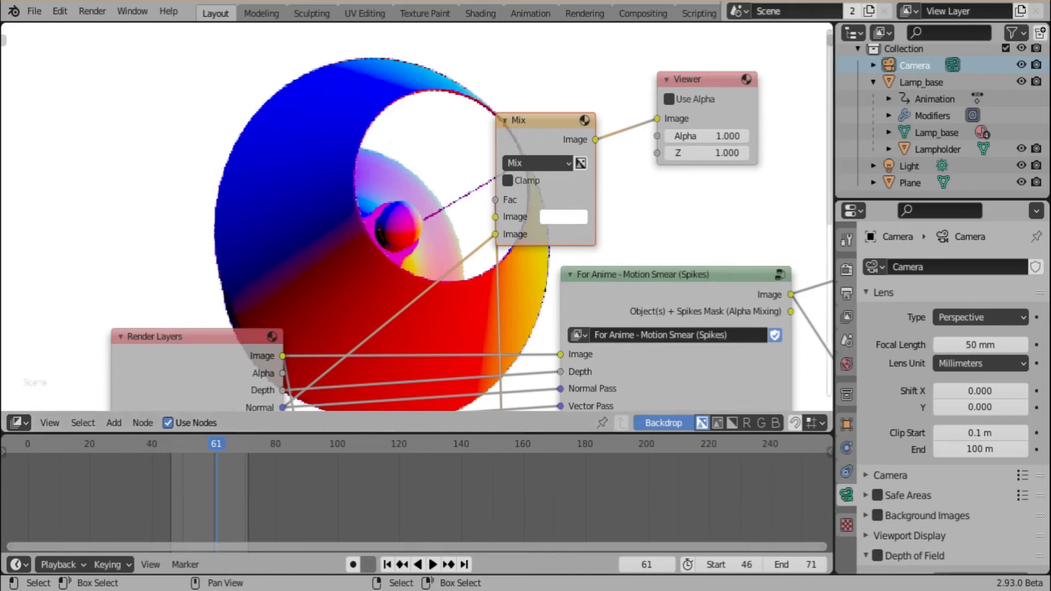
# - Add a Filter node set to Laplace after the Mix node, before the Viewer
pyautogui.moveTo(694, 79); pyautogui.dragTo(609, 181, button='middle')
pyautogui.moveTo(609, 181); pyautogui.dragTo(703, 150)
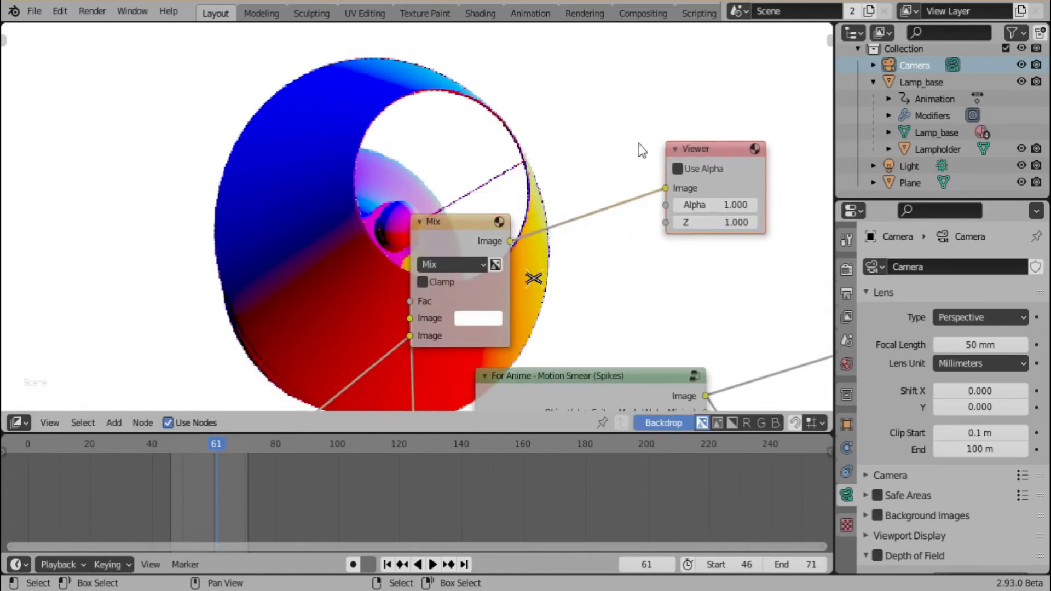
pyautogui.hotkey('shift', 'a')
pyautogui.moveTo(571, 159)
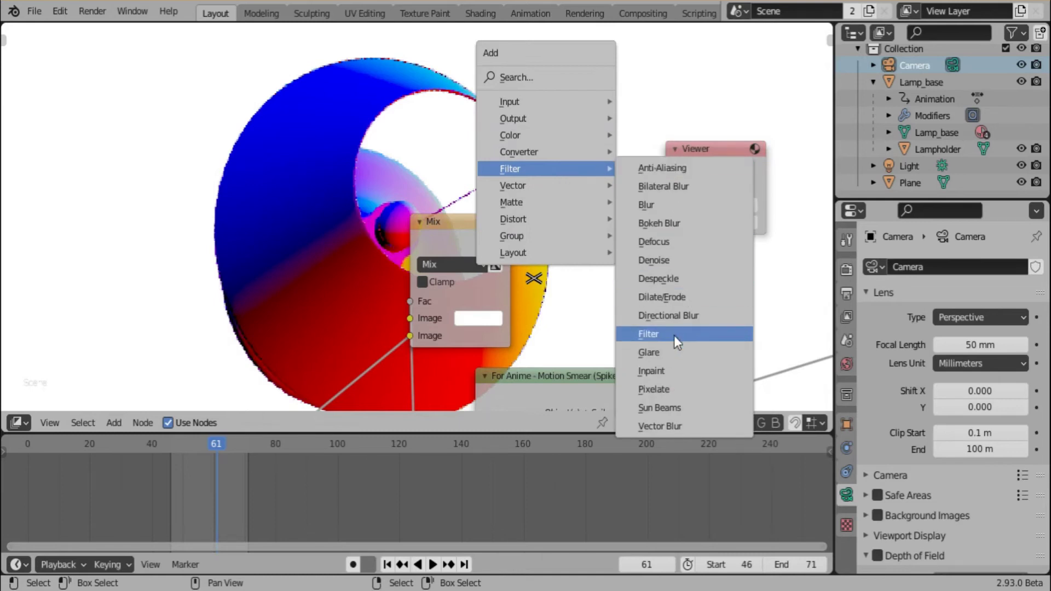
pyautogui.click(674, 333)
pyautogui.click(589, 237)
pyautogui.click(595, 227)
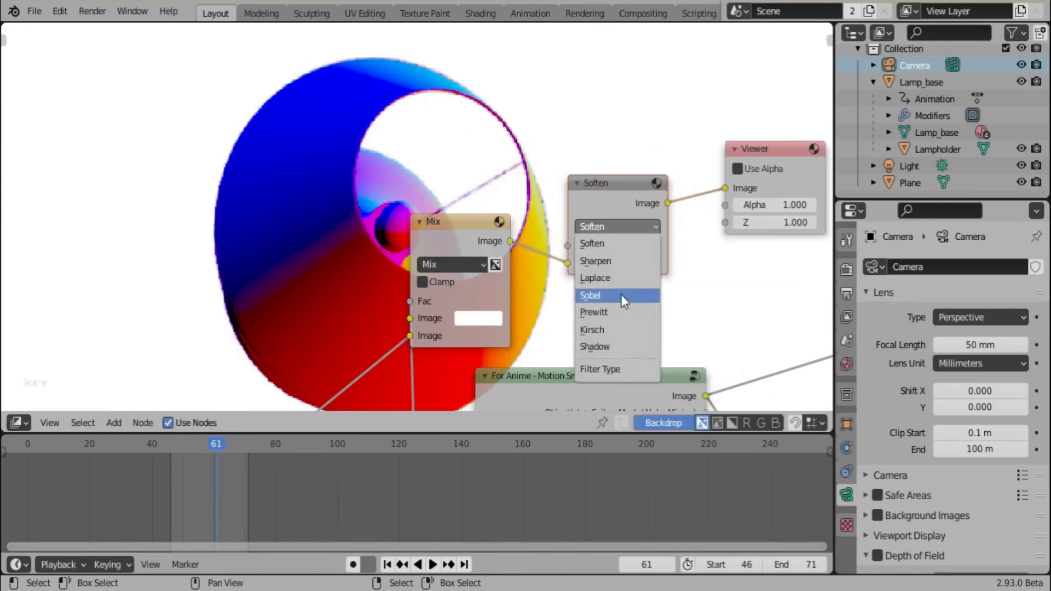
pyautogui.click(628, 277)
pyautogui.moveTo(622, 198); pyautogui.dragTo(578, 205)
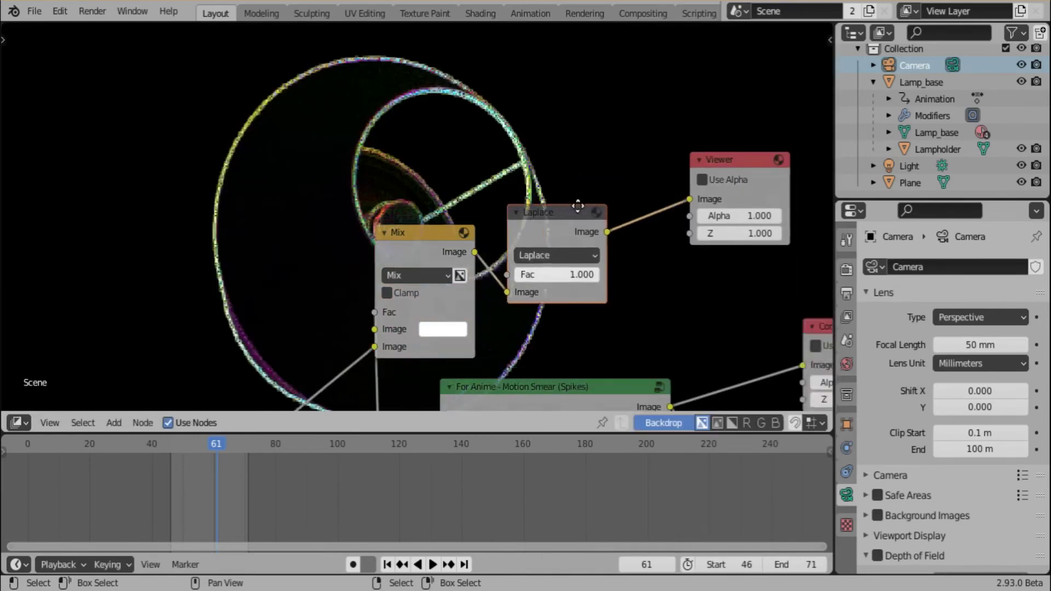
pyautogui.moveTo(577, 205); pyautogui.dragTo(556, 230, button='middle')
pyautogui.moveTo(556, 230); pyautogui.dragTo(684, 136)
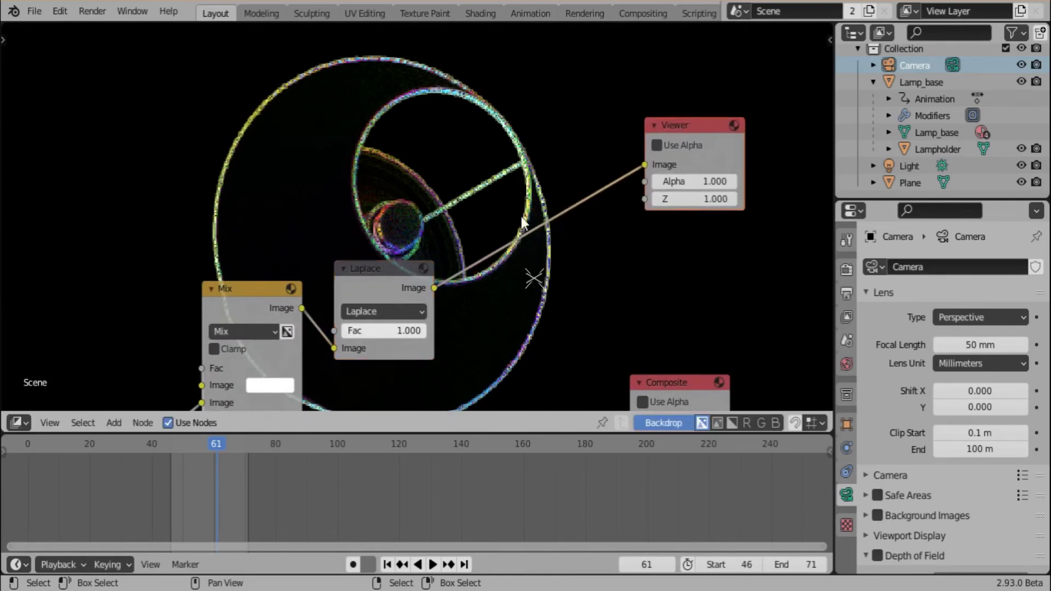
# - Duplicate the Laplace filter onto the Viewer link and change the copy to Soften
pyautogui.click(397, 280)
pyautogui.hotkey('shift', 'd')
pyautogui.click(536, 254)
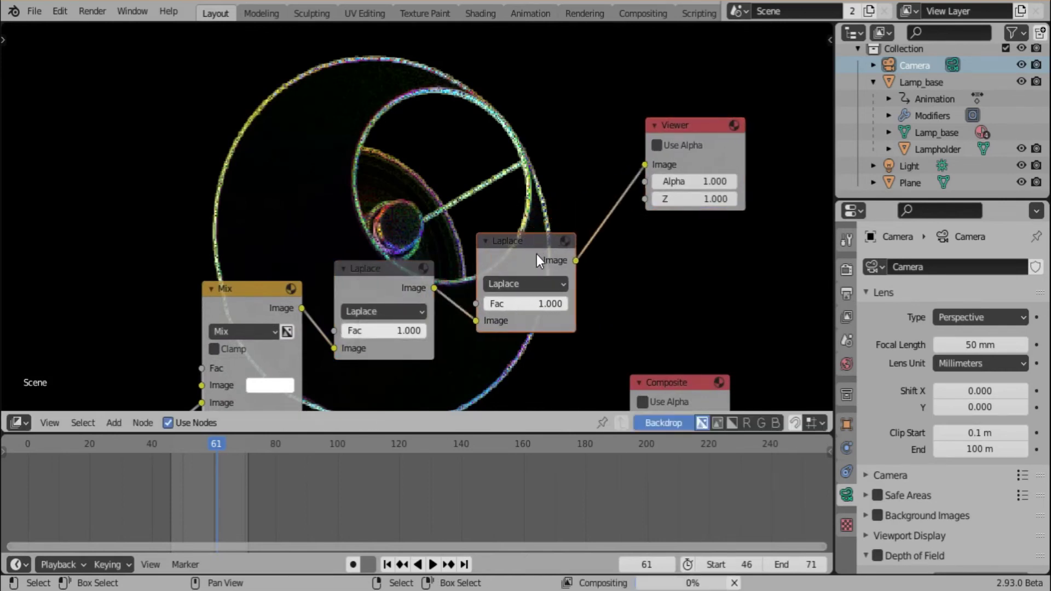
pyautogui.click(534, 284)
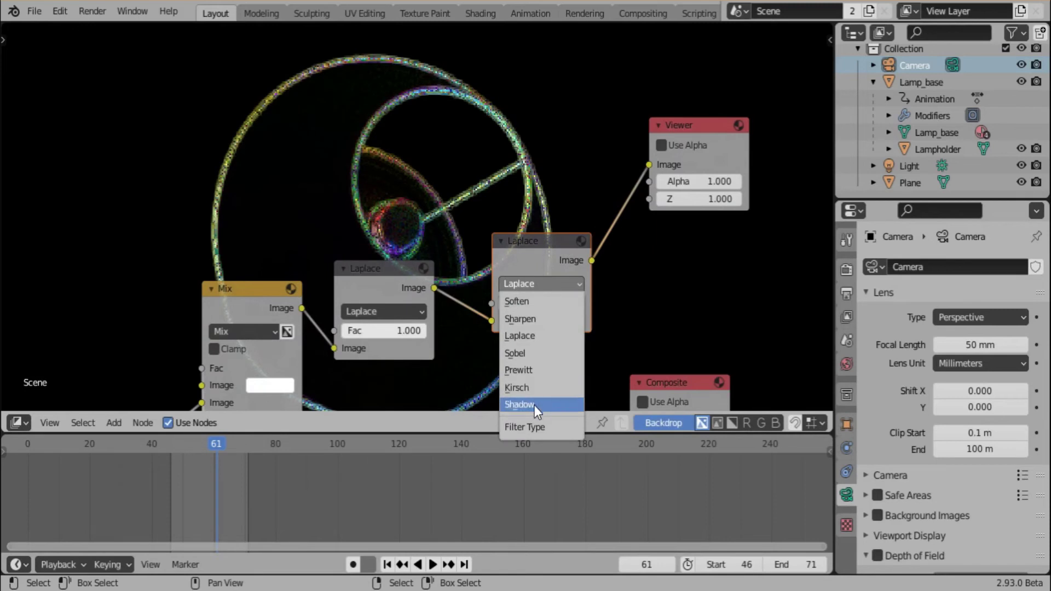
pyautogui.click(540, 300)
pyautogui.moveTo(537, 241); pyautogui.dragTo(497, 284)
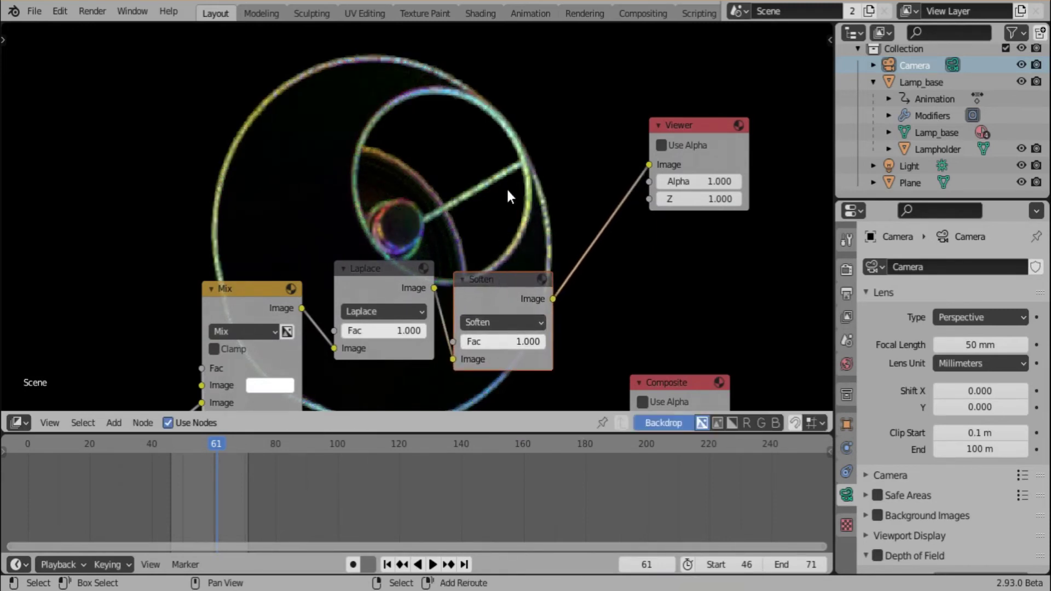
pyautogui.hotkey('shift', 'a')
# - Add a ColorRamp before the Viewer, set Constant interpolation and flip the ramp
pyautogui.moveTo(512, 171)
pyautogui.click(577, 189)
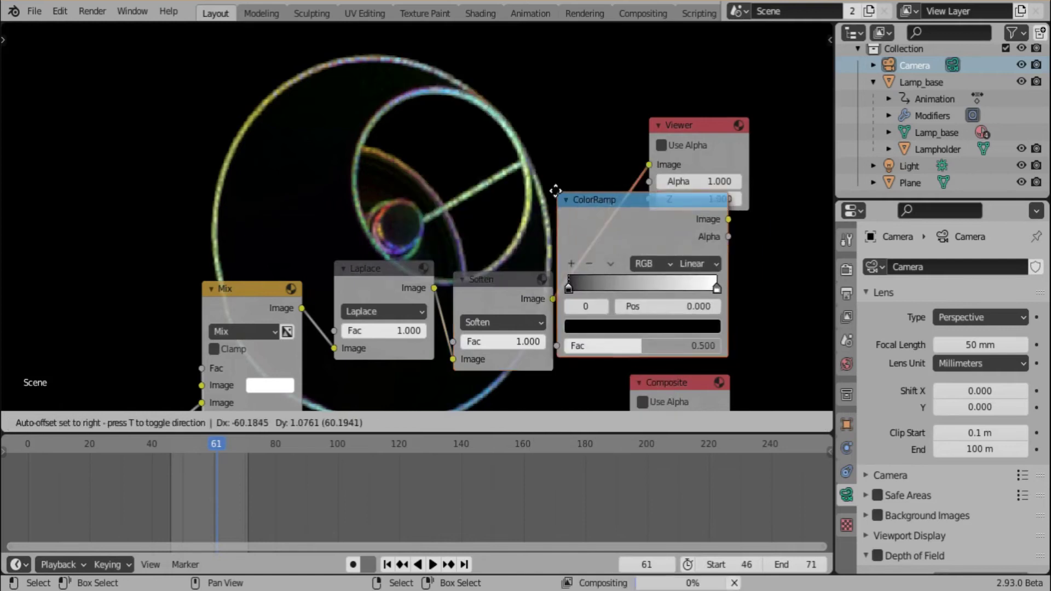
pyautogui.click(613, 192)
pyautogui.click(748, 261)
pyautogui.click(751, 349)
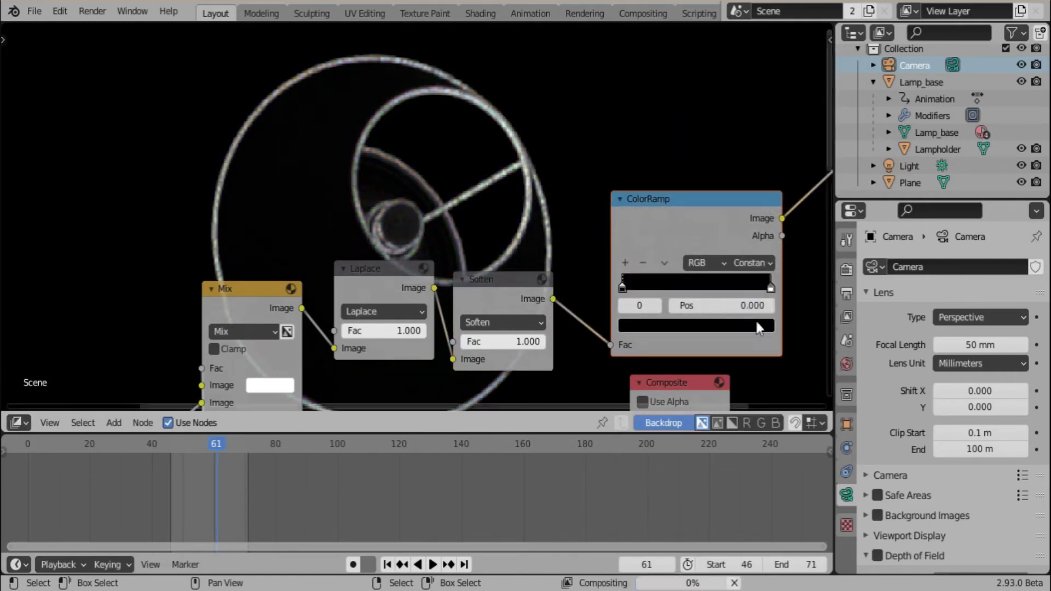
pyautogui.click(663, 262)
pyautogui.click(700, 280)
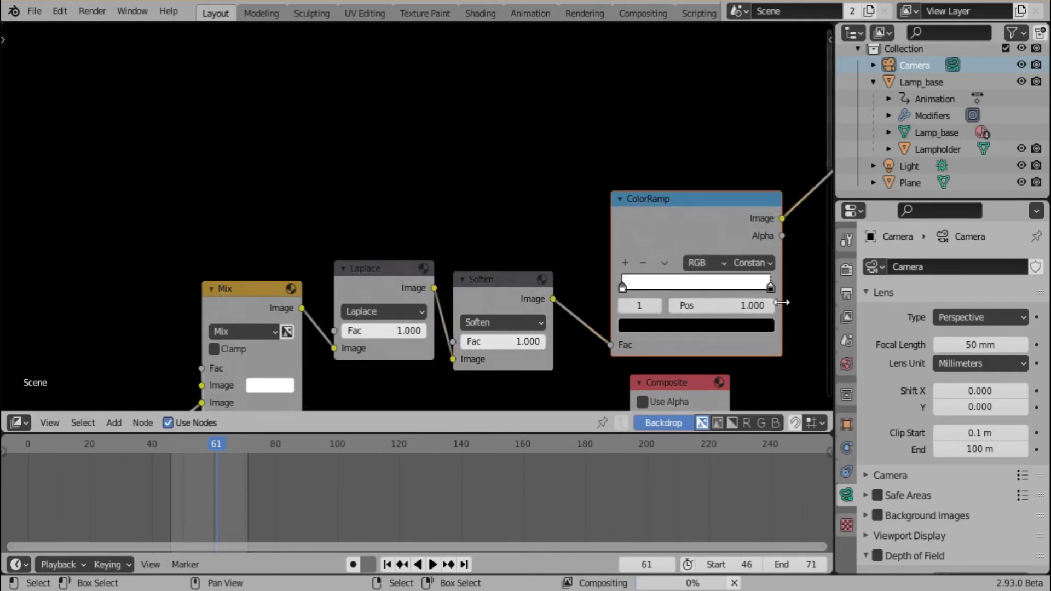
# - Slide the ColorRamp stop from 0.141 down through 0.064 to 0.059
pyautogui.moveTo(770, 287); pyautogui.dragTo(633, 286)
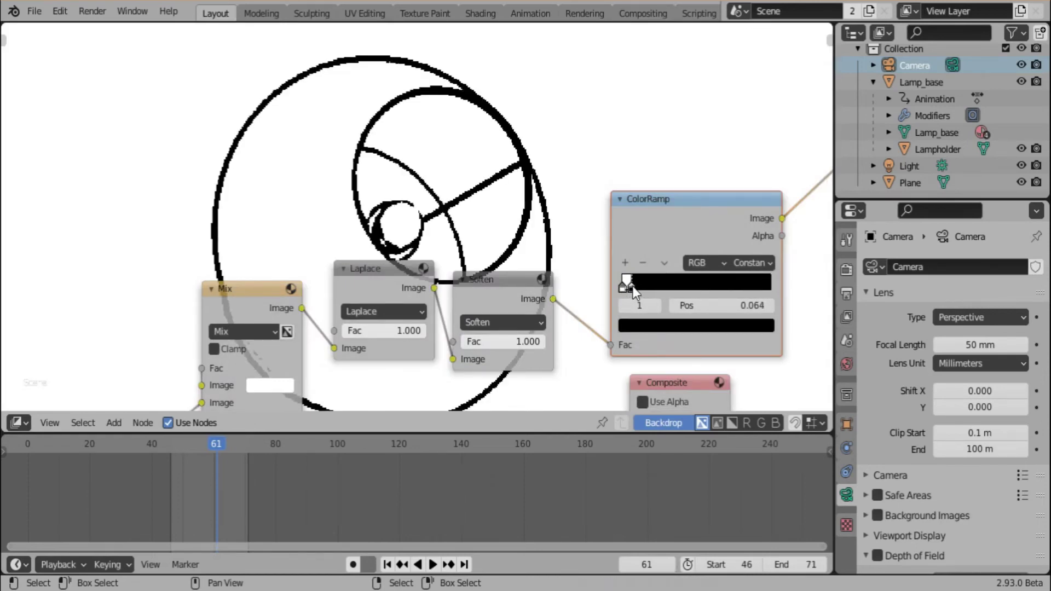
pyautogui.moveTo(473, 208)
pyautogui.mouseDown(button='middle')
pyautogui.moveTo(462, 320)
pyautogui.moveTo(461, 195)
pyautogui.mouseUp(button='middle')
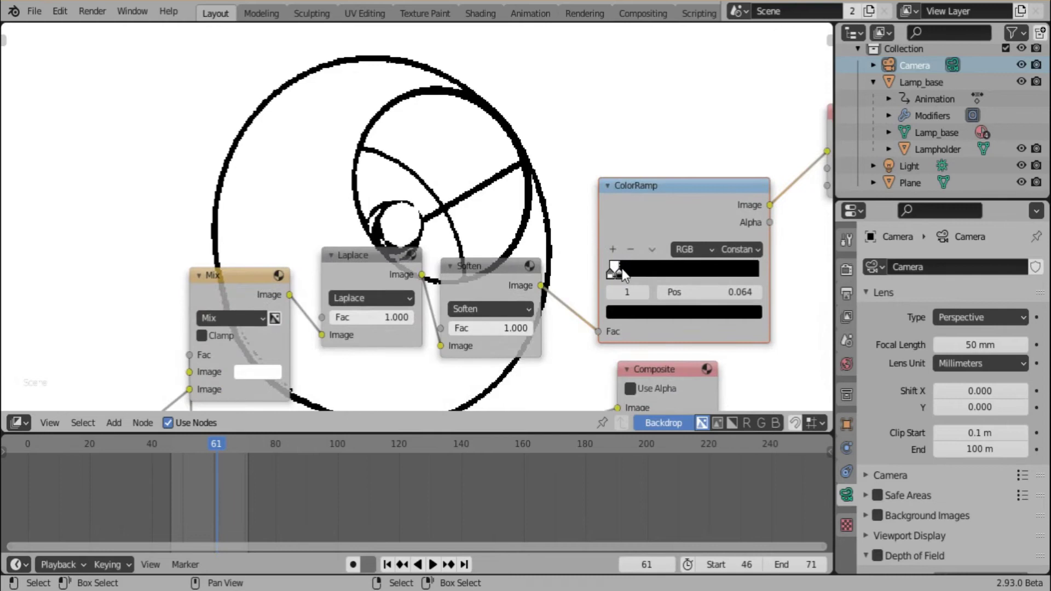
pyautogui.moveTo(621, 268); pyautogui.dragTo(621, 268)
pyautogui.moveTo(672, 243); pyautogui.dragTo(498, 317, button='middle')
pyautogui.hotkey('shift', 'a')
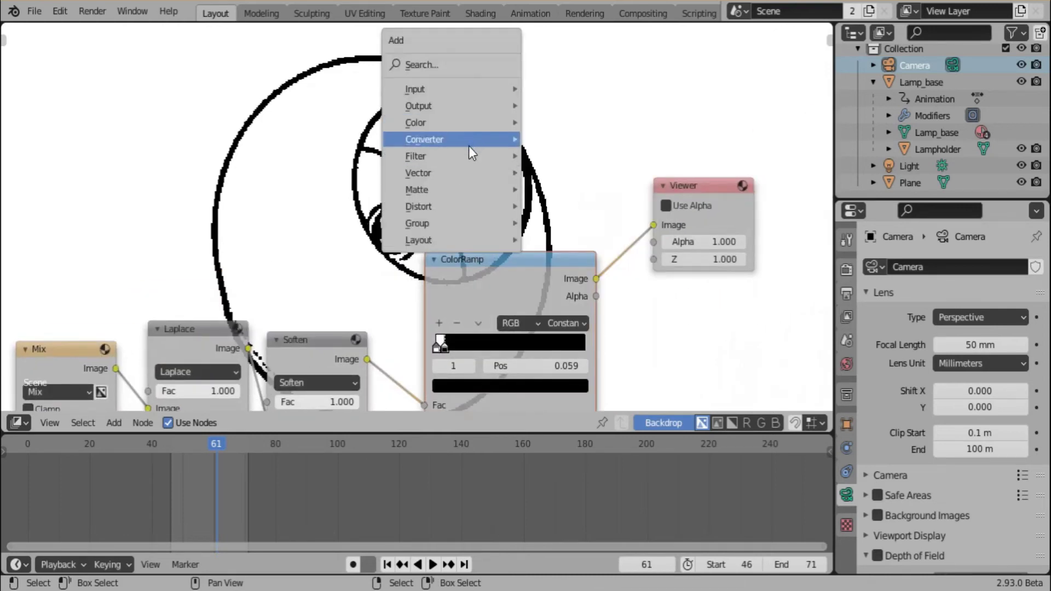
# - Drop an Anti-Aliasing node onto the ColorRamp–Viewer link
pyautogui.moveTo(466, 154)
pyautogui.click(546, 157)
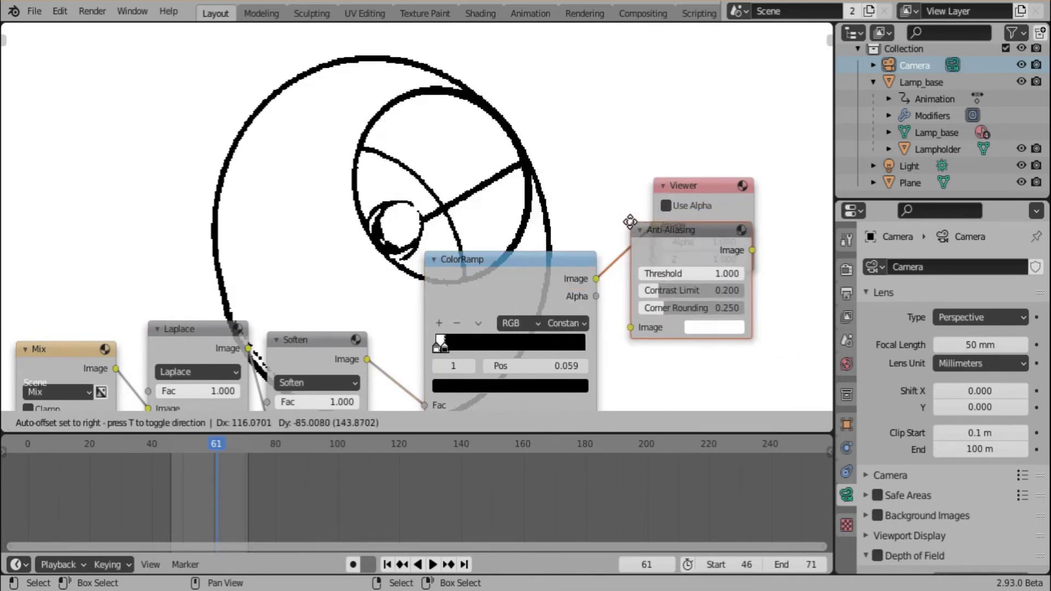
pyautogui.click(630, 222)
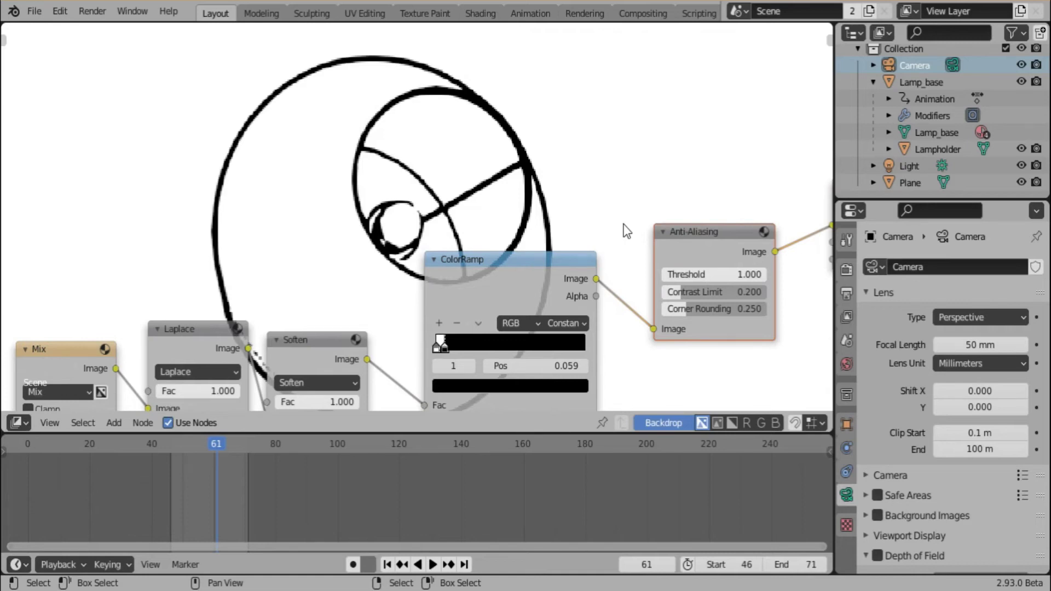
# - Move the Composite node far to the right and nudge the Anti-Aliasing node down-left
pyautogui.moveTo(622, 224); pyautogui.dragTo(553, 93, button='middle')
pyautogui.scroll(-2, 552, 93)
pyautogui.moveTo(523, 184); pyautogui.dragTo(477, 230, button='middle')
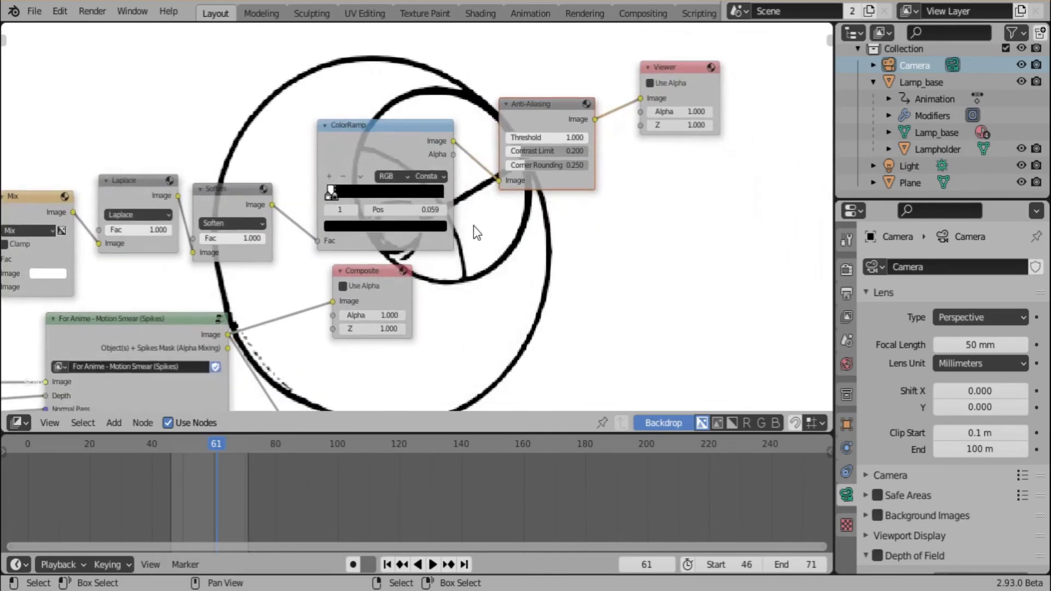
pyautogui.moveTo(400, 279); pyautogui.dragTo(453, 243, button='middle')
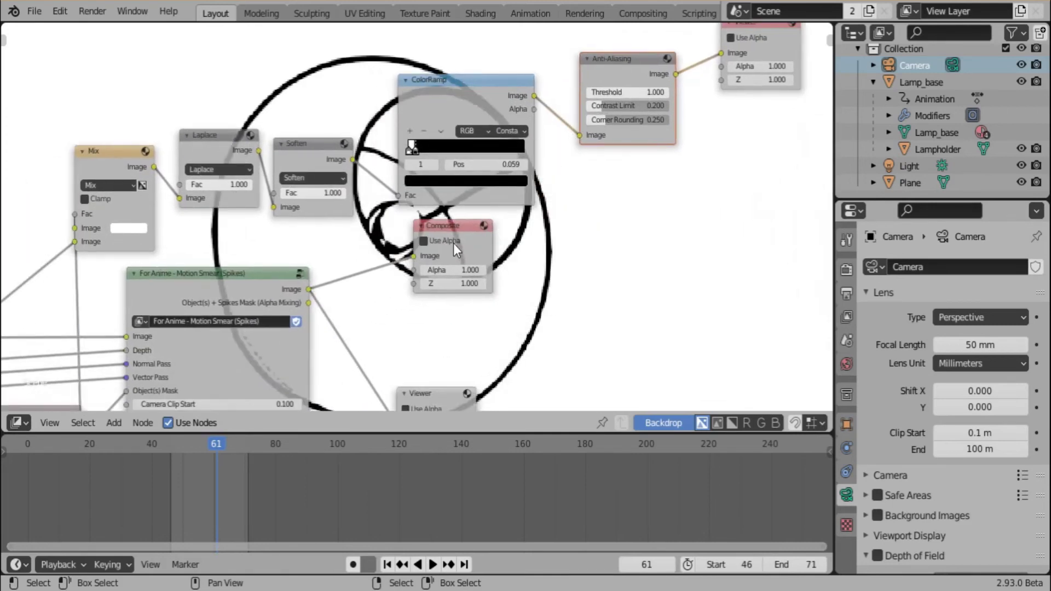
pyautogui.moveTo(453, 243); pyautogui.dragTo(794, 253)
pyautogui.moveTo(625, 234); pyautogui.dragTo(609, 276, button='middle')
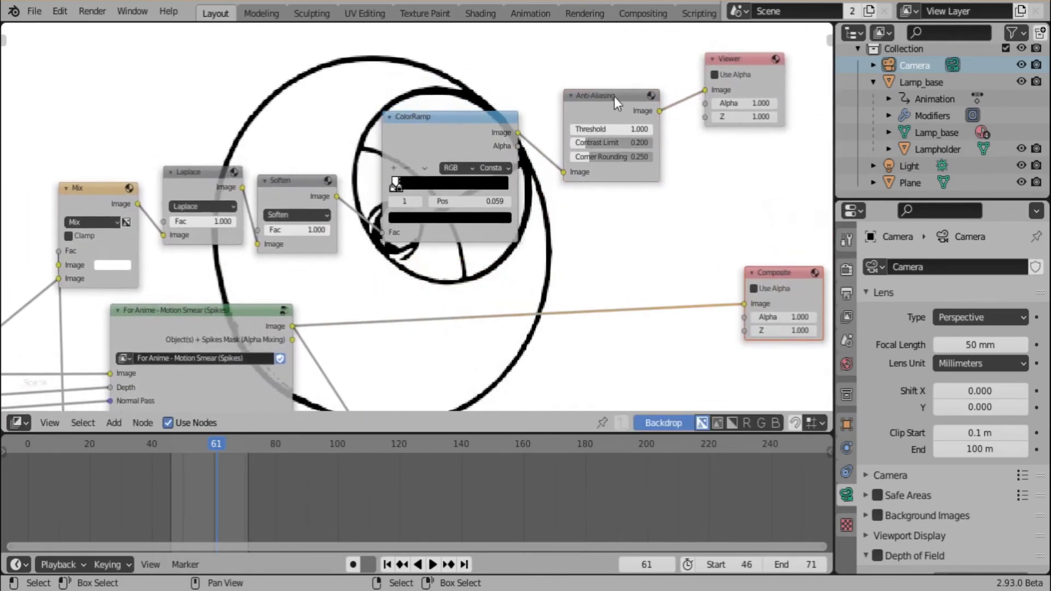
pyautogui.moveTo(602, 96); pyautogui.dragTo(581, 113)
pyautogui.hotkey('shift', 'a')
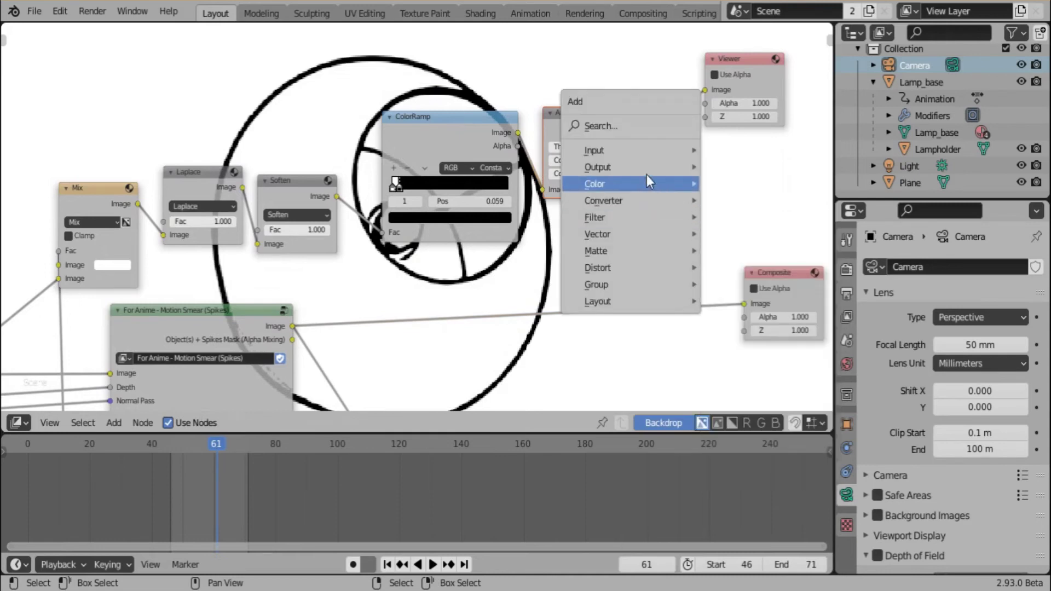
pyautogui.moveTo(649, 223)
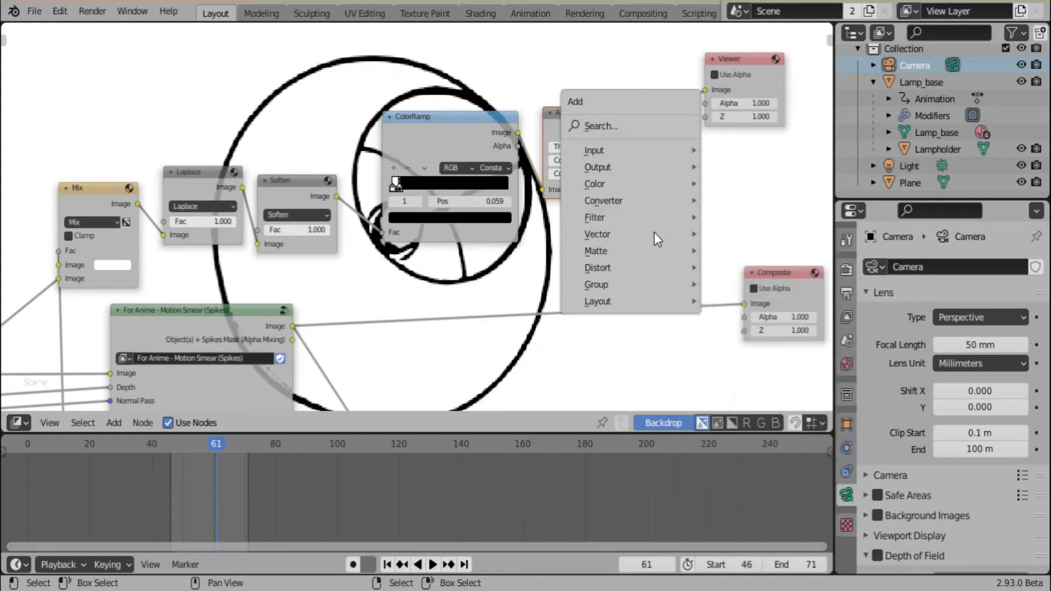
# - Add an Inpaint node beside the Composite node
pyautogui.press('Escape')
pyautogui.hotkey('shift', 'a')
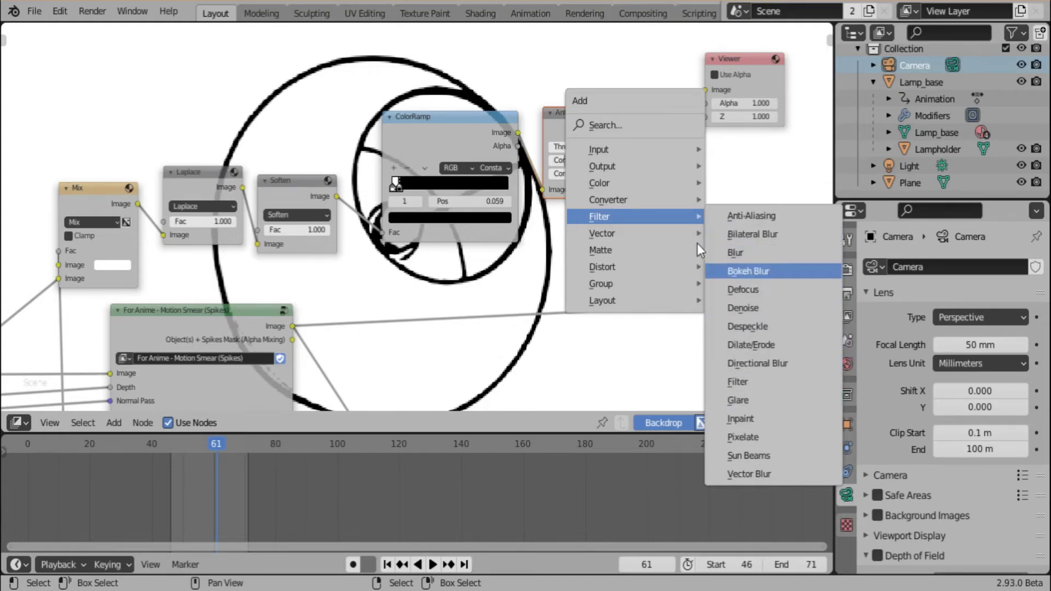
pyautogui.moveTo(699, 239)
pyautogui.moveTo(674, 215)
pyautogui.click(740, 416)
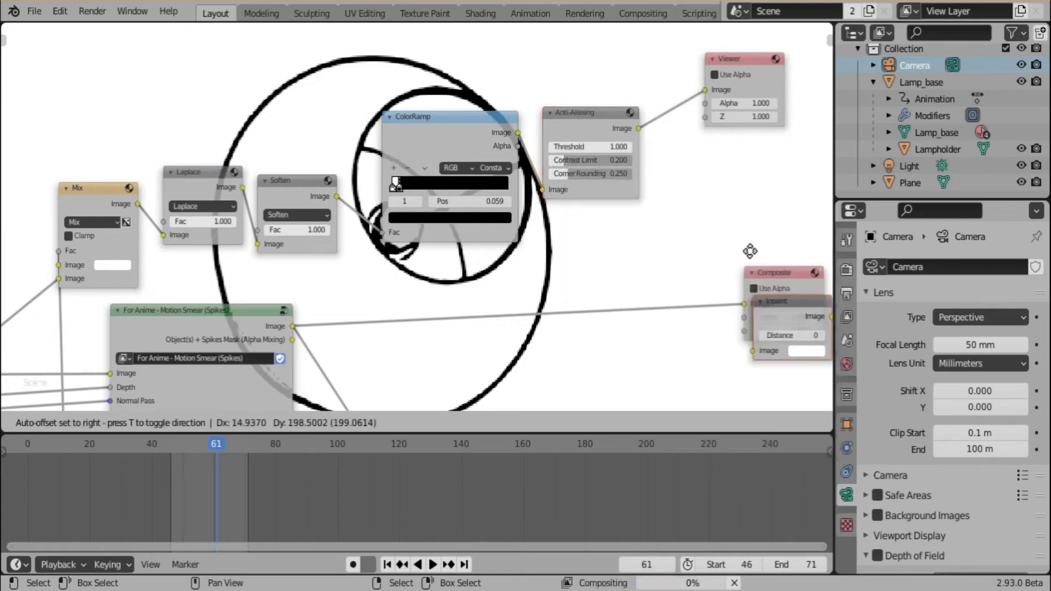
pyautogui.click(735, 159)
# - Add a Set Alpha node near the top of the node tree
pyautogui.hotkey('shift', 'a')
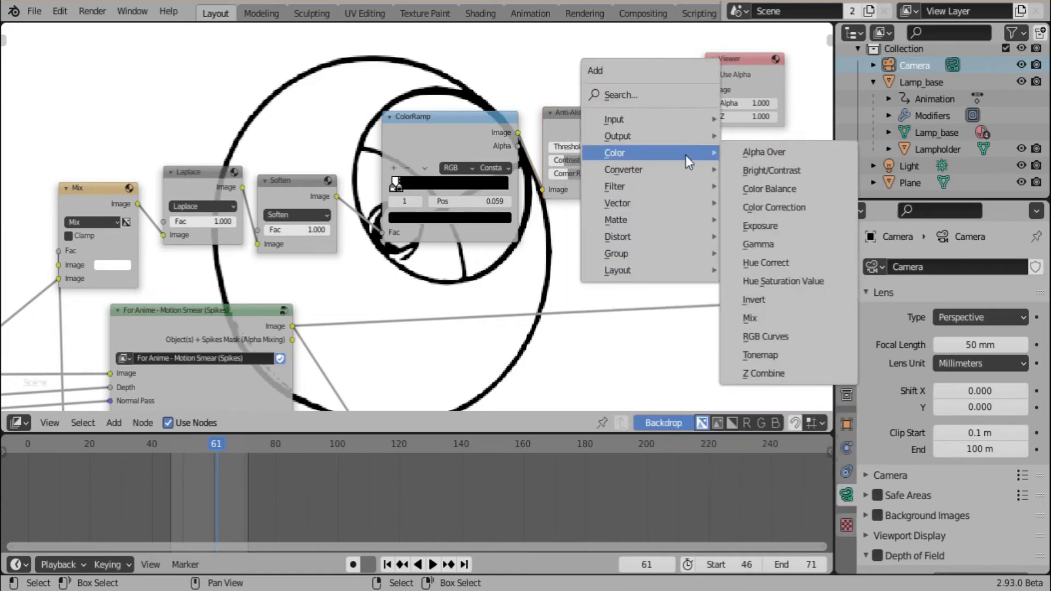
pyautogui.moveTo(679, 166)
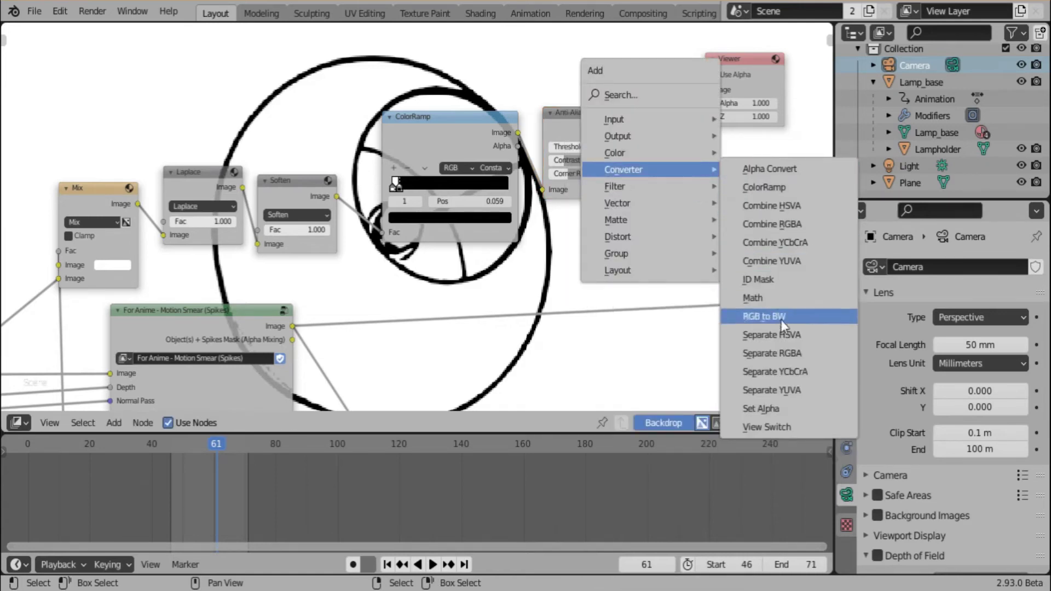
pyautogui.click(766, 408)
pyautogui.click(581, 382)
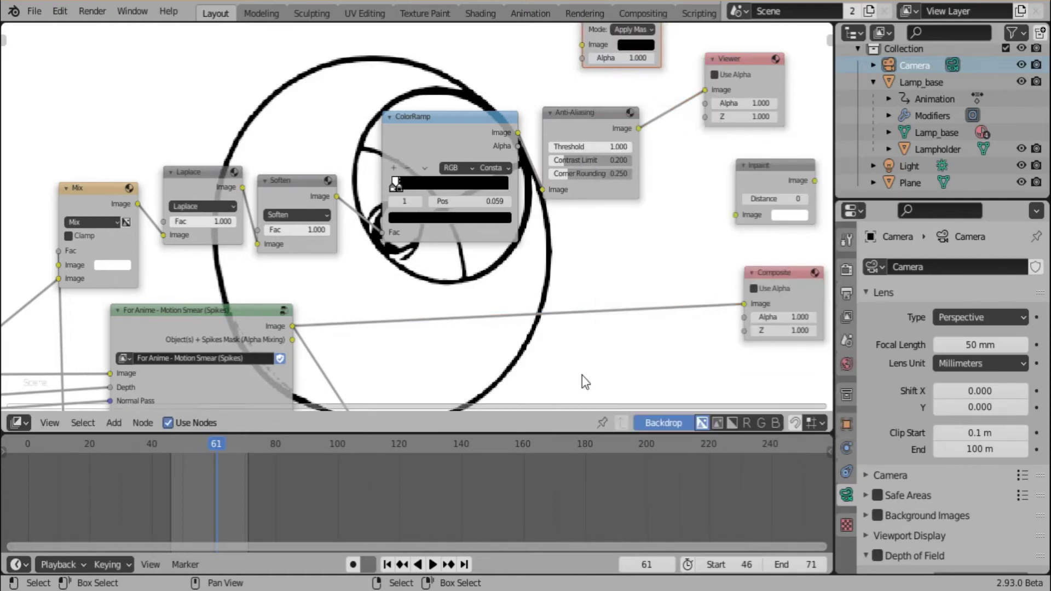
# - Add an Invert node near the top and feed the ColorRamp image into it
pyautogui.keyDown('shift'); pyautogui.scroll(4, 607, 104); pyautogui.keyUp('shift')
pyautogui.hotkey('shift', 'a')
pyautogui.moveTo(512, 123)
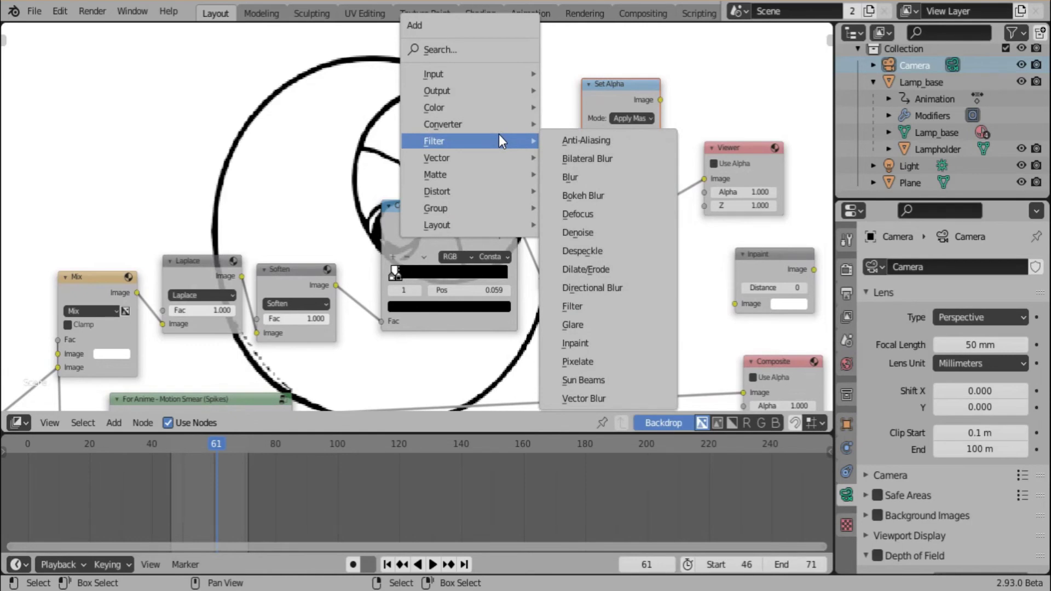
pyautogui.moveTo(491, 110)
pyautogui.click(584, 255)
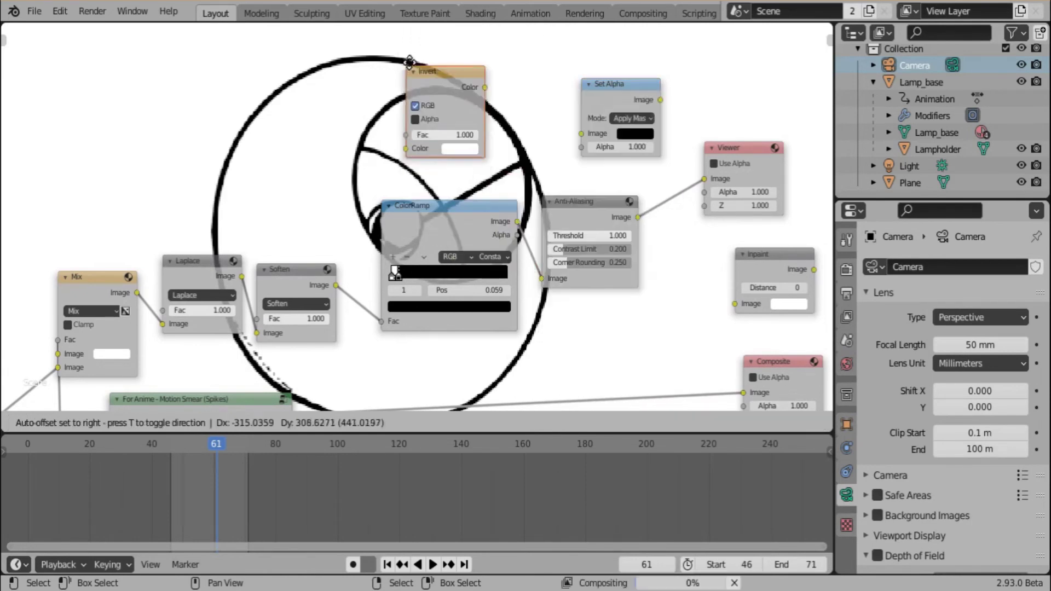
pyautogui.click(458, 52)
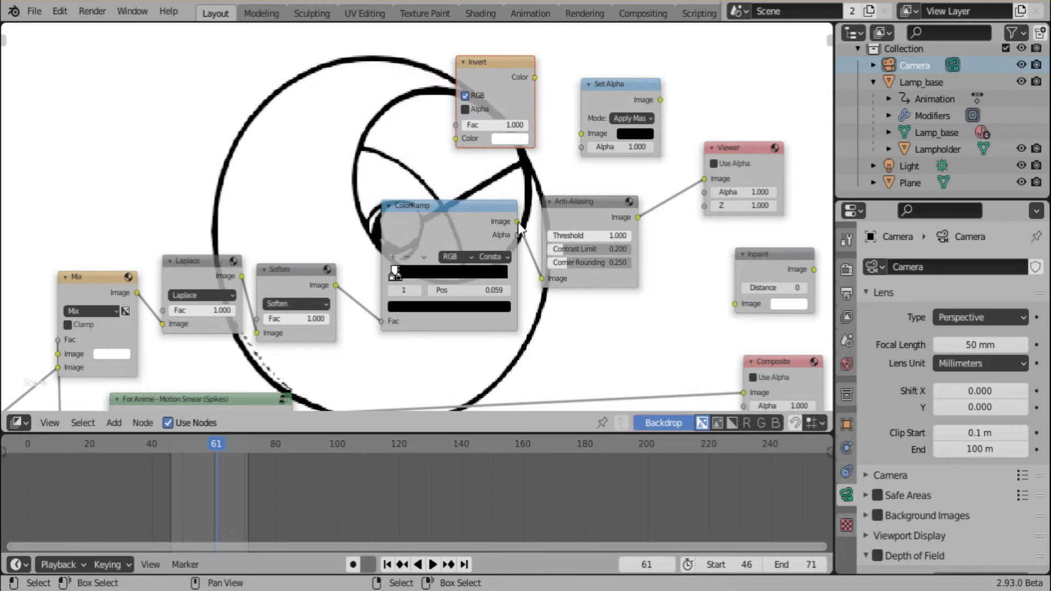
pyautogui.moveTo(518, 221); pyautogui.dragTo(462, 142)
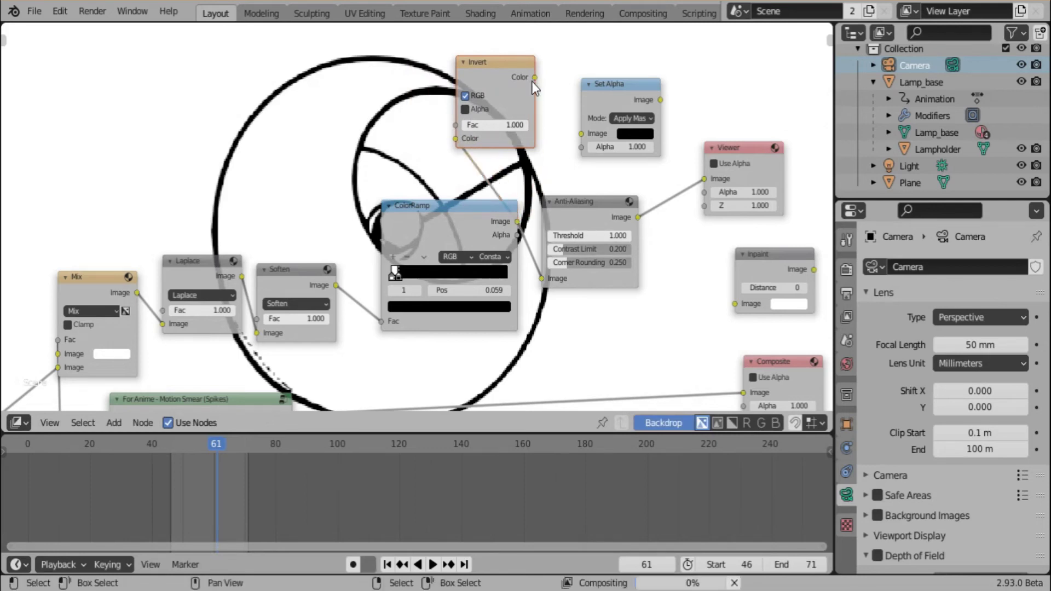
# - Link Invert's output to Set Alpha's Alpha input and Render Layers into Set Alpha
pyautogui.moveTo(535, 77); pyautogui.dragTo(579, 148)
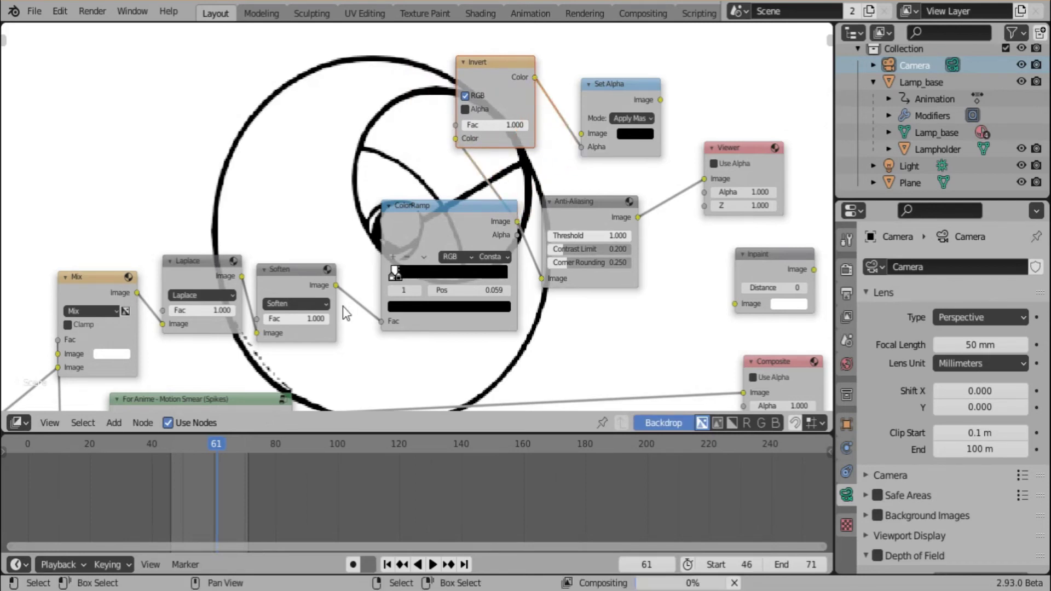
pyautogui.moveTo(348, 225); pyautogui.dragTo(309, 241, button='middle')
pyautogui.scroll(-4, 308, 240)
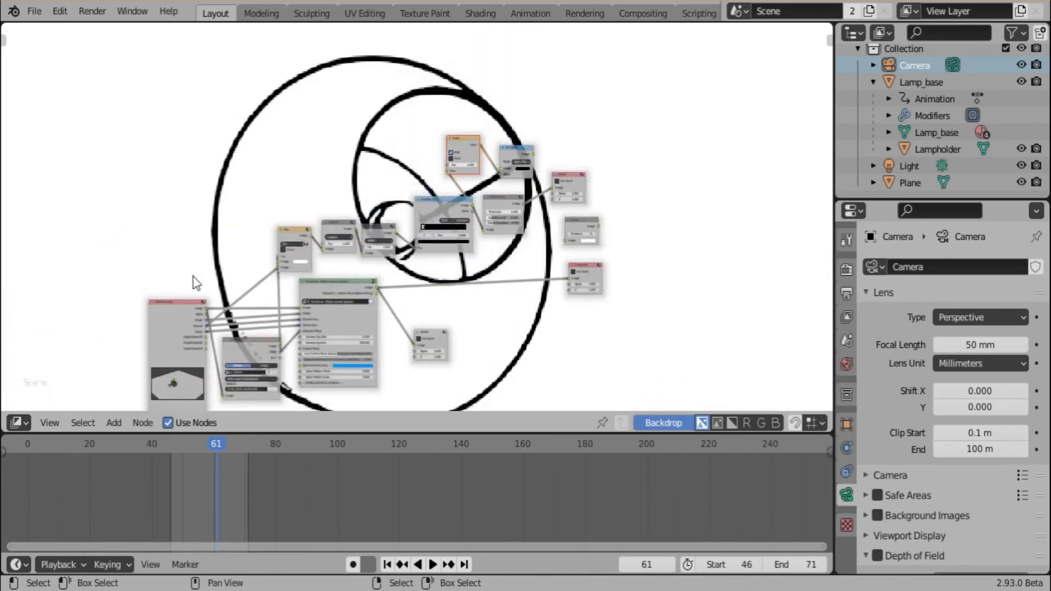
pyautogui.scroll(3, 230, 338)
pyautogui.moveTo(160, 399); pyautogui.dragTo(601, 190)
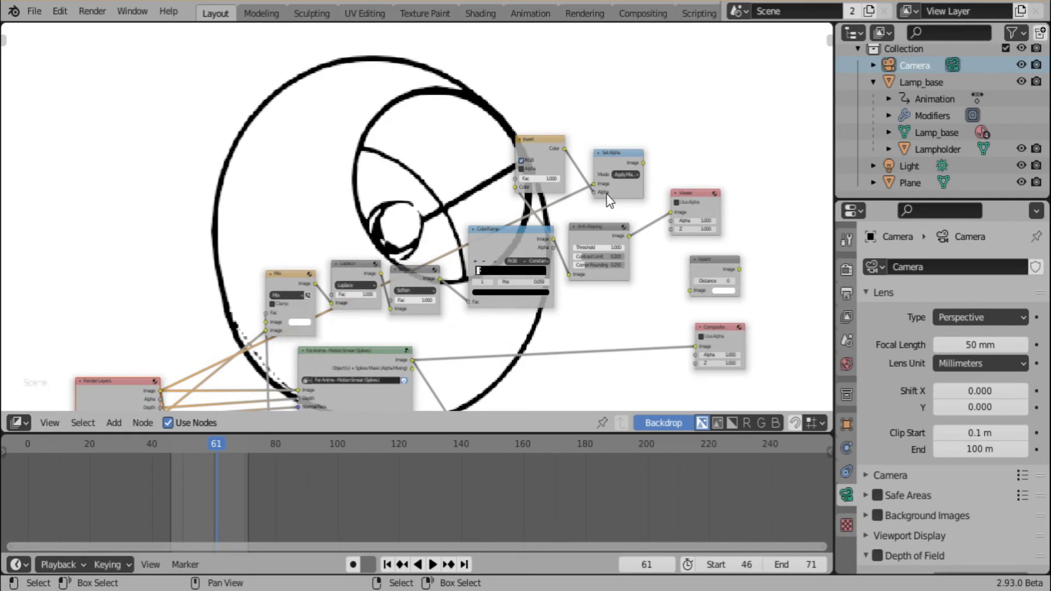
# - Switch Set Alpha to Replace Alpha mode and connect its output to the Viewer
pyautogui.scroll(5, 624, 176)
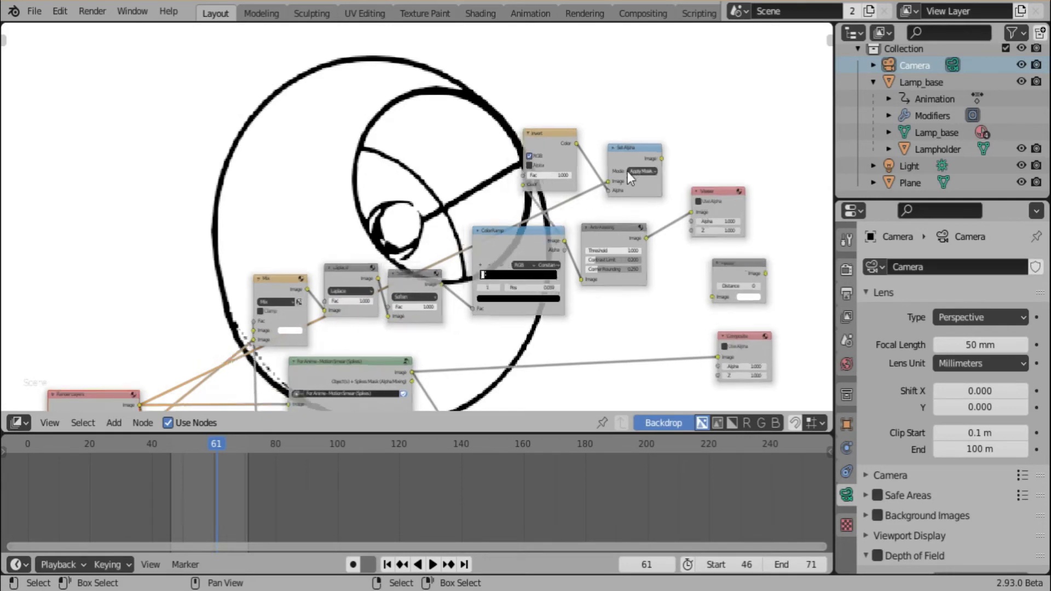
pyautogui.scroll(-2, 580, 242)
pyautogui.click(602, 220)
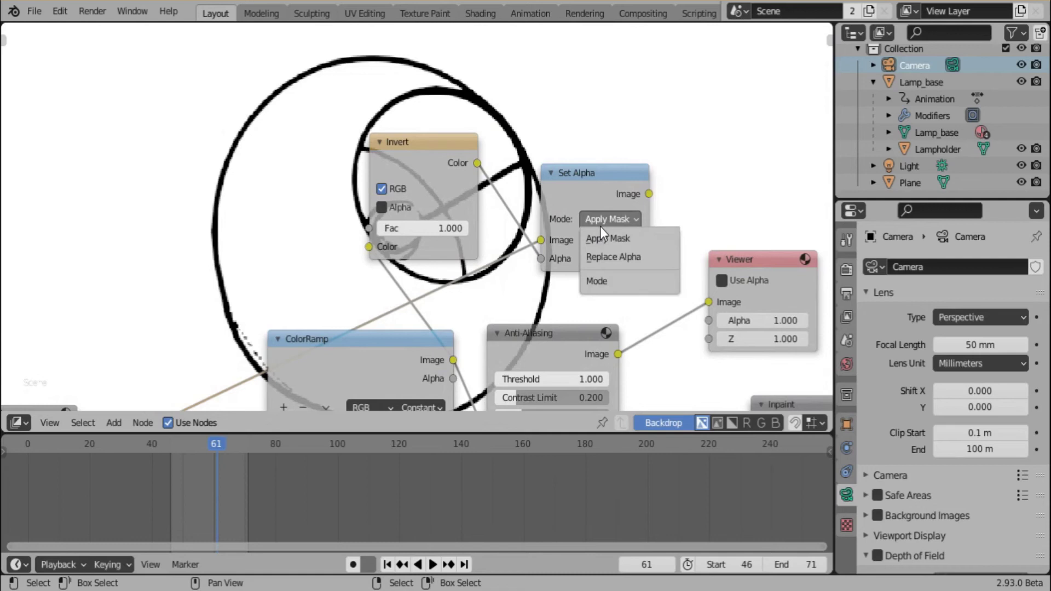
pyautogui.click(604, 255)
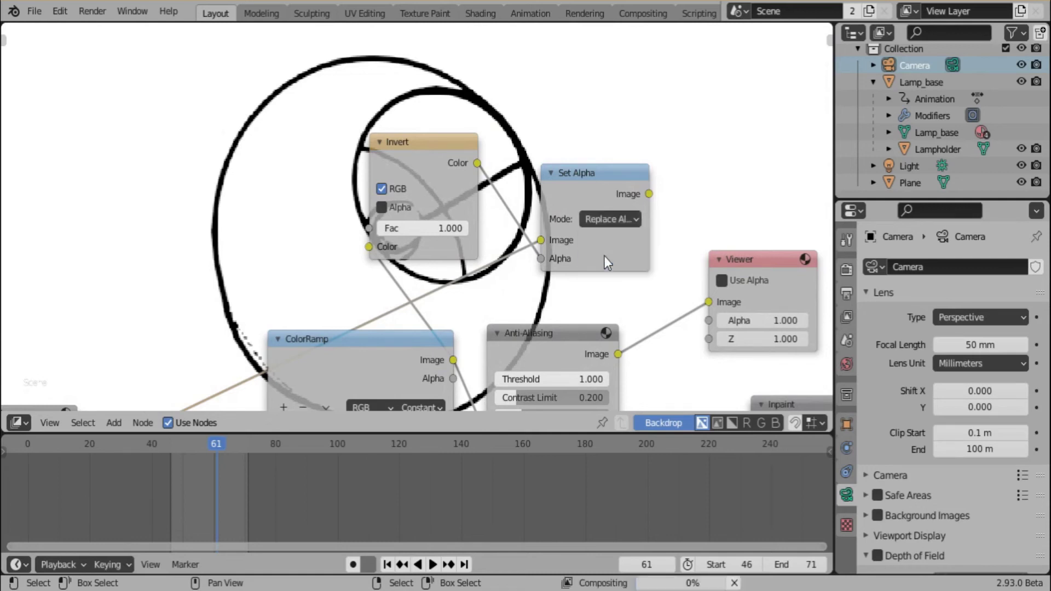
pyautogui.moveTo(545, 149); pyautogui.dragTo(440, 124, button='middle')
pyautogui.scroll(-1, 504, 164)
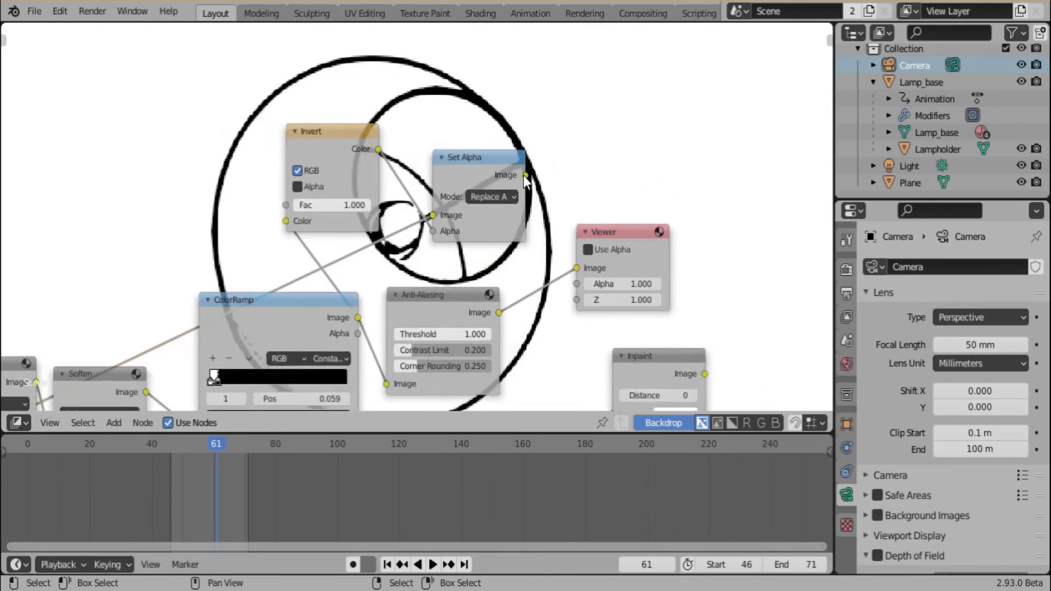
pyautogui.moveTo(526, 175); pyautogui.dragTo(576, 268)
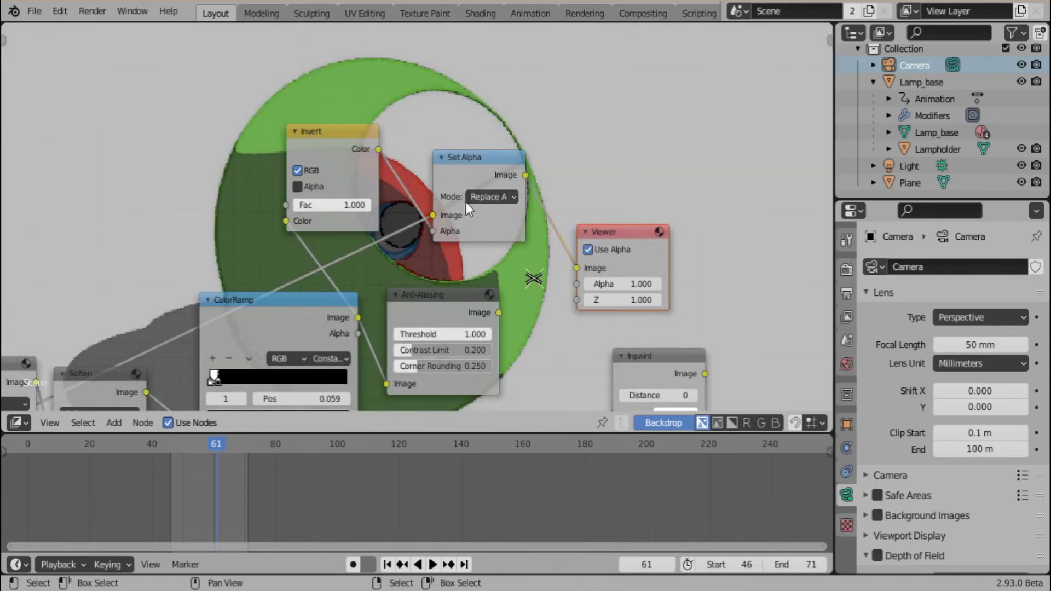
# - Keep Set Alpha on Replace Alpha after trying Apply Mask, and move Viewer and Set Alpha right
pyautogui.click(480, 198)
pyautogui.click(487, 215)
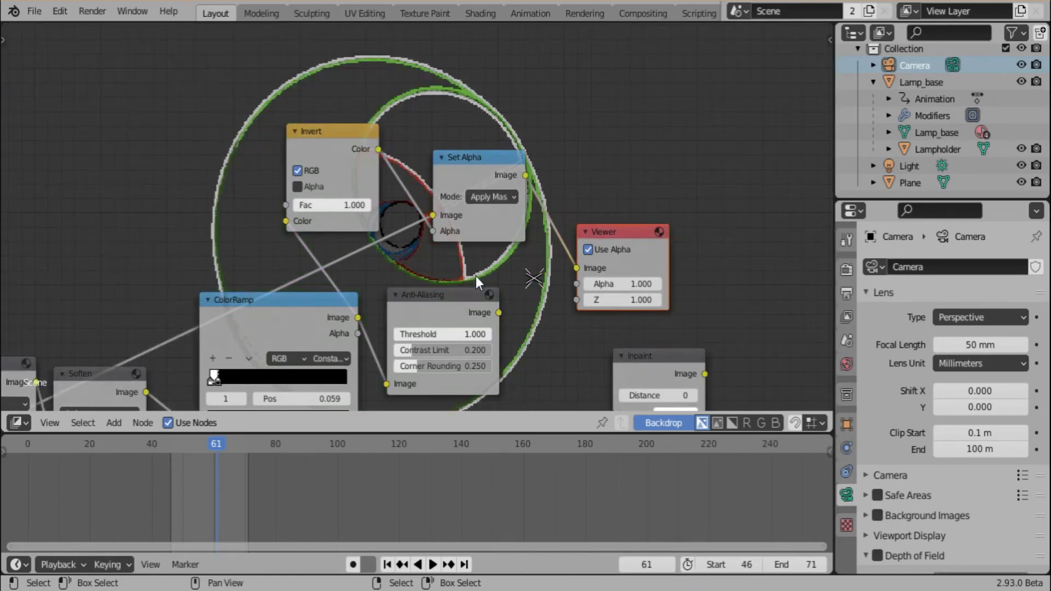
pyautogui.click(485, 199)
pyautogui.click(493, 228)
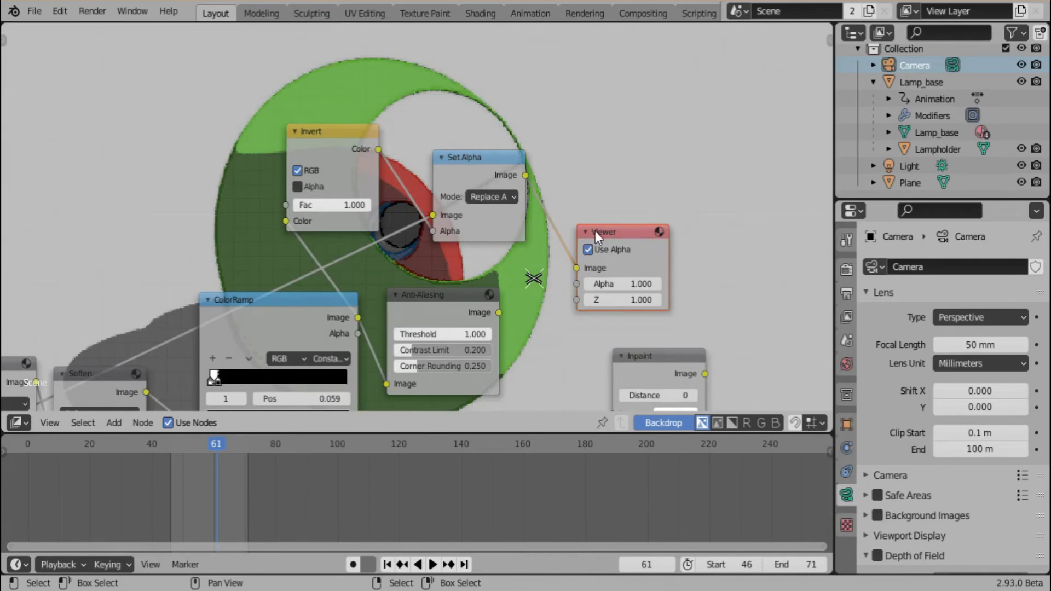
pyautogui.moveTo(596, 231); pyautogui.dragTo(678, 184)
pyautogui.moveTo(451, 193); pyautogui.dragTo(513, 203)
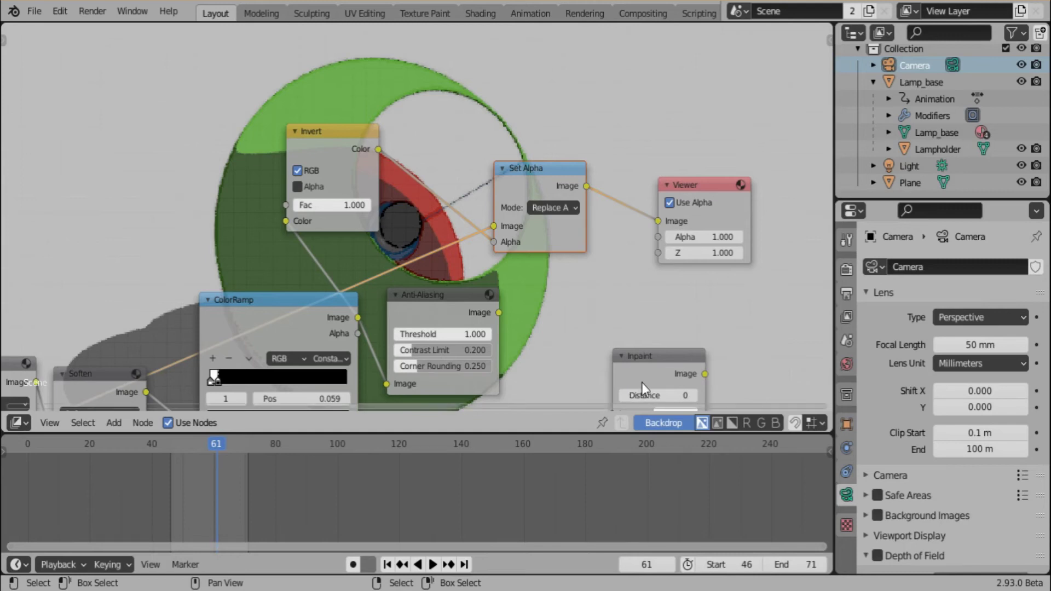
# - Drop the Inpaint node onto the Set Alpha–Viewer link and set its Distance to 90
pyautogui.moveTo(642, 375); pyautogui.dragTo(667, 193)
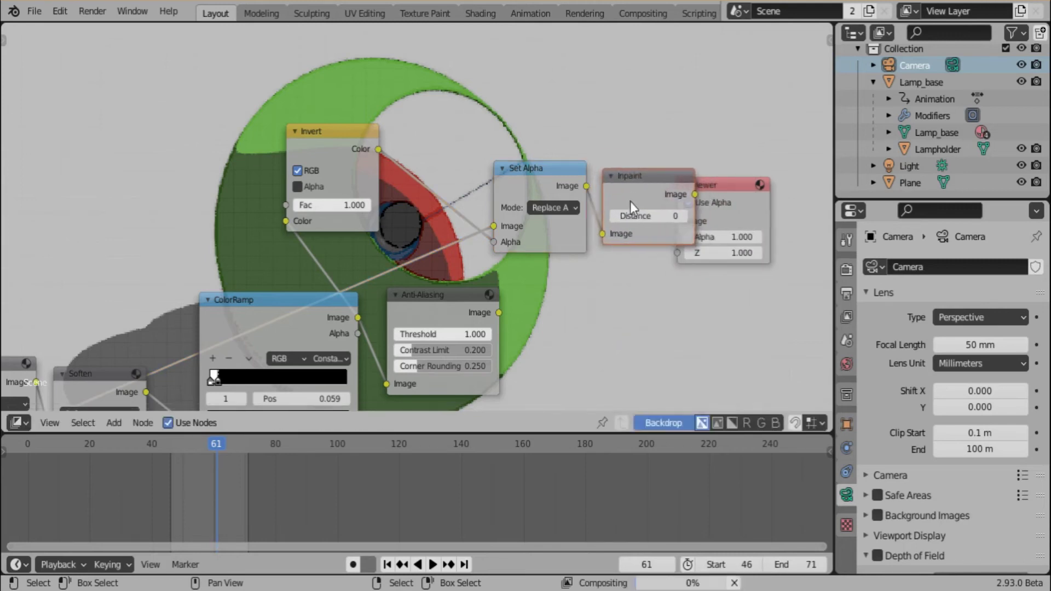
pyautogui.click(662, 216)
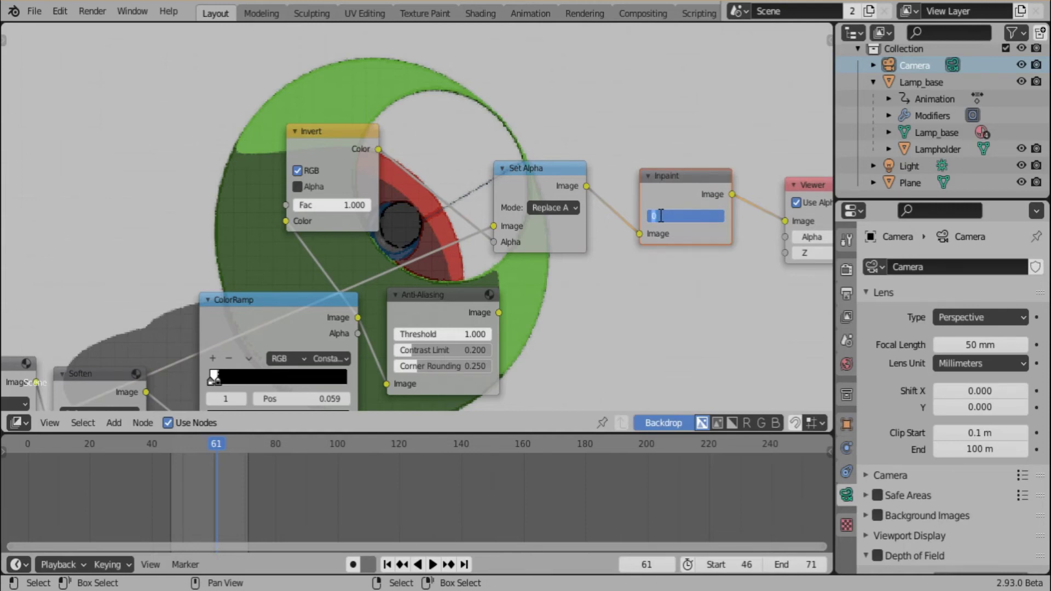
pyautogui.write('90')
pyautogui.press('Return')
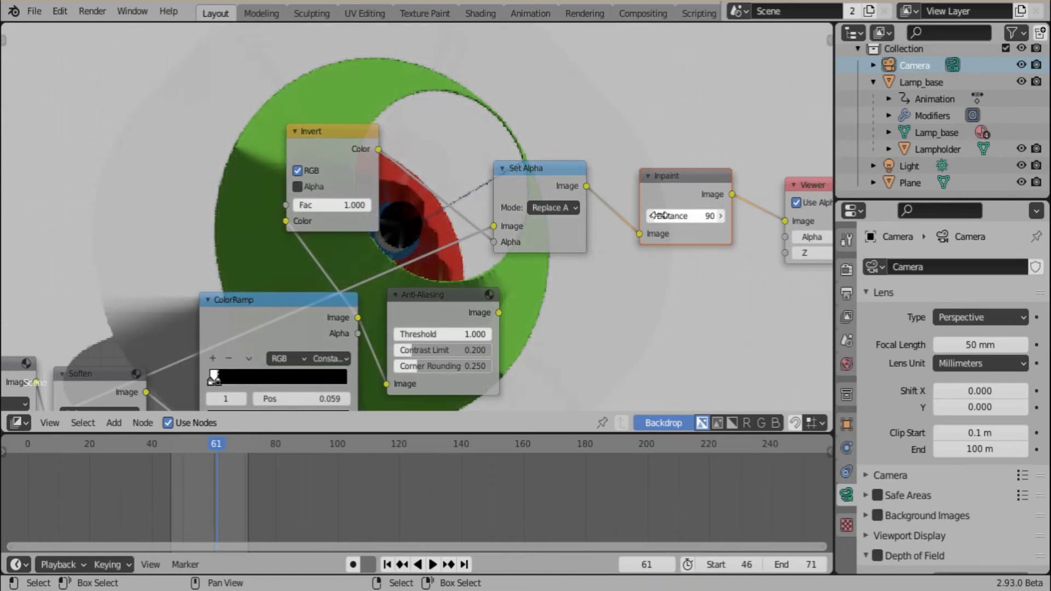
pyautogui.moveTo(523, 121); pyautogui.dragTo(478, 208, button='middle')
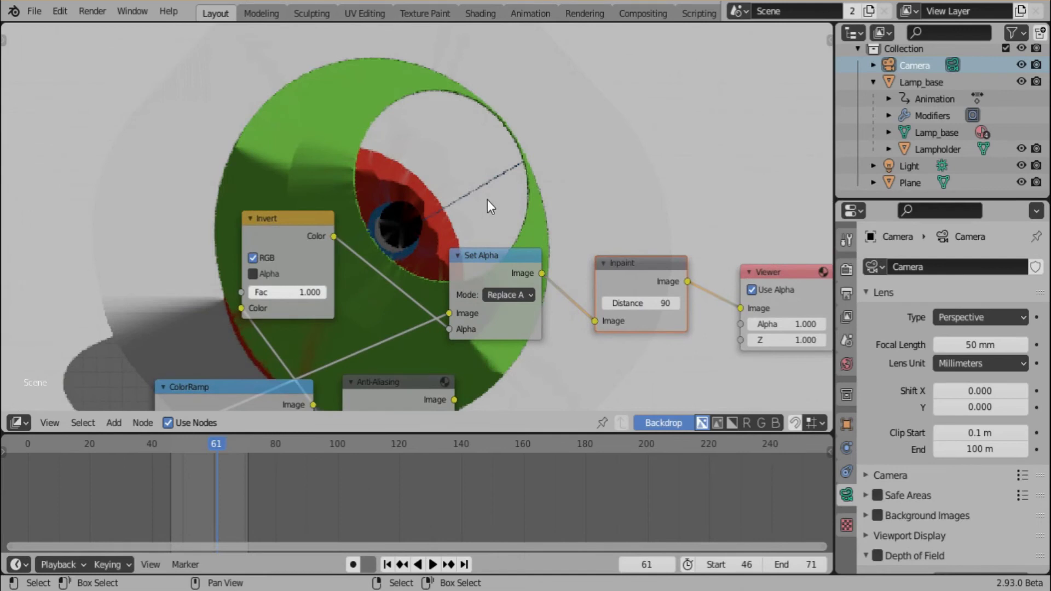
pyautogui.moveTo(487, 199); pyautogui.dragTo(481, 252, button='middle')
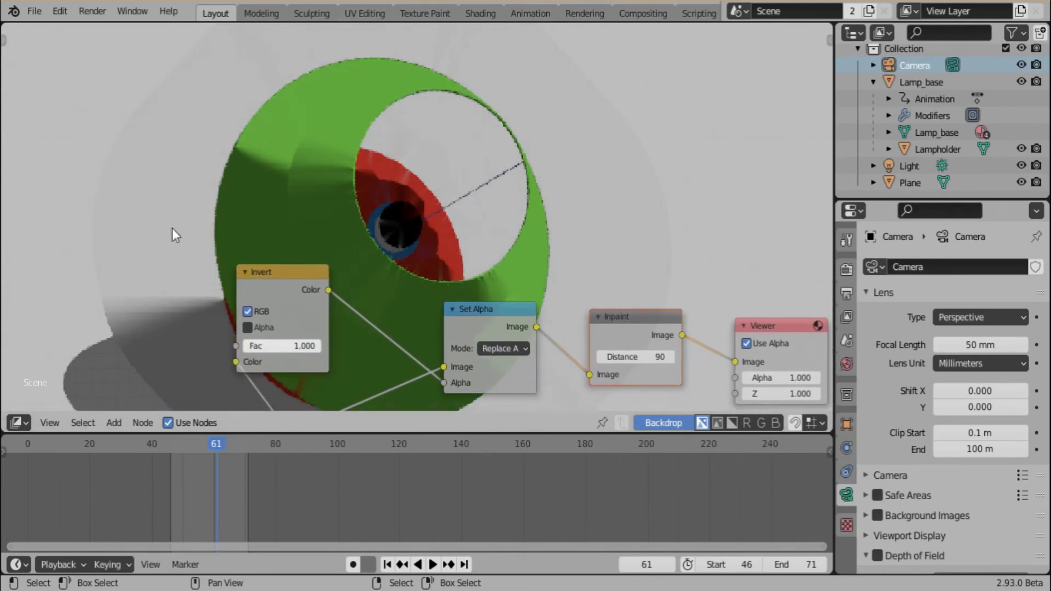
pyautogui.moveTo(641, 165); pyautogui.dragTo(613, 244, button='middle')
# - Insert a Blur node between Inpaint and Viewer, discarding an unwanted Soften filter
pyautogui.hotkey('shift', 'a')
pyautogui.moveTo(624, 279)
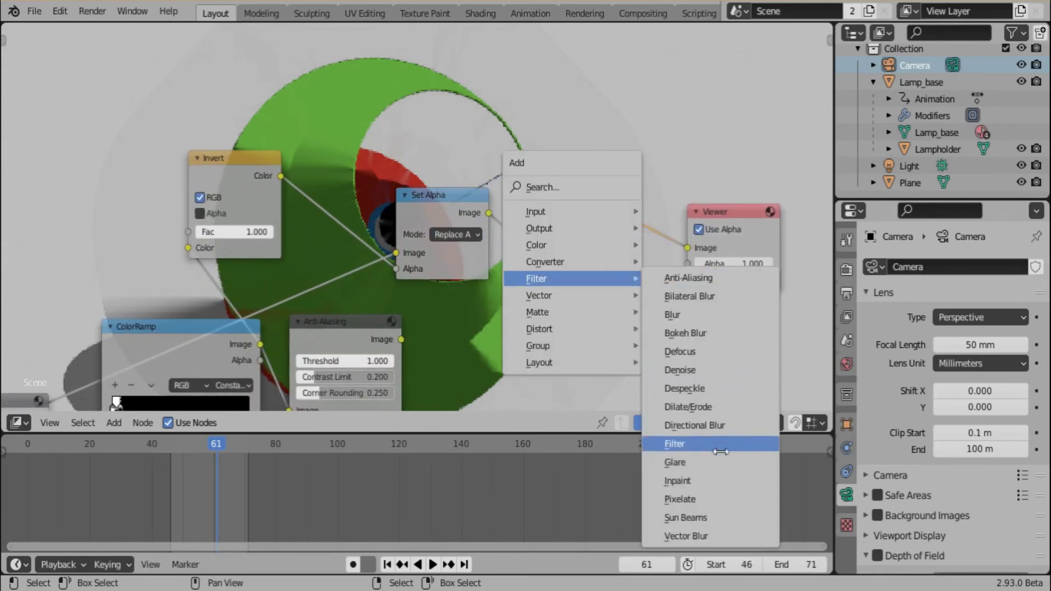
pyautogui.click(675, 443)
pyautogui.click(705, 213)
pyautogui.click(706, 219)
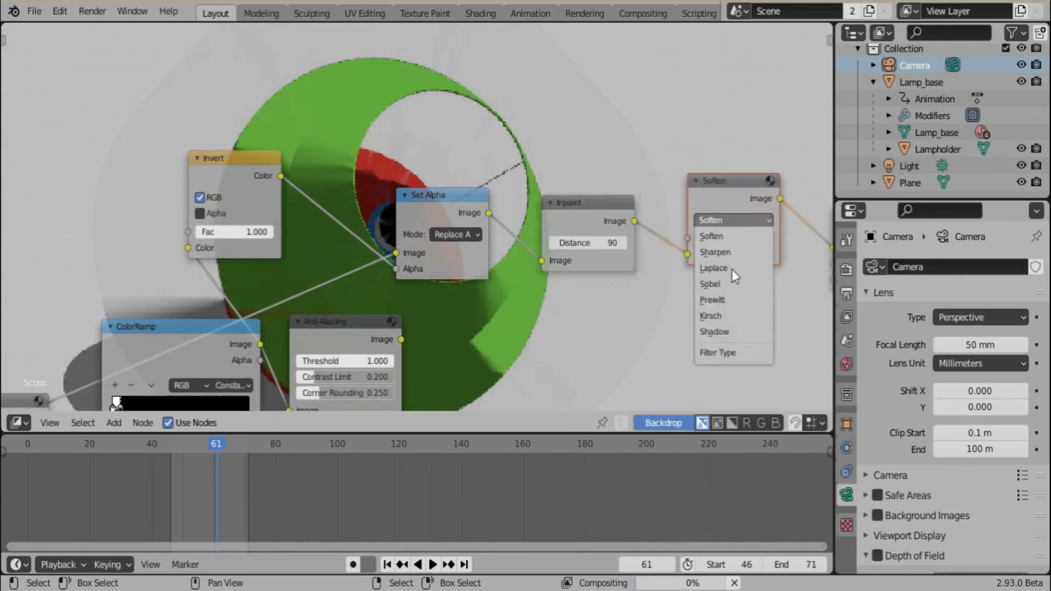
pyautogui.hotkey('ctrl', 'z')
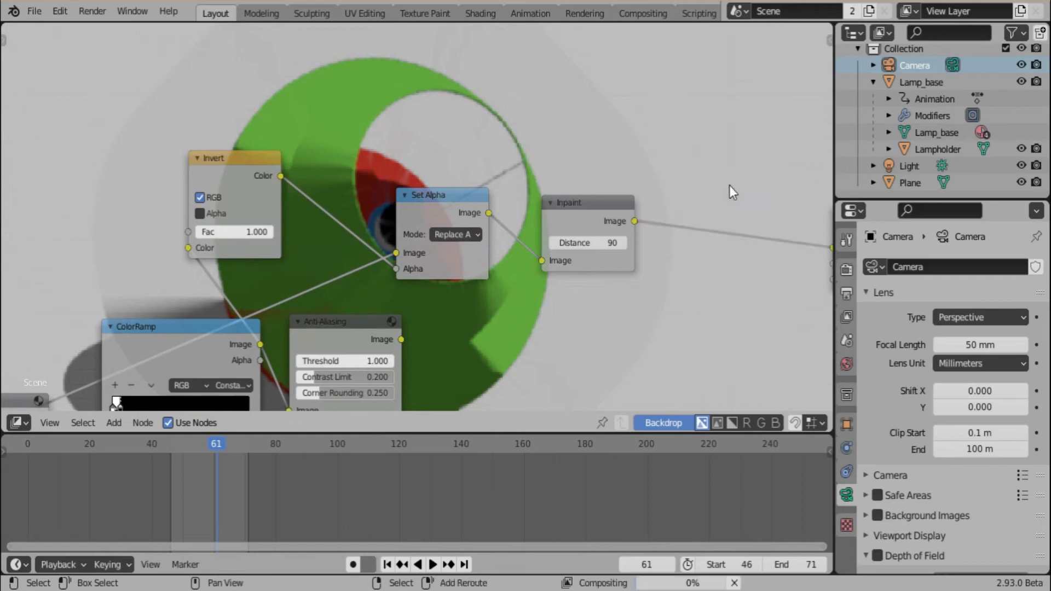
pyautogui.hotkey('shift', 'a')
pyautogui.moveTo(726, 189)
pyautogui.click(793, 222)
pyautogui.click(681, 208)
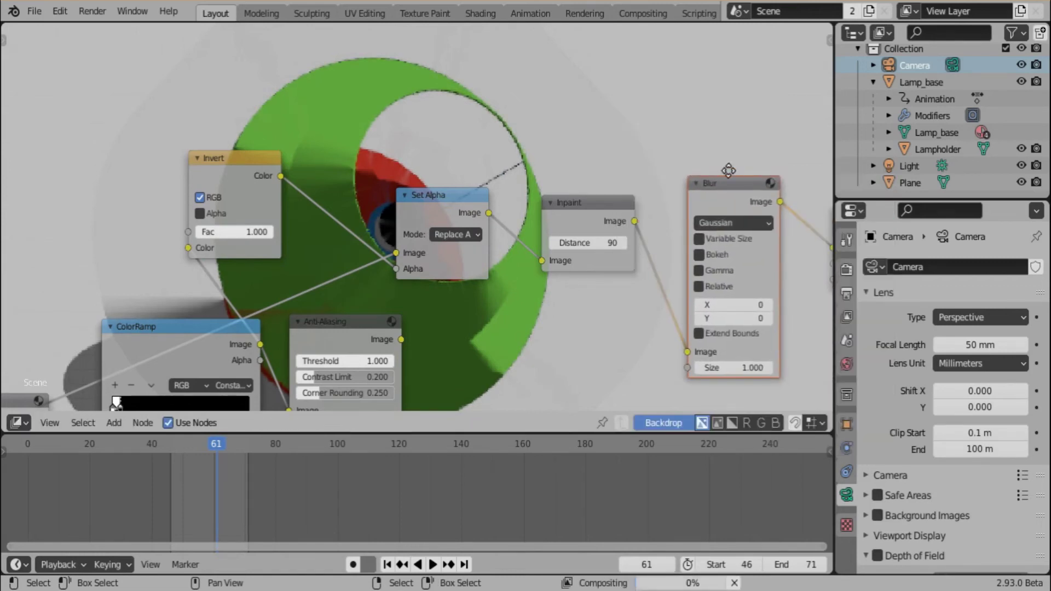
# - Set the Blur to Fast Gaussian with relative size and X at 1%
pyautogui.click(643, 220)
pyautogui.click(664, 317)
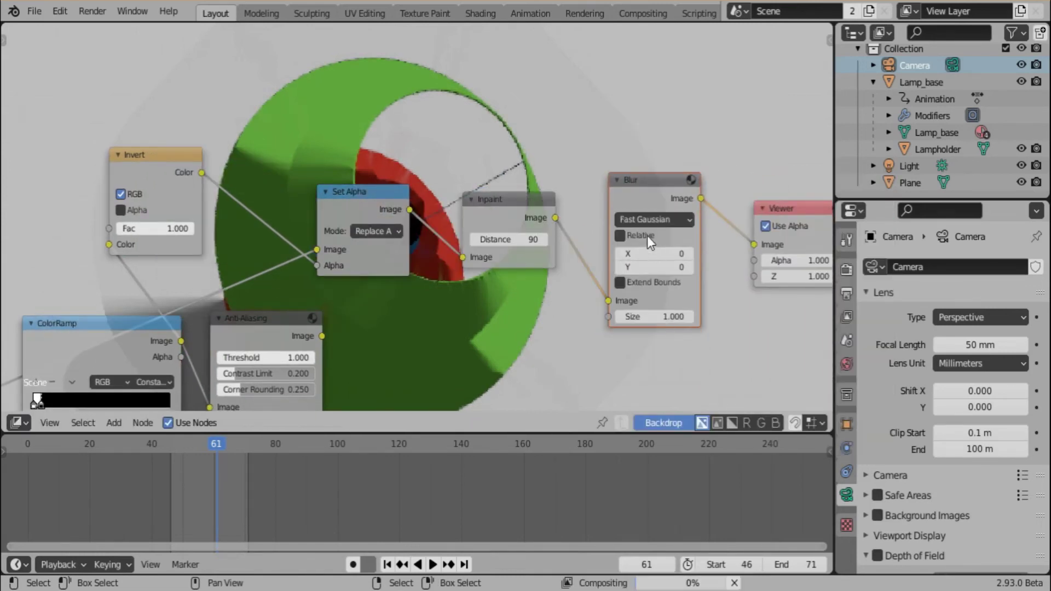
pyautogui.click(646, 235)
pyautogui.click(654, 267)
pyautogui.click(668, 282)
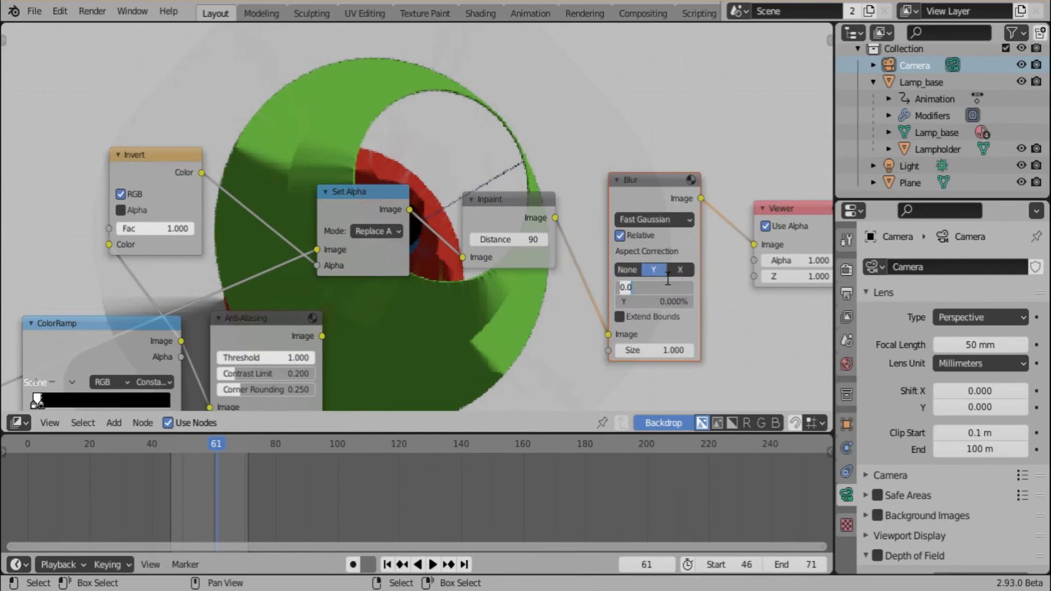
pyautogui.write('1')
pyautogui.press('Return')
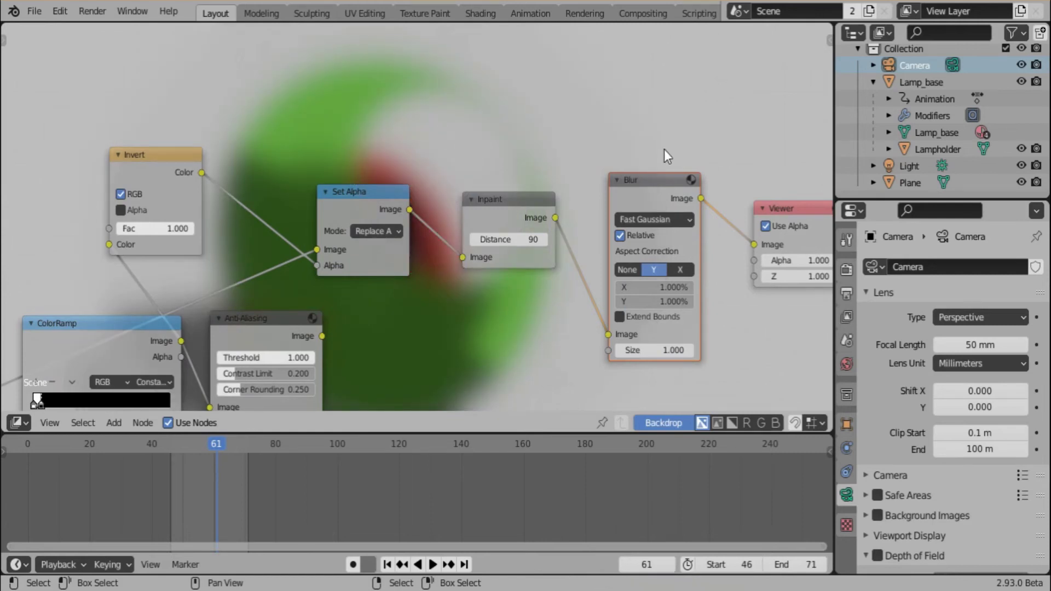
# - Move the Blur node up-left and drop a Mix node between Blur and Viewer
pyautogui.moveTo(639, 181); pyautogui.dragTo(624, 129)
pyautogui.moveTo(699, 213); pyautogui.dragTo(649, 221, button='middle')
pyautogui.hotkey('shift', 'a')
pyautogui.moveTo(648, 222)
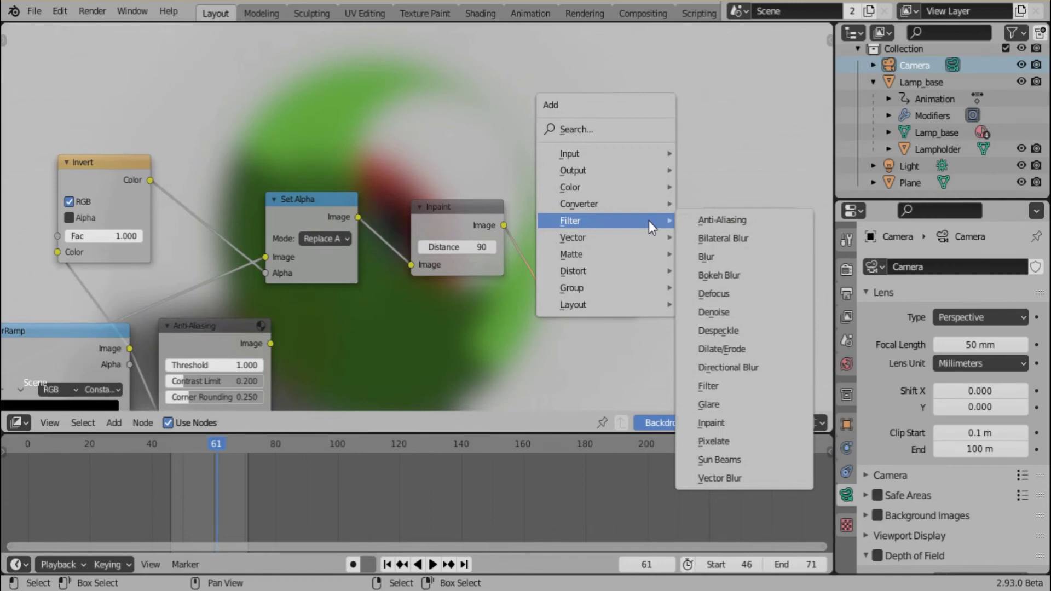
pyautogui.press('Escape')
pyautogui.moveTo(610, 201); pyautogui.dragTo(620, 225, button='middle')
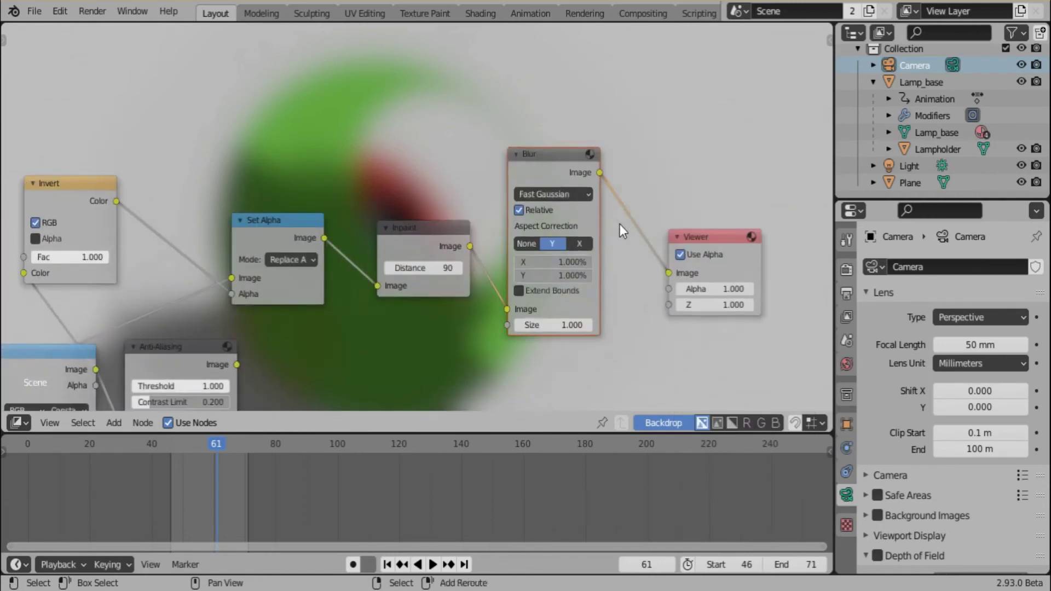
pyautogui.hotkey('shift', 'a')
pyautogui.moveTo(572, 193)
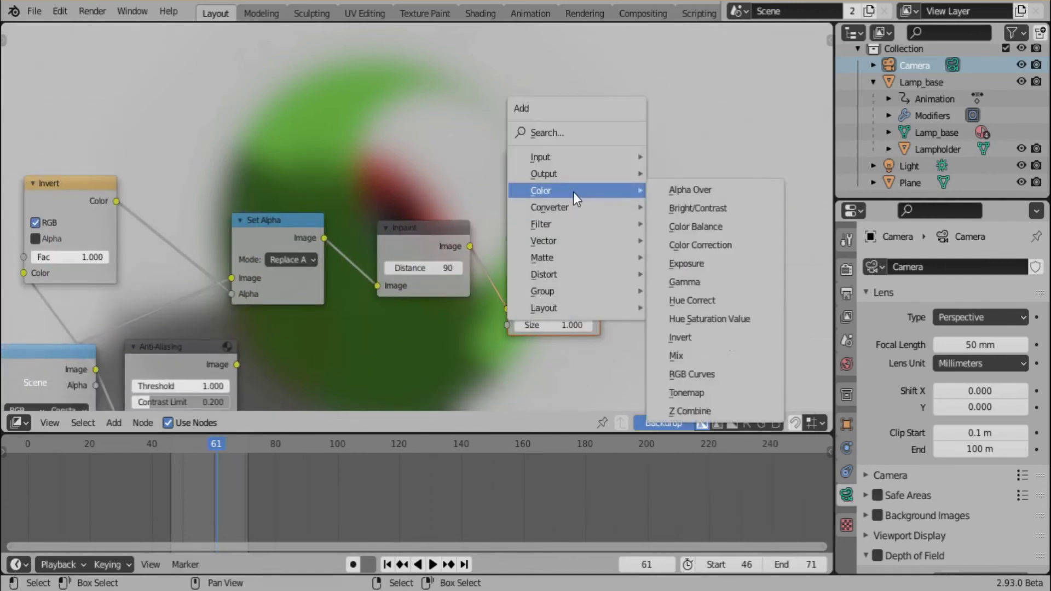
pyautogui.click(712, 356)
pyautogui.click(694, 274)
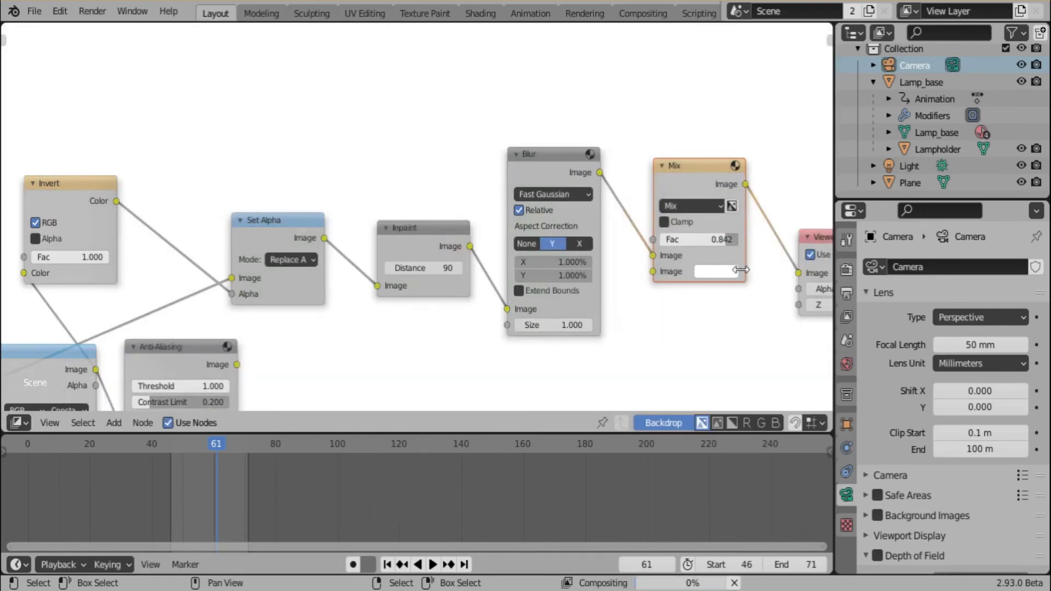
# - Set the Mix node's second colour to black and lower its factor to 0.608
pyautogui.click(717, 271)
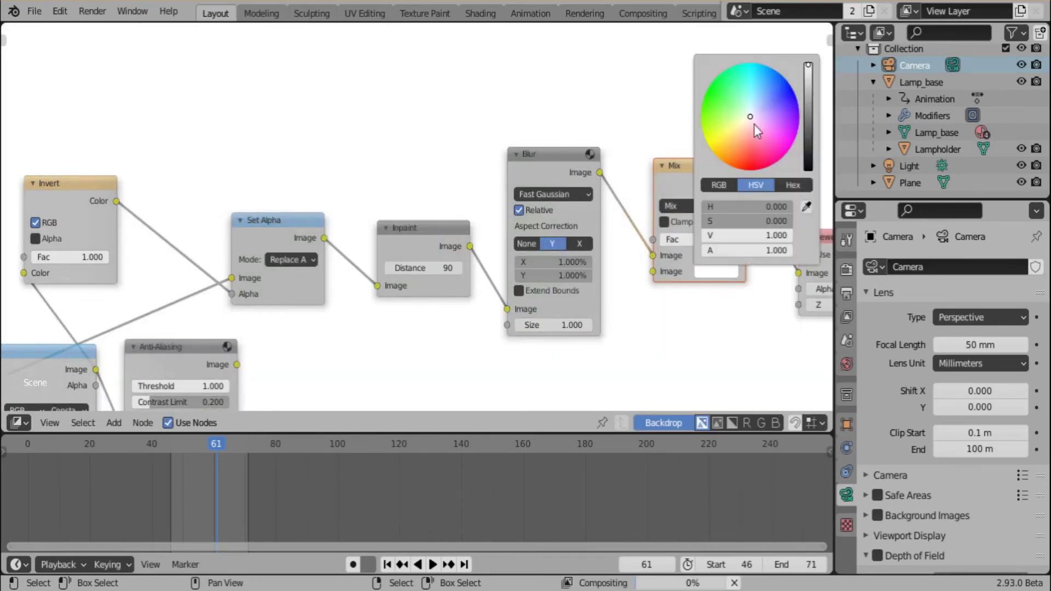
pyautogui.moveTo(803, 122); pyautogui.dragTo(814, 176)
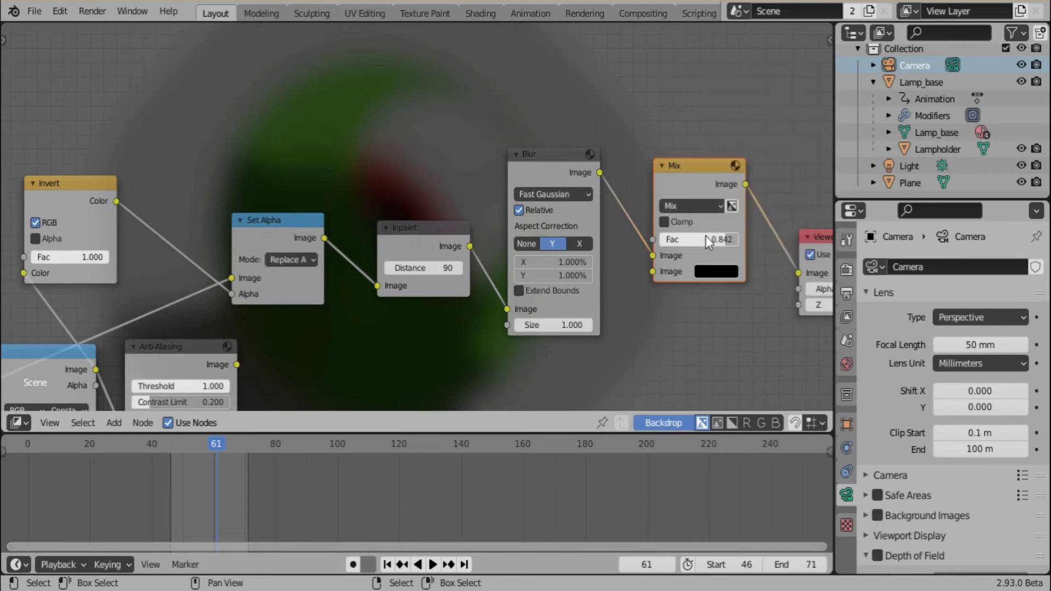
pyautogui.moveTo(705, 236); pyautogui.dragTo(687, 236)
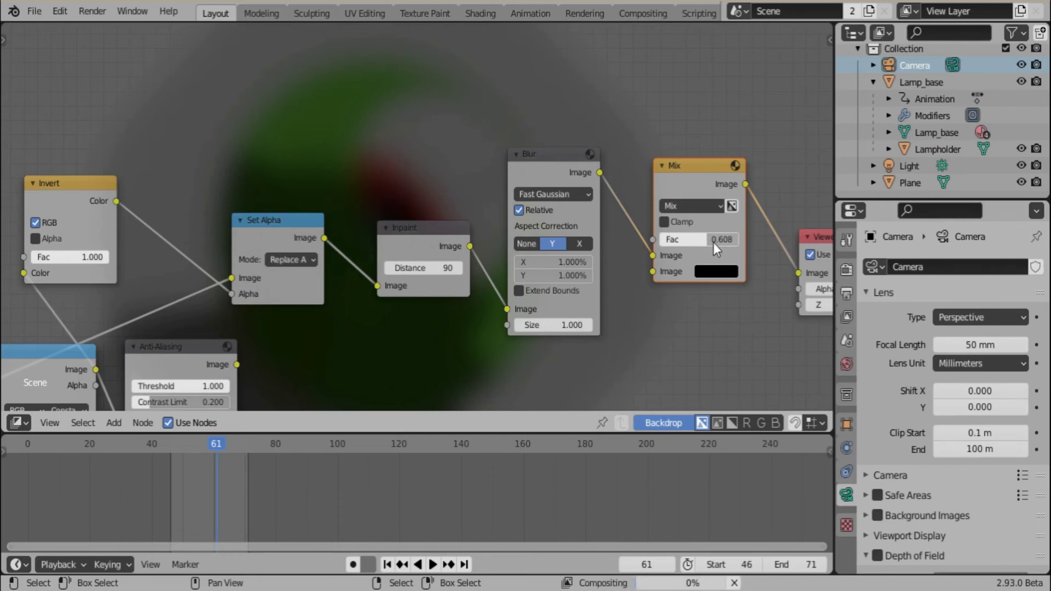
pyautogui.keyDown('shift'); pyautogui.scroll(-2, 726, 239); pyautogui.keyUp('shift')
# - Add a second Mix node and link the first Mix output into it
pyautogui.scroll(-1, 645, 200)
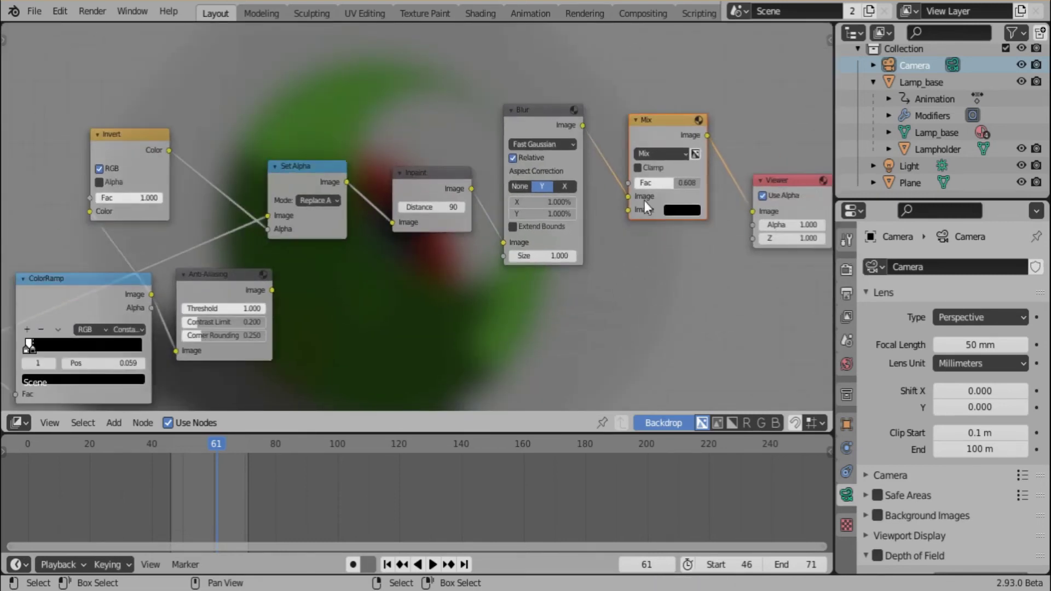
pyautogui.hotkey('shift', 'a')
pyautogui.moveTo(612, 177)
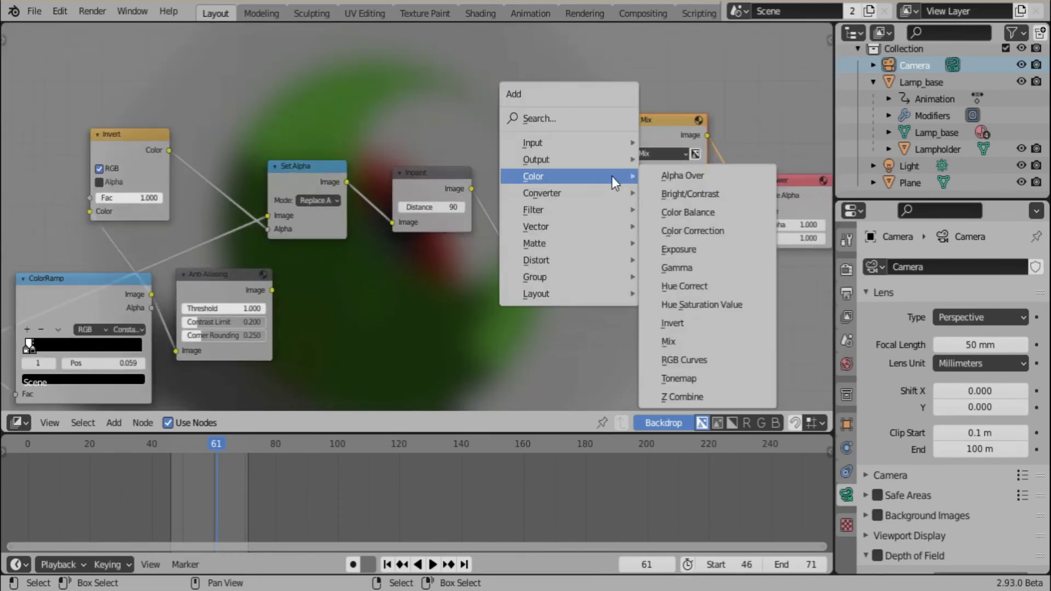
pyautogui.click(684, 341)
pyautogui.click(742, 159)
pyautogui.scroll(-2, 386, 277)
pyautogui.keyDown('shift'); pyautogui.scroll(-1, 399, 215); pyautogui.keyUp('shift')
pyautogui.keyDown('ctrl'); pyautogui.hscroll(-2, 399, 216); pyautogui.keyUp('ctrl')
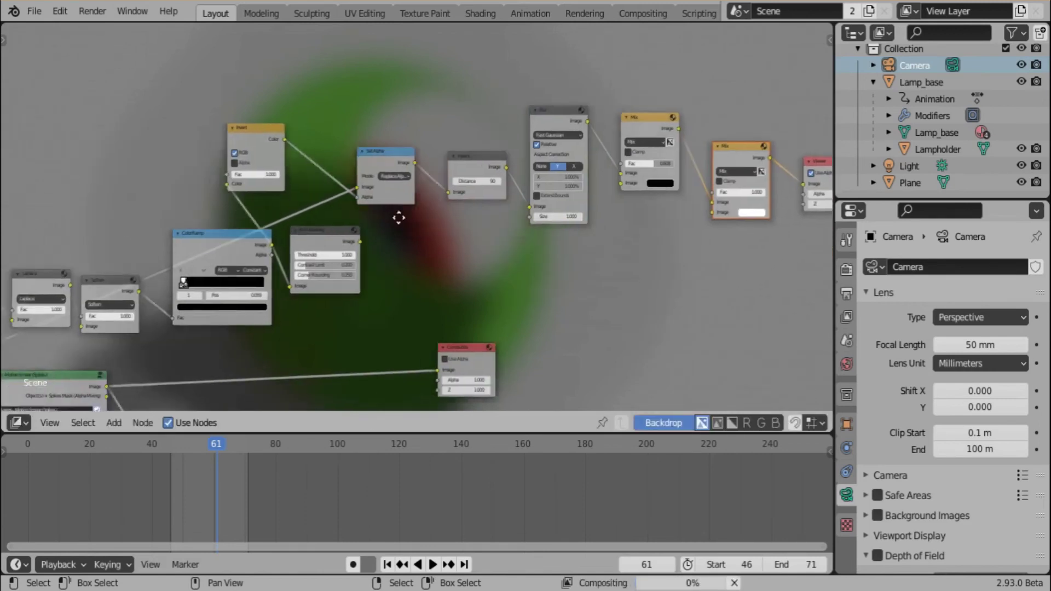
pyautogui.keyDown('shift'); pyautogui.scroll(-1, 346, 244); pyautogui.keyUp('shift')
pyautogui.keyDown('ctrl'); pyautogui.hscroll(1, 346, 244); pyautogui.keyUp('ctrl')
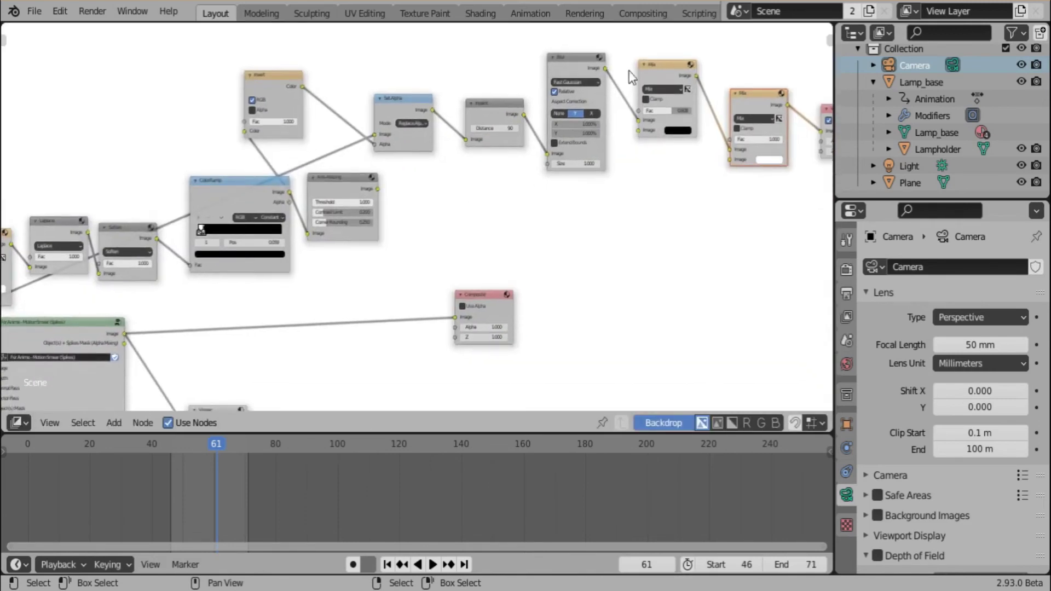
pyautogui.moveTo(405, 203); pyautogui.dragTo(565, 178)
pyautogui.scroll(-4, 565, 178)
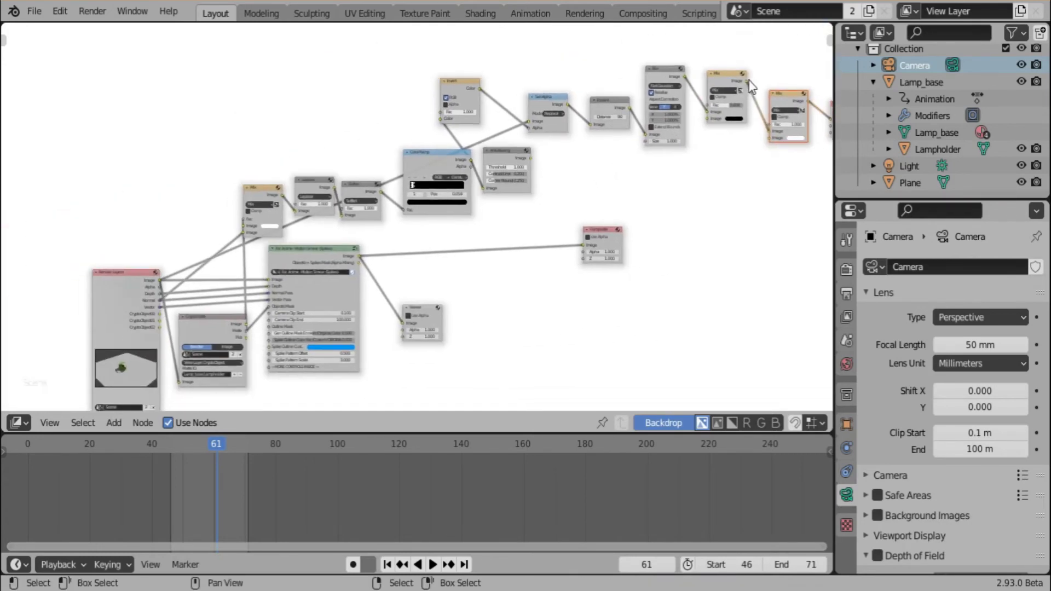
pyautogui.moveTo(746, 81); pyautogui.dragTo(736, 177)
pyautogui.moveTo(736, 177); pyautogui.dragTo(499, 262, button='middle')
pyautogui.scroll(2, 596, 255)
# - Move the Viewer right, place the second Mix beside the first, and feed Anti-Aliasing line-art into it
pyautogui.press('g')
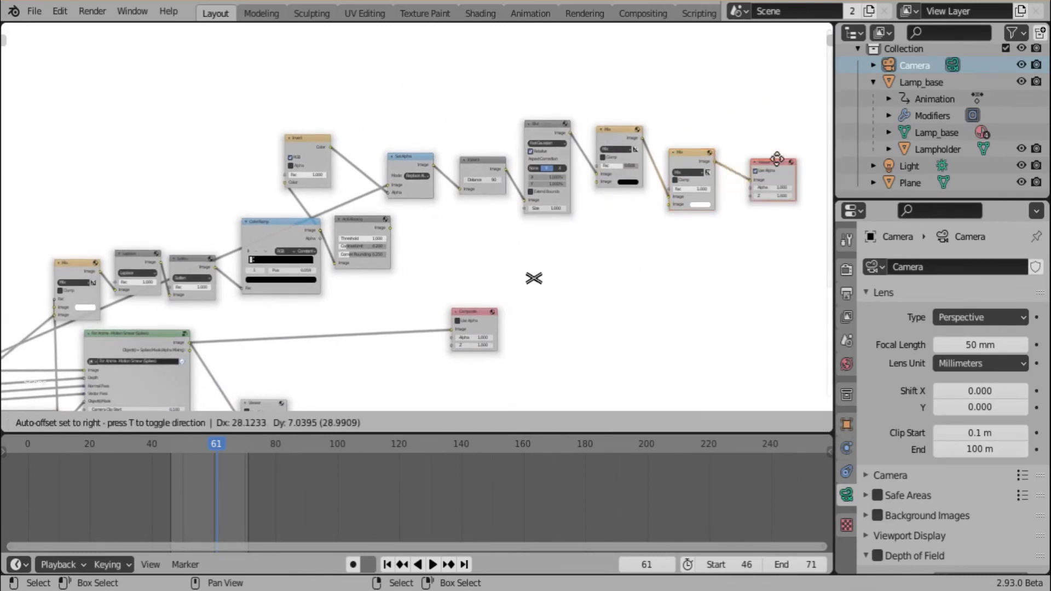
pyautogui.click(723, 183)
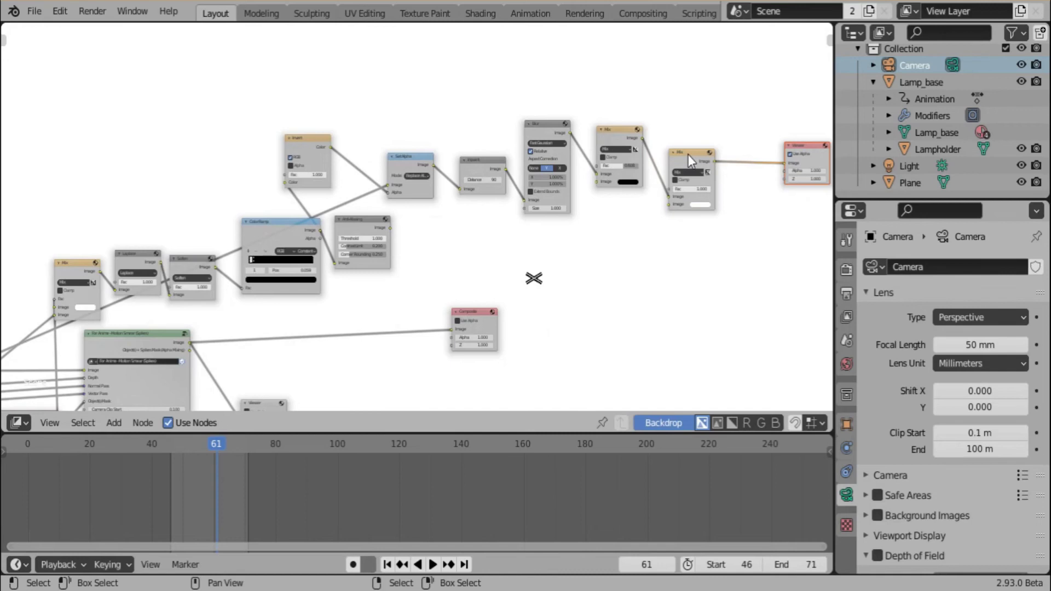
pyautogui.moveTo(688, 154); pyautogui.dragTo(677, 132)
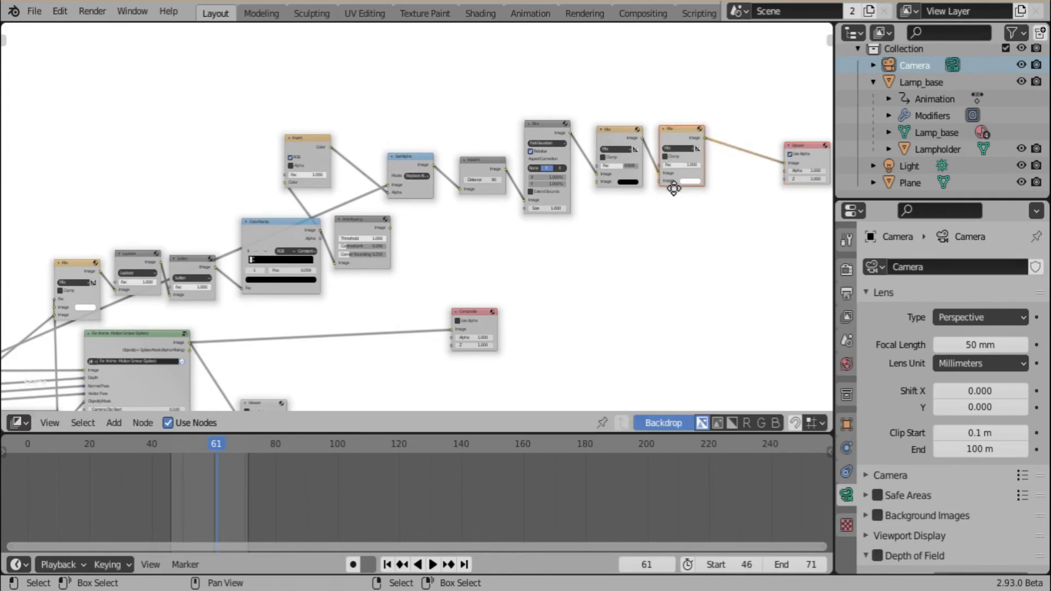
pyautogui.moveTo(674, 188); pyautogui.dragTo(594, 274, button='middle')
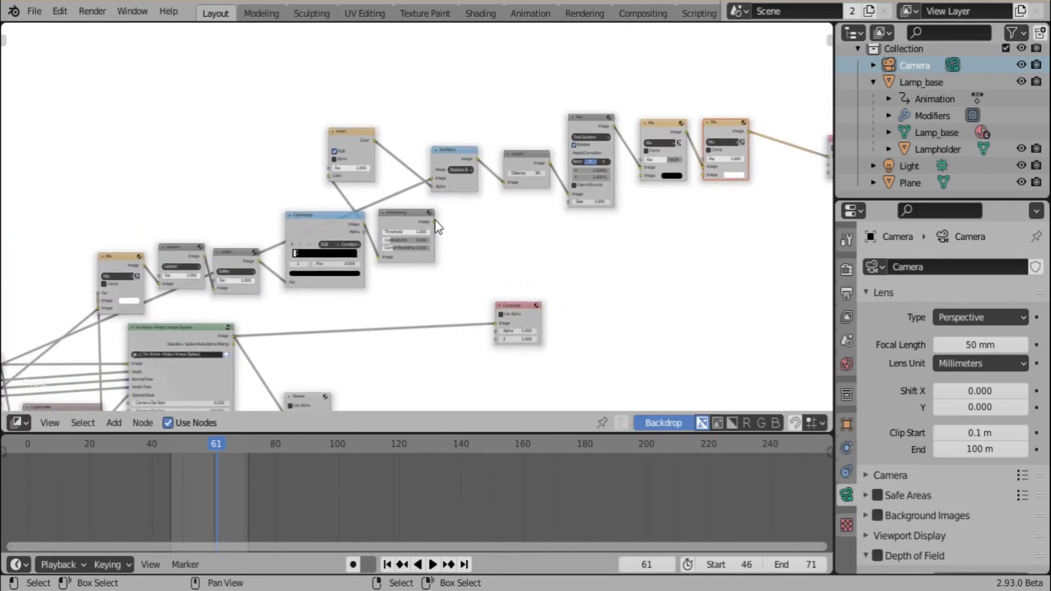
pyautogui.moveTo(435, 222); pyautogui.dragTo(704, 160)
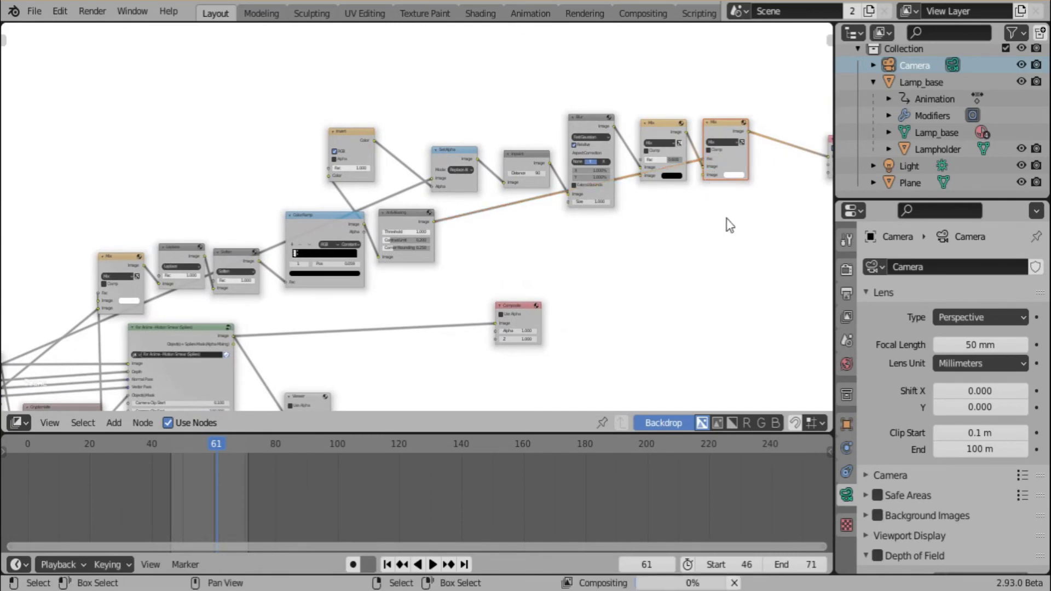
pyautogui.moveTo(507, 212); pyautogui.dragTo(581, 183, button='middle')
pyautogui.scroll(-2, 751, 109)
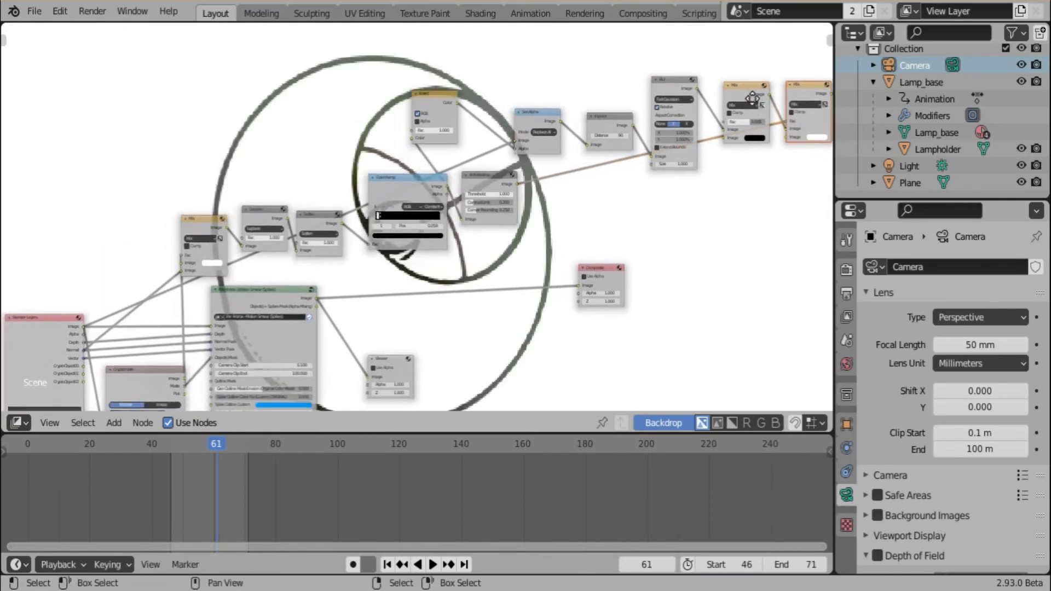
# - Link the Mix result to Motion Smear's Spike Outline Custom Color and Blur into the right Mix
pyautogui.moveTo(717, 113); pyautogui.dragTo(242, 377)
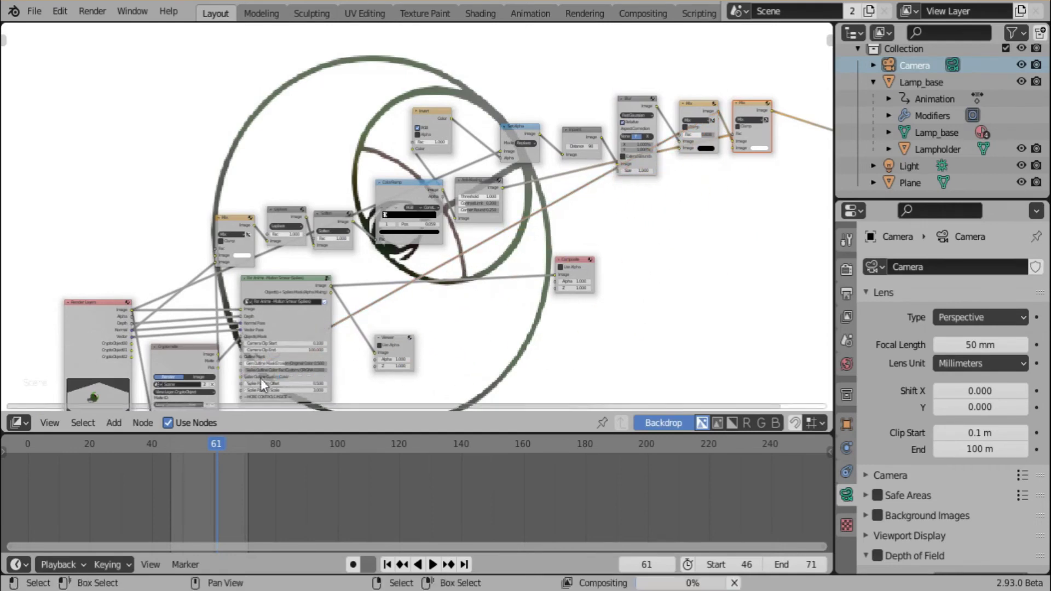
pyautogui.click(127, 310)
pyautogui.moveTo(617, 164); pyautogui.dragTo(733, 149)
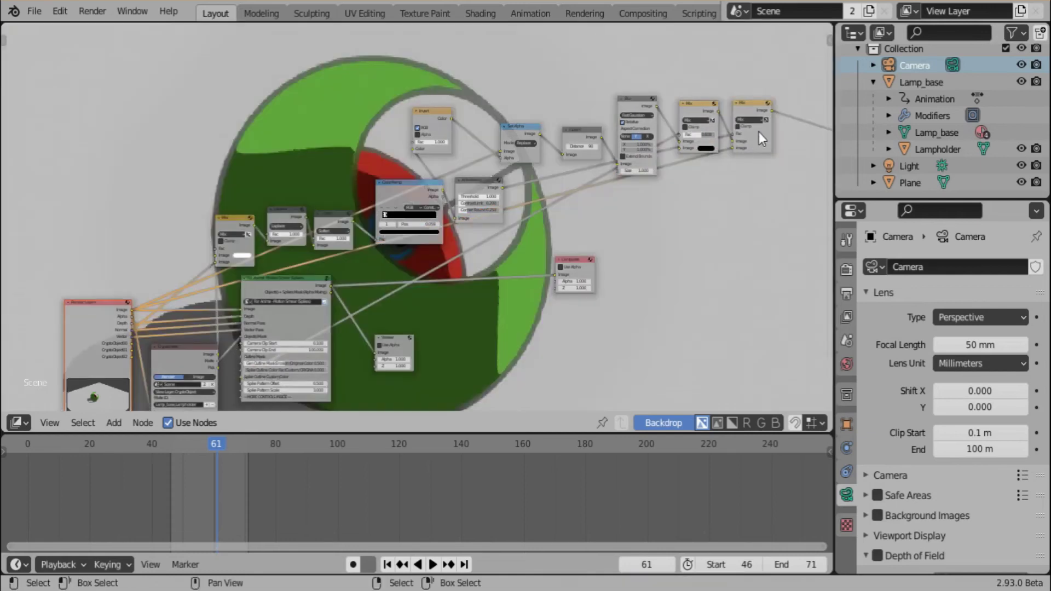
pyautogui.moveTo(701, 179); pyautogui.dragTo(582, 205, button='middle')
pyautogui.scroll(3, 722, 160)
pyautogui.moveTo(722, 160); pyautogui.dragTo(552, 302, button='middle')
pyautogui.scroll(1, 523, 313)
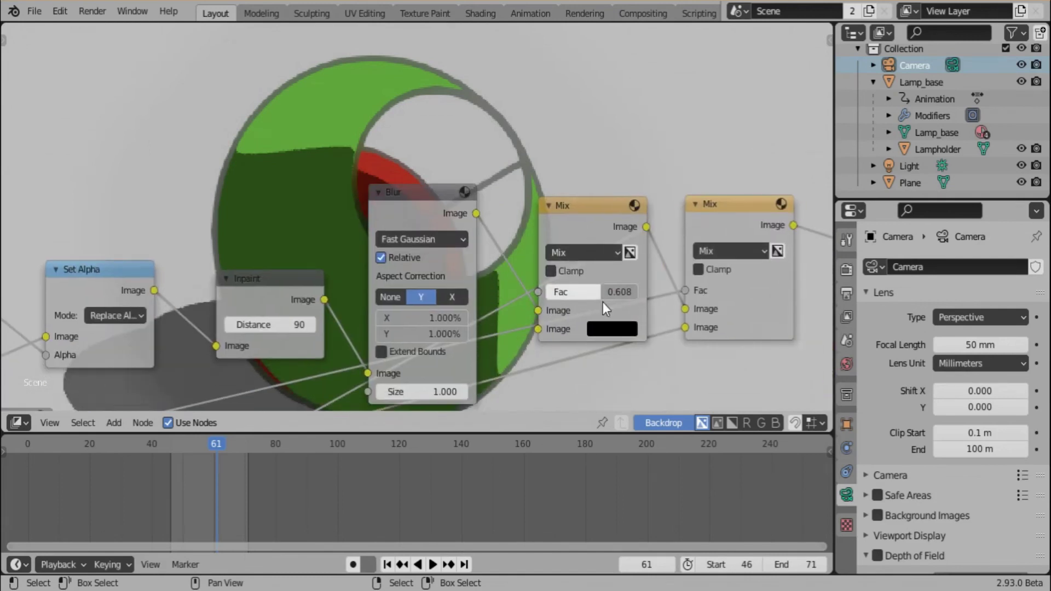
# - Raise the first Mix factor to 0.892
pyautogui.moveTo(618, 292); pyautogui.dragTo(629, 293)
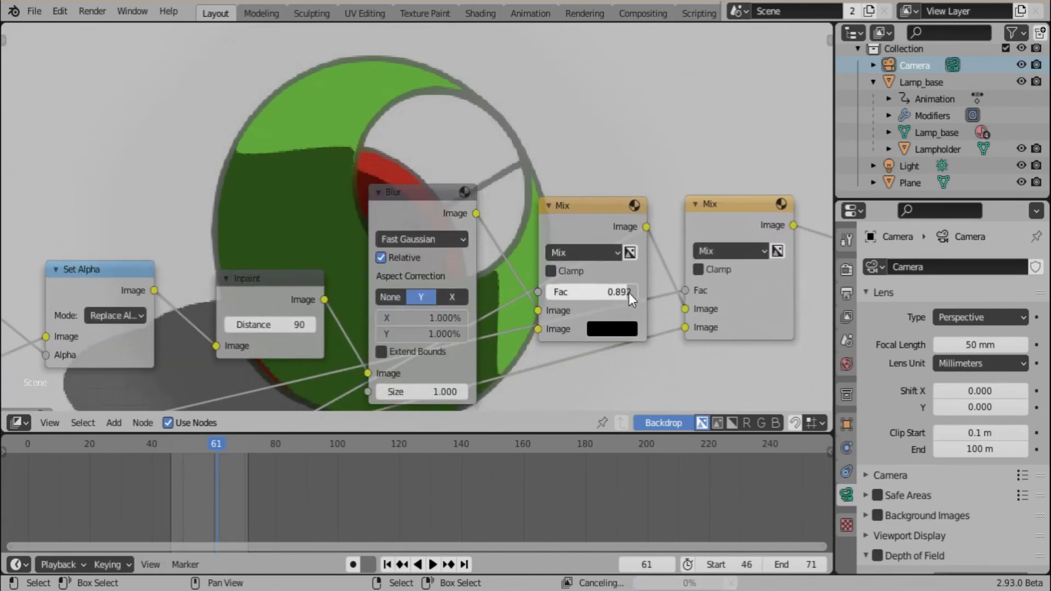
pyautogui.moveTo(568, 177); pyautogui.dragTo(614, 279, button='middle')
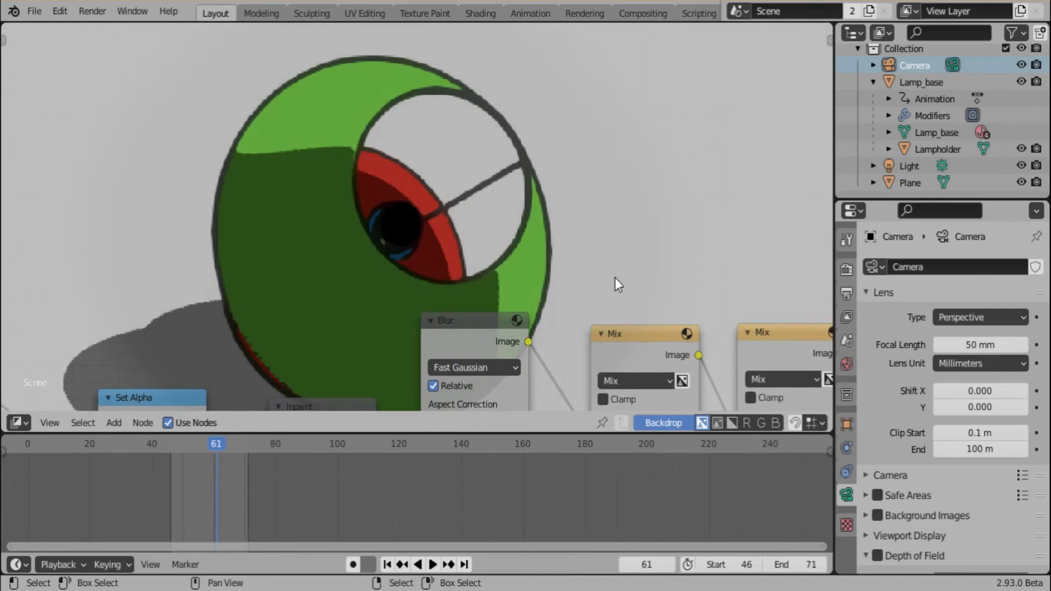
pyautogui.moveTo(459, 234); pyautogui.dragTo(586, 302, button='middle')
pyautogui.moveTo(330, 243); pyautogui.dragTo(524, 94, button='middle')
pyautogui.moveTo(464, 284); pyautogui.dragTo(500, 221, button='middle')
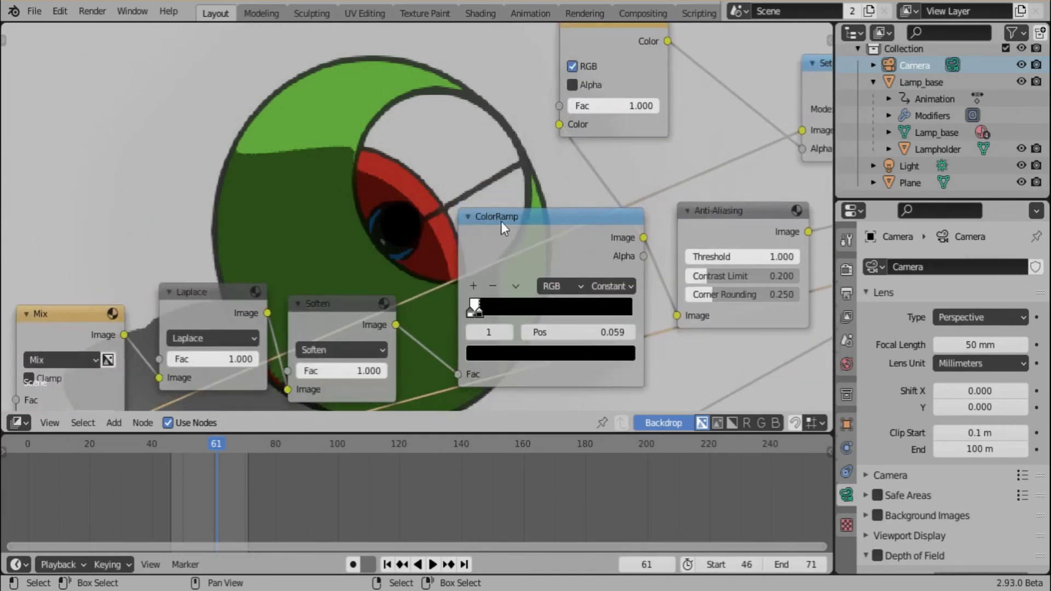
# - Move the ColorRamp stop to 0.045
pyautogui.moveTo(479, 312); pyautogui.dragTo(487, 313)
pyautogui.moveTo(540, 120); pyautogui.dragTo(559, 324, button='middle')
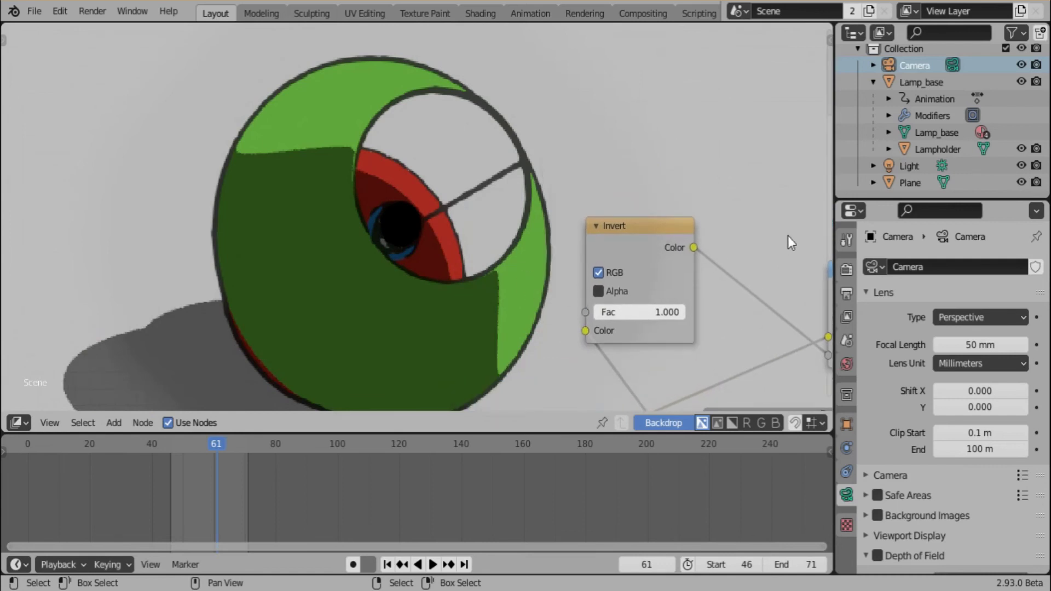
pyautogui.moveTo(787, 235); pyautogui.dragTo(305, 215, button='middle')
pyautogui.moveTo(550, 203); pyautogui.dragTo(290, 214, button='middle')
# - Lower the first Mix factor to 0.808, then shrink and reposition the backdrop preview
pyautogui.moveTo(652, 309); pyautogui.dragTo(643, 309)
pyautogui.moveTo(671, 152); pyautogui.dragTo(487, 95, button='middle')
pyautogui.press('v')
pyautogui.press('v')
pyautogui.press('v')
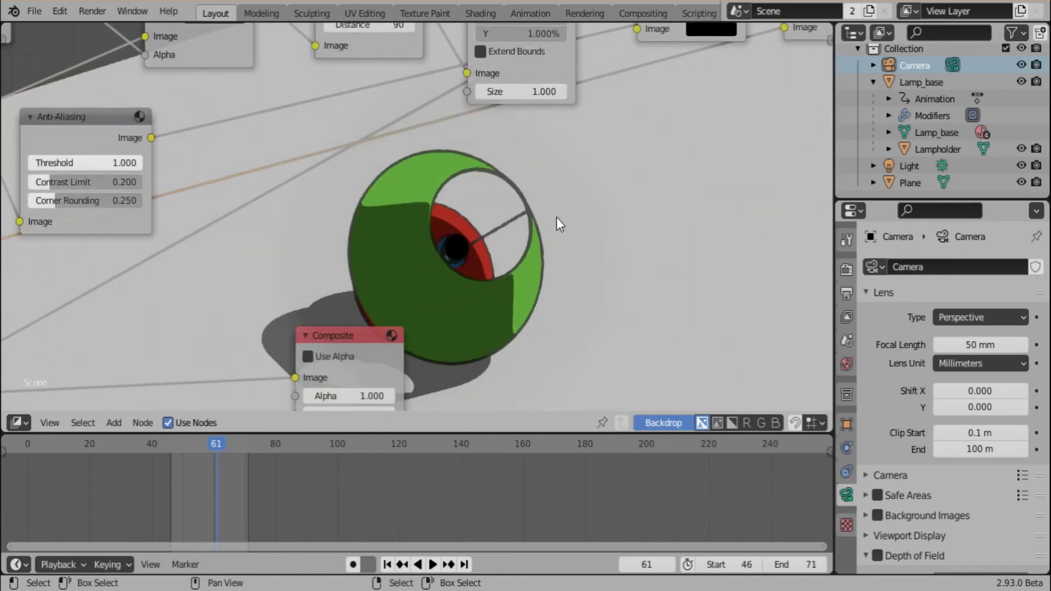
pyautogui.keyDown('alt'); pyautogui.moveTo(556, 218); pyautogui.dragTo(623, 231, button='middle'); pyautogui.keyUp('alt')
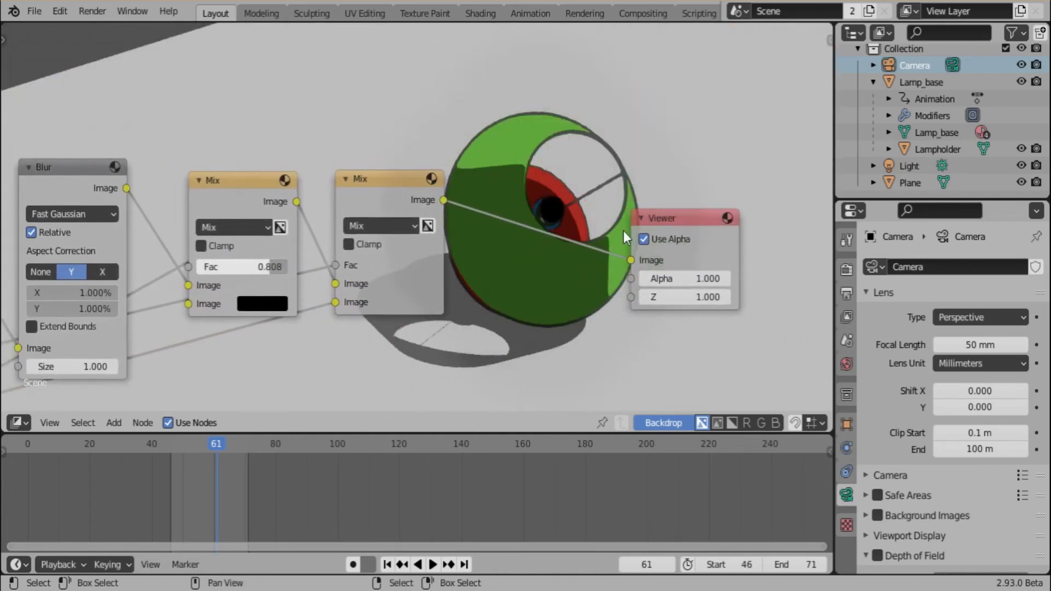
# - Link the final Mix node's Image output to the Motion Smear spikes node's Image input
pyautogui.moveTo(664, 214); pyautogui.dragTo(656, 210)
pyautogui.scroll(-5, 577, 156)
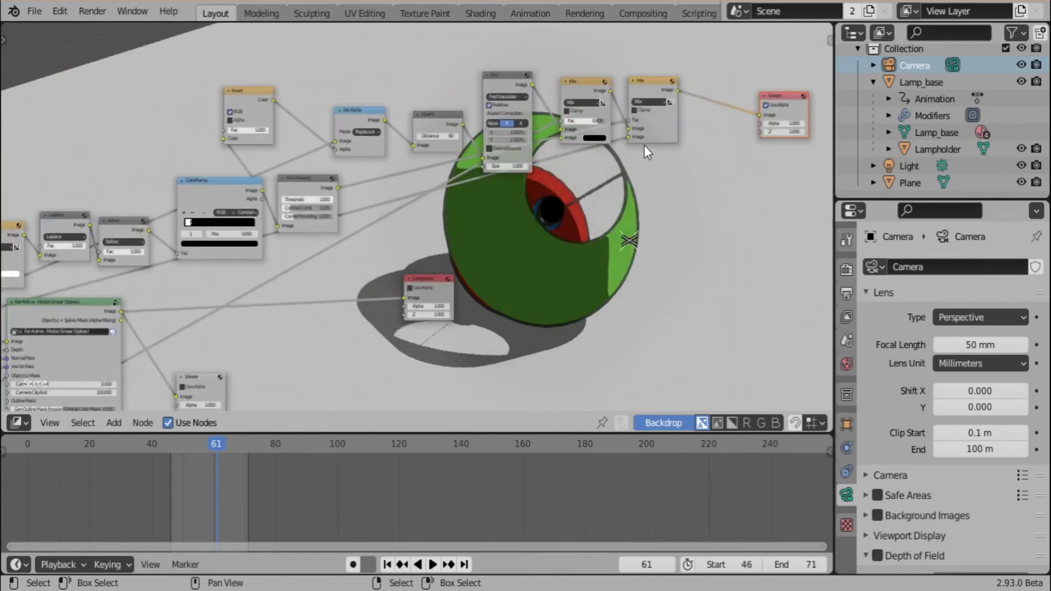
pyautogui.moveTo(717, 110); pyautogui.dragTo(749, 94, button='middle')
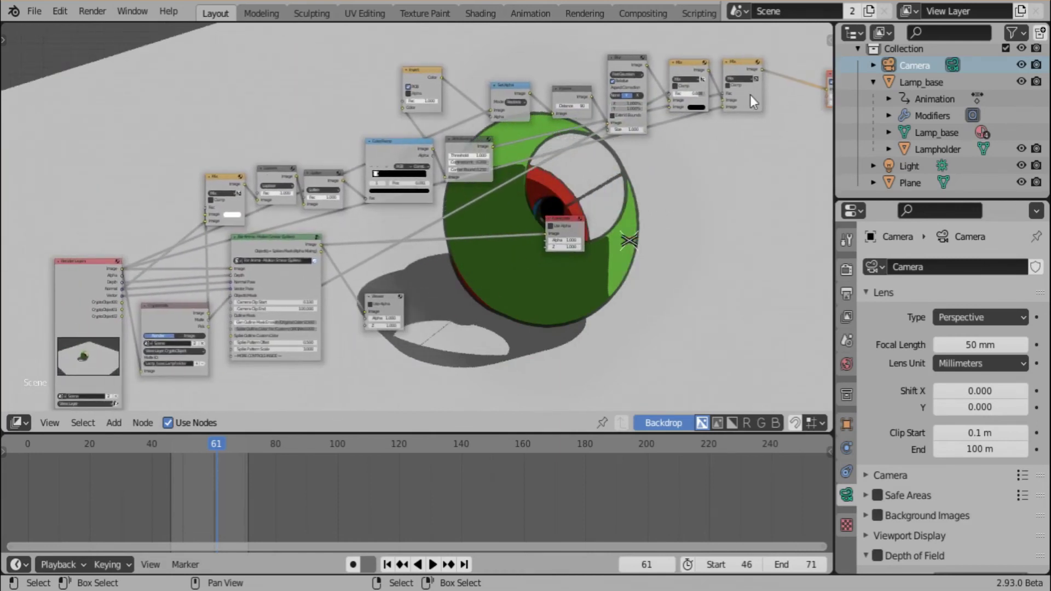
pyautogui.moveTo(763, 69); pyautogui.dragTo(230, 268)
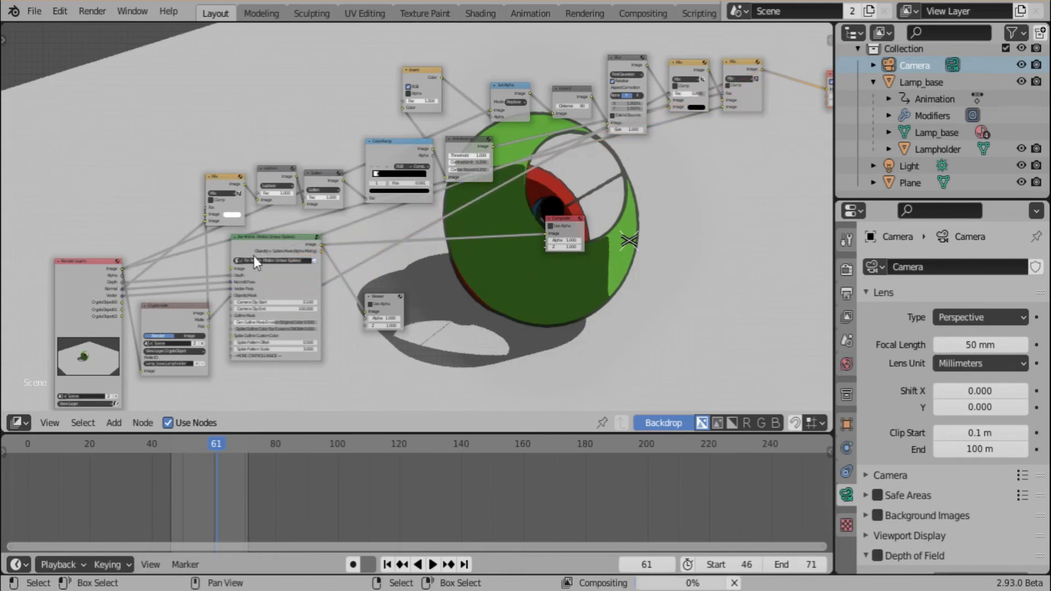
# - Move the Viewer node to the right and place the Composite node next to it
pyautogui.moveTo(377, 298); pyautogui.dragTo(827, 243)
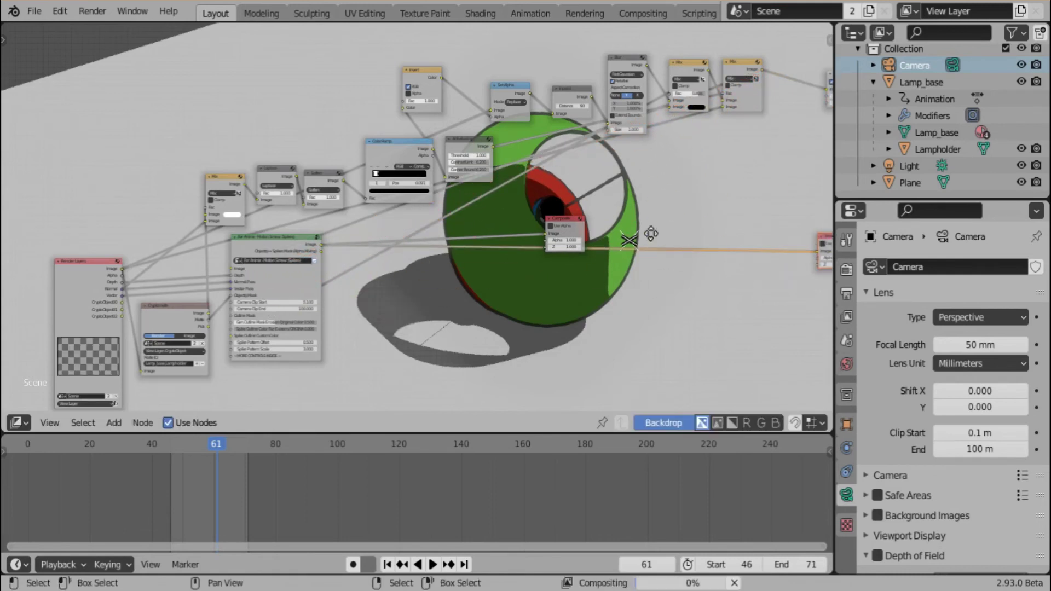
pyautogui.moveTo(553, 213); pyautogui.dragTo(403, 258, button='middle')
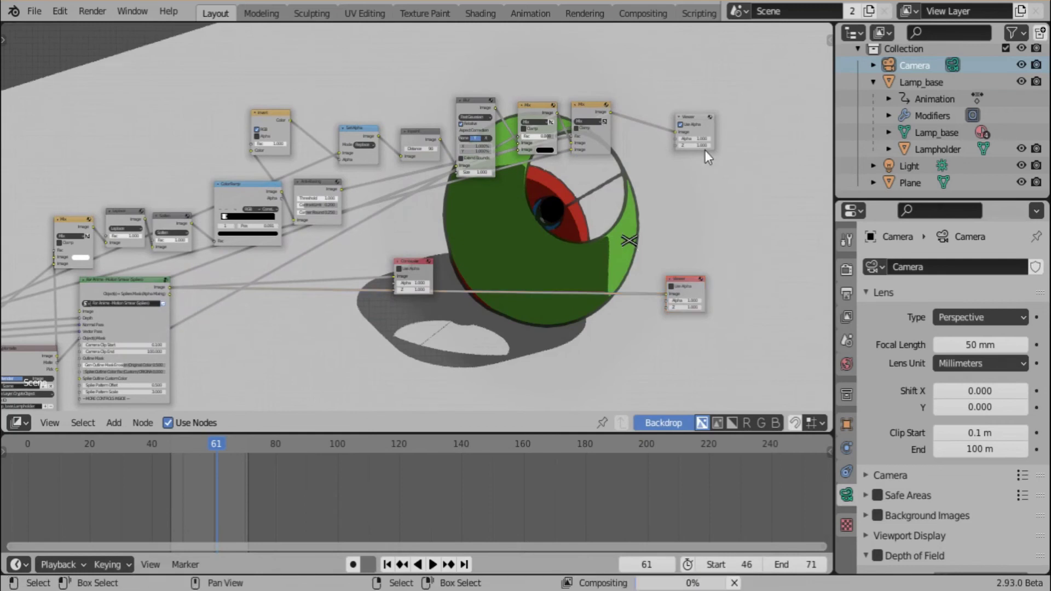
pyautogui.click(632, 221)
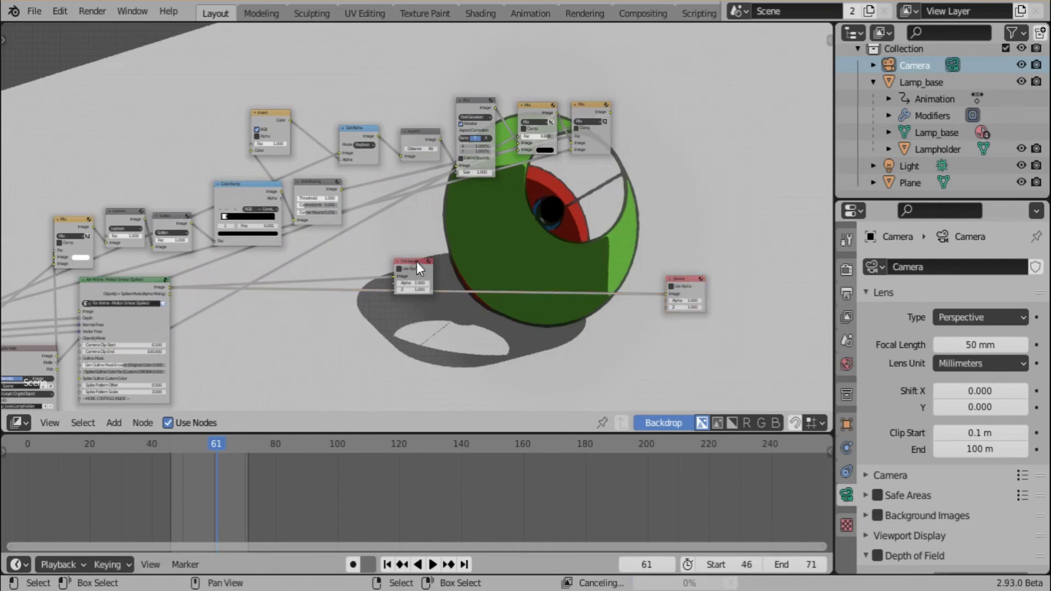
pyautogui.moveTo(416, 262); pyautogui.dragTo(704, 230)
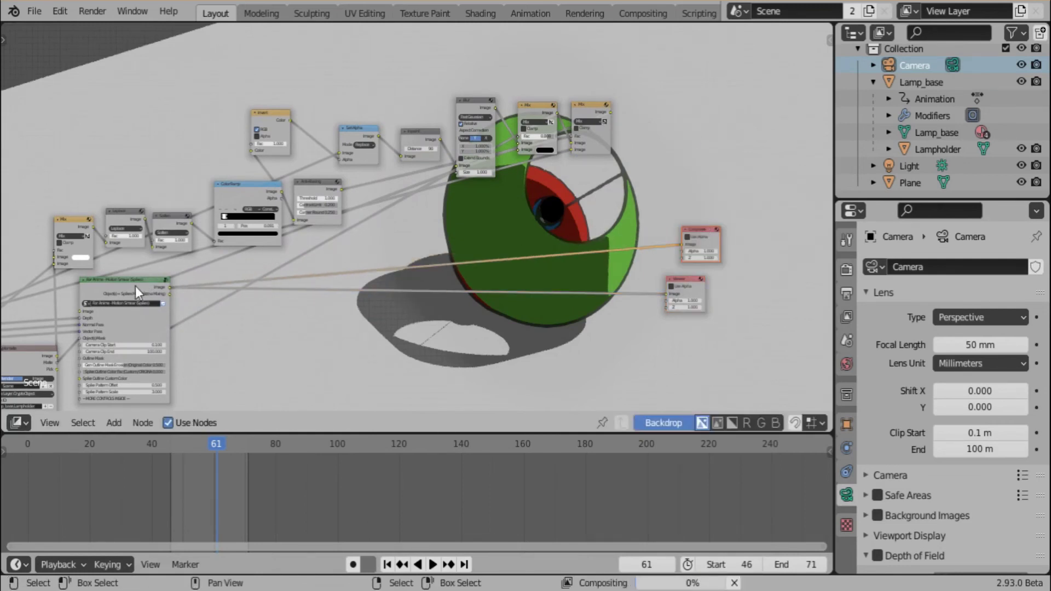
# - Place the Motion Smear node beside the Composite and Viewer outputs, centered in view
pyautogui.moveTo(136, 287)
pyautogui.mouseDown()
pyautogui.moveTo(541, 261)
pyautogui.moveTo(589, 245)
pyautogui.mouseUp()
pyautogui.moveTo(686, 277); pyautogui.dragTo(409, 245, button='middle')
pyautogui.scroll(2, 405, 246)
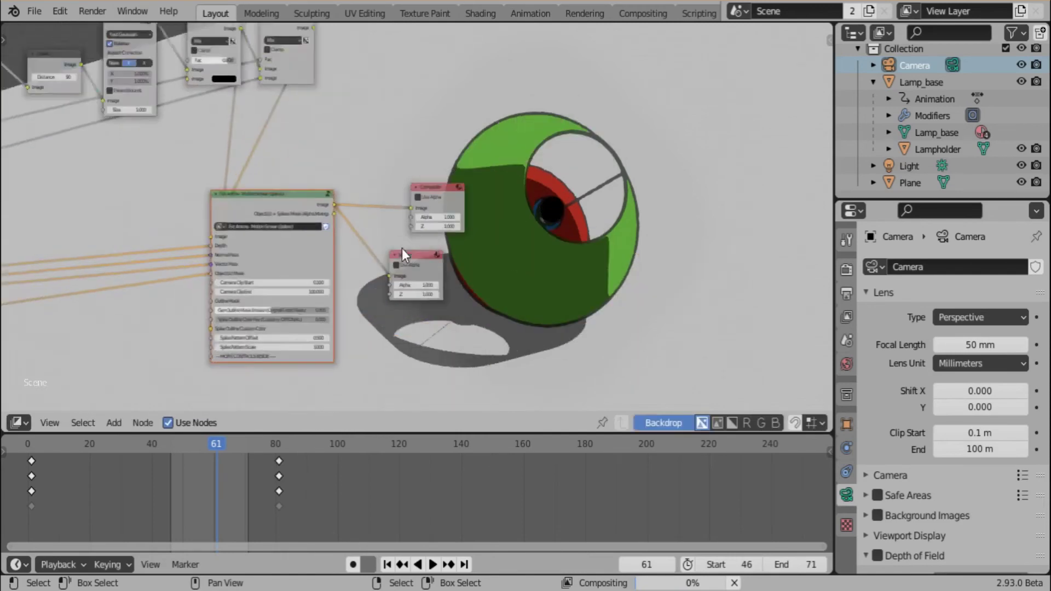
pyautogui.scroll(3, 402, 249)
pyautogui.moveTo(417, 149); pyautogui.dragTo(414, 195, button='middle')
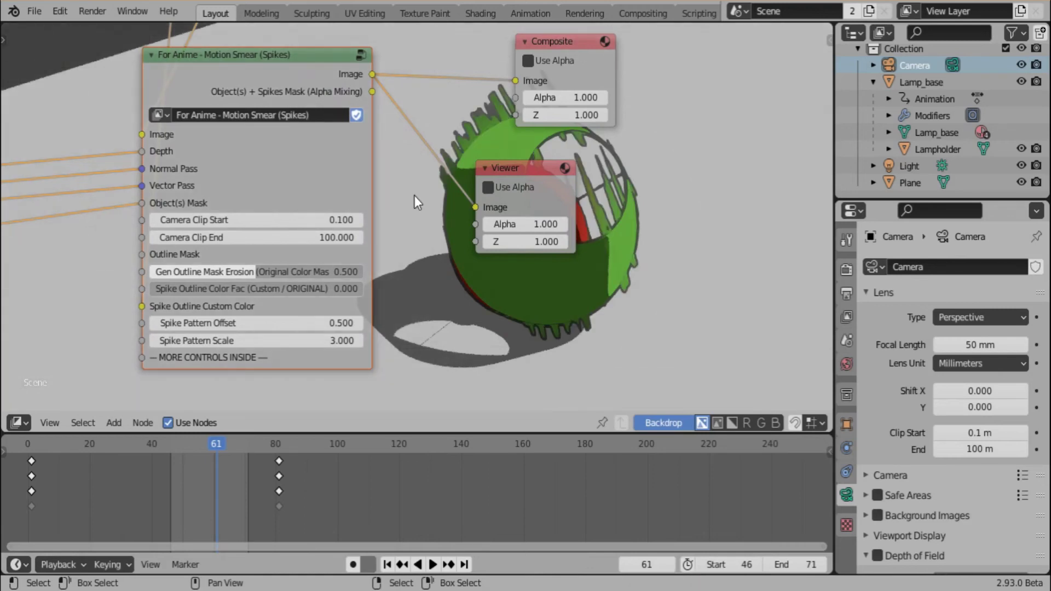
pyautogui.moveTo(413, 195); pyautogui.dragTo(393, 88, button='middle')
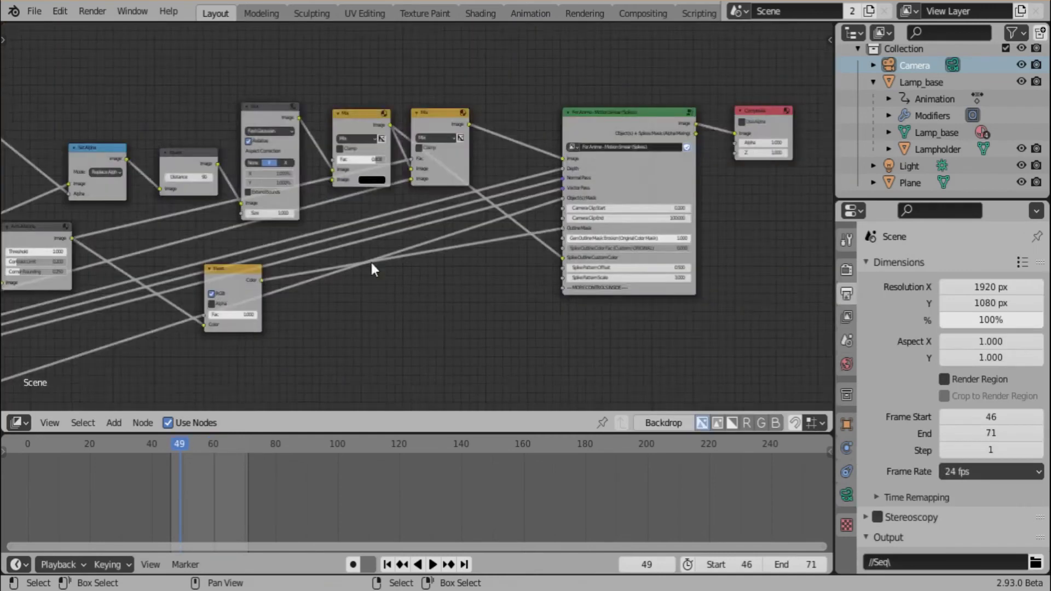
pyautogui.moveTo(370, 261); pyautogui.dragTo(564, 340, button='middle')
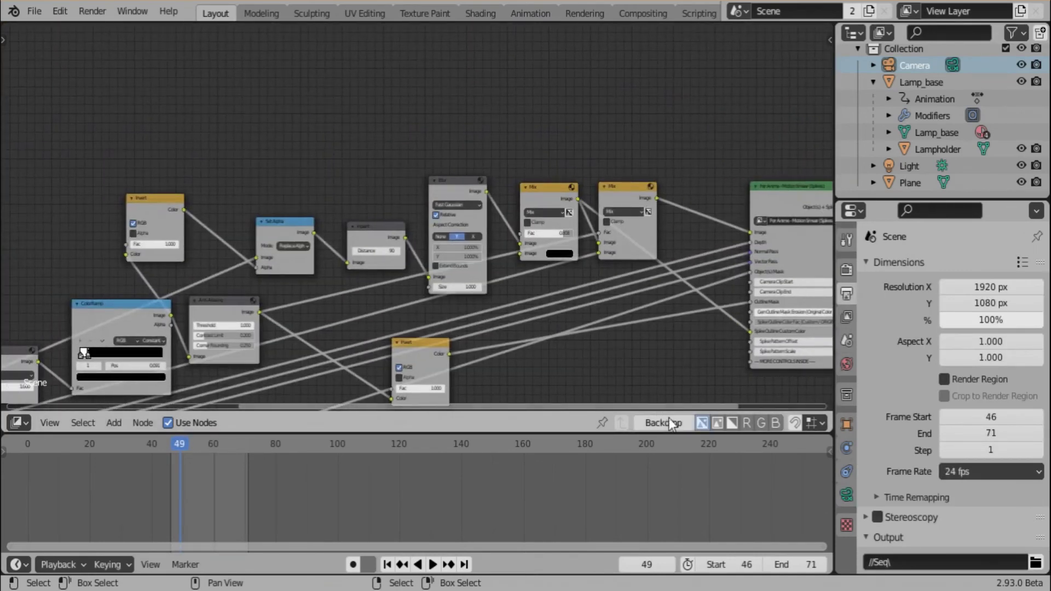
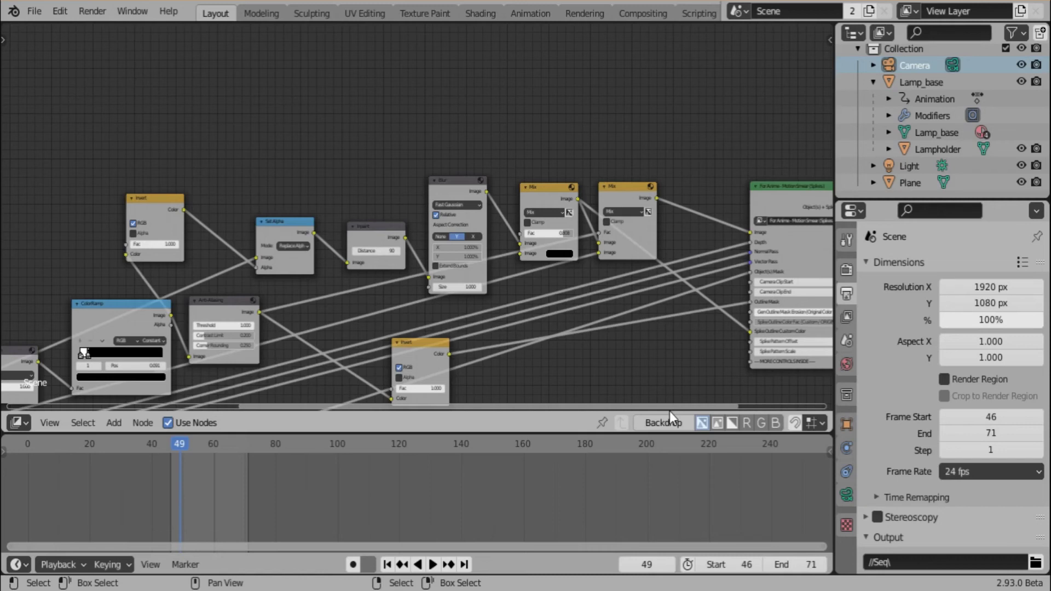
# - Turn on the compositor backdrop and add a Viewer node above the node tree
pyautogui.click(663, 422)
pyautogui.moveTo(408, 123); pyautogui.dragTo(432, 150, button='middle')
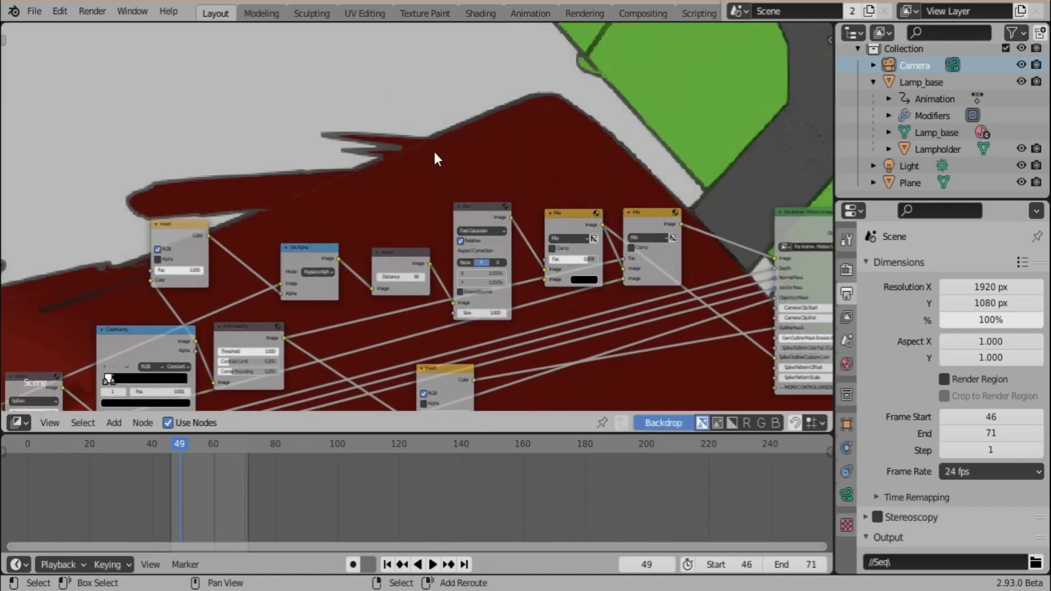
pyautogui.hotkey('shift', 'a')
pyautogui.moveTo(413, 136)
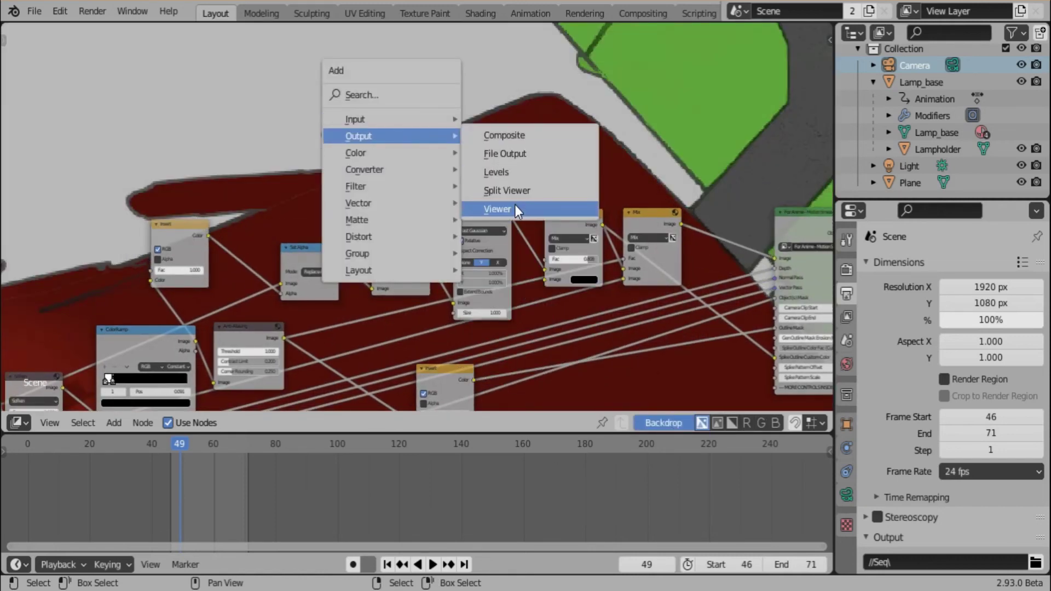
pyautogui.click(543, 209)
pyautogui.click(502, 84)
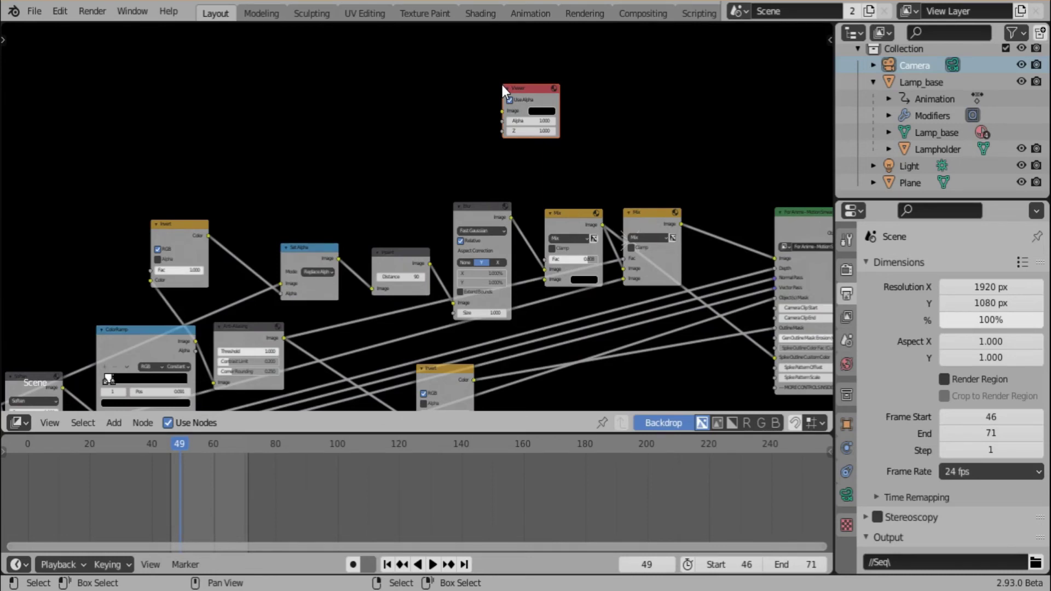
# - Wire the lower node's output into the Viewer's Image input and frame the whole tree
pyautogui.moveTo(322, 163); pyautogui.dragTo(347, 141, button='middle')
pyautogui.scroll(-3, 207, 223)
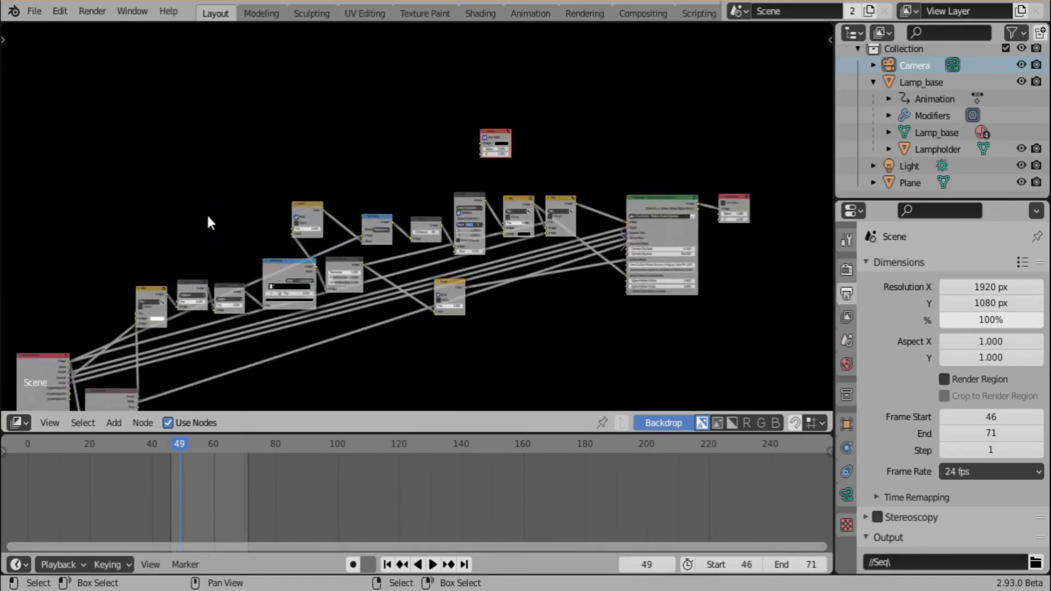
pyautogui.scroll(-1, 332, 189)
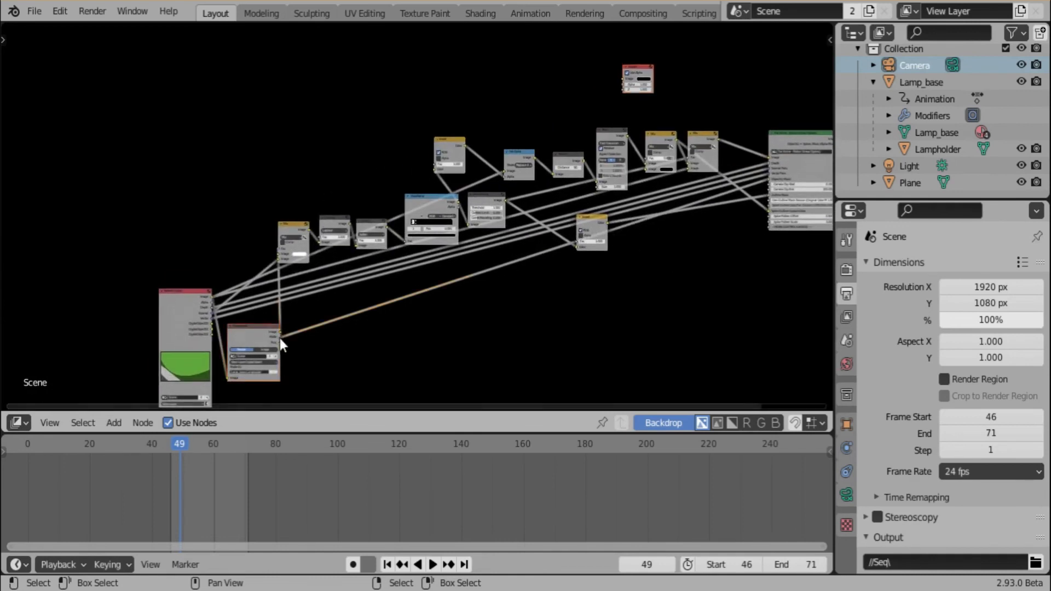
pyautogui.moveTo(280, 336); pyautogui.dragTo(624, 77)
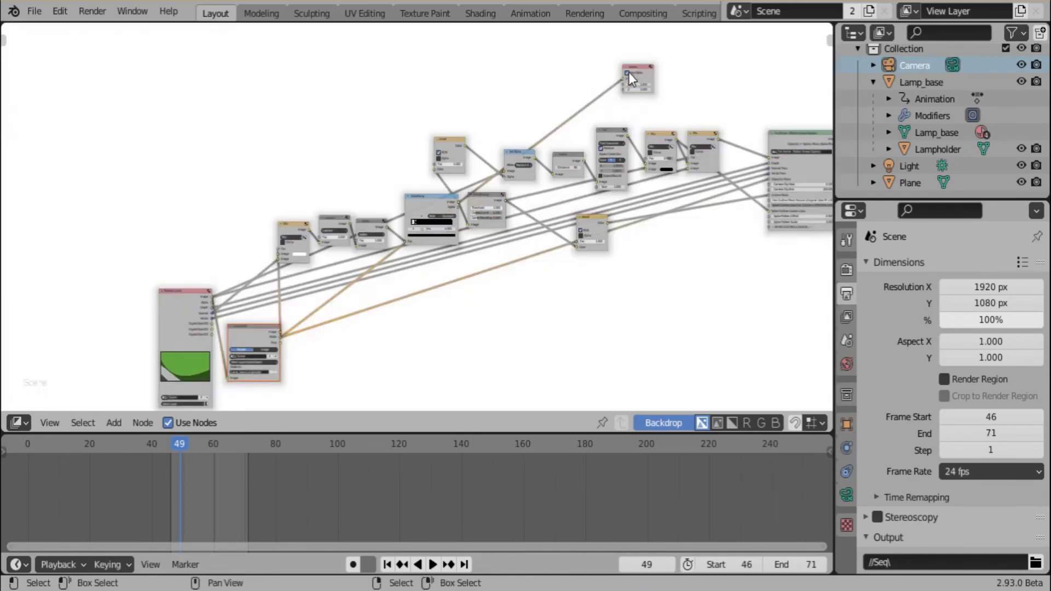
pyautogui.press('Home')
pyautogui.scroll(5, 453, 164)
pyautogui.hotkey('shift', 'a')
pyautogui.moveTo(453, 159)
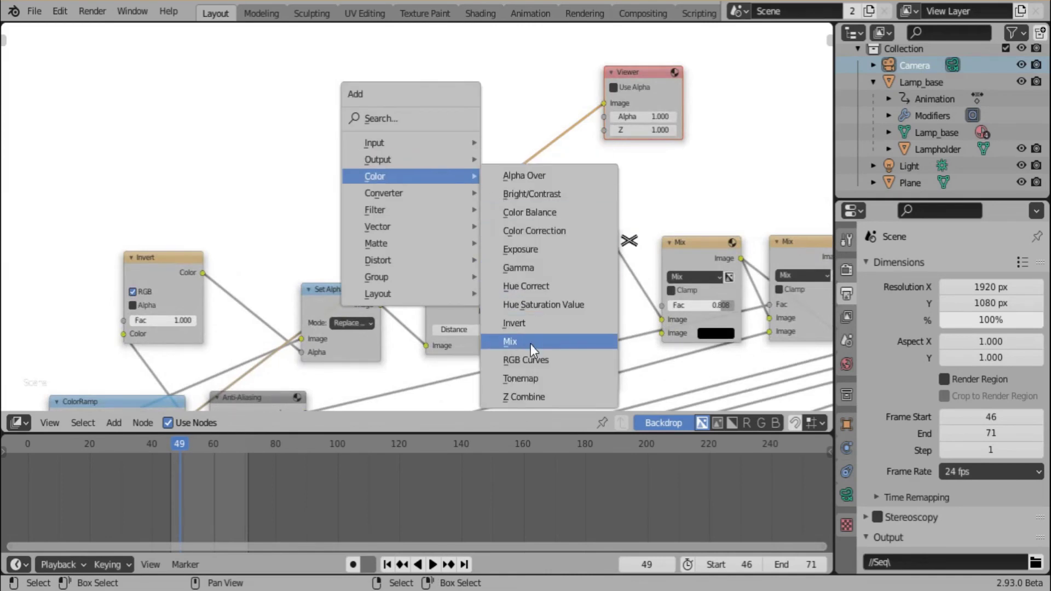
# - Add a Mix colour node beside the Viewer and link a Render Layers output into it
pyautogui.click(531, 342)
pyautogui.click(495, 124)
pyautogui.scroll(-4, 294, 174)
pyautogui.scroll(1, 354, 171)
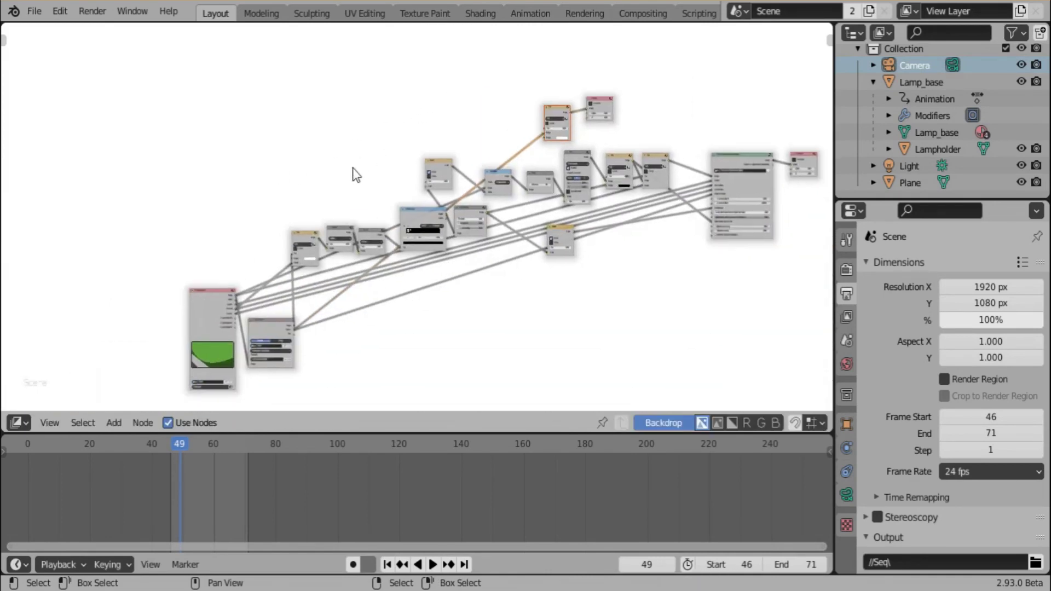
pyautogui.moveTo(205, 309); pyautogui.dragTo(567, 122)
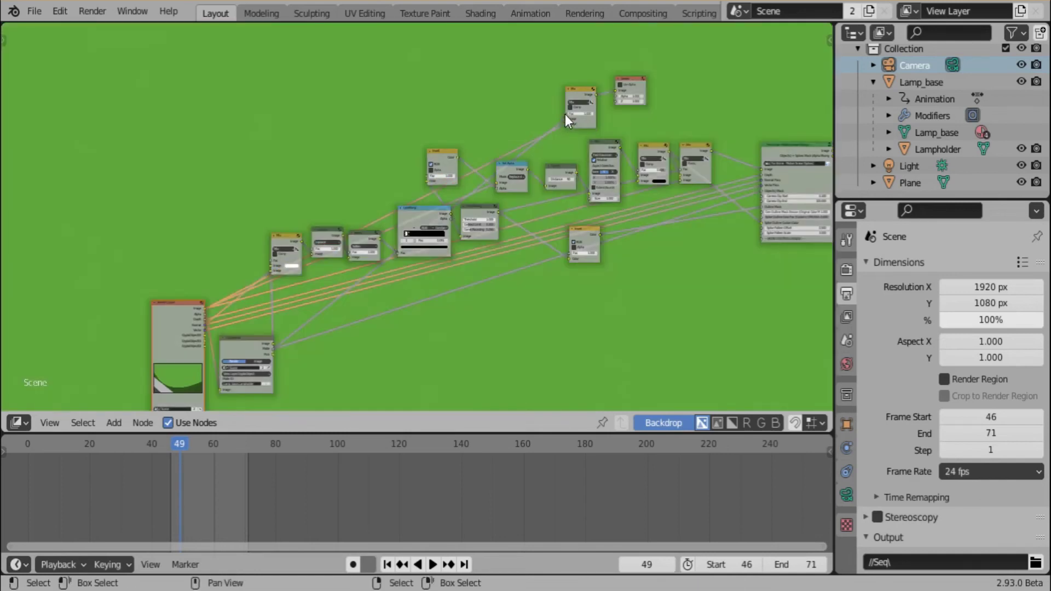
pyautogui.scroll(5, 639, 112)
pyautogui.scroll(-4, 541, 142)
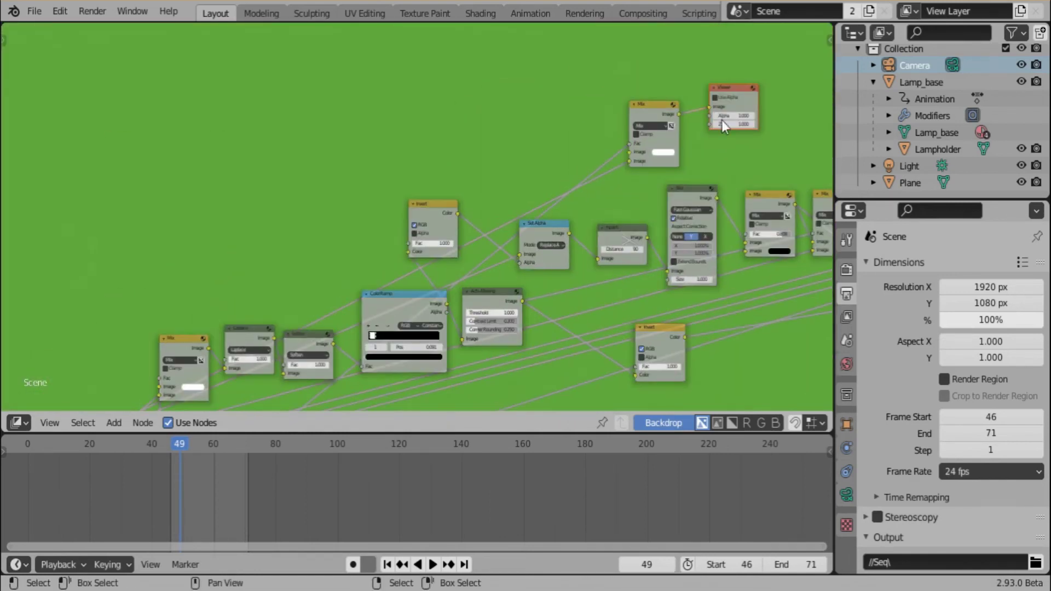
# - Set the Mix node's Image colour to black (V 0) with a smaller backdrop preview
pyautogui.press('v')
pyautogui.press('v')
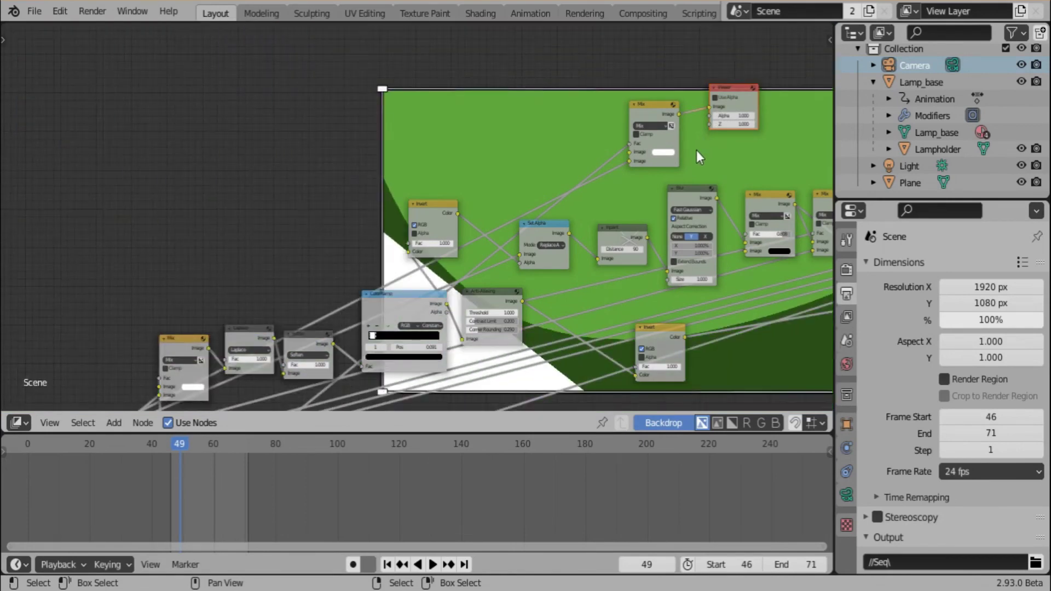
pyautogui.keyDown('alt'); pyautogui.moveTo(696, 150); pyautogui.dragTo(470, 87, button='middle'); pyautogui.keyUp('alt')
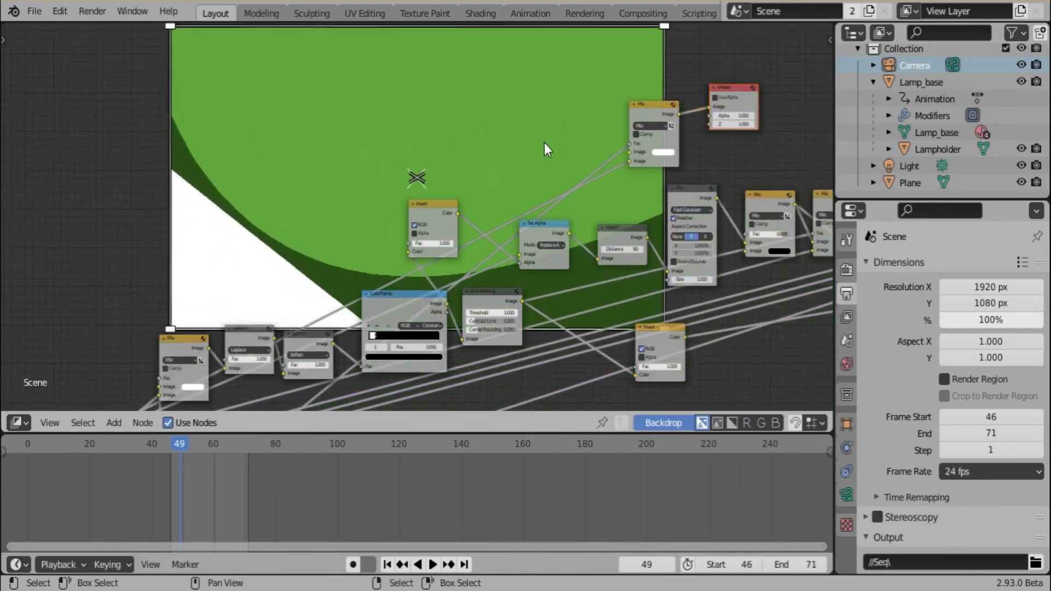
pyautogui.scroll(6, 382, 211)
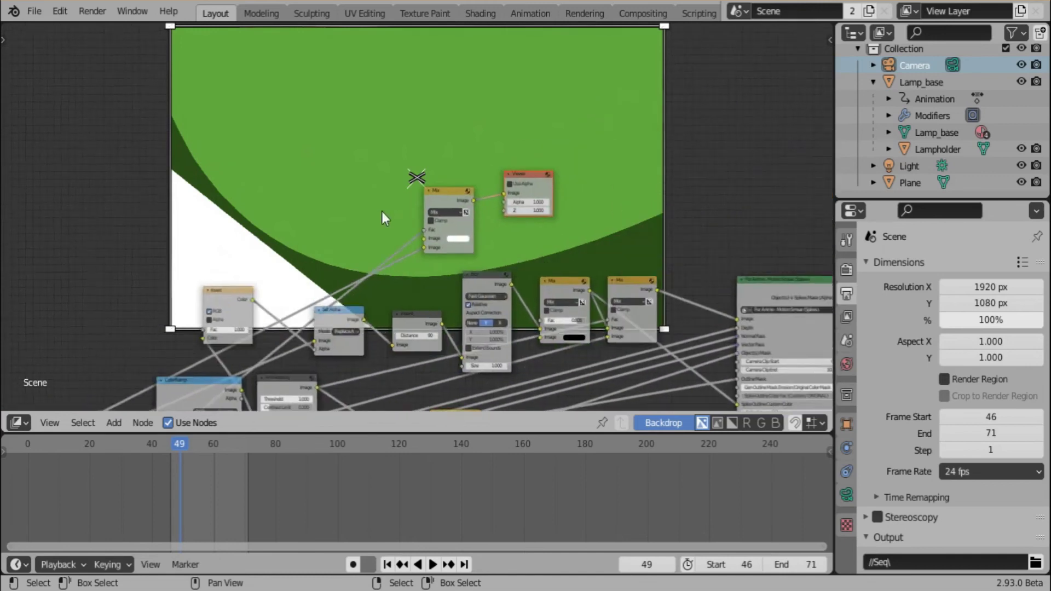
pyautogui.click(552, 303)
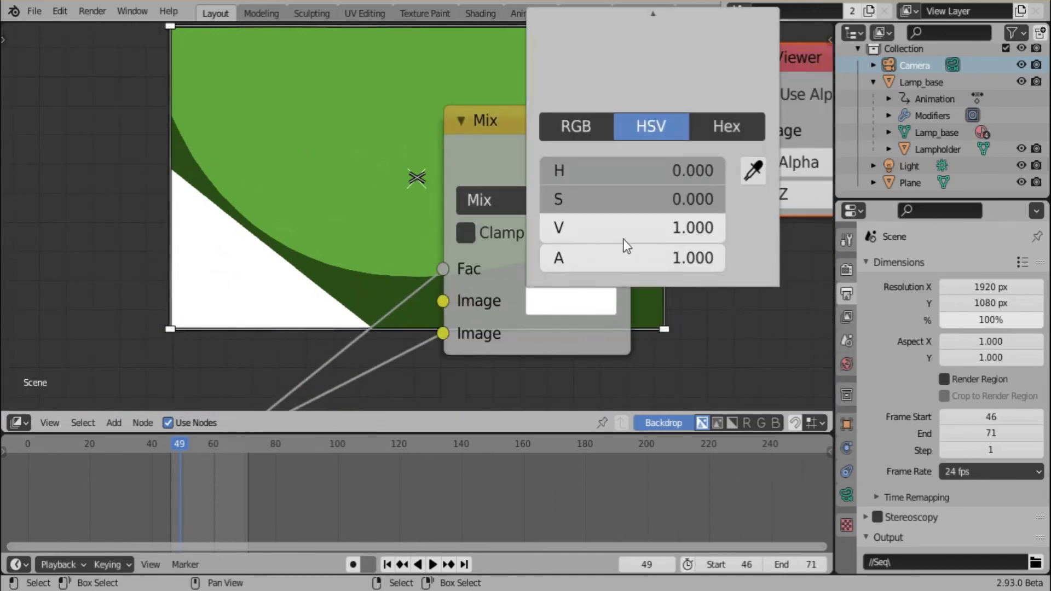
pyautogui.press('BackSpace')
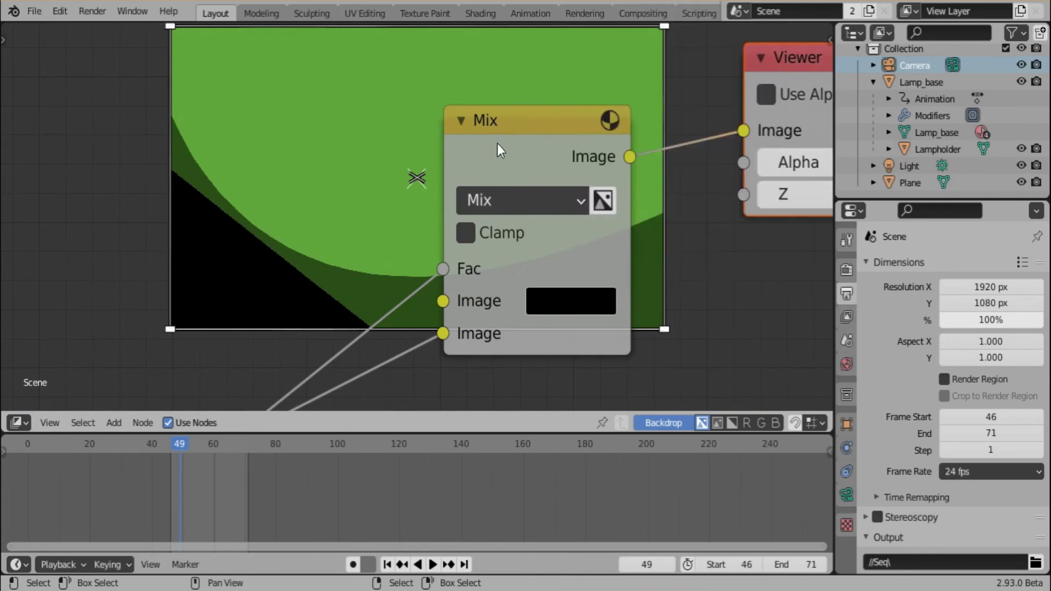
pyautogui.scroll(-6, 497, 143)
# - Duplicate the Set Alpha node and place the copy beside the Mix node
pyautogui.click(381, 248)
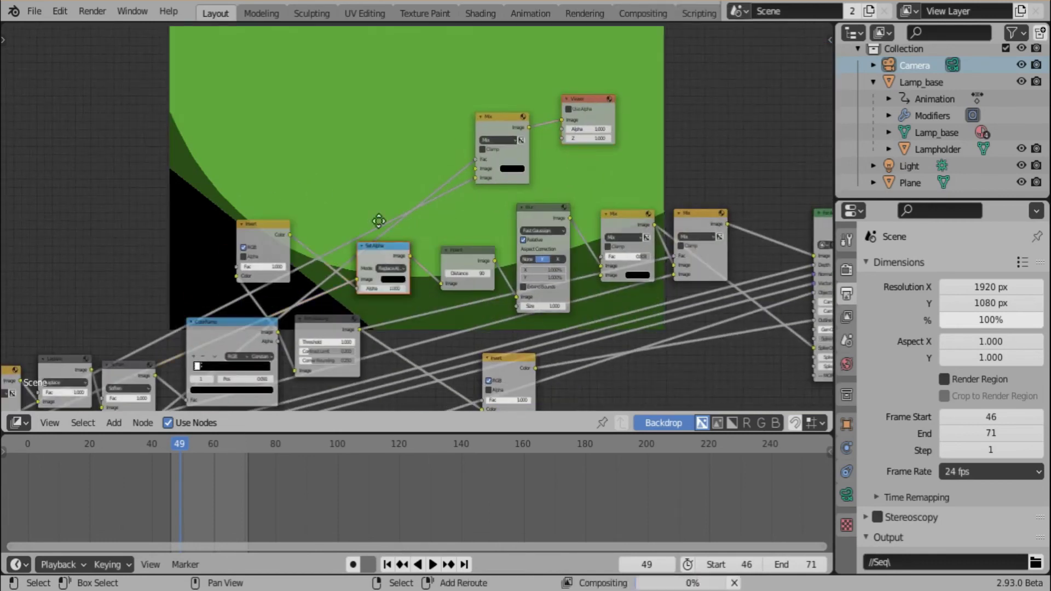
pyautogui.hotkey('shift', 'd')
pyautogui.click(377, 105)
pyautogui.moveTo(464, 146); pyautogui.dragTo(454, 199, button='middle')
pyautogui.scroll(2, 448, 211)
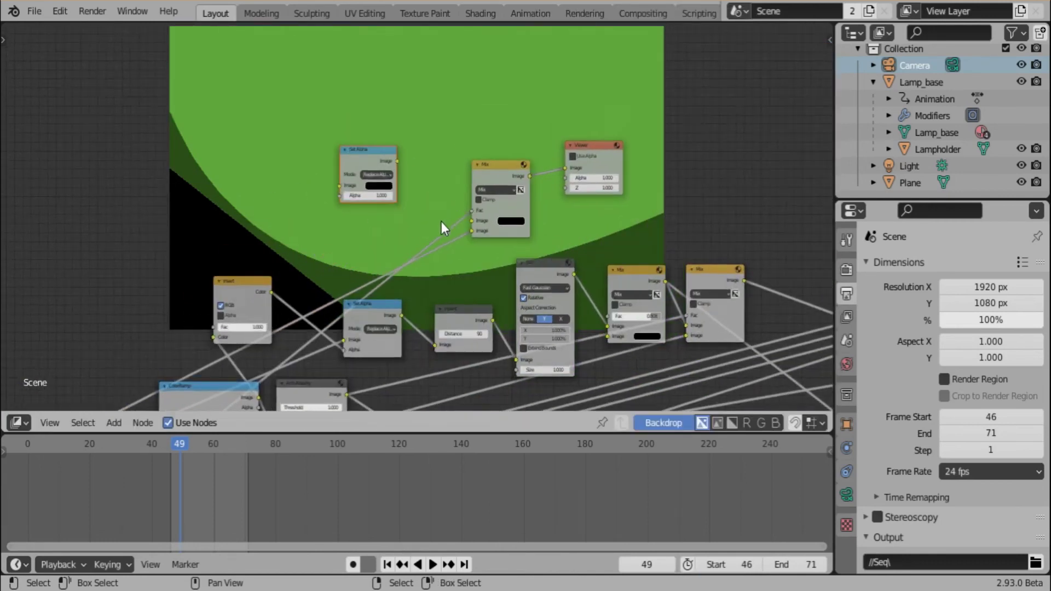
# - Rewire the Set Alpha copy into the Mix node, set Apply Mask, and enable Viewer alpha
pyautogui.moveTo(473, 210); pyautogui.dragTo(338, 192)
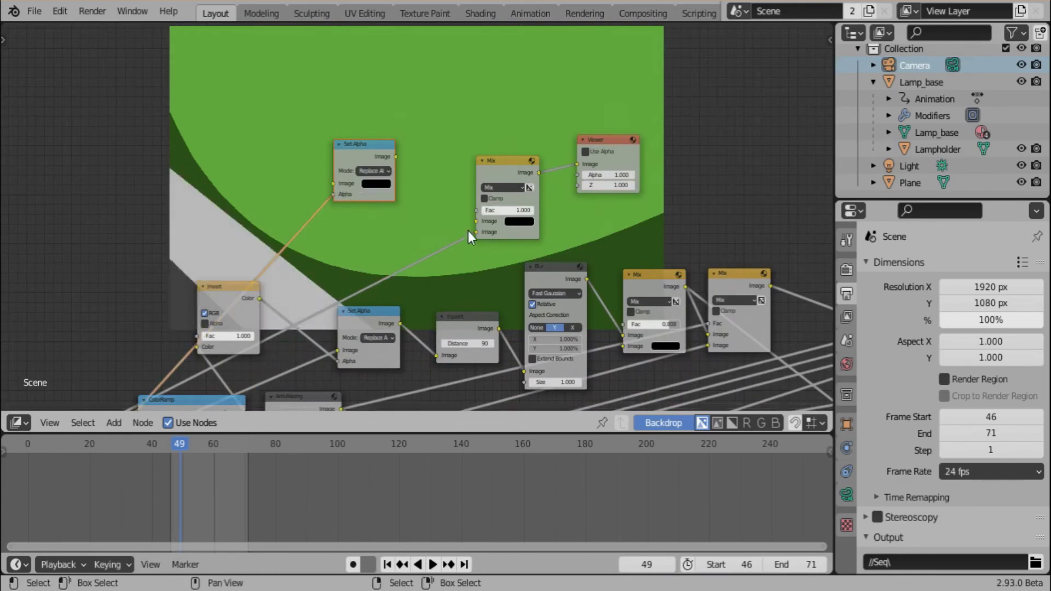
pyautogui.moveTo(474, 232); pyautogui.dragTo(332, 184)
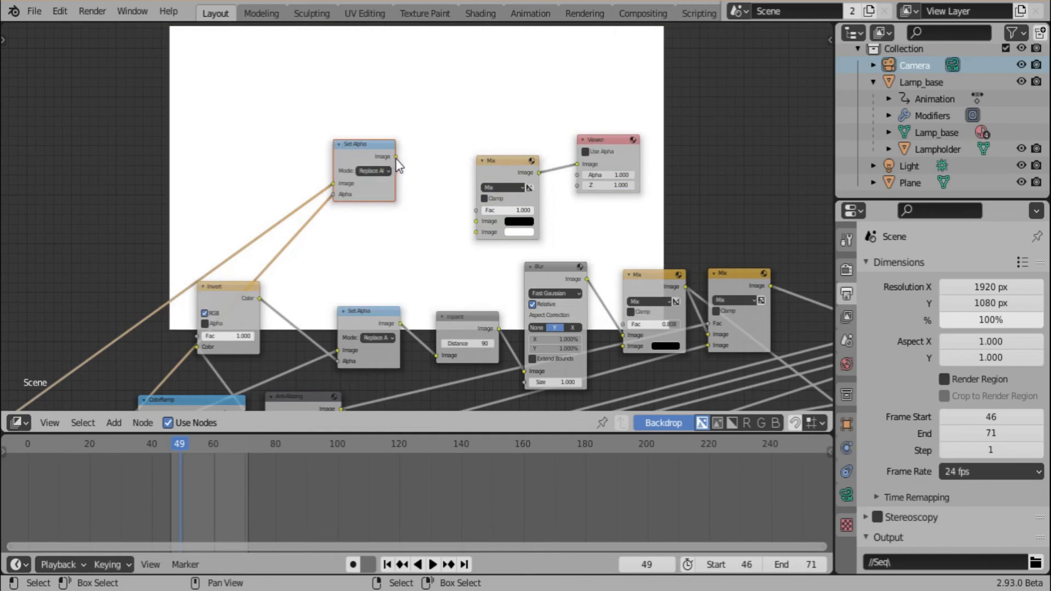
pyautogui.moveTo(395, 157); pyautogui.dragTo(477, 165)
pyautogui.click(585, 152)
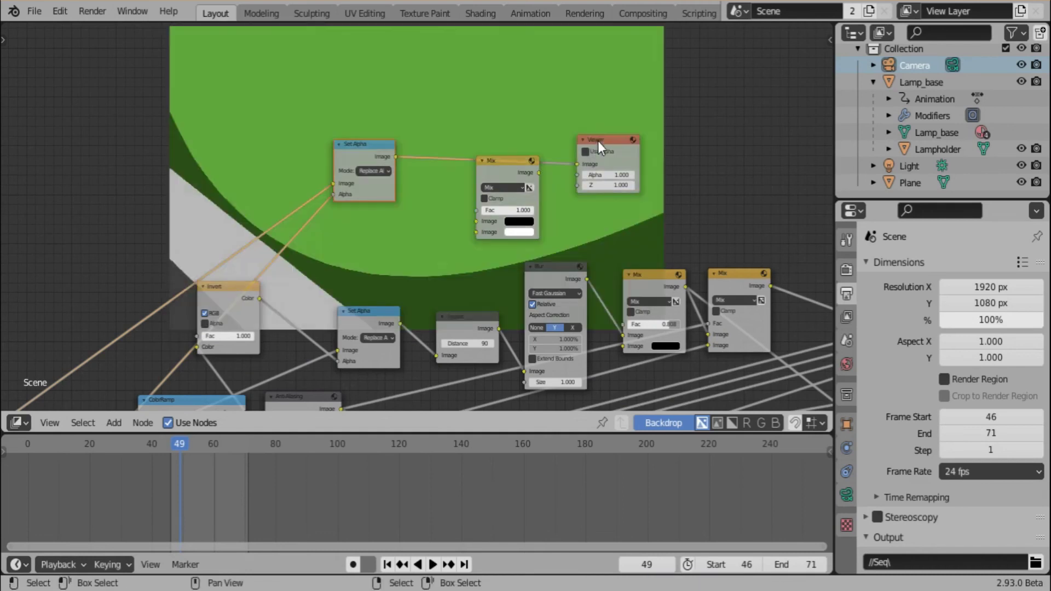
pyautogui.click(383, 182)
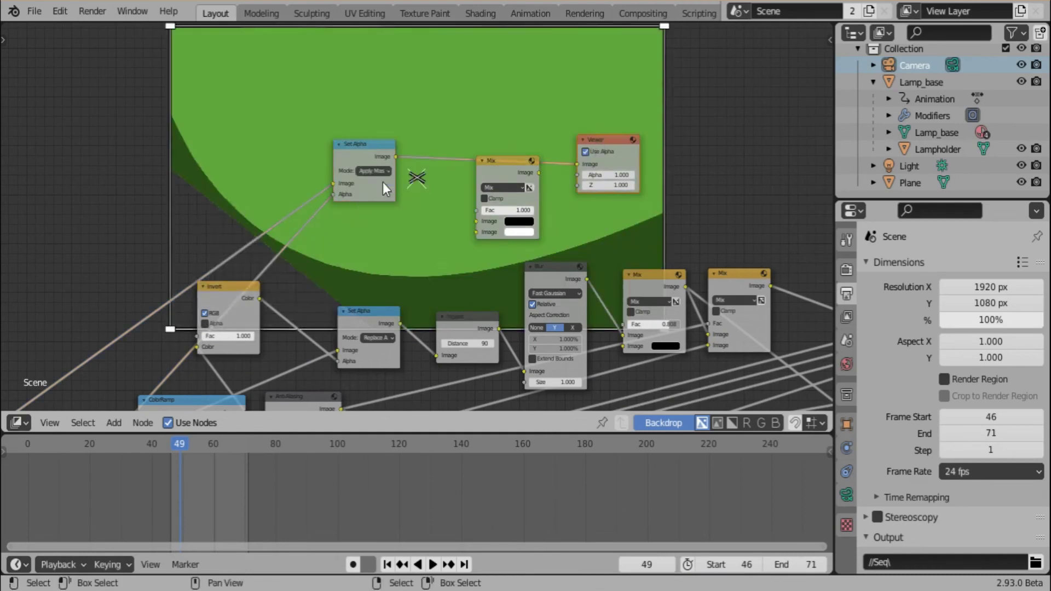
# - Insert a Dilate/Erode node left of Set Alpha with Distance -2
pyautogui.hotkey('shift', 'a')
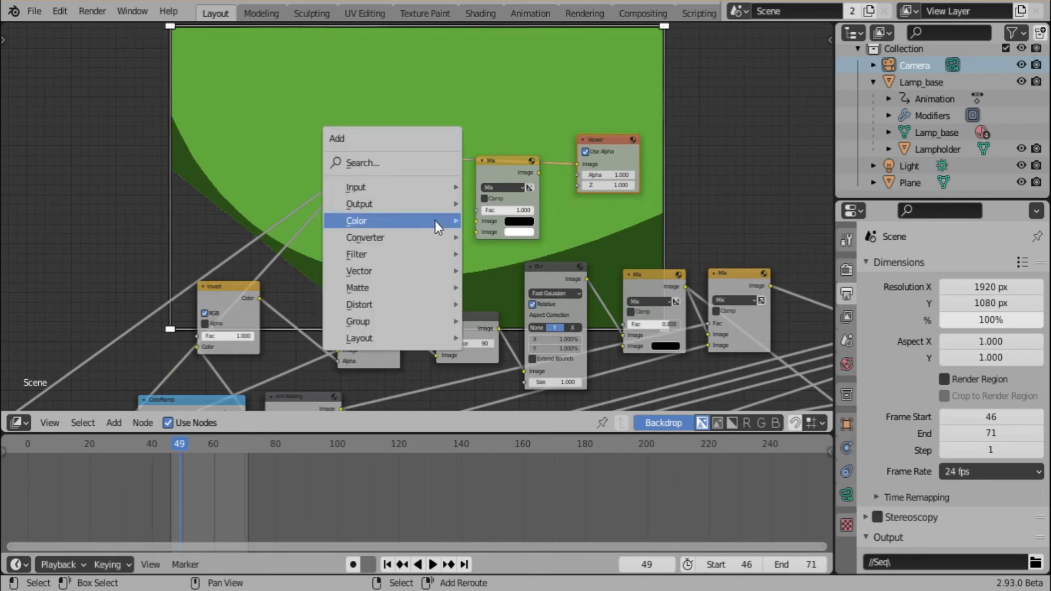
pyautogui.moveTo(435, 221)
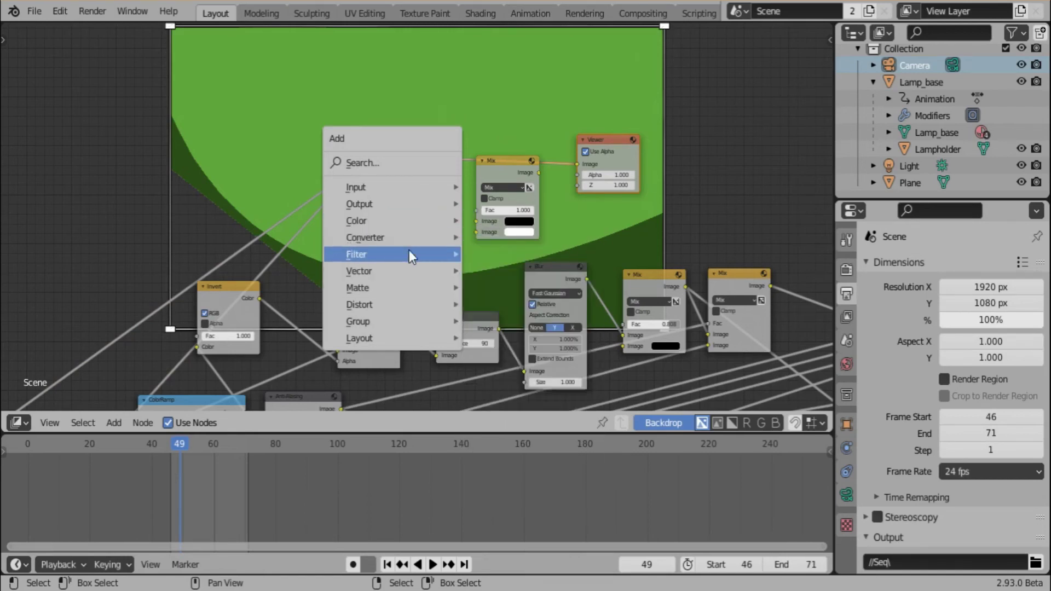
pyautogui.moveTo(408, 251)
pyautogui.click(512, 382)
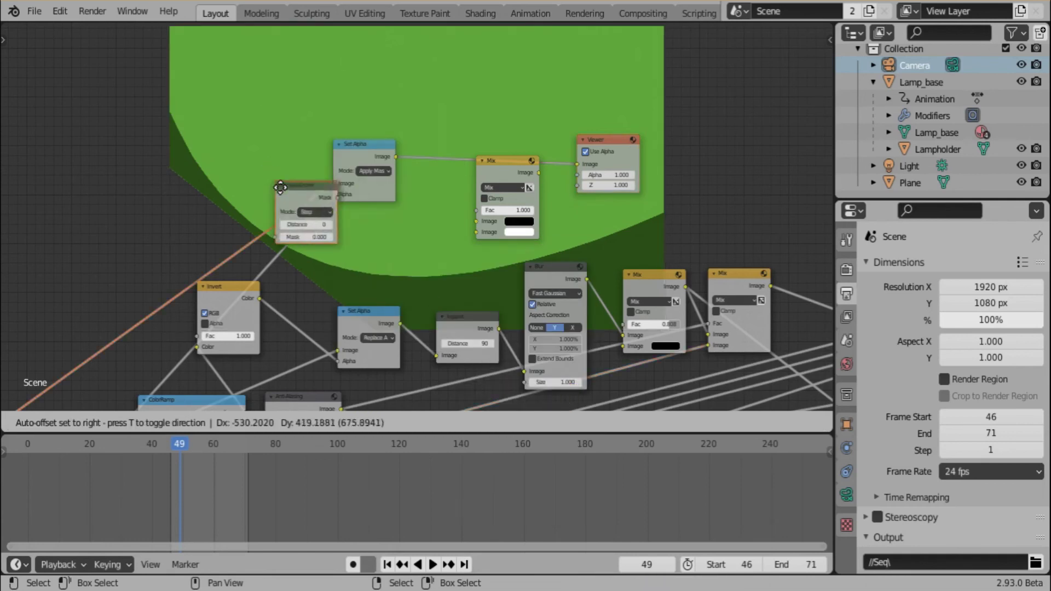
pyautogui.click(327, 235)
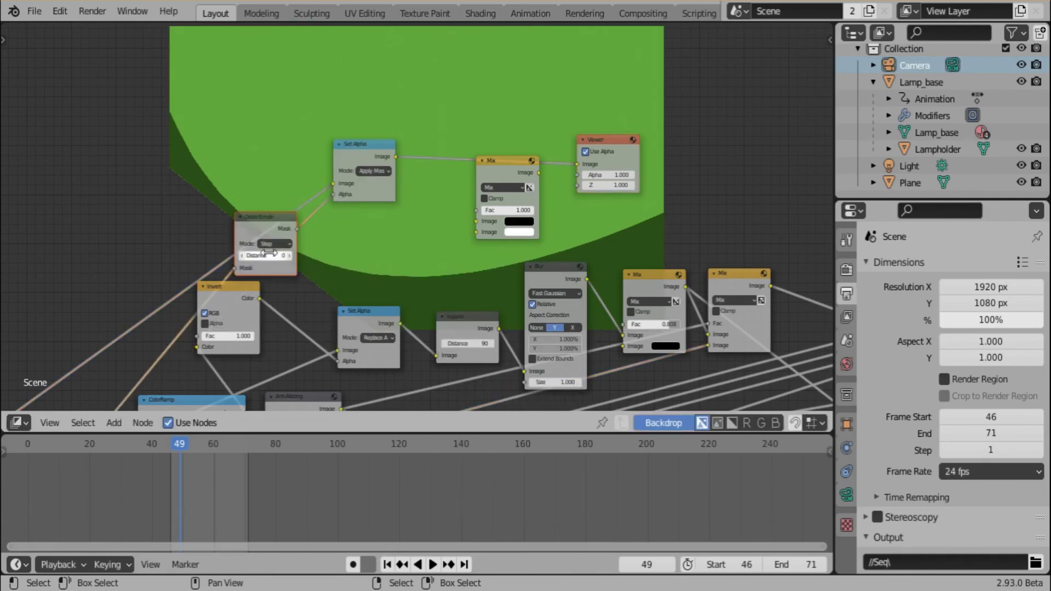
pyautogui.scroll(2, 268, 253)
pyautogui.click(177, 271)
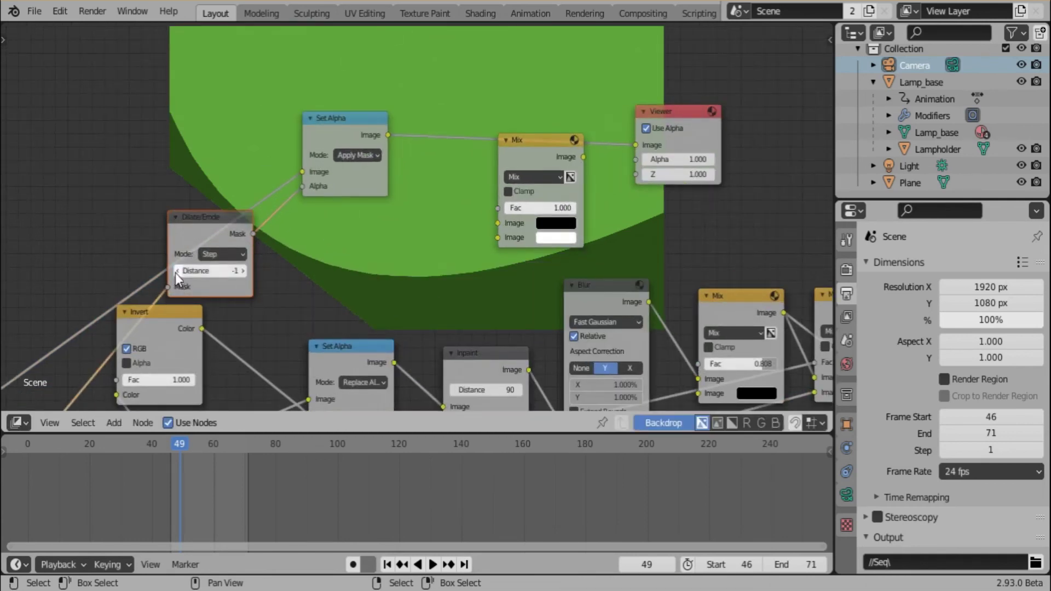
pyautogui.click(176, 272)
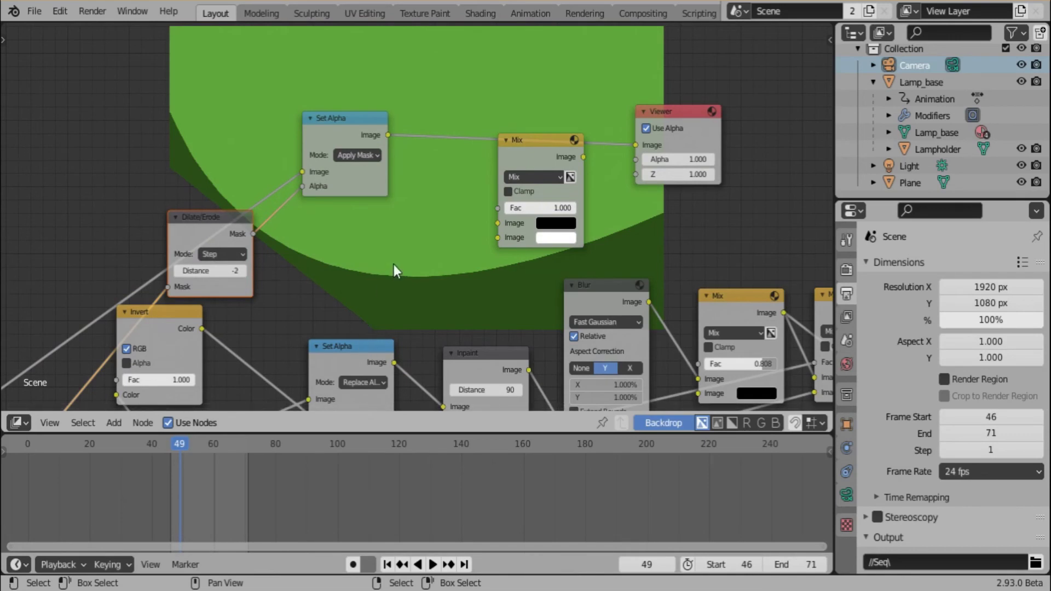
# - Duplicate the Inpaint node with Distance 200 and drop it between Set Alpha and Mix
pyautogui.hotkey('shift', 'a')
pyautogui.press('Escape')
pyautogui.click(467, 353)
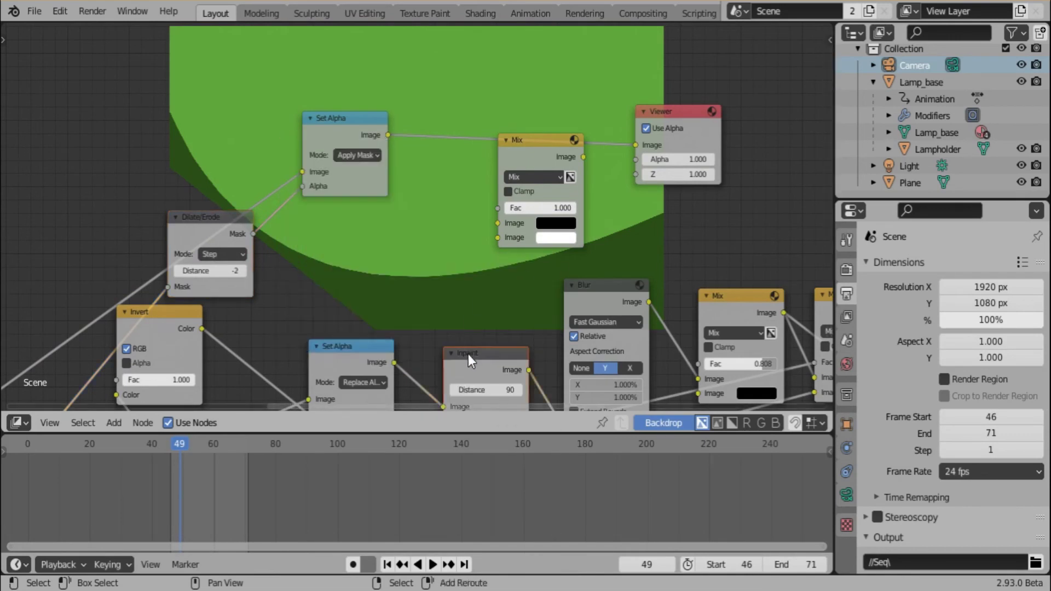
pyautogui.hotkey('shift', 'd')
pyautogui.click(462, 117)
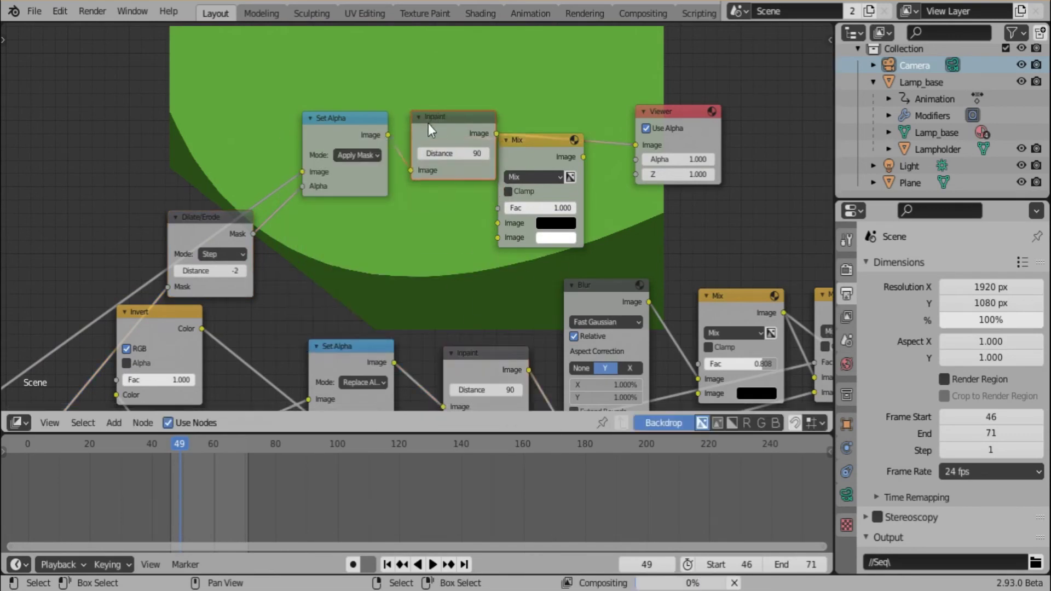
pyautogui.click(480, 154)
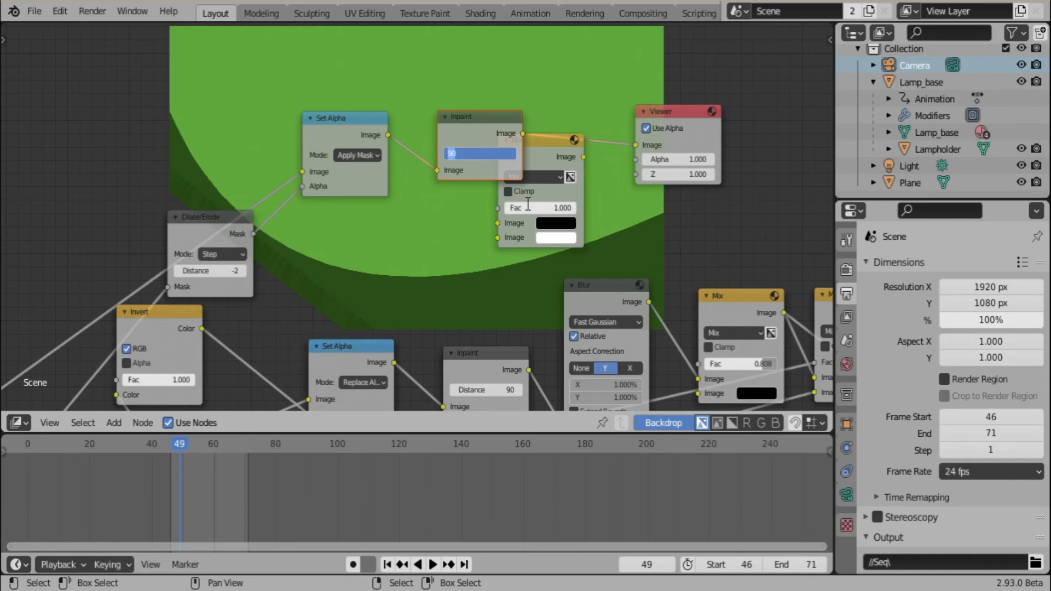
pyautogui.write('200')
pyautogui.press('Return')
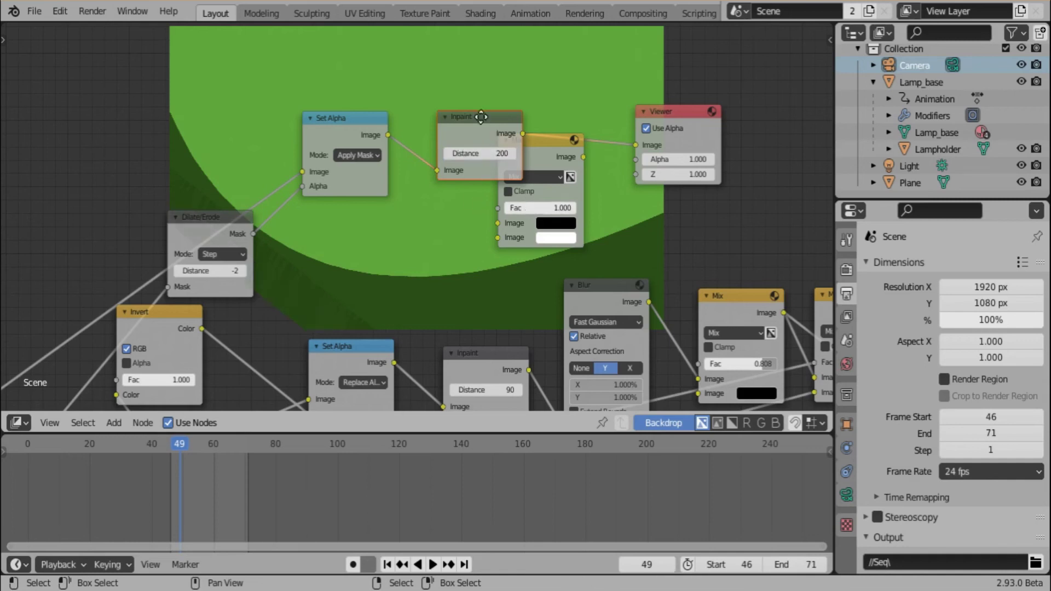
pyautogui.moveTo(480, 116); pyautogui.dragTo(452, 124)
pyautogui.moveTo(452, 125); pyautogui.dragTo(405, 138, button='middle')
pyautogui.click(315, 169)
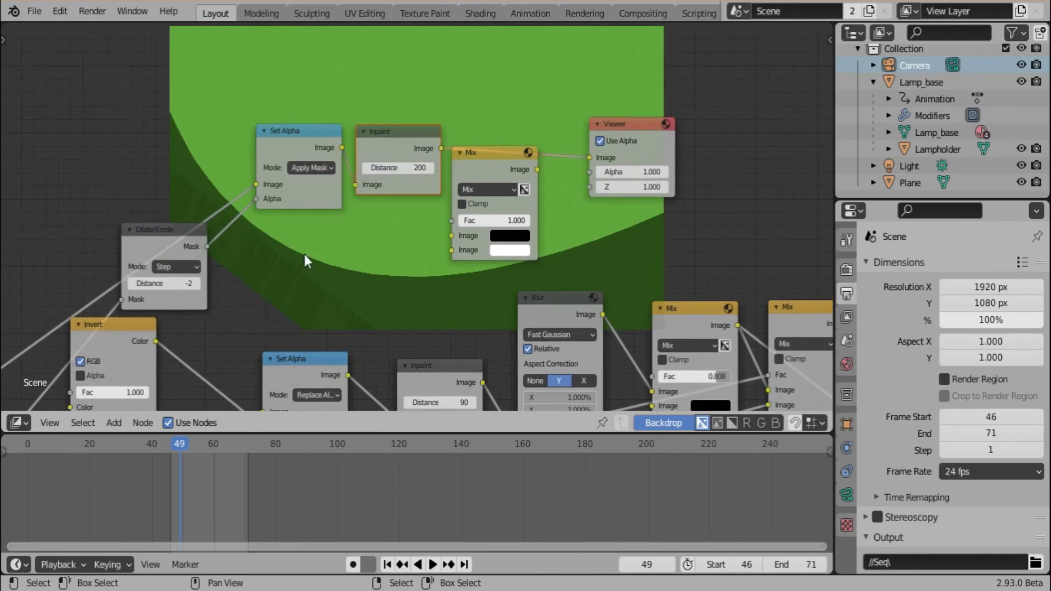
# - Enlarge the backdrop and switch the upper Set Alpha mode to Replace Alpha
pyautogui.hotkey('alt', 'v')
pyautogui.hotkey('alt', 'v')
pyautogui.keyDown('alt'); pyautogui.moveTo(268, 277); pyautogui.dragTo(362, 235, button='middle'); pyautogui.keyUp('alt')
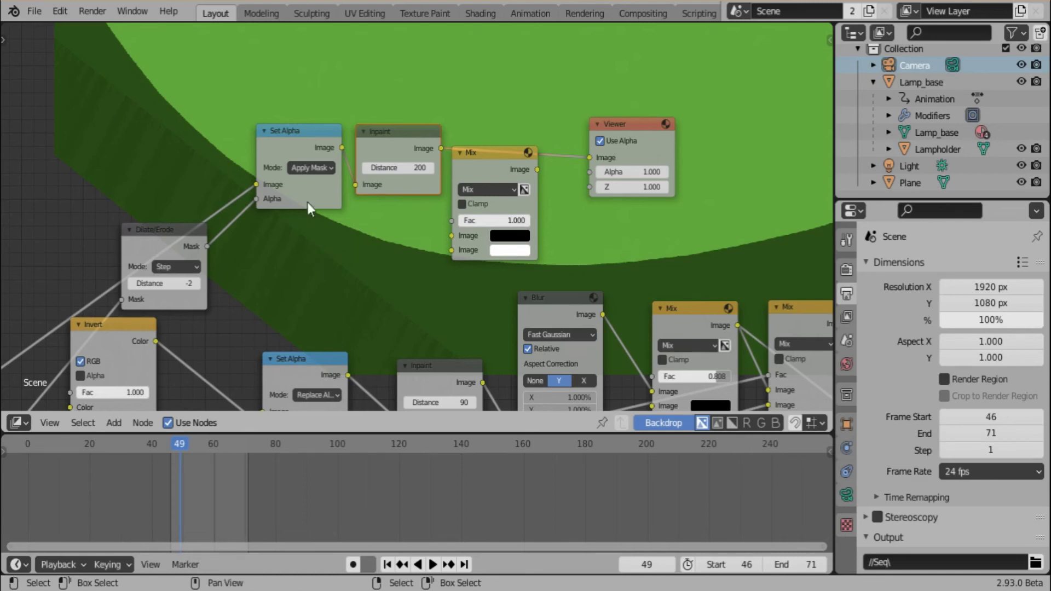
pyautogui.click(308, 168)
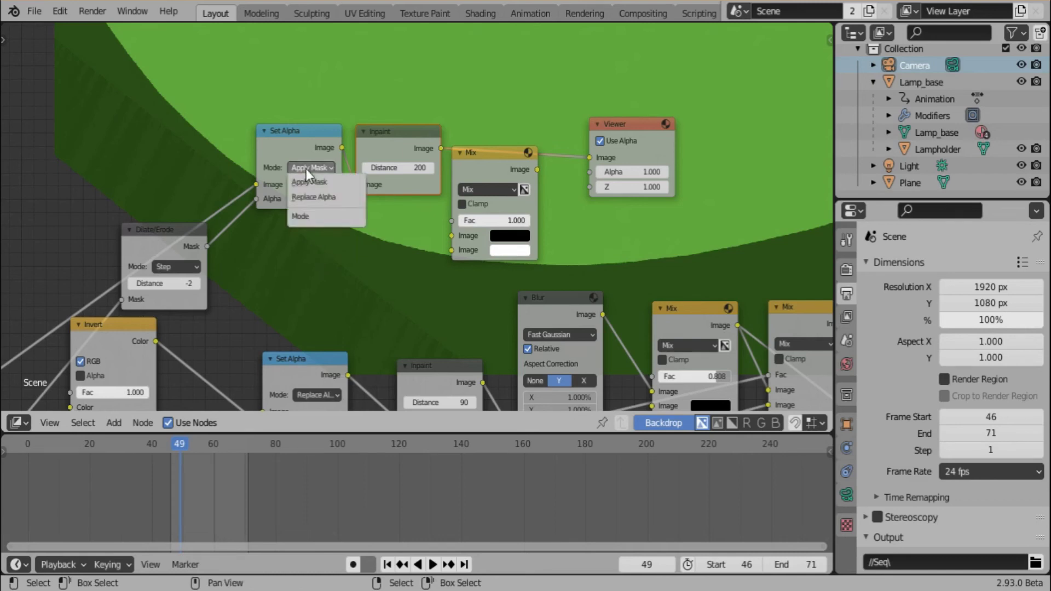
pyautogui.click(315, 197)
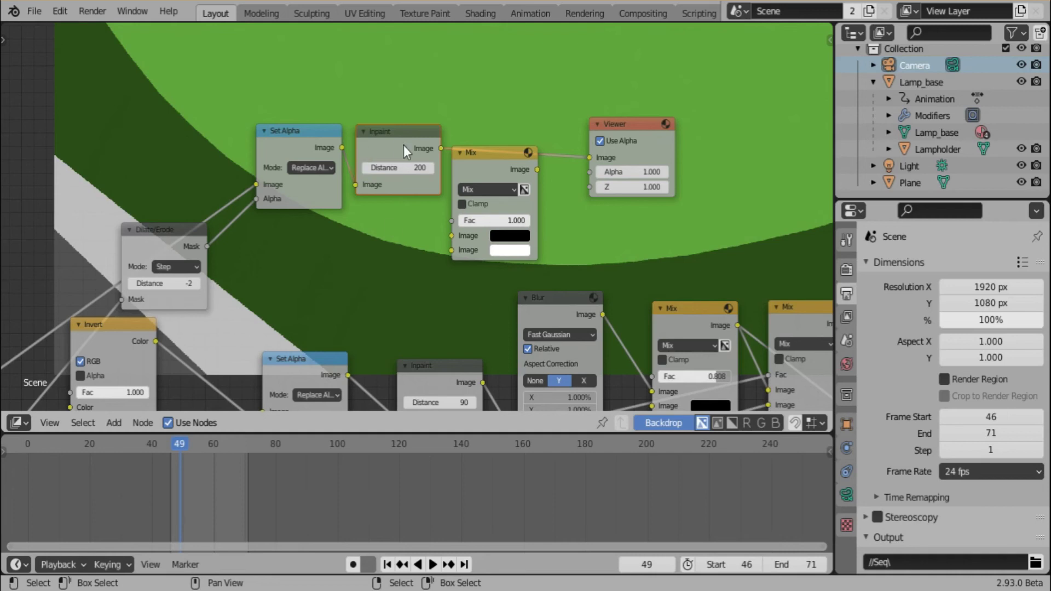
# - Toggle the Inpaint node's mute, pull Mix out of the Viewer chain, and feed Inpaint into Blur
pyautogui.press('m')
pyautogui.press('m')
pyautogui.press('m')
pyautogui.press('m')
pyautogui.keyDown('alt'); pyautogui.moveTo(490, 163); pyautogui.dragTo(518, 32); pyautogui.keyUp('alt')
pyautogui.scroll(-2, 461, 200)
pyautogui.moveTo(460, 206); pyautogui.dragTo(479, 157, button='middle')
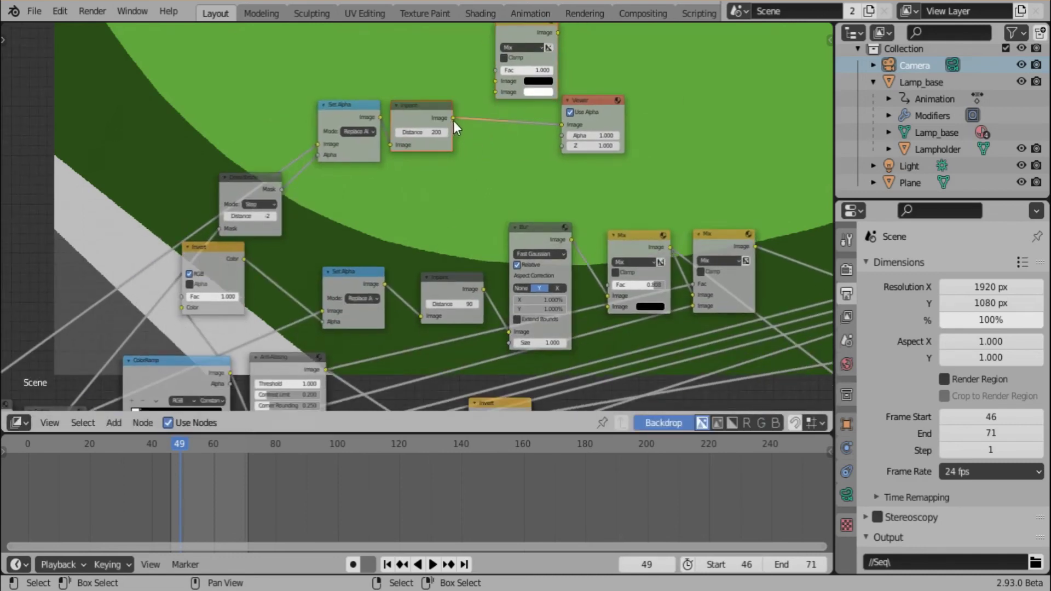
pyautogui.moveTo(453, 118); pyautogui.dragTo(508, 331)
pyautogui.keyDown('ctrl'); pyautogui.hscroll(10, 562, 254); pyautogui.keyUp('ctrl')
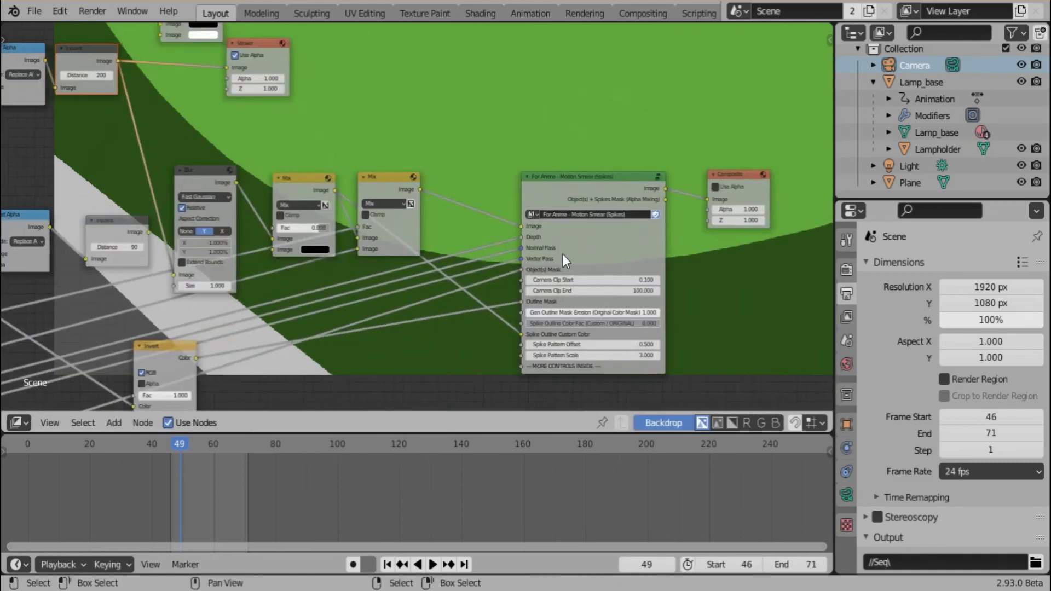
# - Preview the Mix node feeding Motion Smear (Spikes) in the Viewer, moving the Viewer beside it
pyautogui.scroll(-1, 728, 173)
pyautogui.moveTo(500, 206); pyautogui.dragTo(515, 158, button='middle')
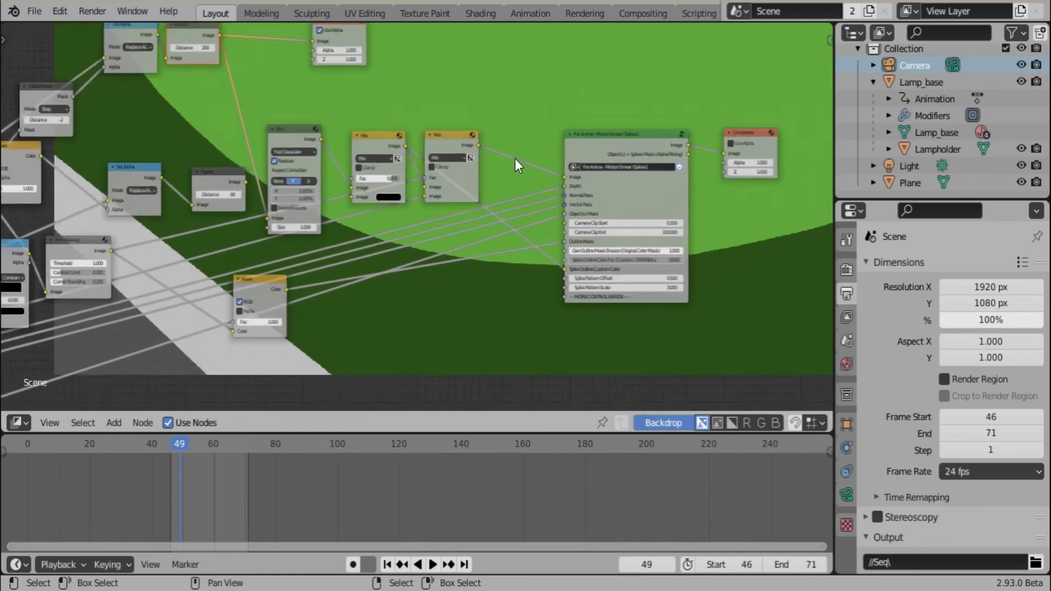
pyautogui.moveTo(478, 234); pyautogui.dragTo(456, 303, button='middle')
pyautogui.scroll(1, 481, 238)
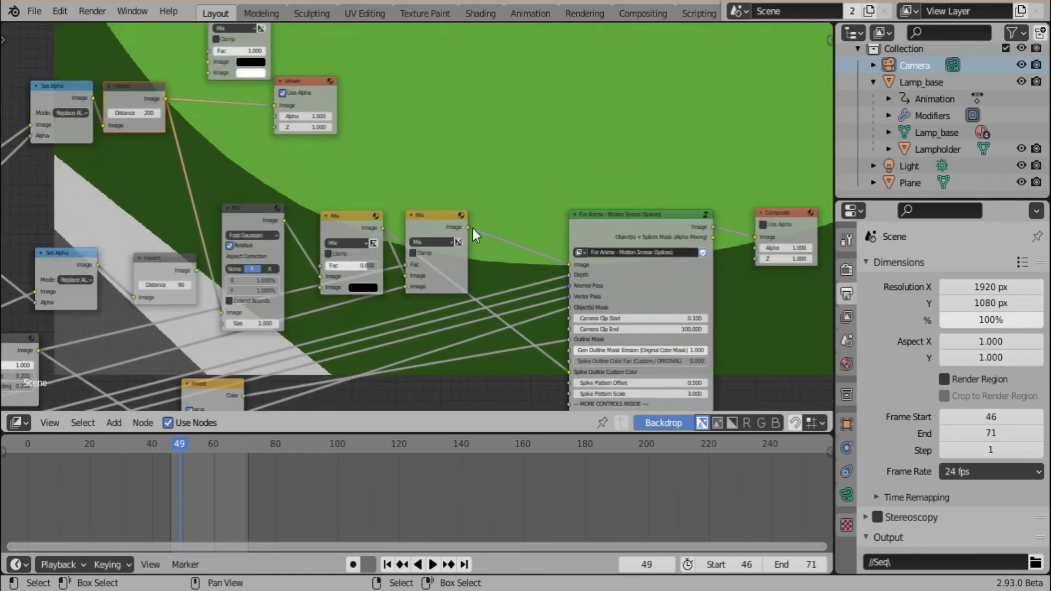
pyautogui.keyDown('ctrl'); pyautogui.keyDown('shift'); pyautogui.click(466, 228); pyautogui.keyUp('shift'); pyautogui.keyUp('ctrl')
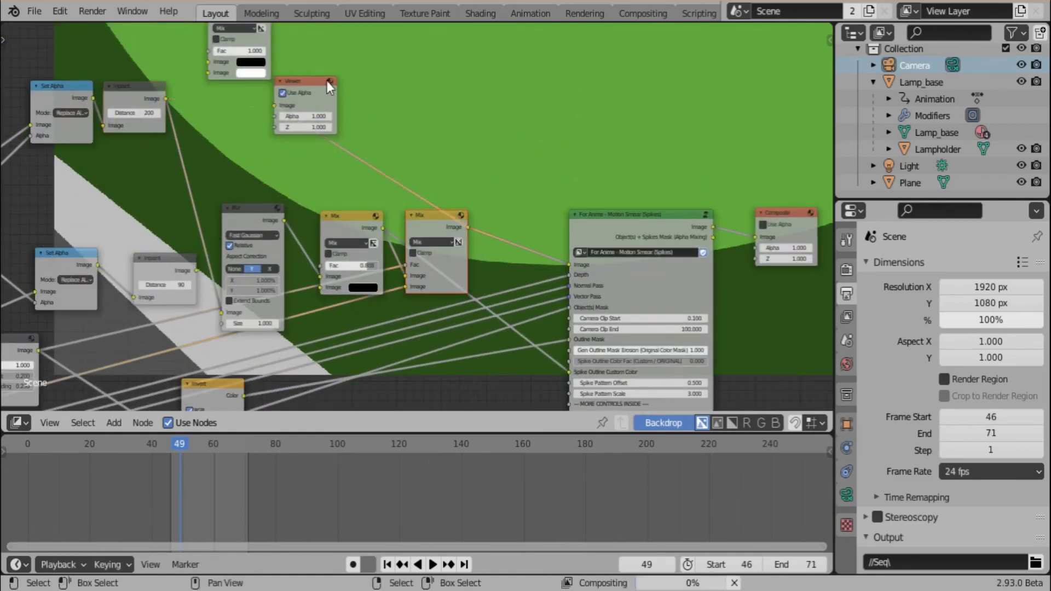
pyautogui.moveTo(326, 80); pyautogui.dragTo(613, 73)
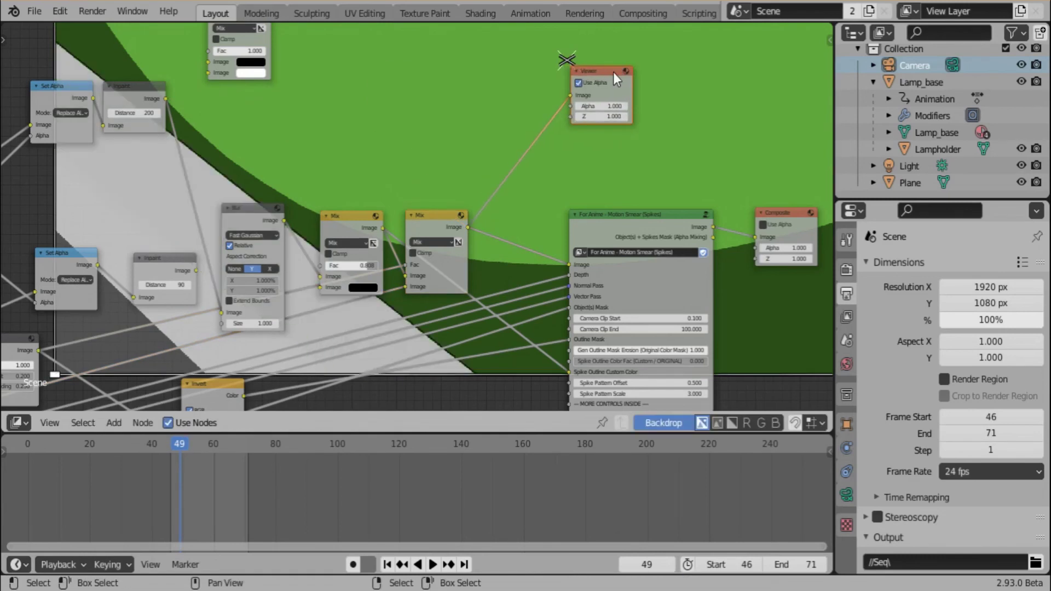
pyautogui.moveTo(551, 104); pyautogui.dragTo(473, 179, button='middle')
pyautogui.moveTo(405, 230); pyautogui.dragTo(407, 270, button='middle')
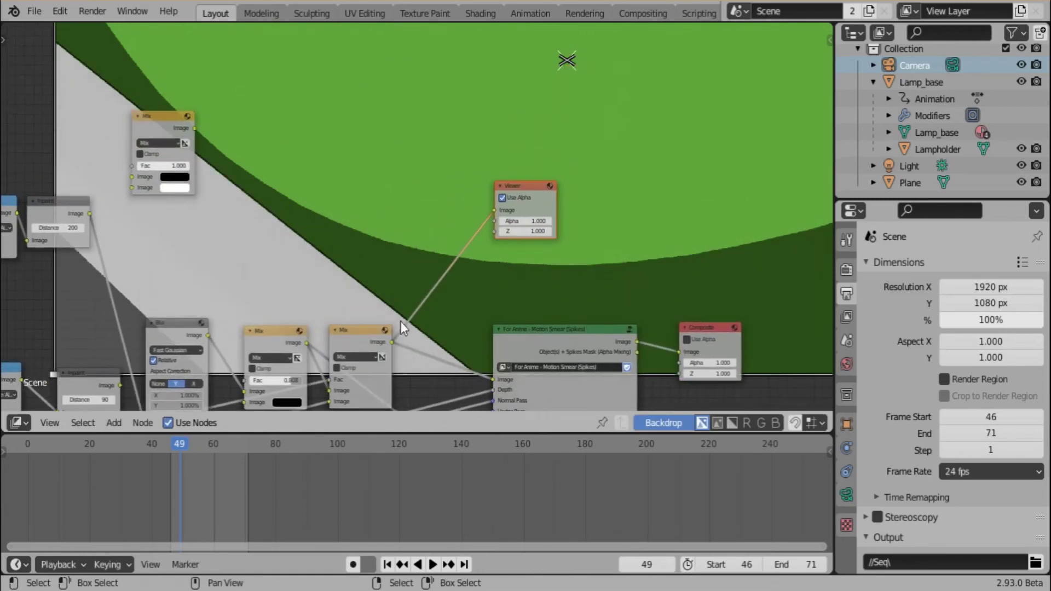
pyautogui.click(21, 425)
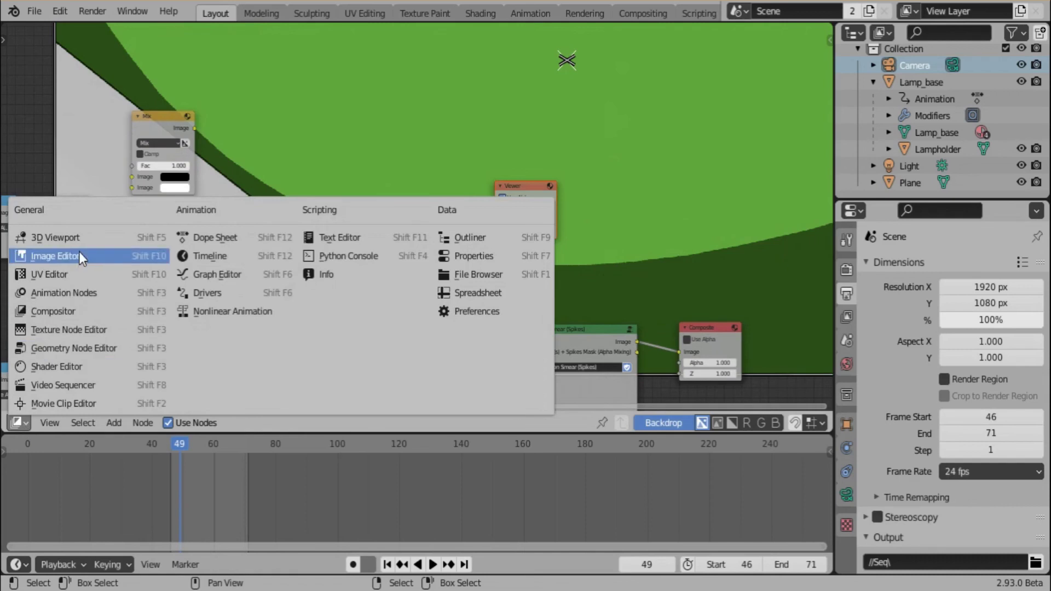
# - Render the frame from the 3D viewport, then inspect the refreshed backdrop back in the compositor
pyautogui.click(71, 238)
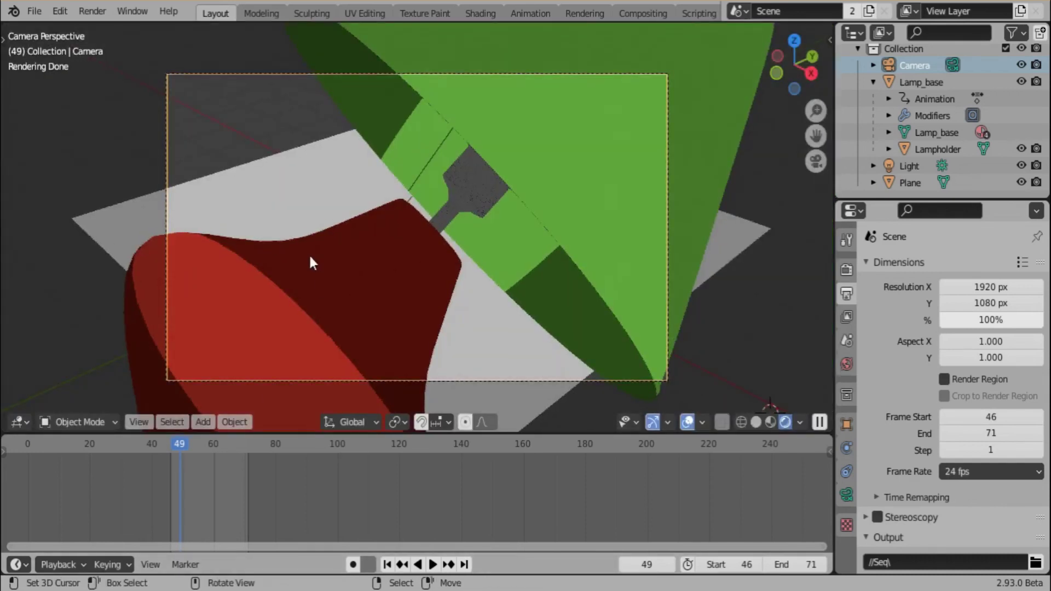
pyautogui.hotkey('ctrl', 'F12')
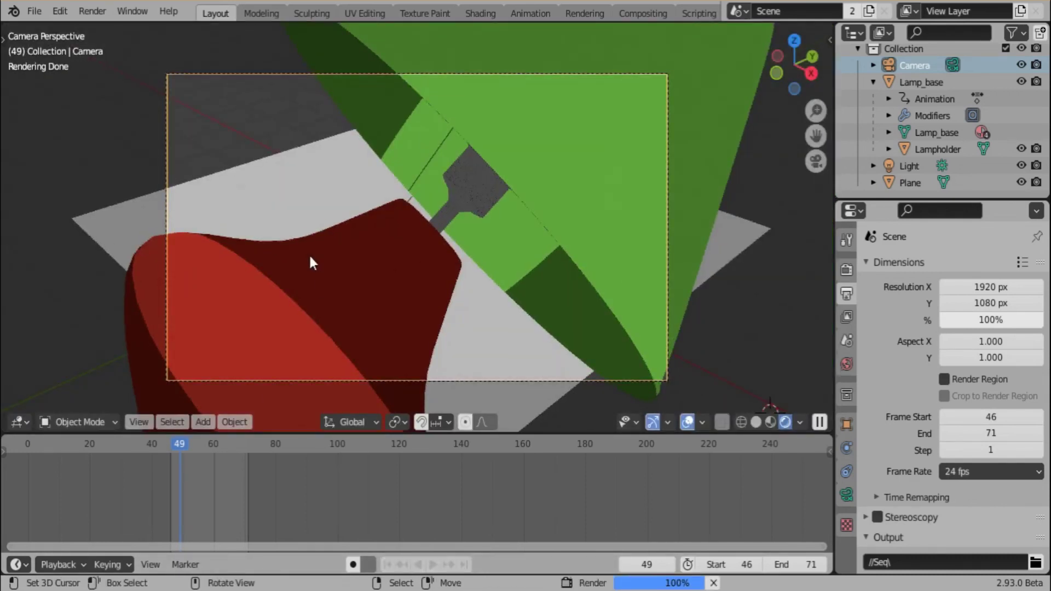
pyautogui.hotkey('shift', 'F3')
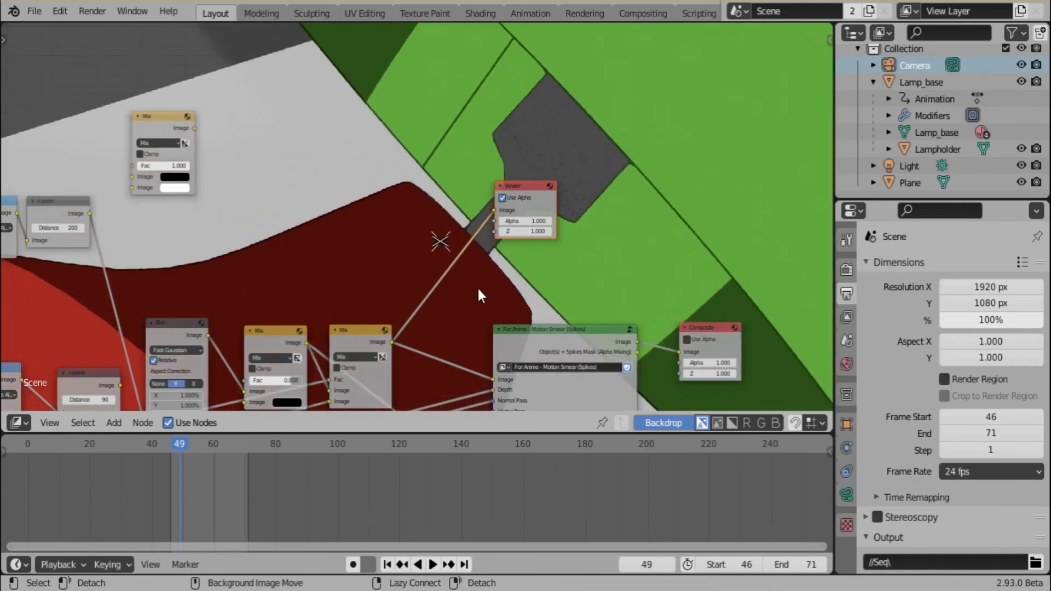
pyautogui.keyDown('alt'); pyautogui.moveTo(276, 222); pyautogui.dragTo(508, 192, button='middle'); pyautogui.keyUp('alt')
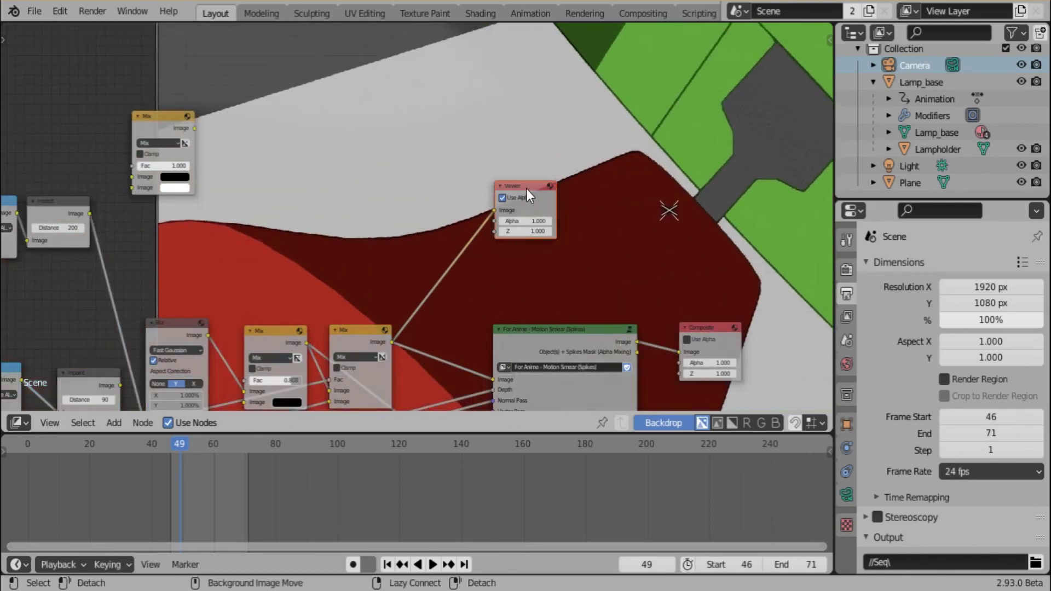
pyautogui.keyDown('alt'); pyautogui.moveTo(303, 232); pyautogui.dragTo(461, 218, button='middle'); pyautogui.keyUp('alt')
# - Widen the For Anime - Outline Removal group node and move the Viewer up and right
pyautogui.keyDown('alt'); pyautogui.moveTo(479, 182); pyautogui.dragTo(575, 309, button='middle'); pyautogui.keyUp('alt')
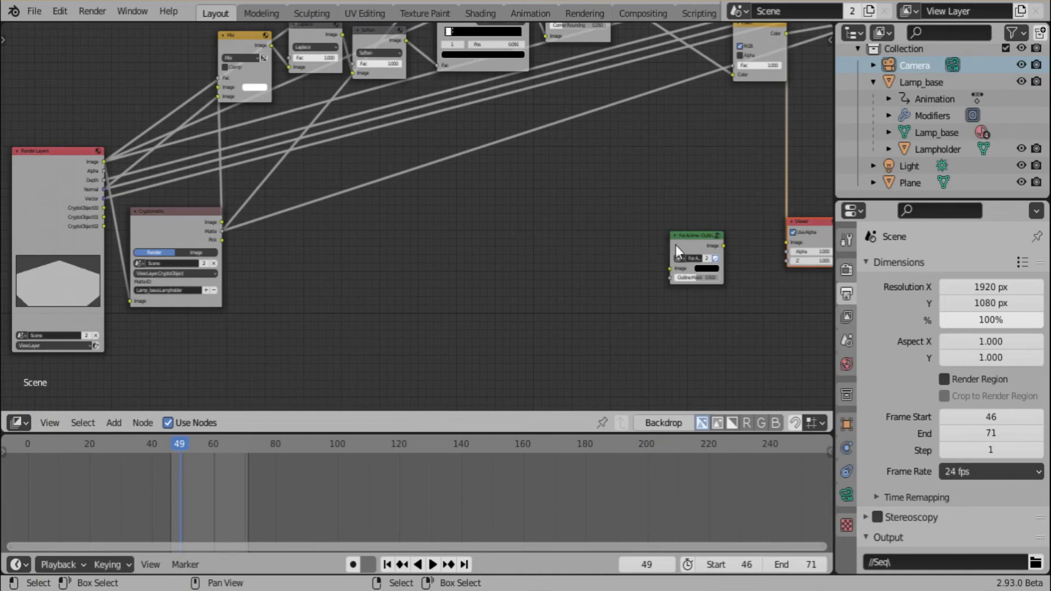
pyautogui.moveTo(673, 245); pyautogui.dragTo(628, 249)
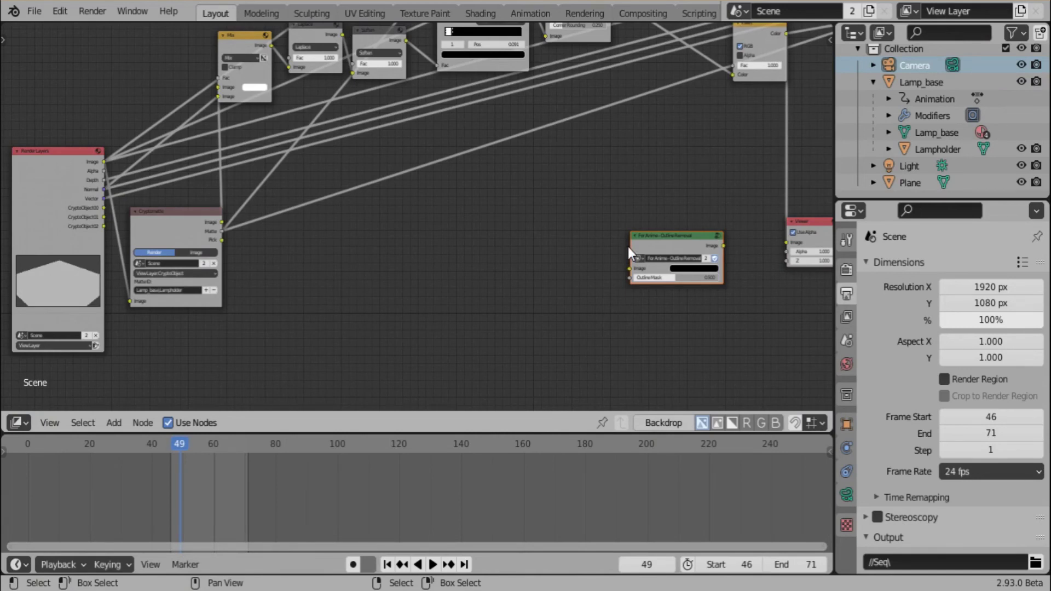
pyautogui.moveTo(647, 219); pyautogui.dragTo(521, 232, button='middle')
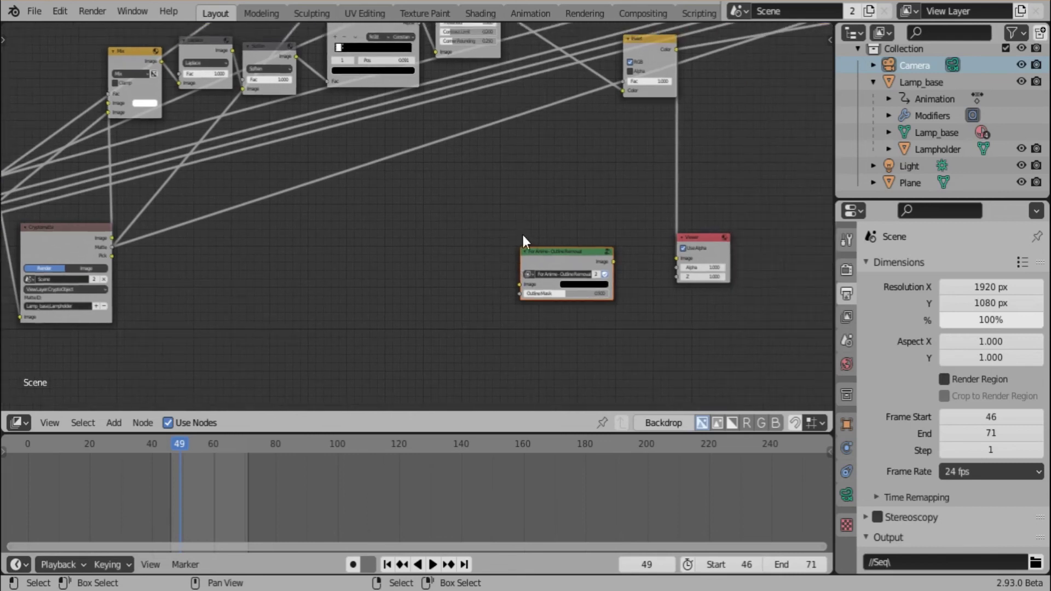
pyautogui.scroll(2, 515, 232)
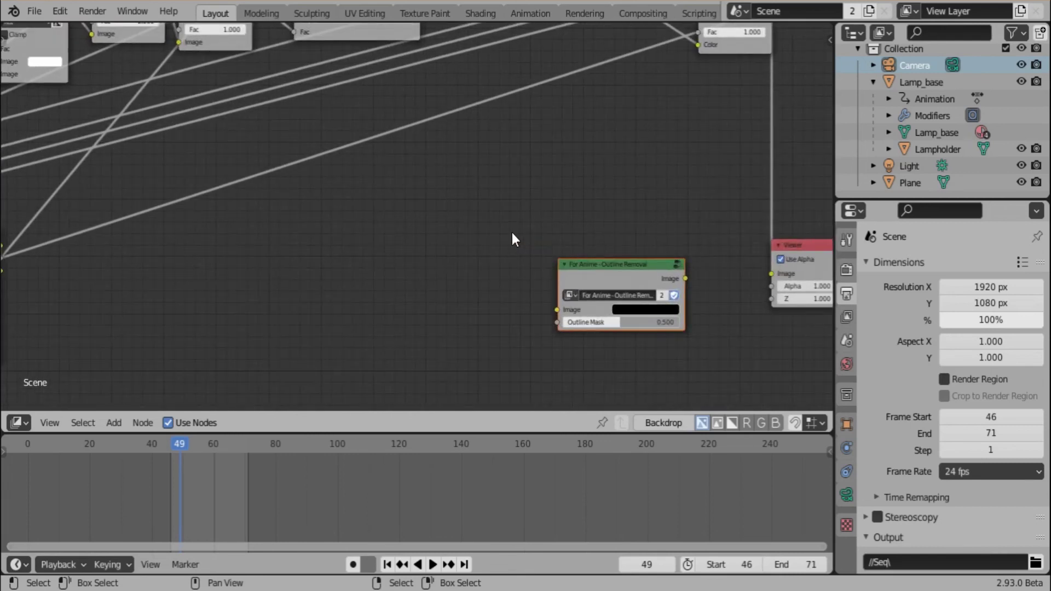
pyautogui.moveTo(566, 307); pyautogui.dragTo(469, 350, button='middle')
pyautogui.moveTo(693, 277); pyautogui.dragTo(740, 274)
pyautogui.scroll(-3, 629, 306)
# - Drop Outline Removal onto the link between the Invert node and the Viewer
pyautogui.moveTo(529, 334); pyautogui.dragTo(652, 191)
pyautogui.scroll(3, 628, 281)
pyautogui.scroll(-4, 626, 275)
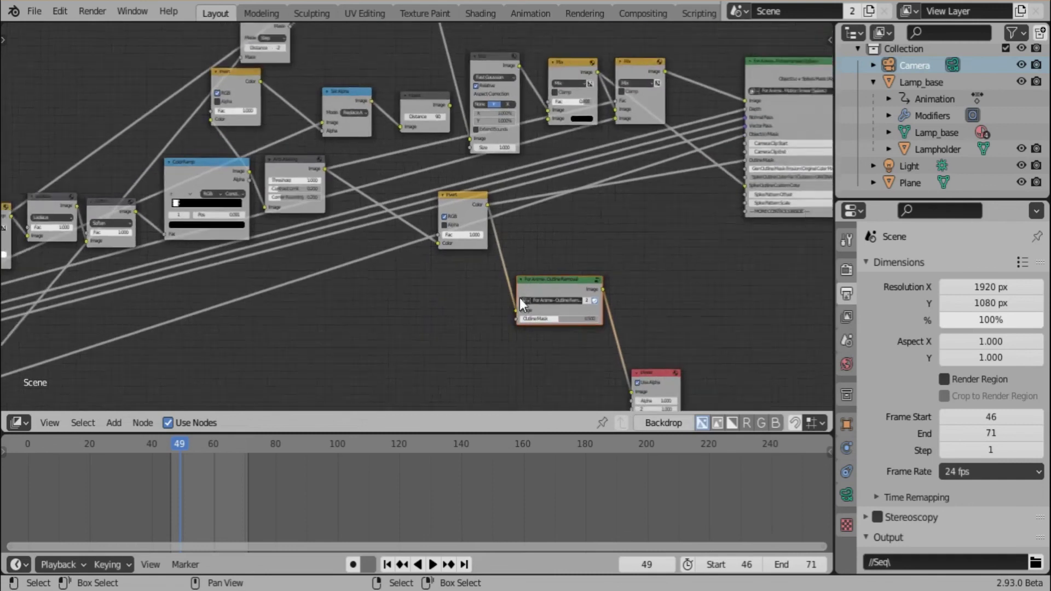
pyautogui.scroll(1, 688, 212)
pyautogui.moveTo(688, 212); pyautogui.dragTo(577, 127, button='middle')
pyautogui.scroll(1, 620, 203)
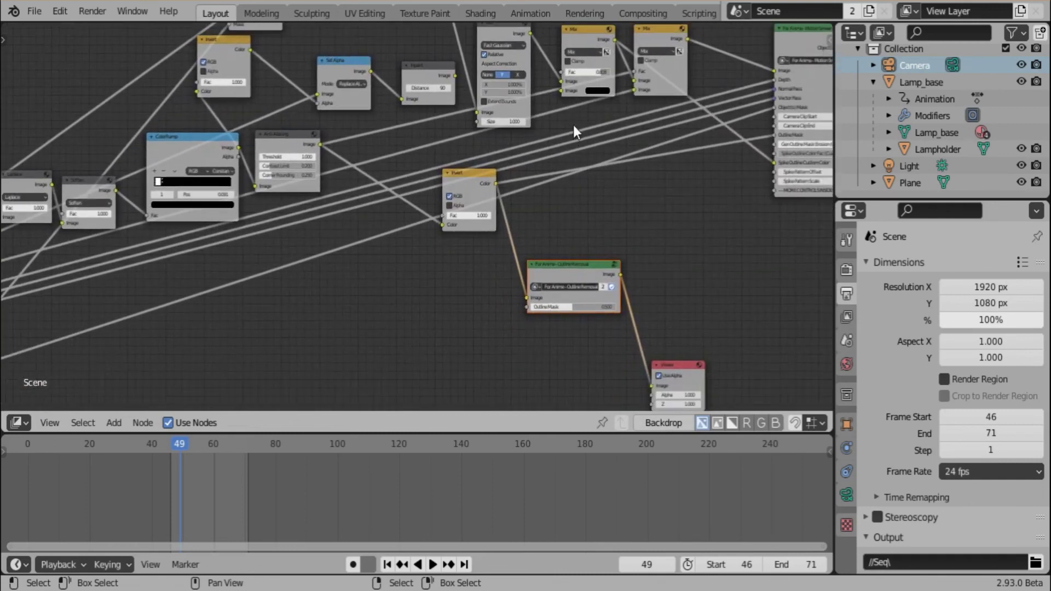
# - Wire the top Mix output, then the Invert output, into Outline Removal's Image input
pyautogui.moveTo(614, 40); pyautogui.dragTo(533, 295)
pyautogui.moveTo(464, 231); pyautogui.dragTo(483, 192, button='middle')
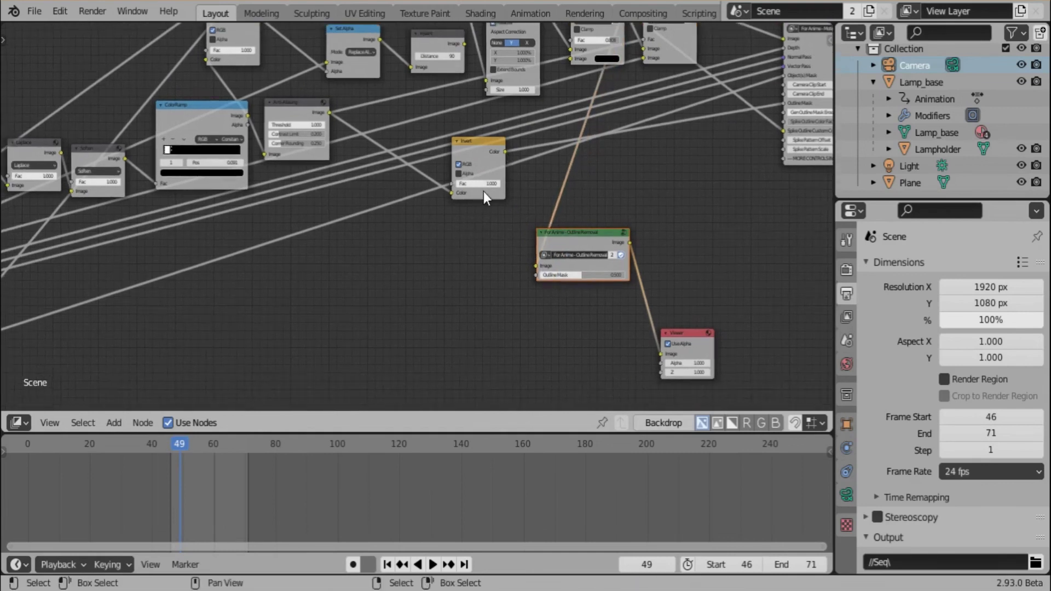
pyautogui.scroll(1, 483, 191)
pyautogui.moveTo(523, 143); pyautogui.dragTo(556, 276)
pyautogui.scroll(1, 656, 290)
pyautogui.moveTo(664, 250); pyautogui.dragTo(511, 256, button='middle')
pyautogui.scroll(2, 511, 255)
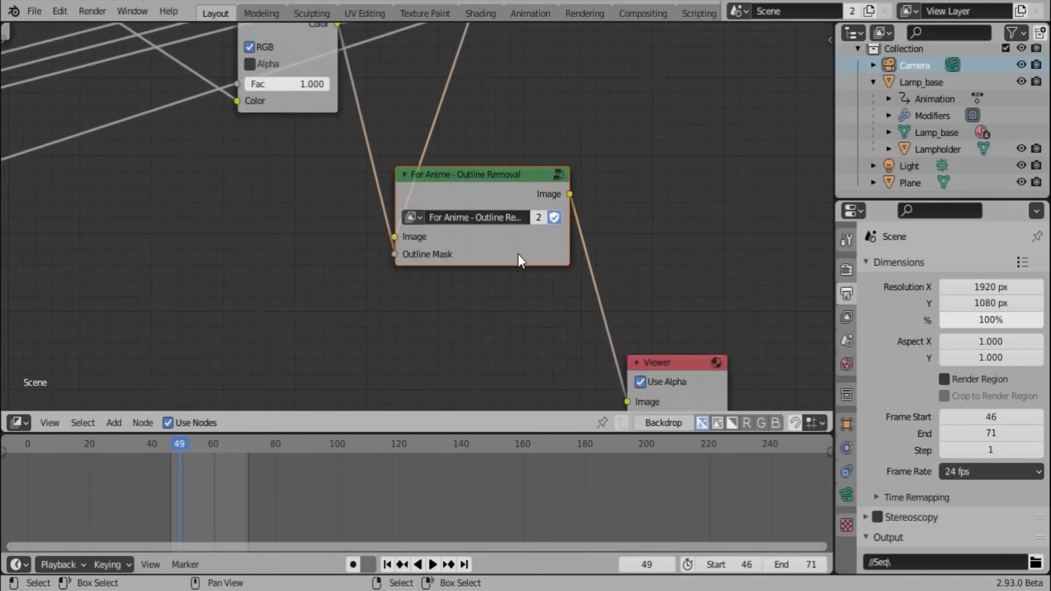
# - Enable the backdrop and enlarge the Viewer image twice with Alt+V
pyautogui.keyDown('ctrl'); pyautogui.keyDown('shift'); pyautogui.click(518, 254); pyautogui.keyUp('shift'); pyautogui.keyUp('ctrl')
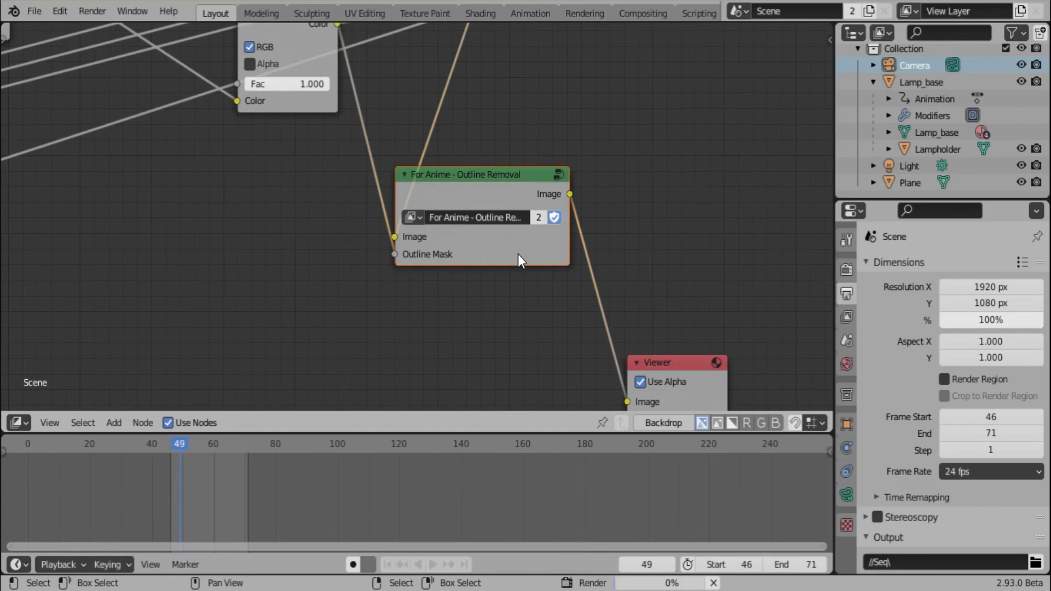
pyautogui.press('Home')
pyautogui.scroll(3, 601, 290)
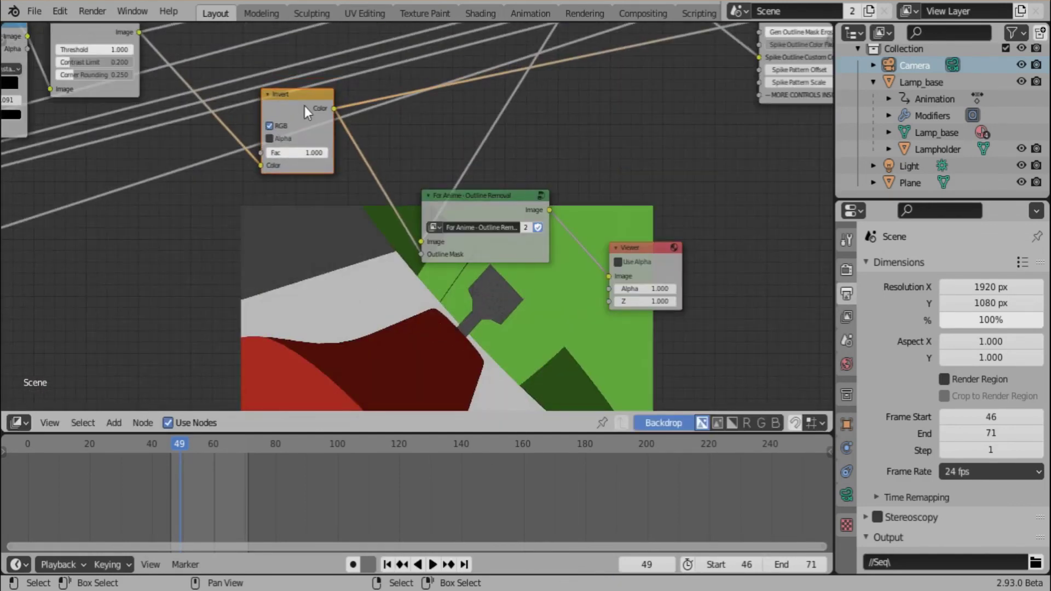
pyautogui.click(626, 250)
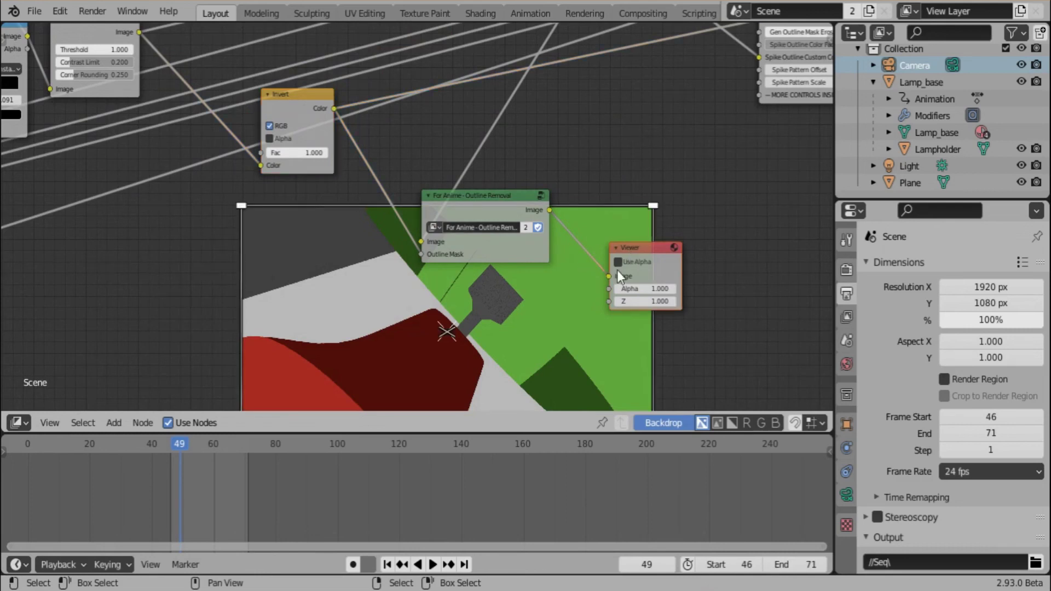
pyautogui.moveTo(549, 279); pyautogui.dragTo(476, 154, button='middle')
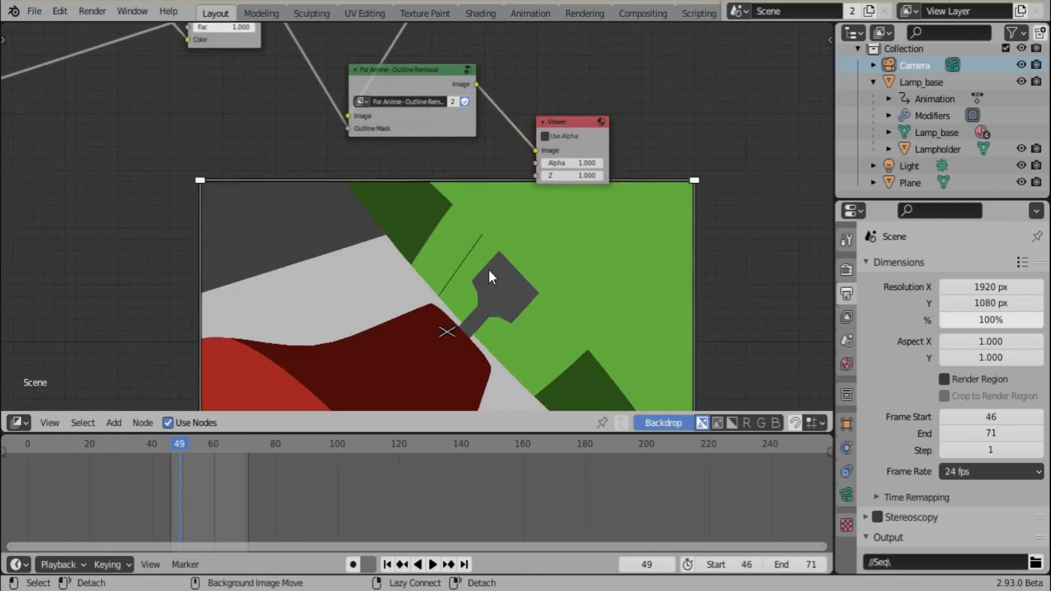
pyautogui.hotkey('alt', 'v')
pyautogui.hotkey('alt', 'v')
pyautogui.hotkey('alt', 'v')
pyautogui.hotkey('alt', 'v')
pyautogui.hotkey('alt', 'v')
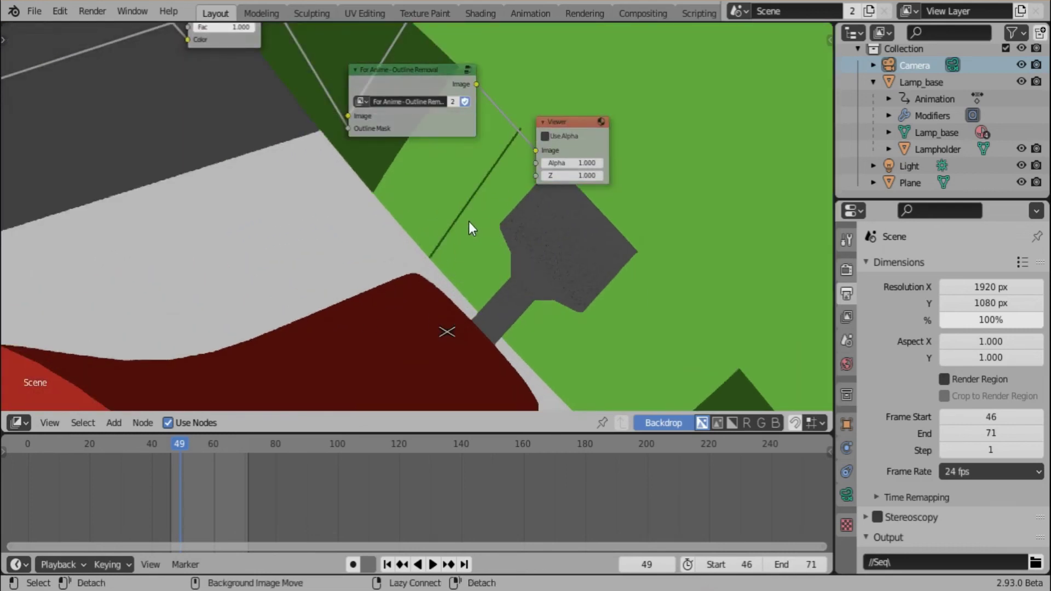
pyautogui.hotkey('alt', 'v')
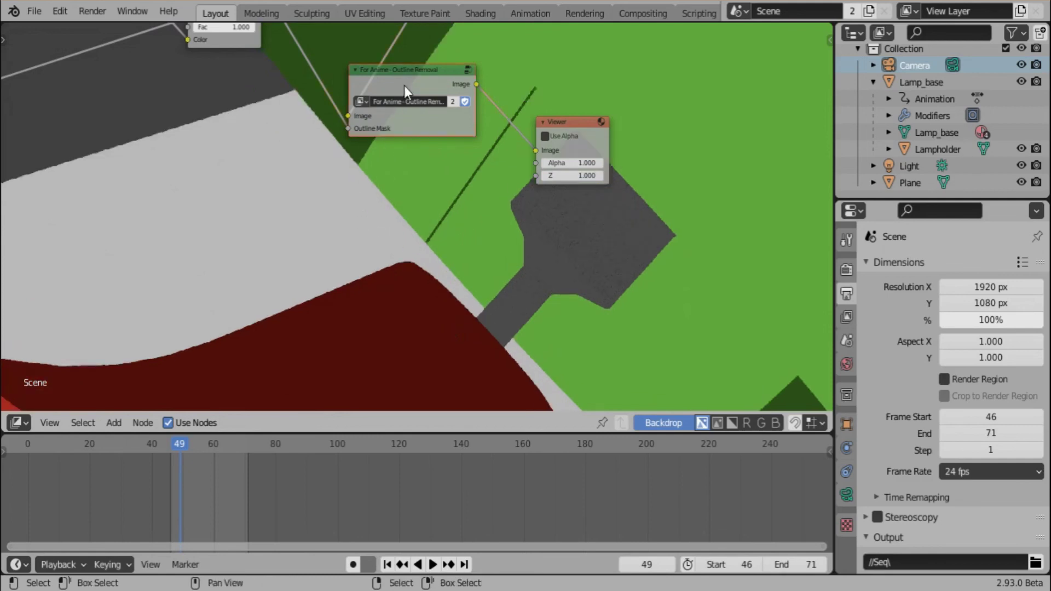
# - Mute the For Anime - Outline Removal group node
pyautogui.click(404, 86)
pyautogui.moveTo(403, 85); pyautogui.dragTo(417, 138, button='middle')
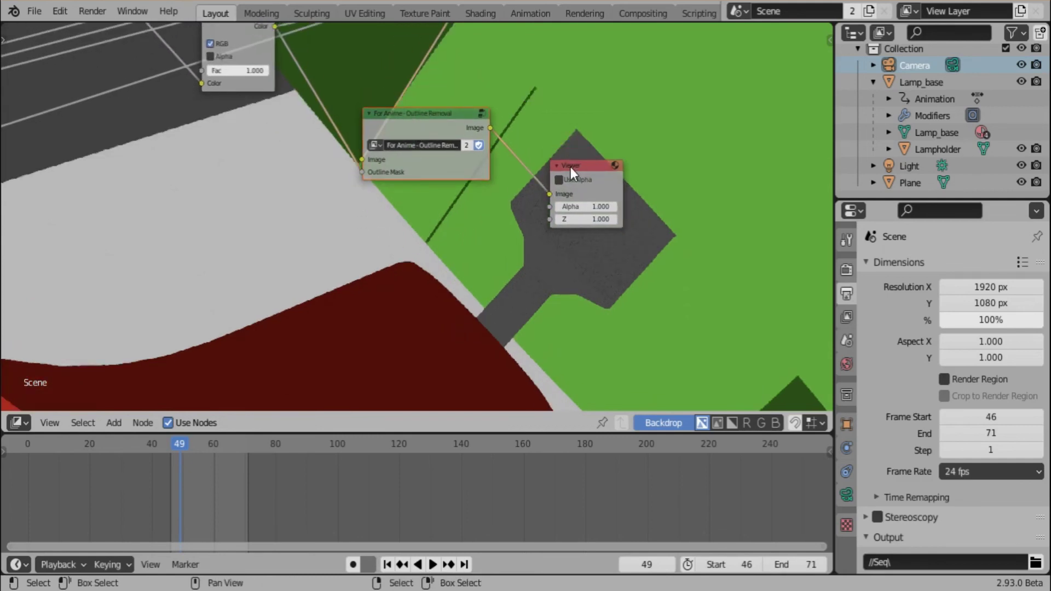
pyautogui.press('m')
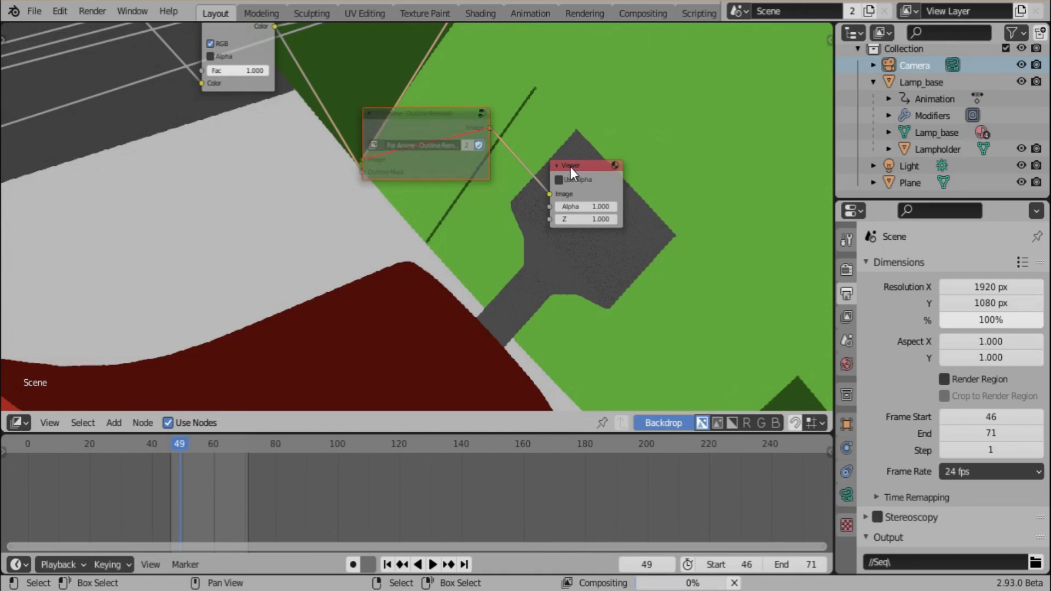
# - Un-mute the For Anime - Outline Removal group node with M
pyautogui.press('m')
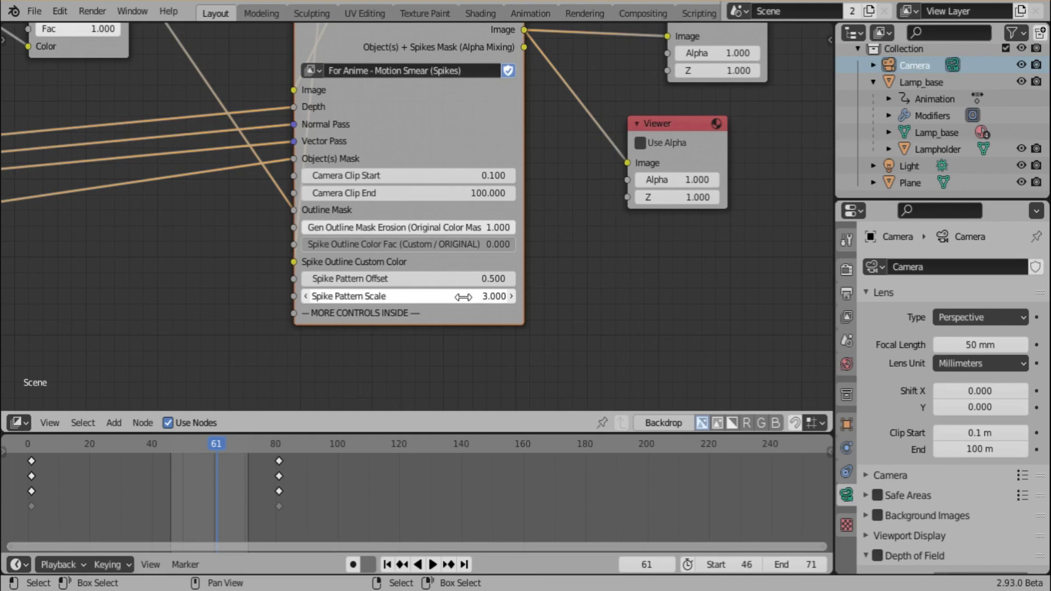
# - Switch the area to a 3D Viewport, go to frame 49, and render it with F12
pyautogui.click(16, 422)
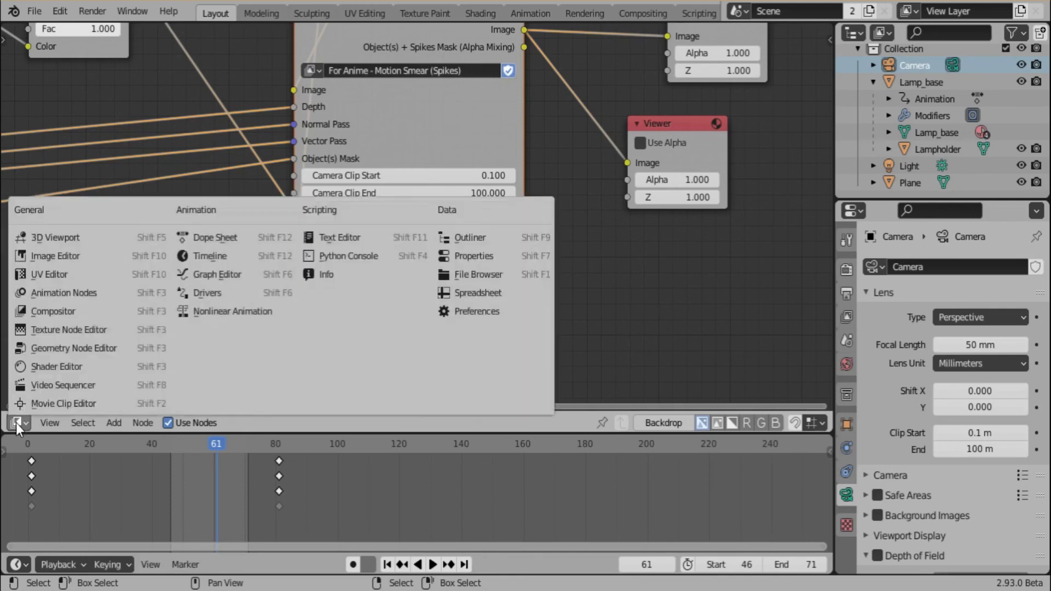
pyautogui.click(92, 238)
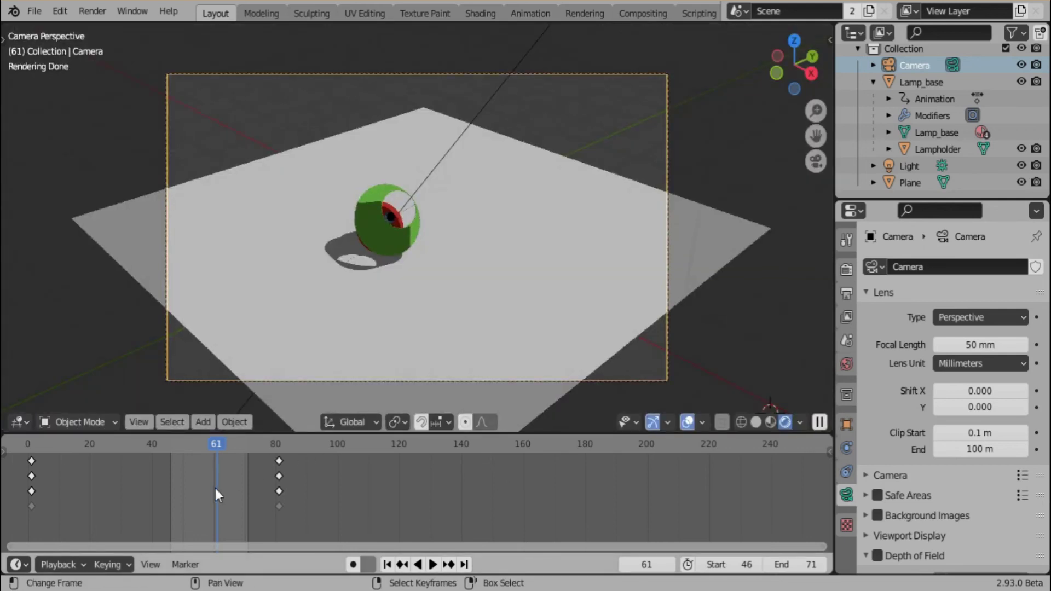
pyautogui.moveTo(215, 489); pyautogui.dragTo(179, 482)
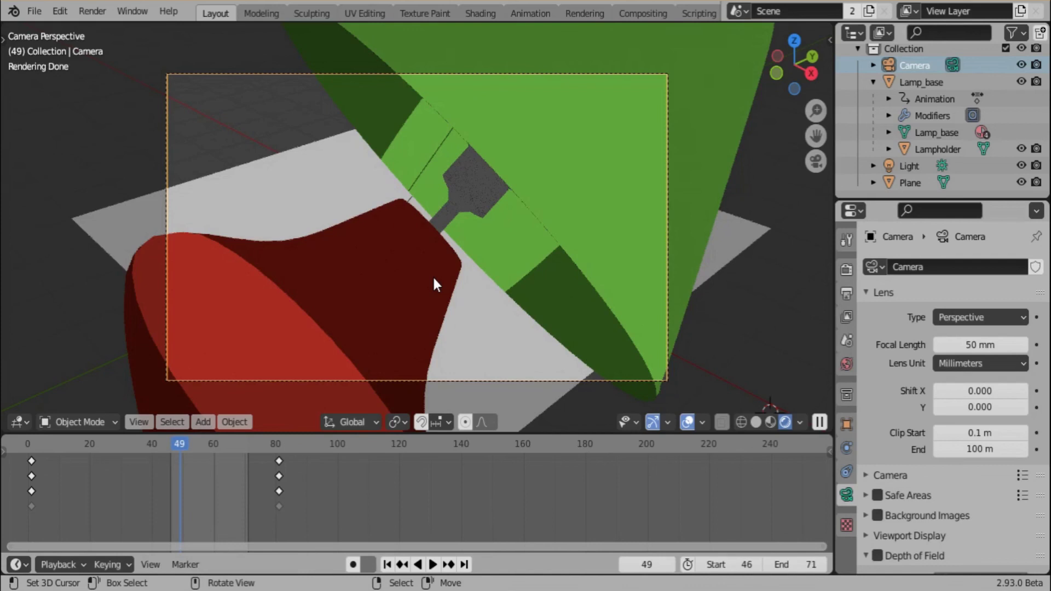
pyautogui.press('F12')
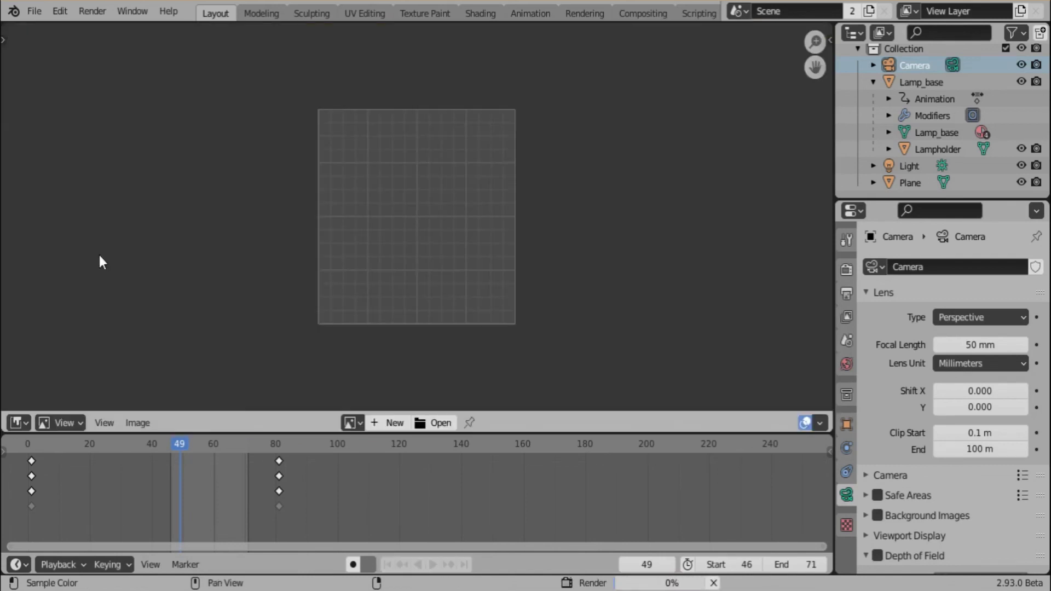
# - Display the Render Result and zoom in on frame 49's spiky red and green smears
pyautogui.click(352, 423)
pyautogui.click(386, 246)
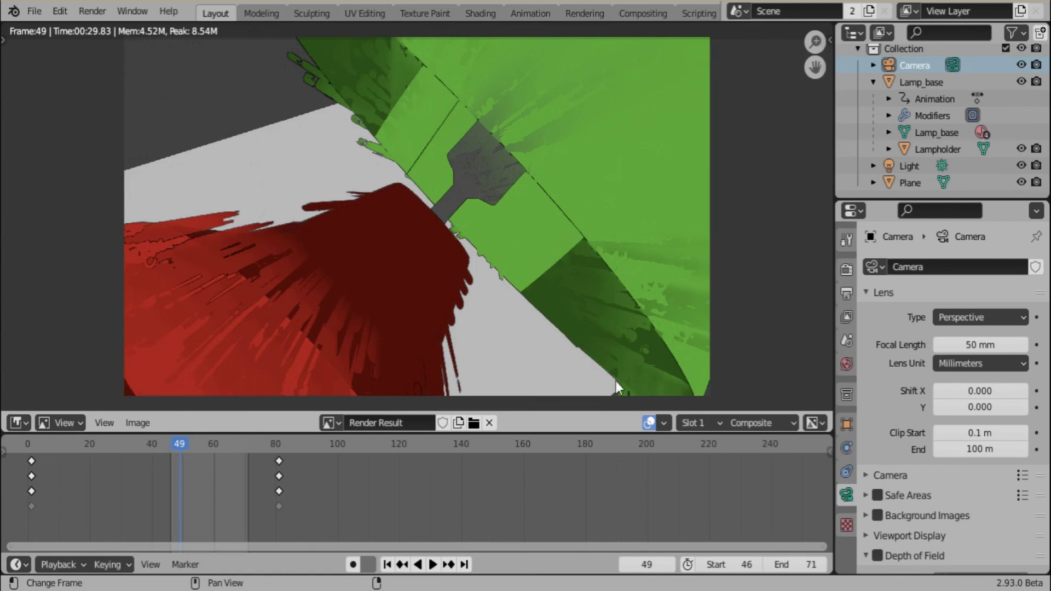
pyautogui.scroll(3, 484, 258)
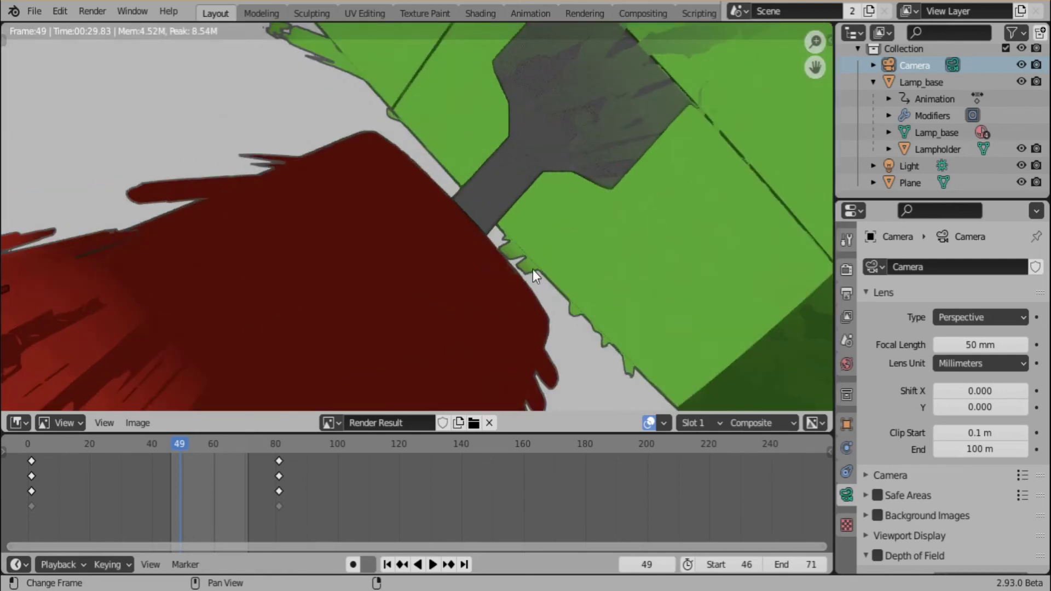
pyautogui.scroll(-5, 489, 219)
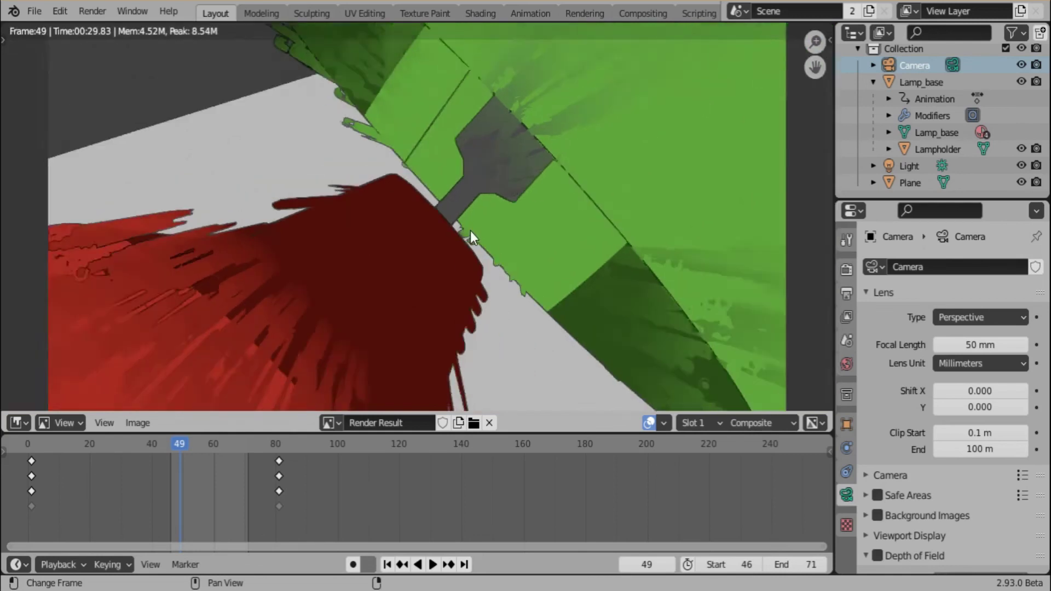
pyautogui.scroll(1, 467, 232)
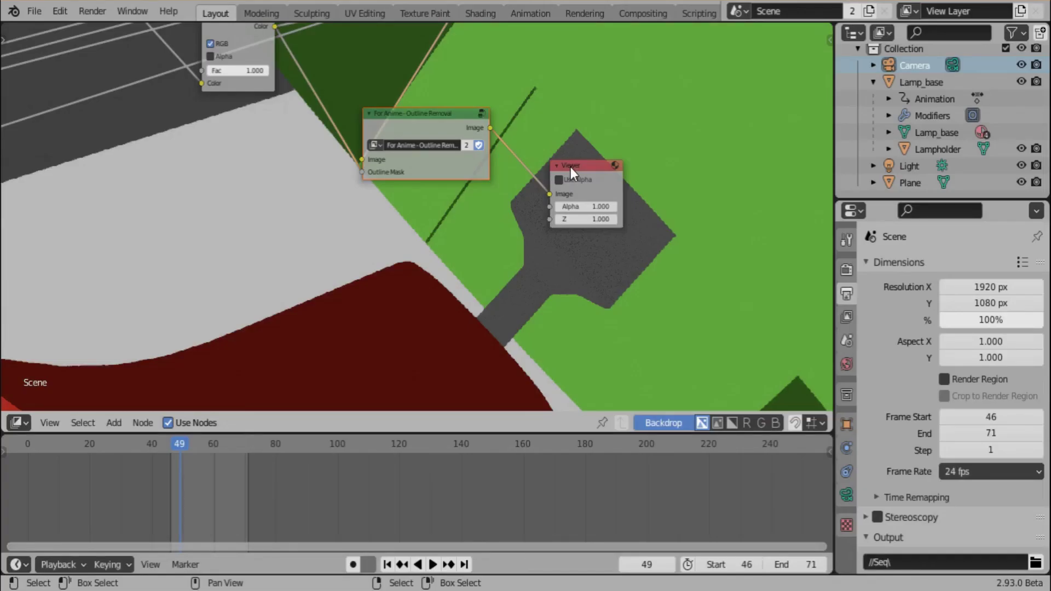
# - Pan and zoom the node tree to bring the Motion Smear (Spikes) group node into view
pyautogui.scroll(-3, 571, 166)
pyautogui.moveTo(570, 167); pyautogui.dragTo(500, 307, button='middle')
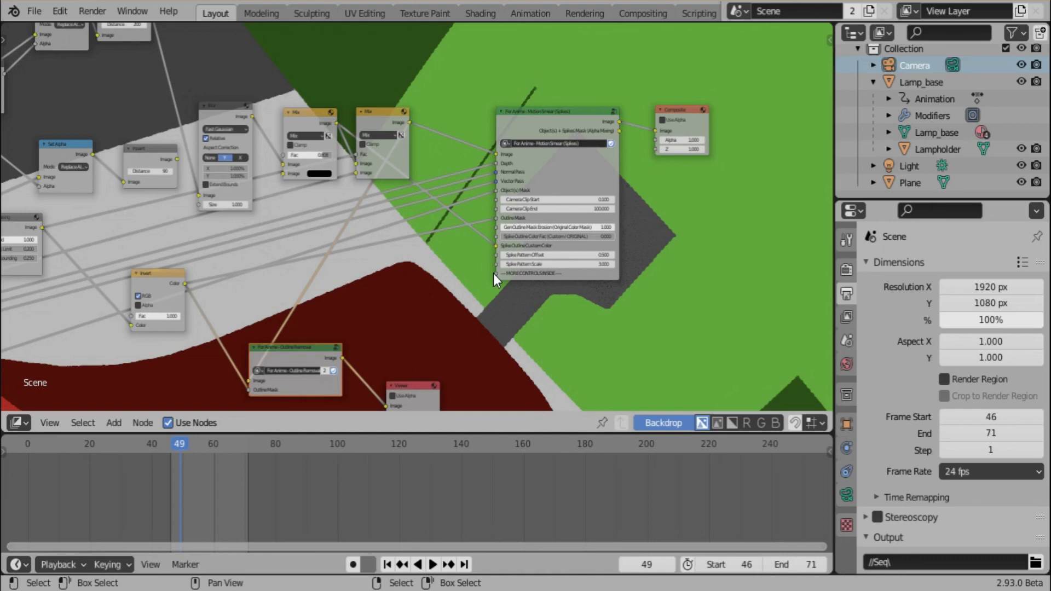
pyautogui.scroll(3, 494, 274)
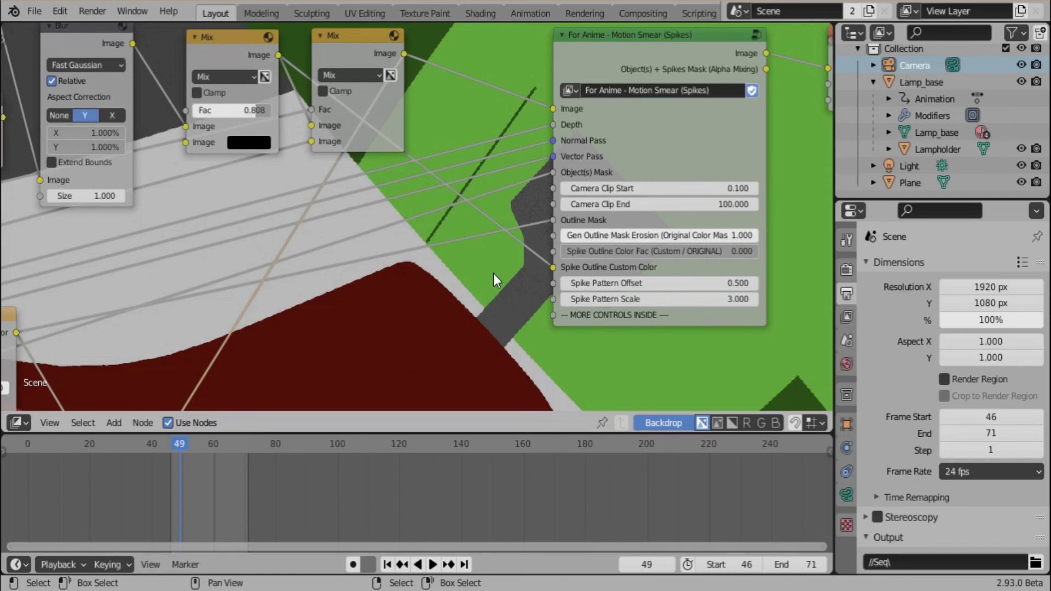
pyautogui.scroll(-3, 497, 244)
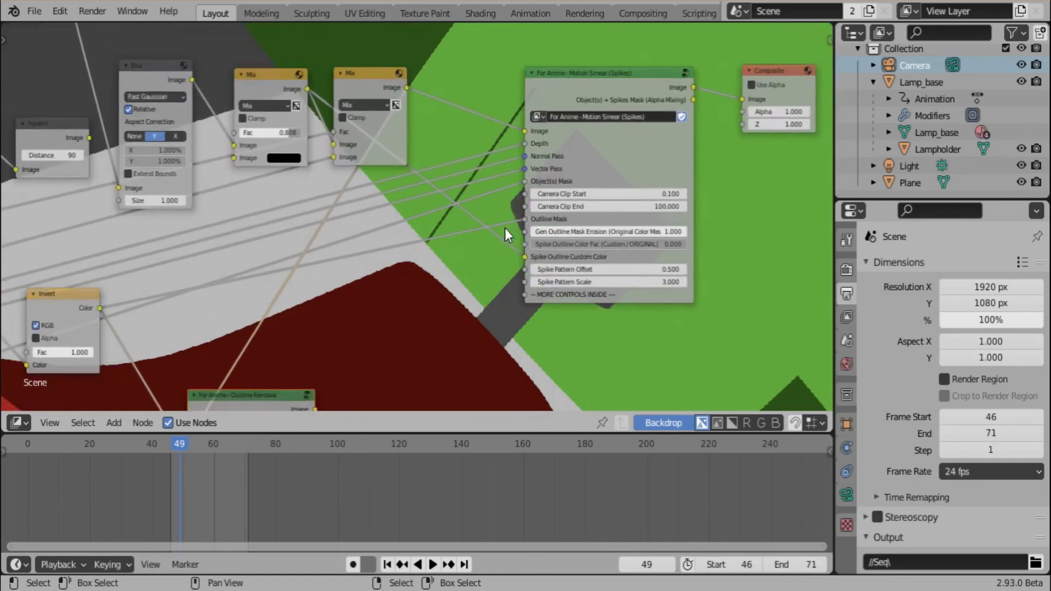
pyautogui.click(683, 73)
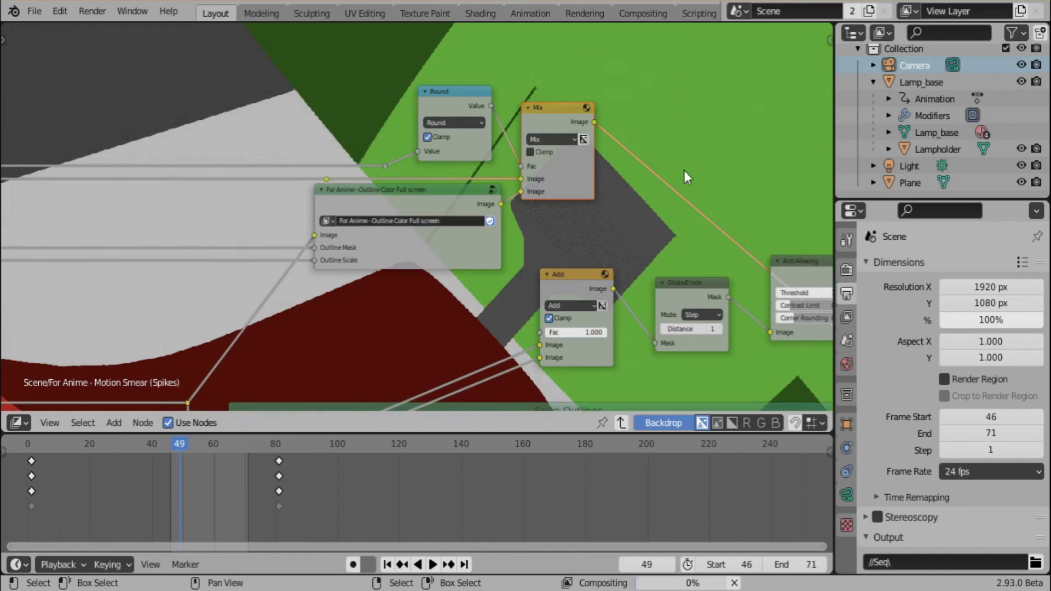
pyautogui.keyDown('ctrl'); pyautogui.scroll(-2, 667, 279); pyautogui.keyUp('ctrl')
pyautogui.click(661, 423)
pyautogui.scroll(-5, 650, 237)
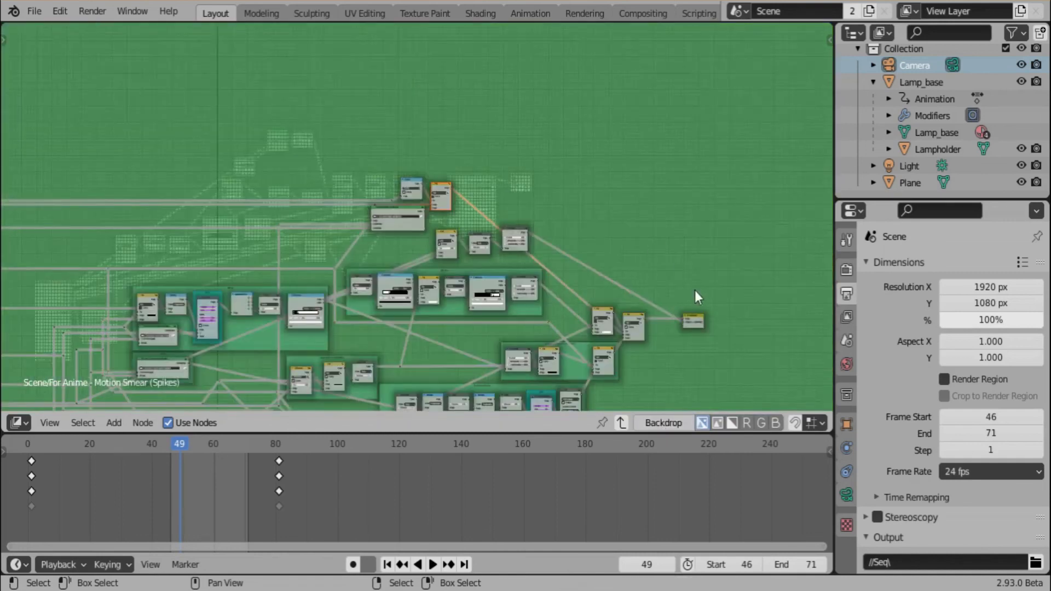
pyautogui.scroll(6, 602, 181)
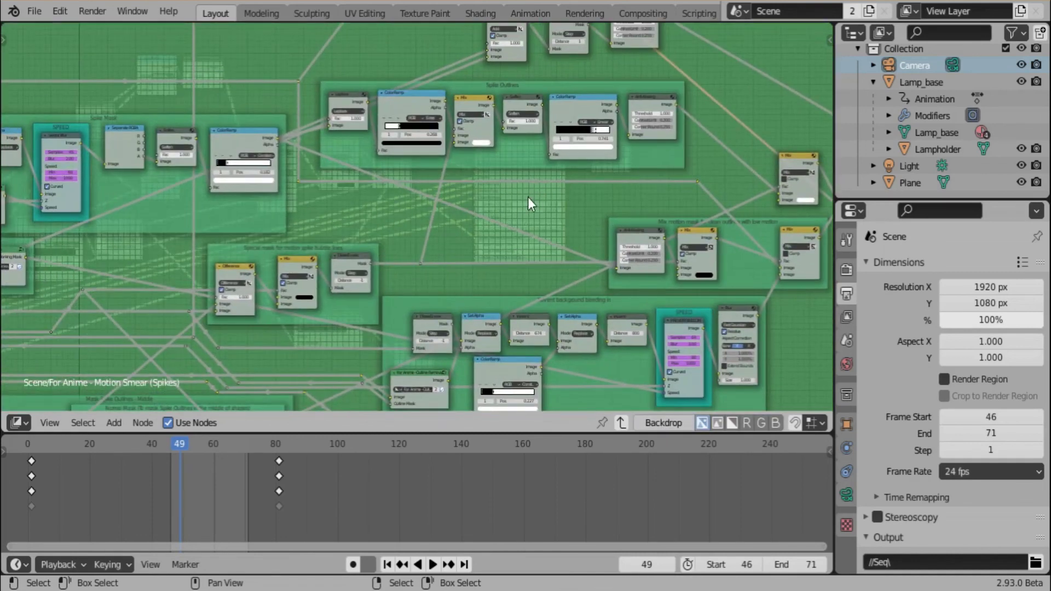
pyautogui.moveTo(525, 147); pyautogui.dragTo(629, 154, button='middle')
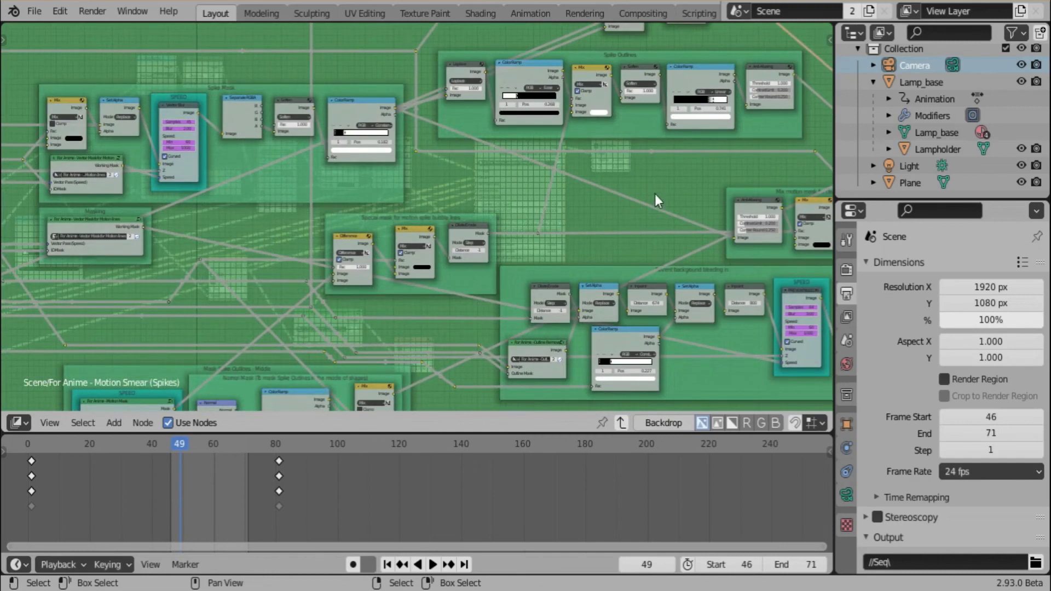
pyautogui.scroll(3, 654, 194)
pyautogui.scroll(4, 660, 228)
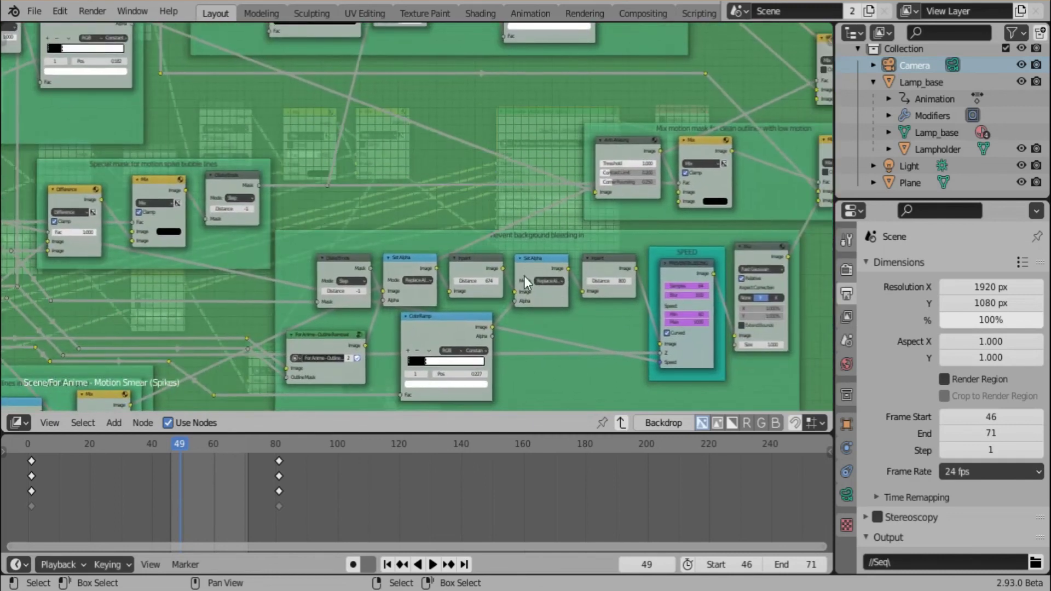
pyautogui.scroll(-3, 517, 235)
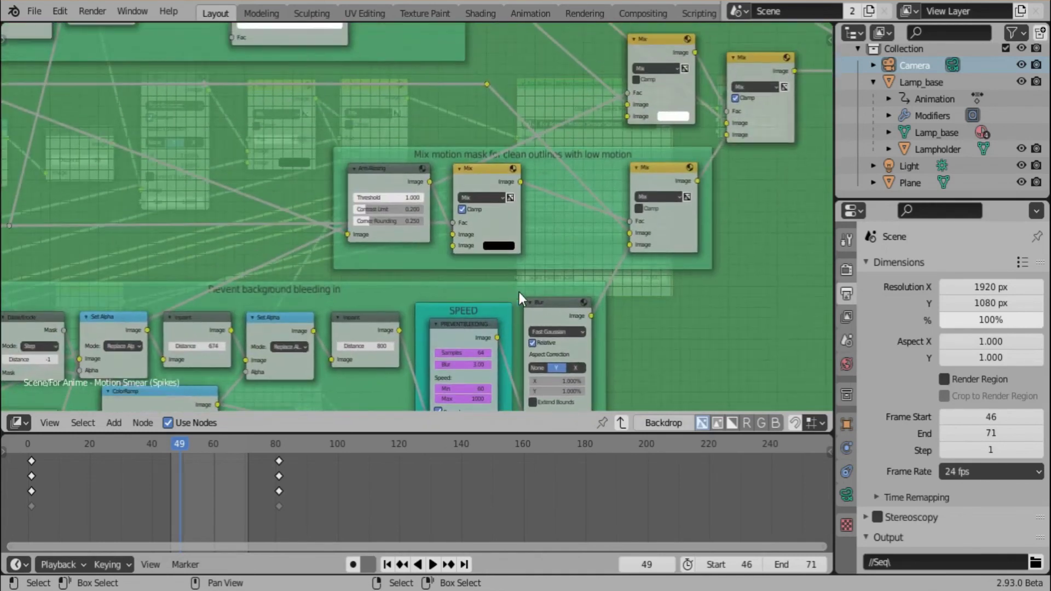
pyautogui.scroll(3, 544, 280)
pyautogui.moveTo(567, 152); pyautogui.dragTo(443, 288, button='middle')
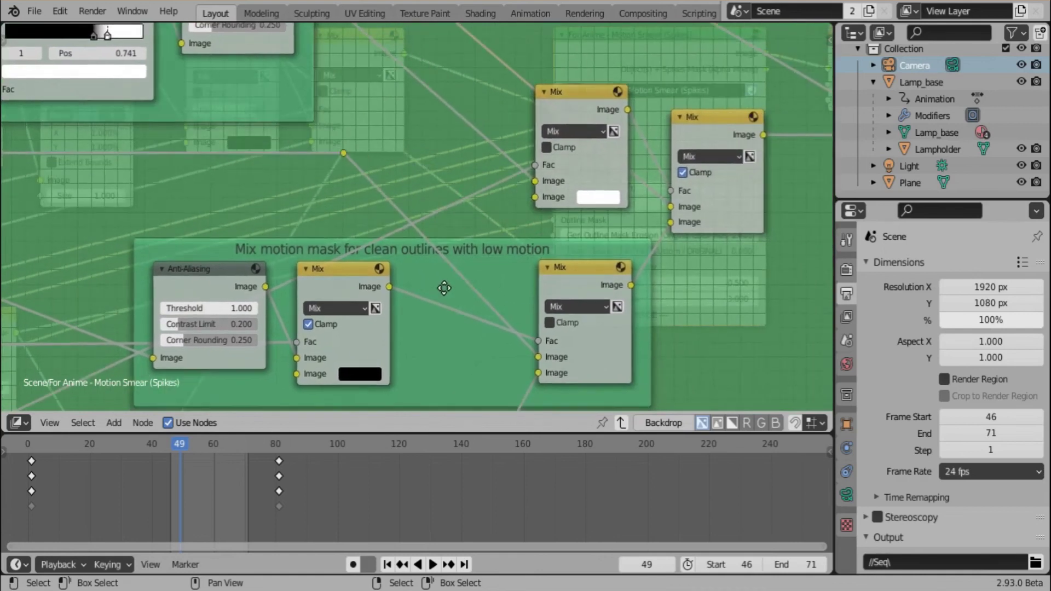
pyautogui.moveTo(645, 117); pyautogui.dragTo(749, 205, button='middle')
pyautogui.scroll(-2, 461, 170)
pyautogui.moveTo(438, 163); pyautogui.dragTo(263, 188, button='middle')
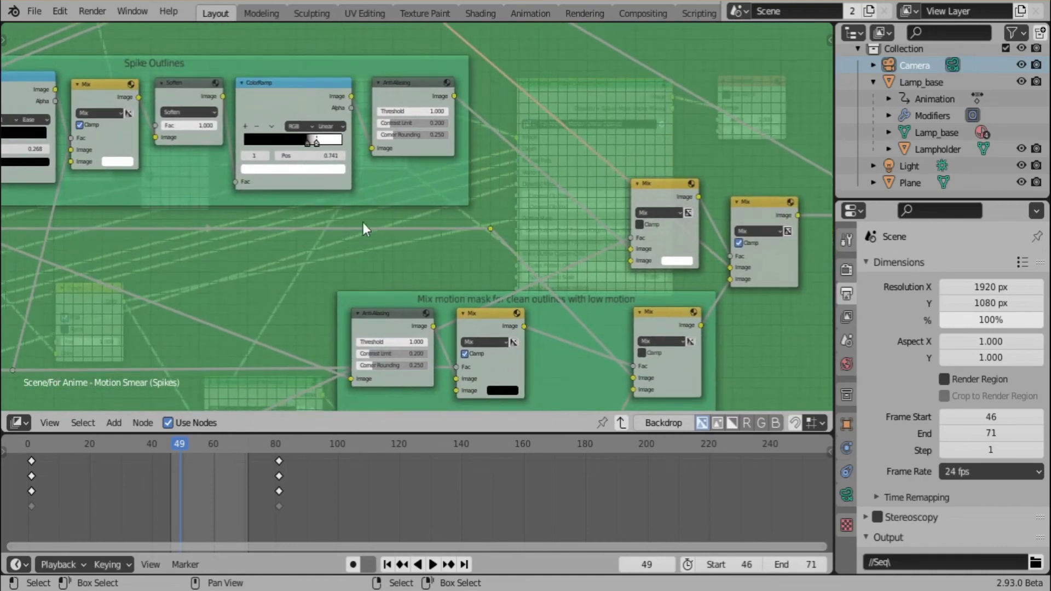
pyautogui.moveTo(363, 228); pyautogui.dragTo(436, 185, button='middle')
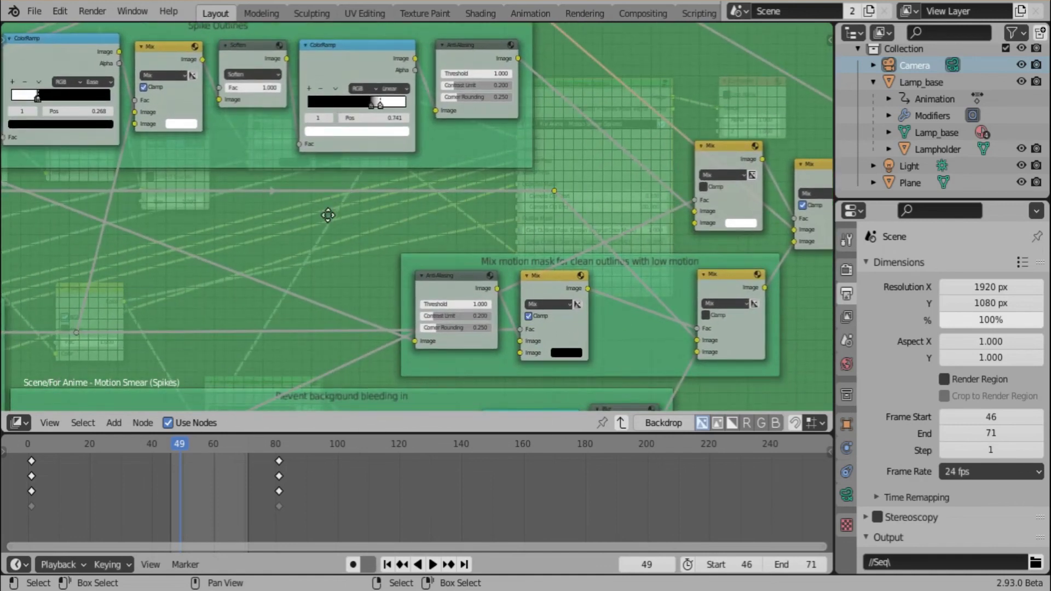
pyautogui.moveTo(319, 214); pyautogui.dragTo(705, 219, button='middle')
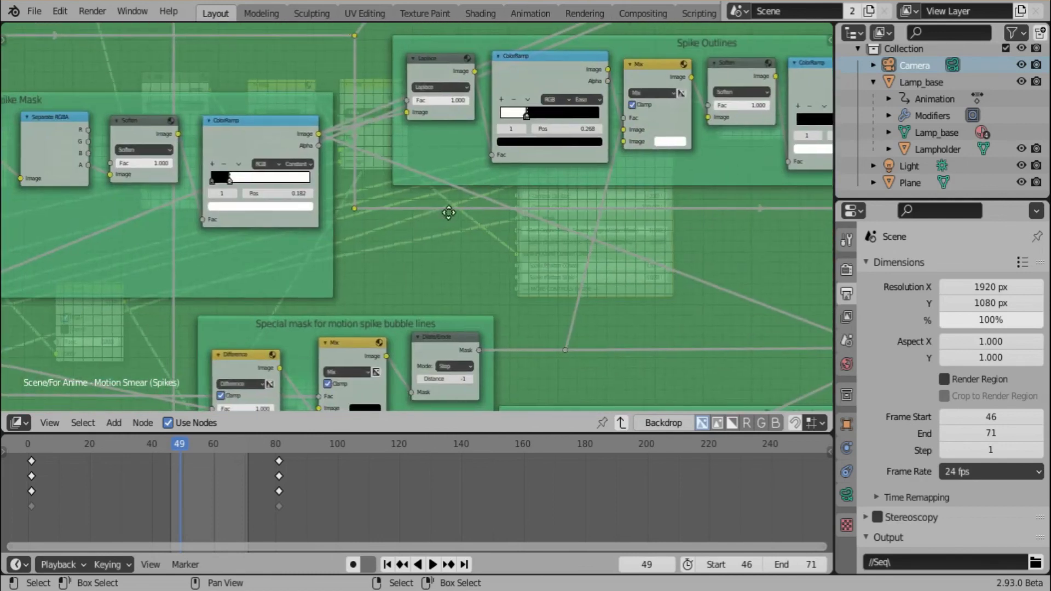
pyautogui.moveTo(449, 213); pyautogui.dragTo(697, 212, button='middle')
pyautogui.moveTo(572, 228); pyautogui.dragTo(596, 158, button='middle')
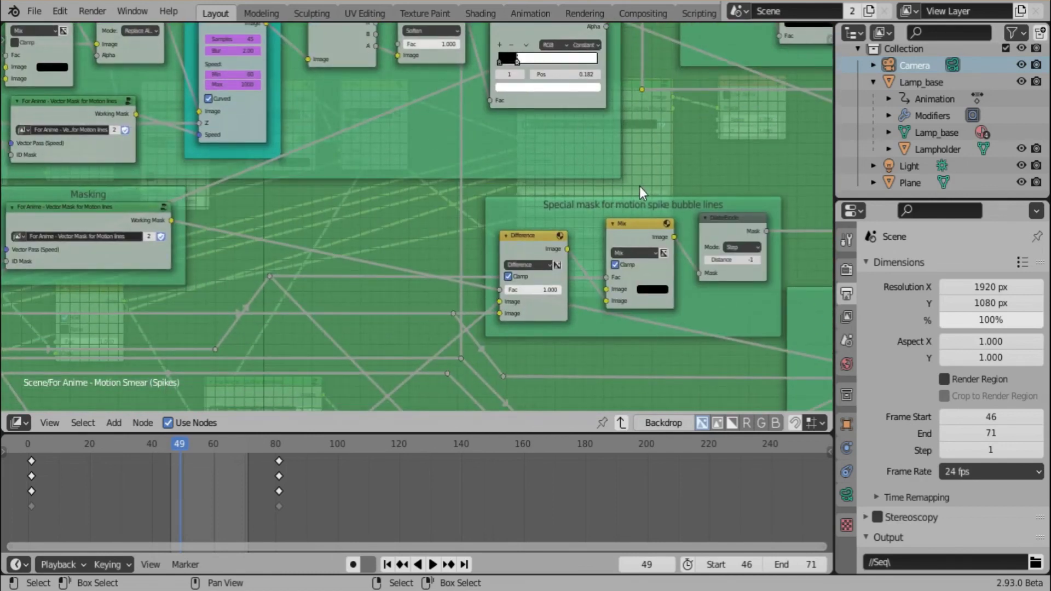
pyautogui.moveTo(639, 186); pyautogui.dragTo(557, 144, button='middle')
pyautogui.moveTo(674, 201); pyautogui.dragTo(422, 113, button='middle')
pyautogui.moveTo(554, 145)
pyautogui.mouseDown(button='middle')
pyautogui.moveTo(417, 146)
pyautogui.moveTo(520, 98)
pyautogui.moveTo(646, 70)
pyautogui.moveTo(568, 83)
pyautogui.moveTo(666, 159)
pyautogui.moveTo(393, 215)
pyautogui.mouseUp(button='middle')
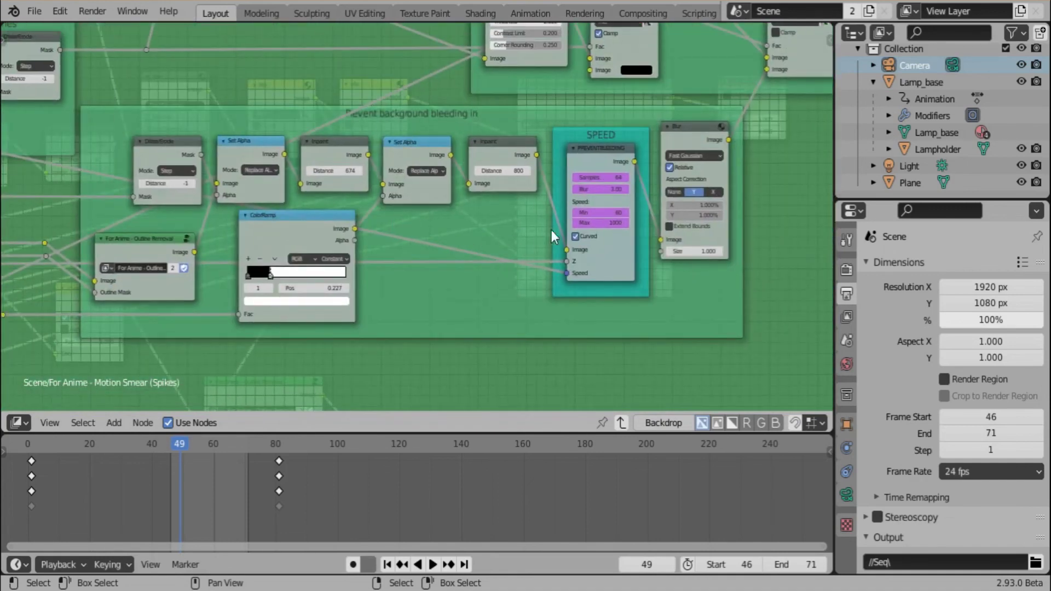
# - Add a Viewer node fed by PREVENTBLEEDING's image output and place it right of the Blur node
pyautogui.scroll(-3, 597, 191)
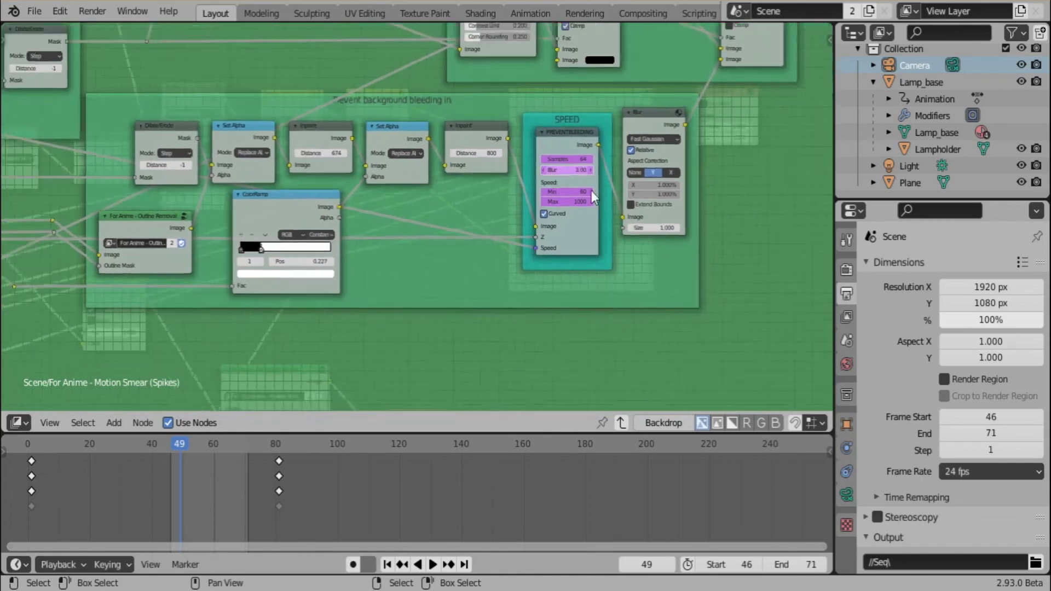
pyautogui.hotkey('shift', 'a')
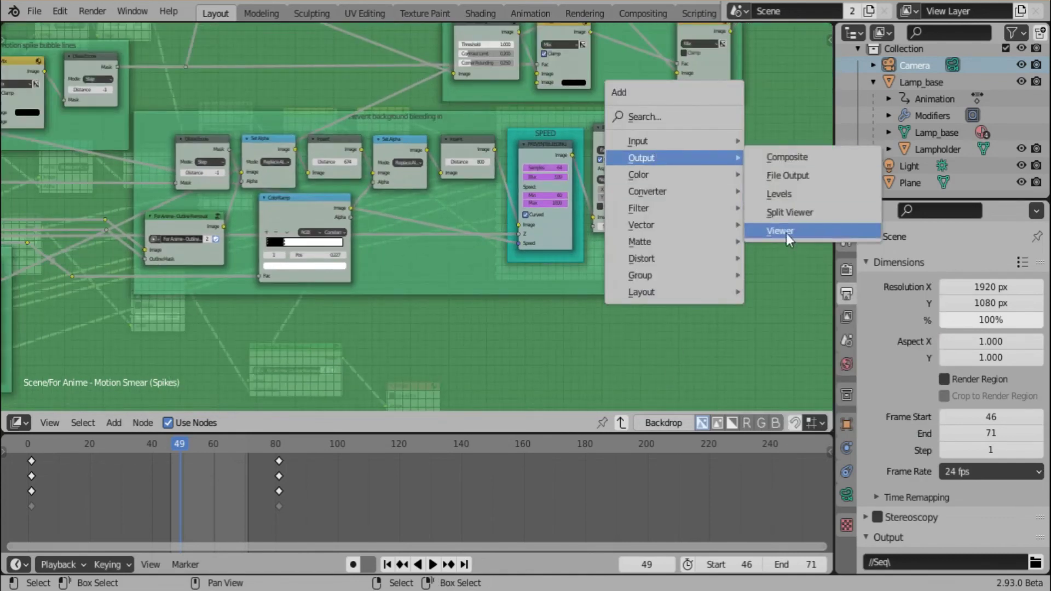
pyautogui.click(786, 233)
pyautogui.click(728, 219)
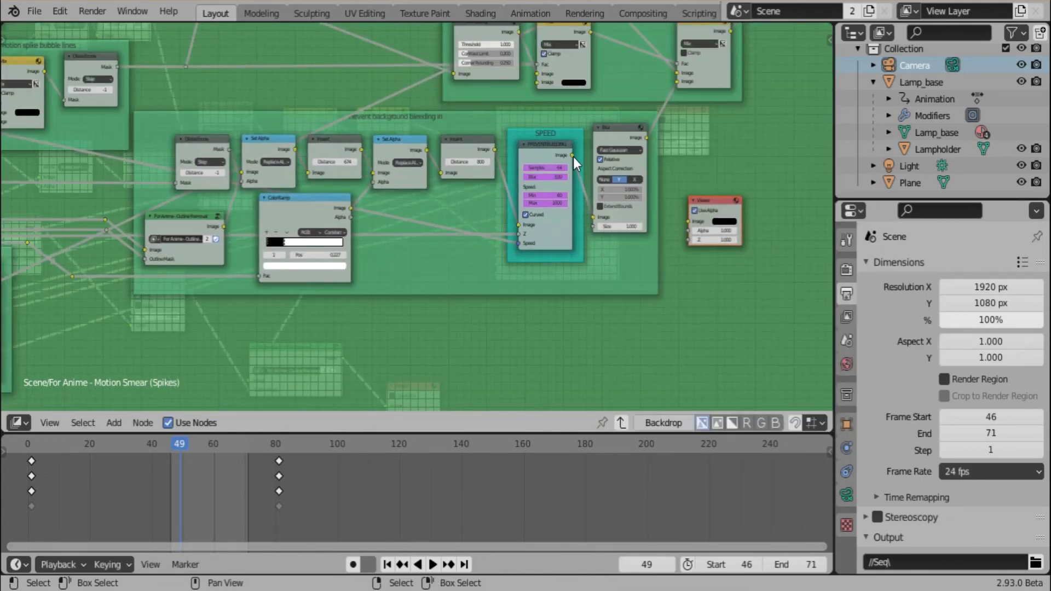
pyautogui.moveTo(573, 156); pyautogui.dragTo(690, 221)
pyautogui.scroll(1, 562, 167)
pyautogui.scroll(3, 563, 167)
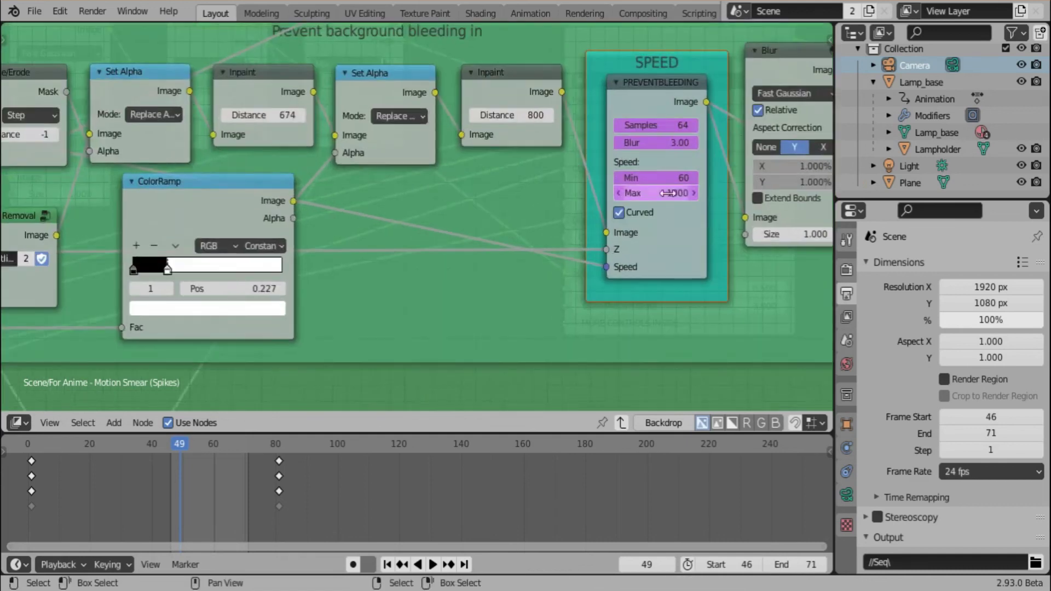
pyautogui.scroll(-4, 501, 179)
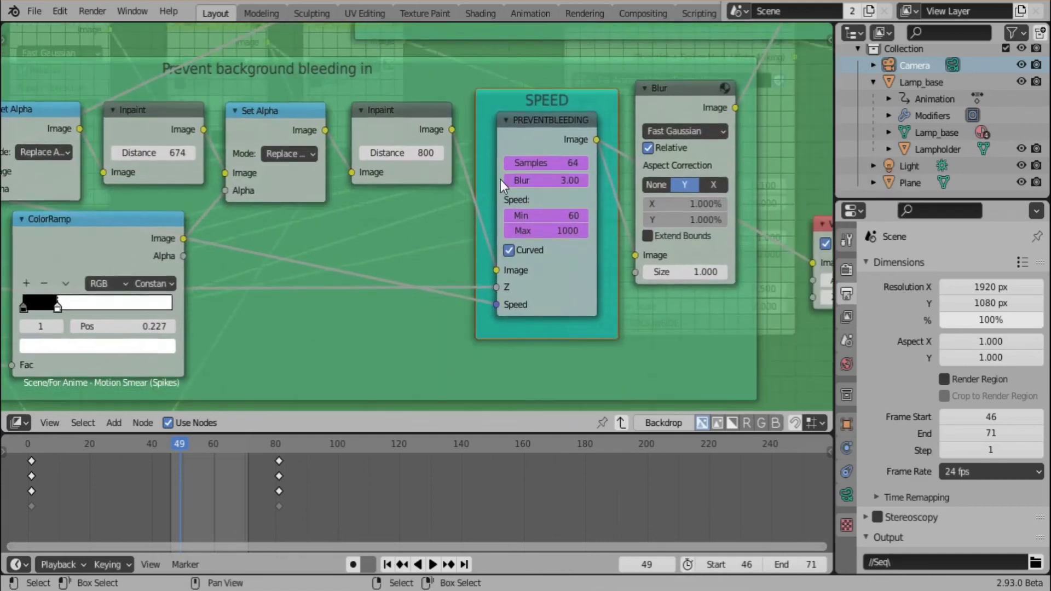
pyautogui.moveTo(613, 133); pyautogui.dragTo(543, 231, button='middle')
pyautogui.scroll(5, 622, 227)
pyautogui.scroll(-3, 543, 231)
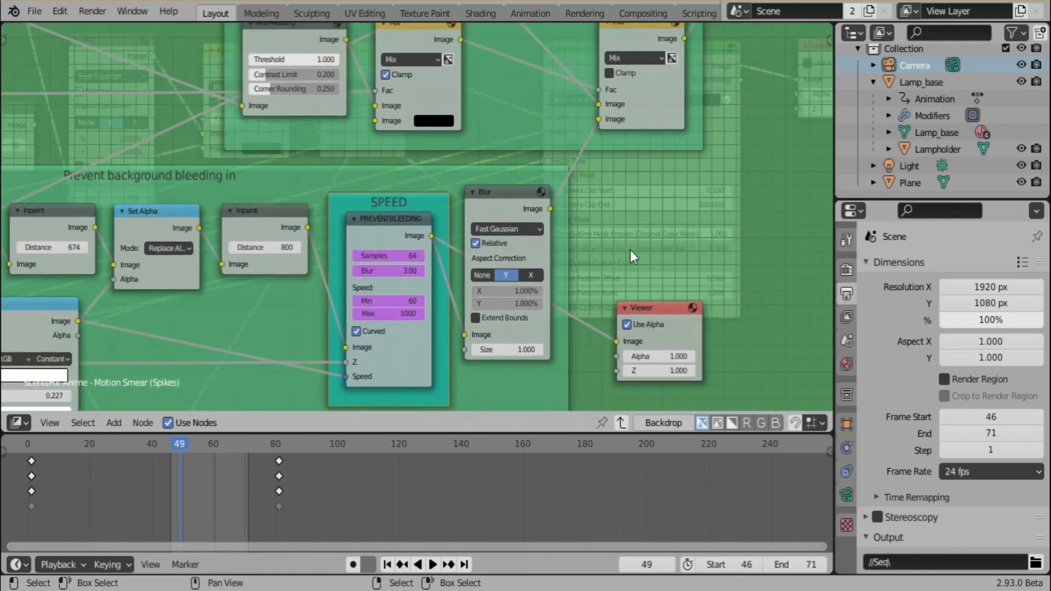
pyautogui.click(656, 307)
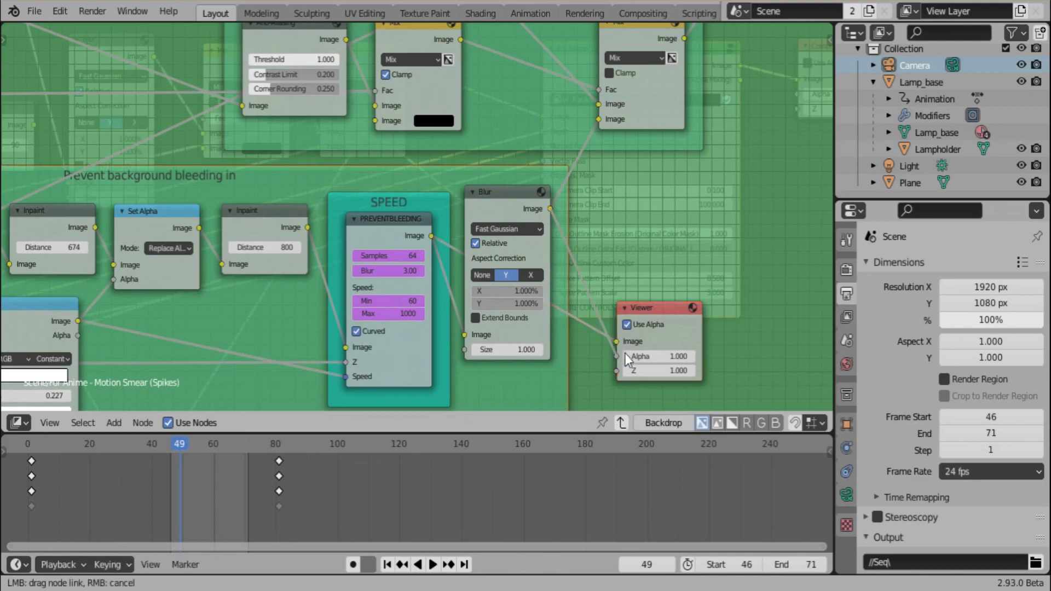
pyautogui.moveTo(634, 306); pyautogui.dragTo(711, 195)
# - Insert a Mix colour node onto the Blur–Viewer link
pyautogui.hotkey('shift', 'a')
pyautogui.moveTo(635, 257)
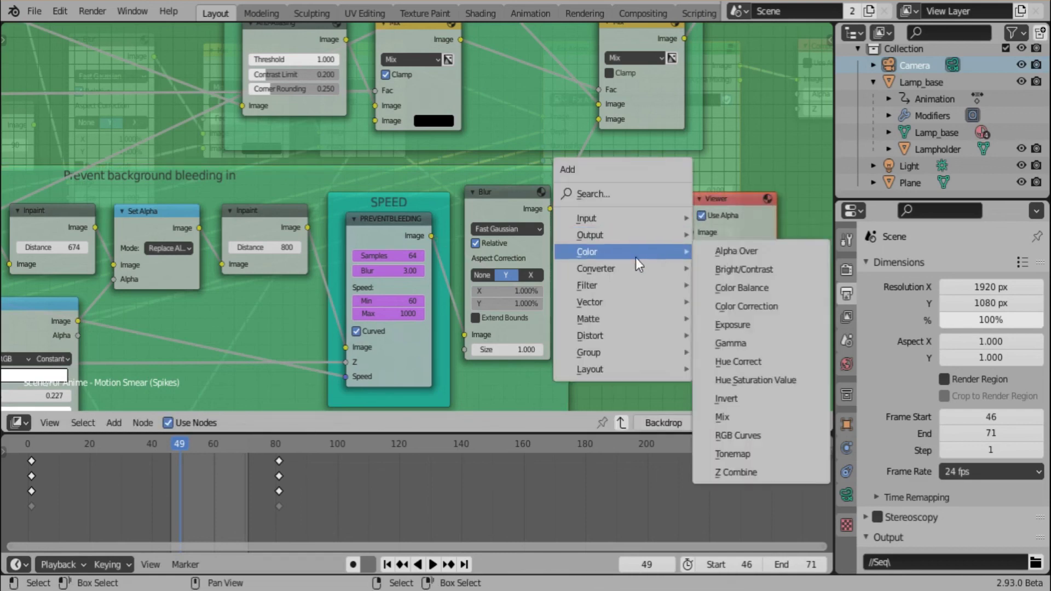
pyautogui.click(750, 416)
pyautogui.click(654, 200)
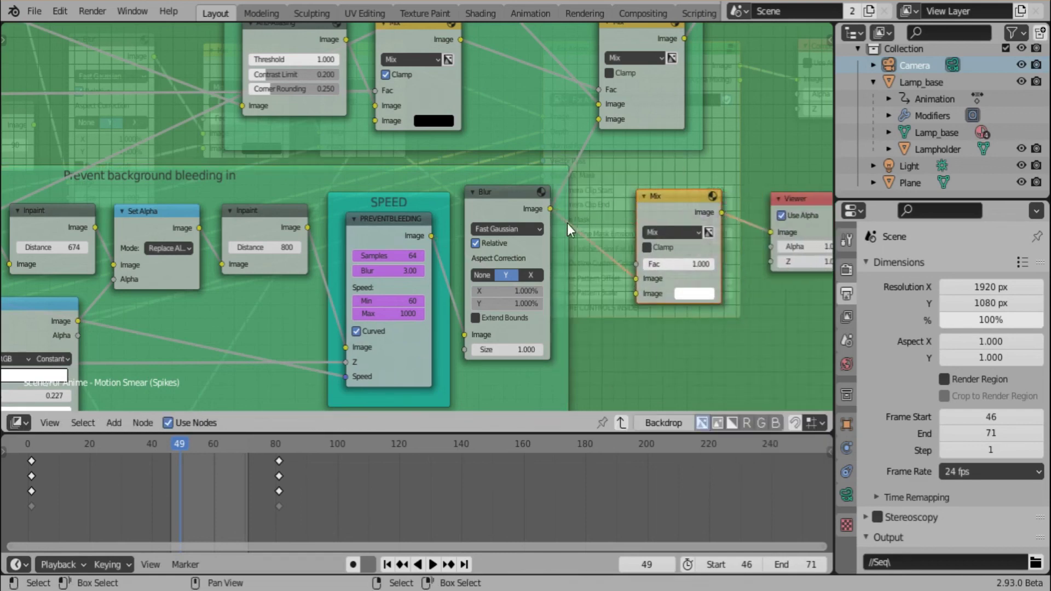
# - Make the Mix colour cyan with V 2, disable Clamp, and route its output to the upper Mix node
pyautogui.click(693, 296)
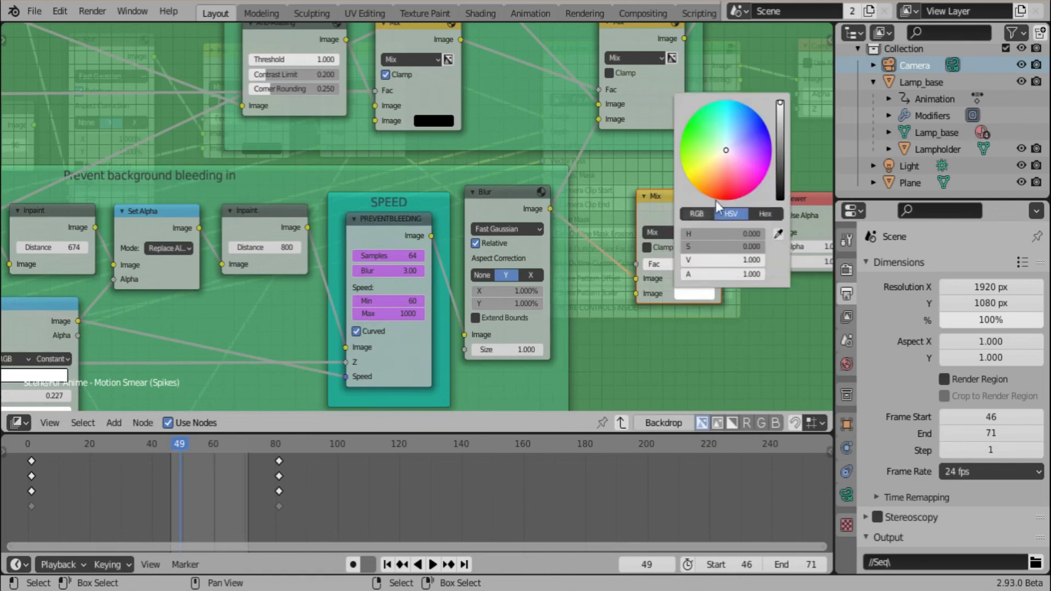
pyautogui.click(735, 106)
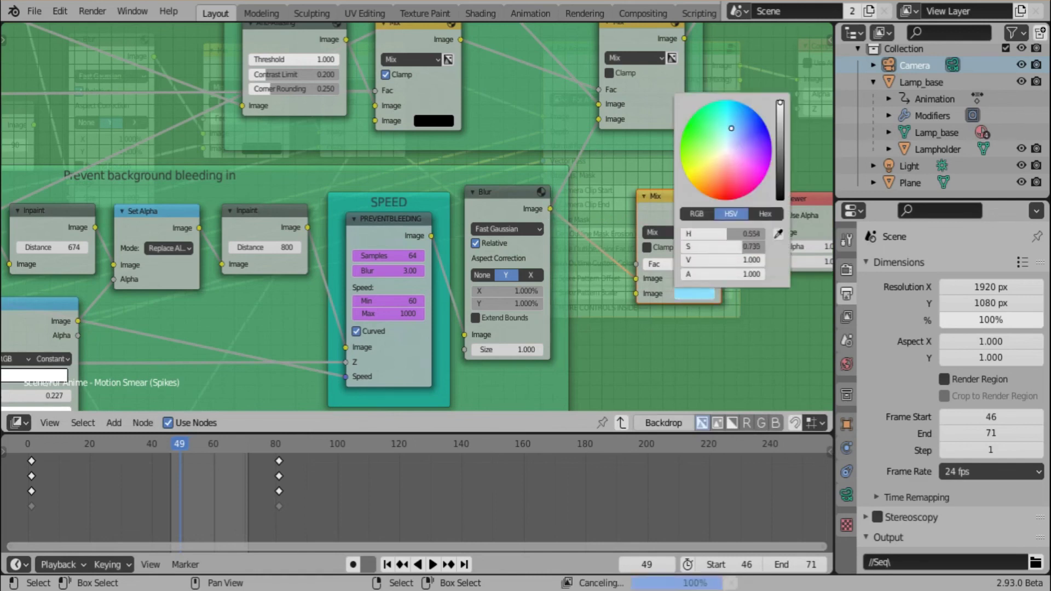
pyautogui.click(728, 261)
pyautogui.write('2')
pyautogui.press('Return')
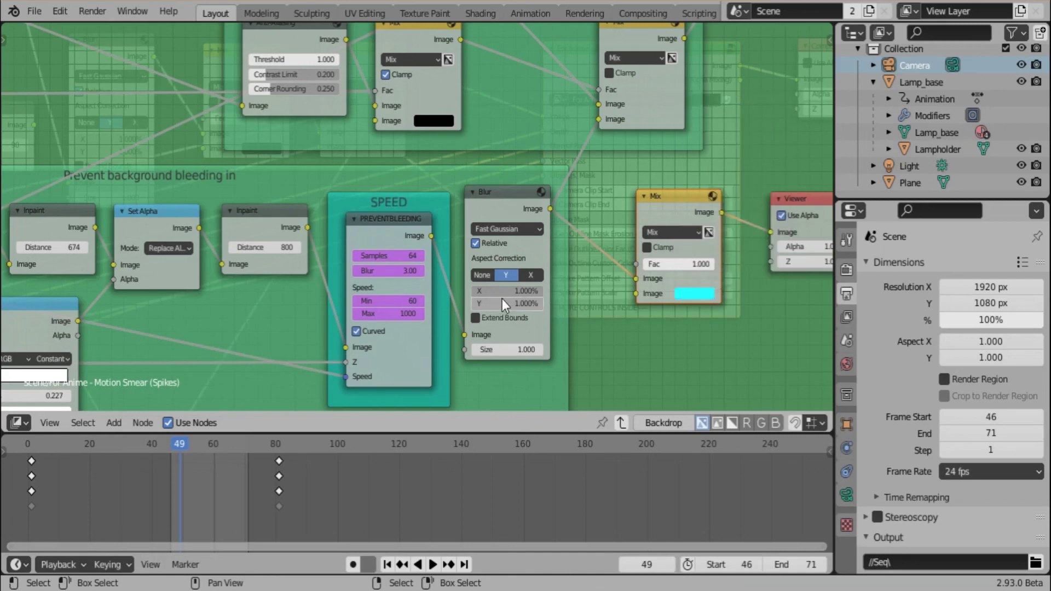
pyautogui.click(646, 247)
pyautogui.moveTo(721, 212); pyautogui.dragTo(602, 120)
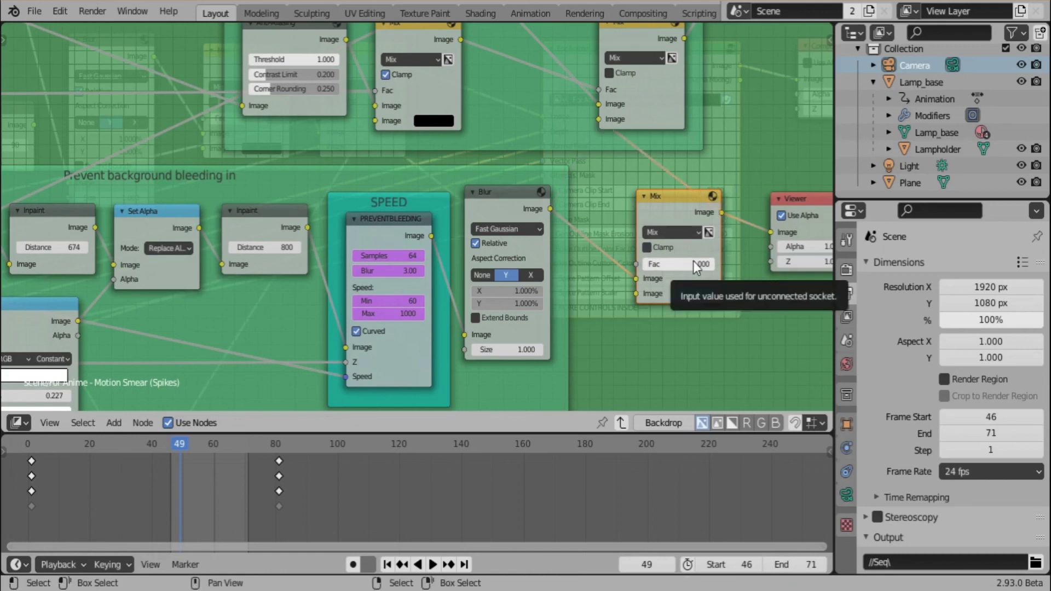
# - Set the Mix factor to 0.542, delete the temporary Viewer, and exit to the Scene tree
pyautogui.moveTo(691, 260); pyautogui.dragTo(661, 261)
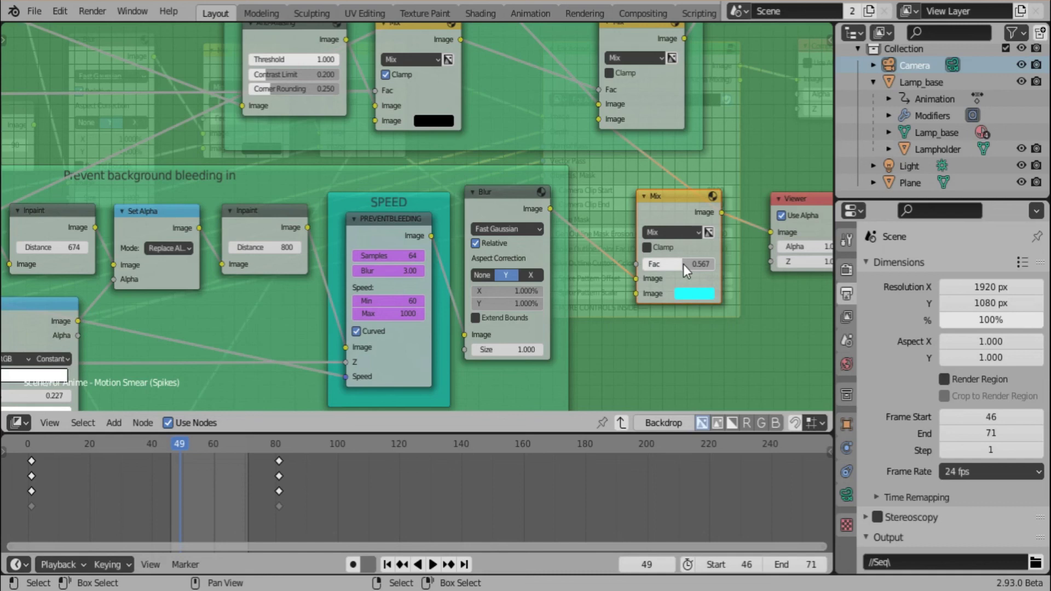
pyautogui.moveTo(683, 265); pyautogui.dragTo(691, 264)
pyautogui.moveTo(704, 196); pyautogui.dragTo(681, 193)
pyautogui.scroll(-3, 684, 190)
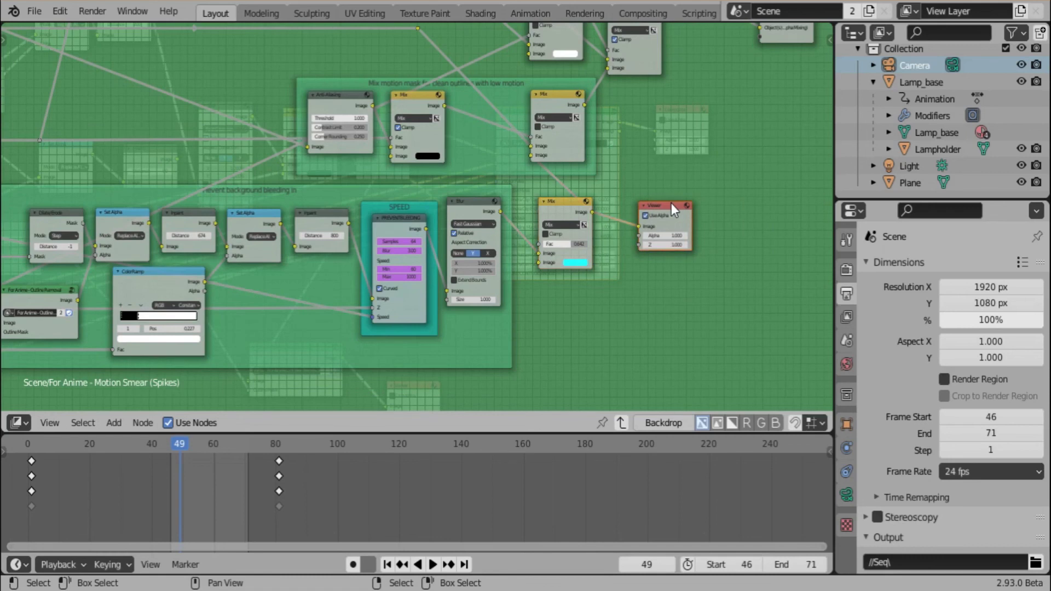
pyautogui.press('x')
pyautogui.moveTo(670, 203); pyautogui.dragTo(668, 278, button='middle')
pyautogui.scroll(1, 668, 278)
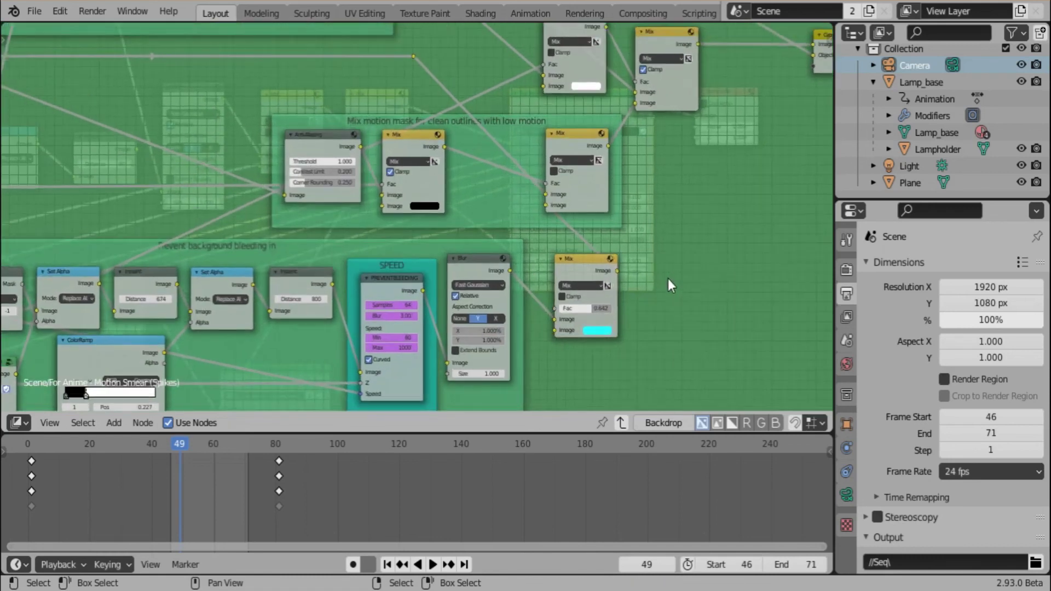
pyautogui.click(621, 422)
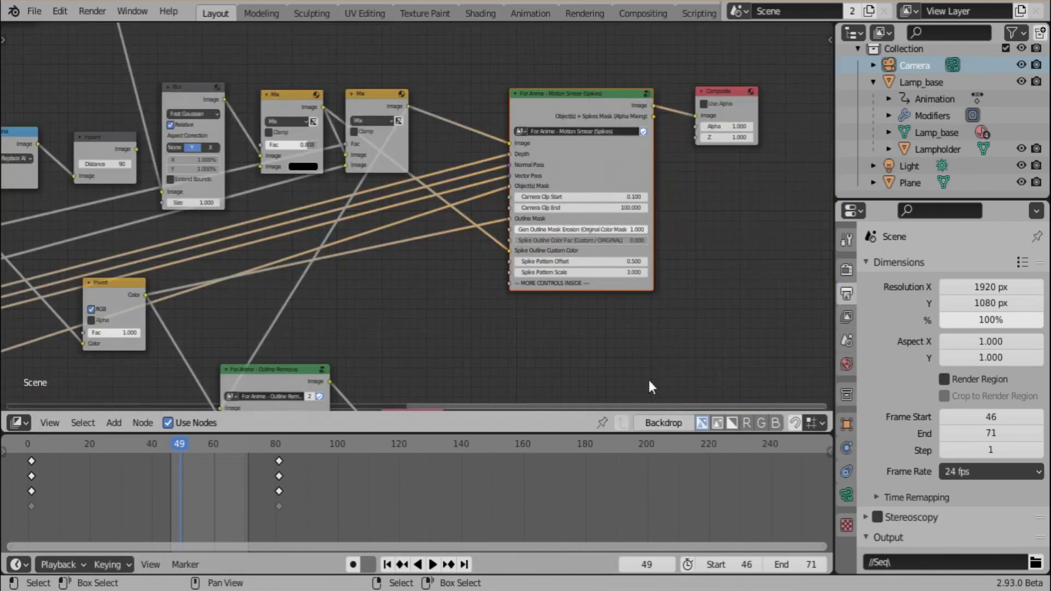
# - Enable the backdrop, move the Viewer beside Composite, and delete the Outline Removal node
pyautogui.click(660, 424)
pyautogui.moveTo(690, 180); pyautogui.dragTo(573, 165, button='middle')
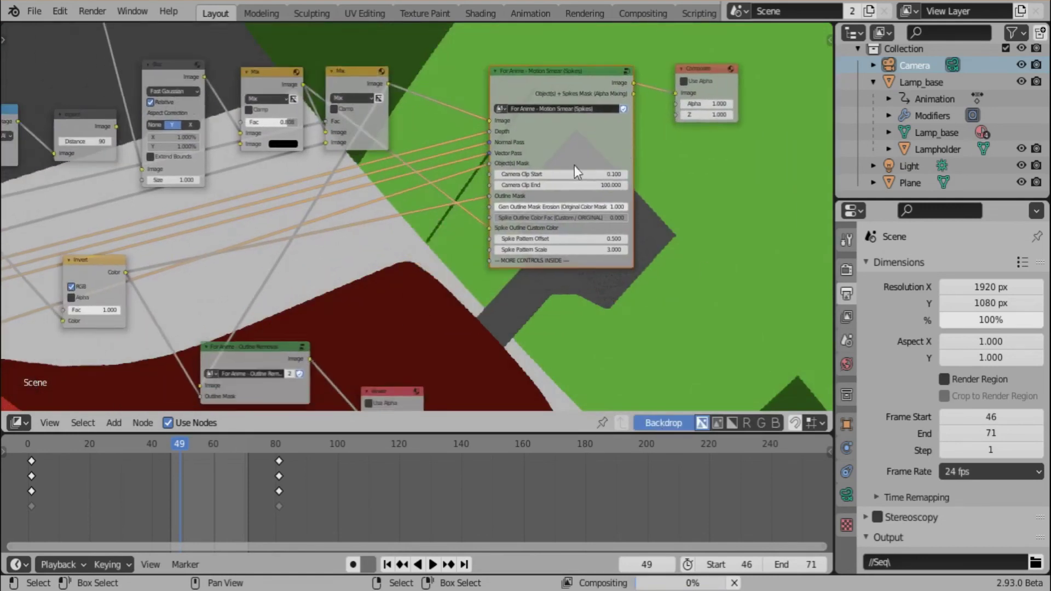
pyautogui.scroll(-3, 520, 208)
pyautogui.moveTo(300, 373); pyautogui.dragTo(580, 167)
pyautogui.click(192, 338)
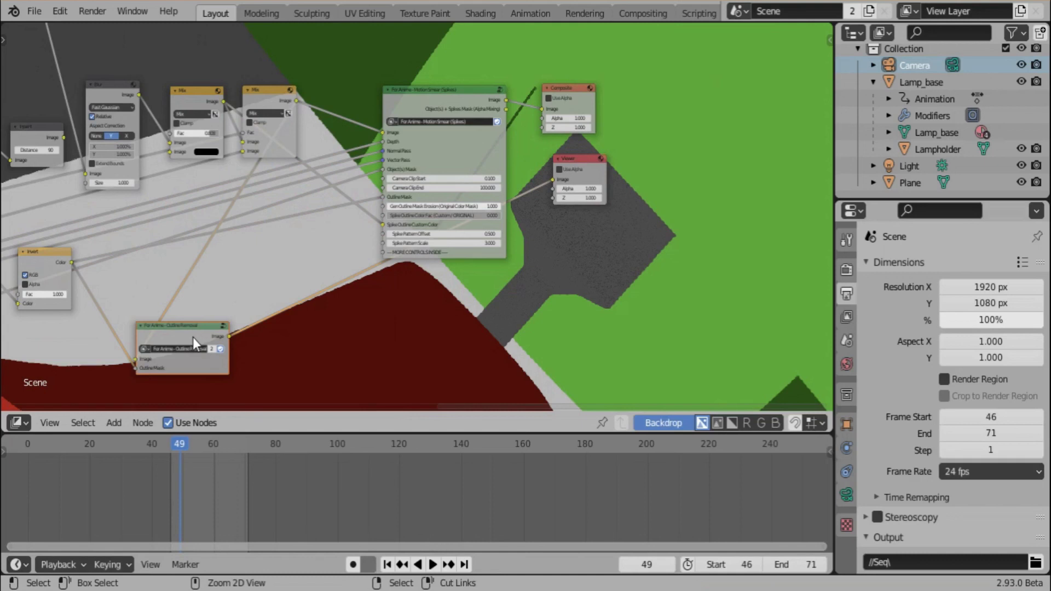
pyautogui.press('x')
# - Link the Motion Smear Image output to the Viewer and fit the cyan-smeared backdrop in view
pyautogui.moveTo(534, 148); pyautogui.dragTo(450, 185, button='middle')
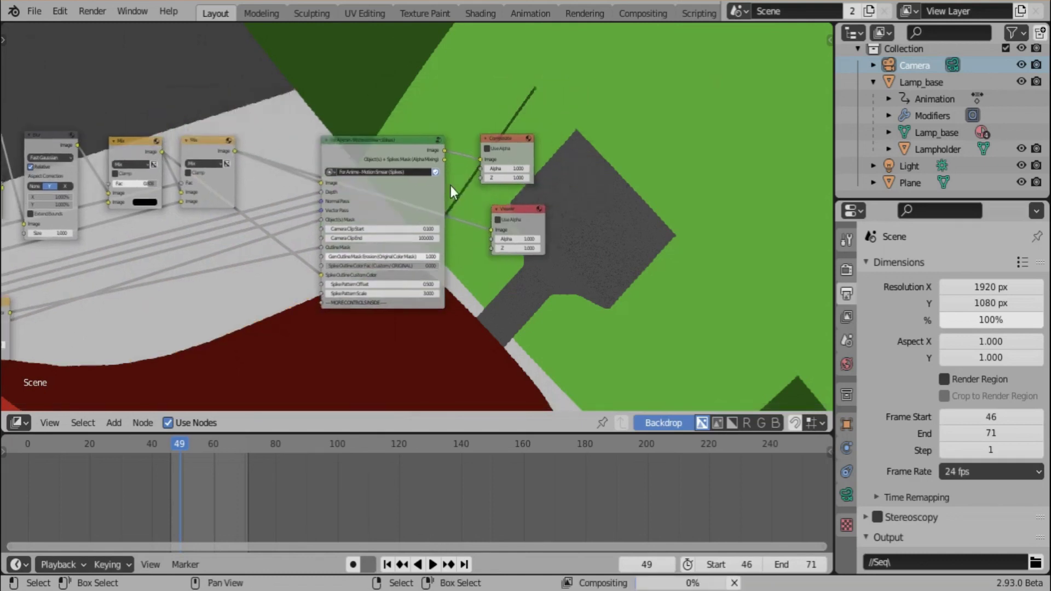
pyautogui.scroll(3, 454, 170)
pyautogui.moveTo(468, 93)
pyautogui.mouseDown()
pyautogui.moveTo(543, 191)
pyautogui.moveTo(566, 241)
pyautogui.moveTo(556, 242)
pyautogui.mouseUp()
pyautogui.moveTo(618, 258); pyautogui.dragTo(451, 114, button='middle')
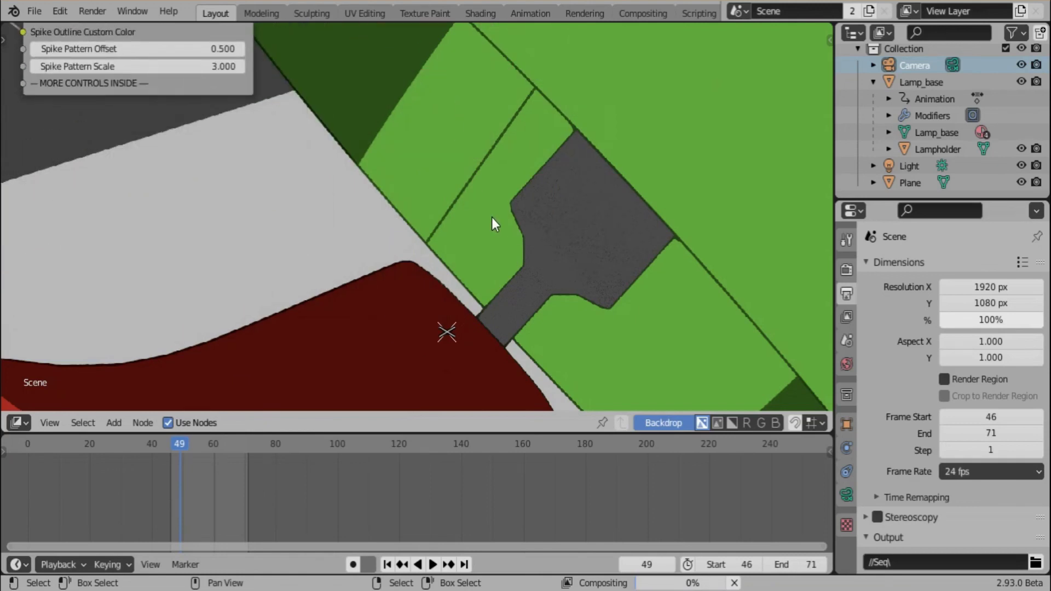
pyautogui.press('v')
pyautogui.press('v')
pyautogui.press('v')
pyautogui.press('v')
pyautogui.press('v')
pyautogui.keyDown('alt'); pyautogui.moveTo(534, 130); pyautogui.dragTo(537, 185, button='middle'); pyautogui.keyUp('alt')
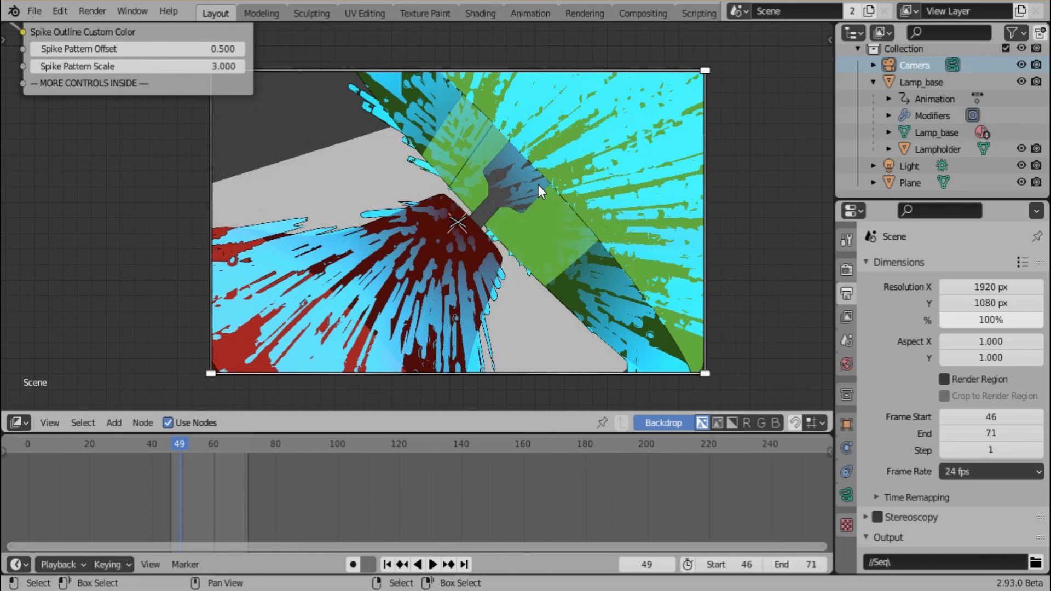
pyautogui.press('Home')
pyautogui.hotkey('shift', 'a')
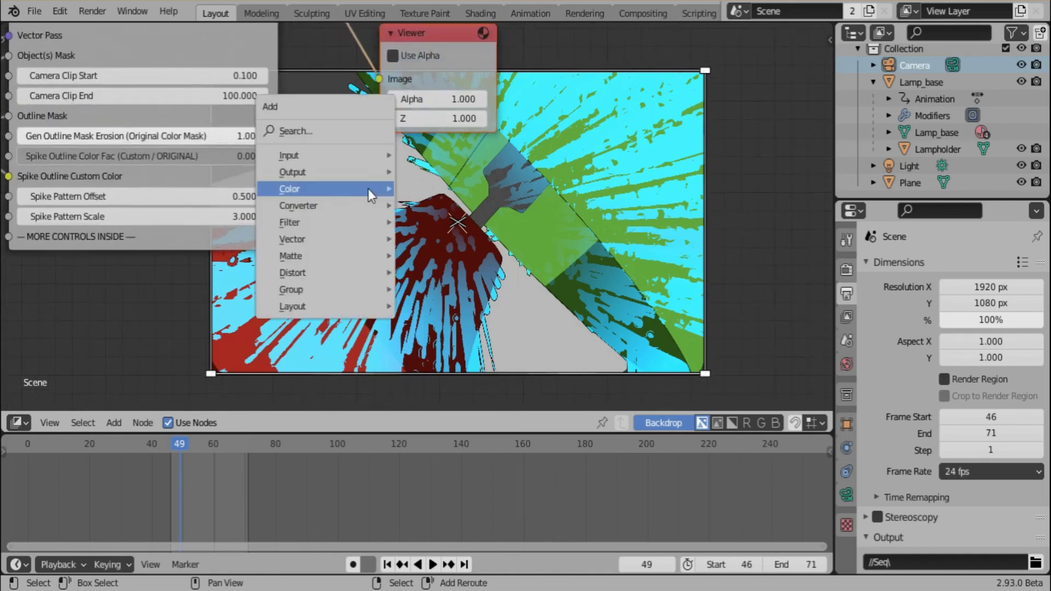